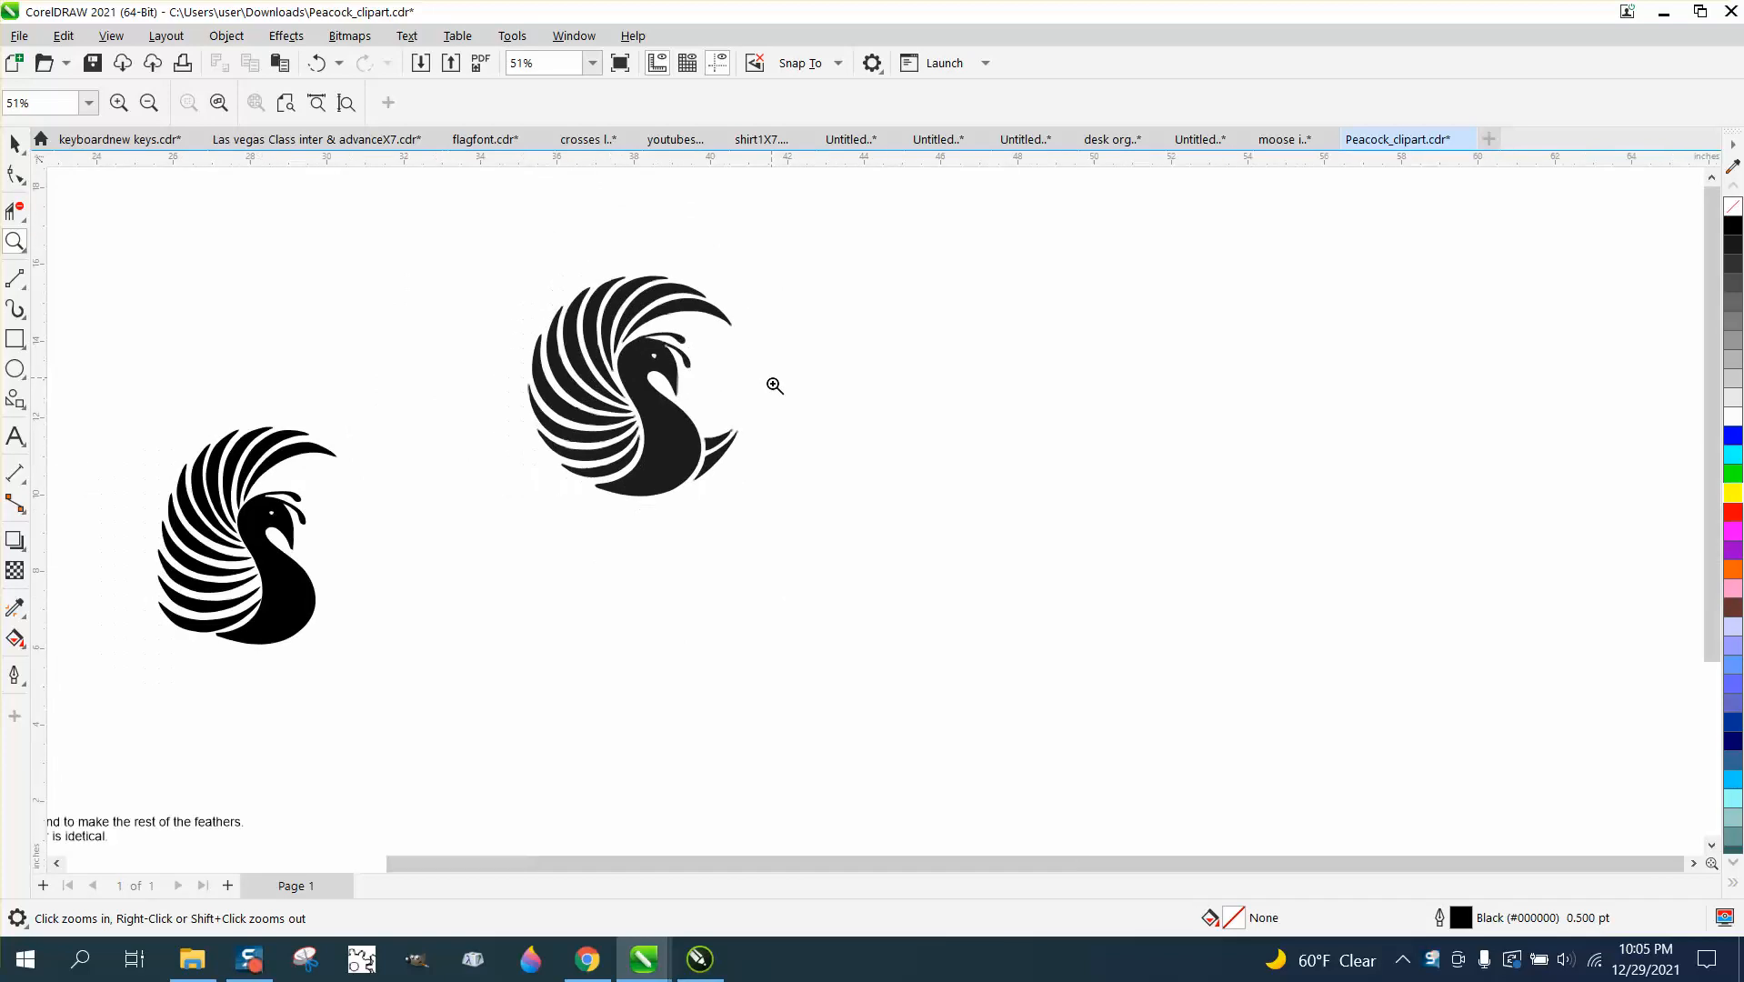
Examine the black peacock and the dark gray original, comparing their feathers and bodies up close
drag(181, 419, 564, 642)
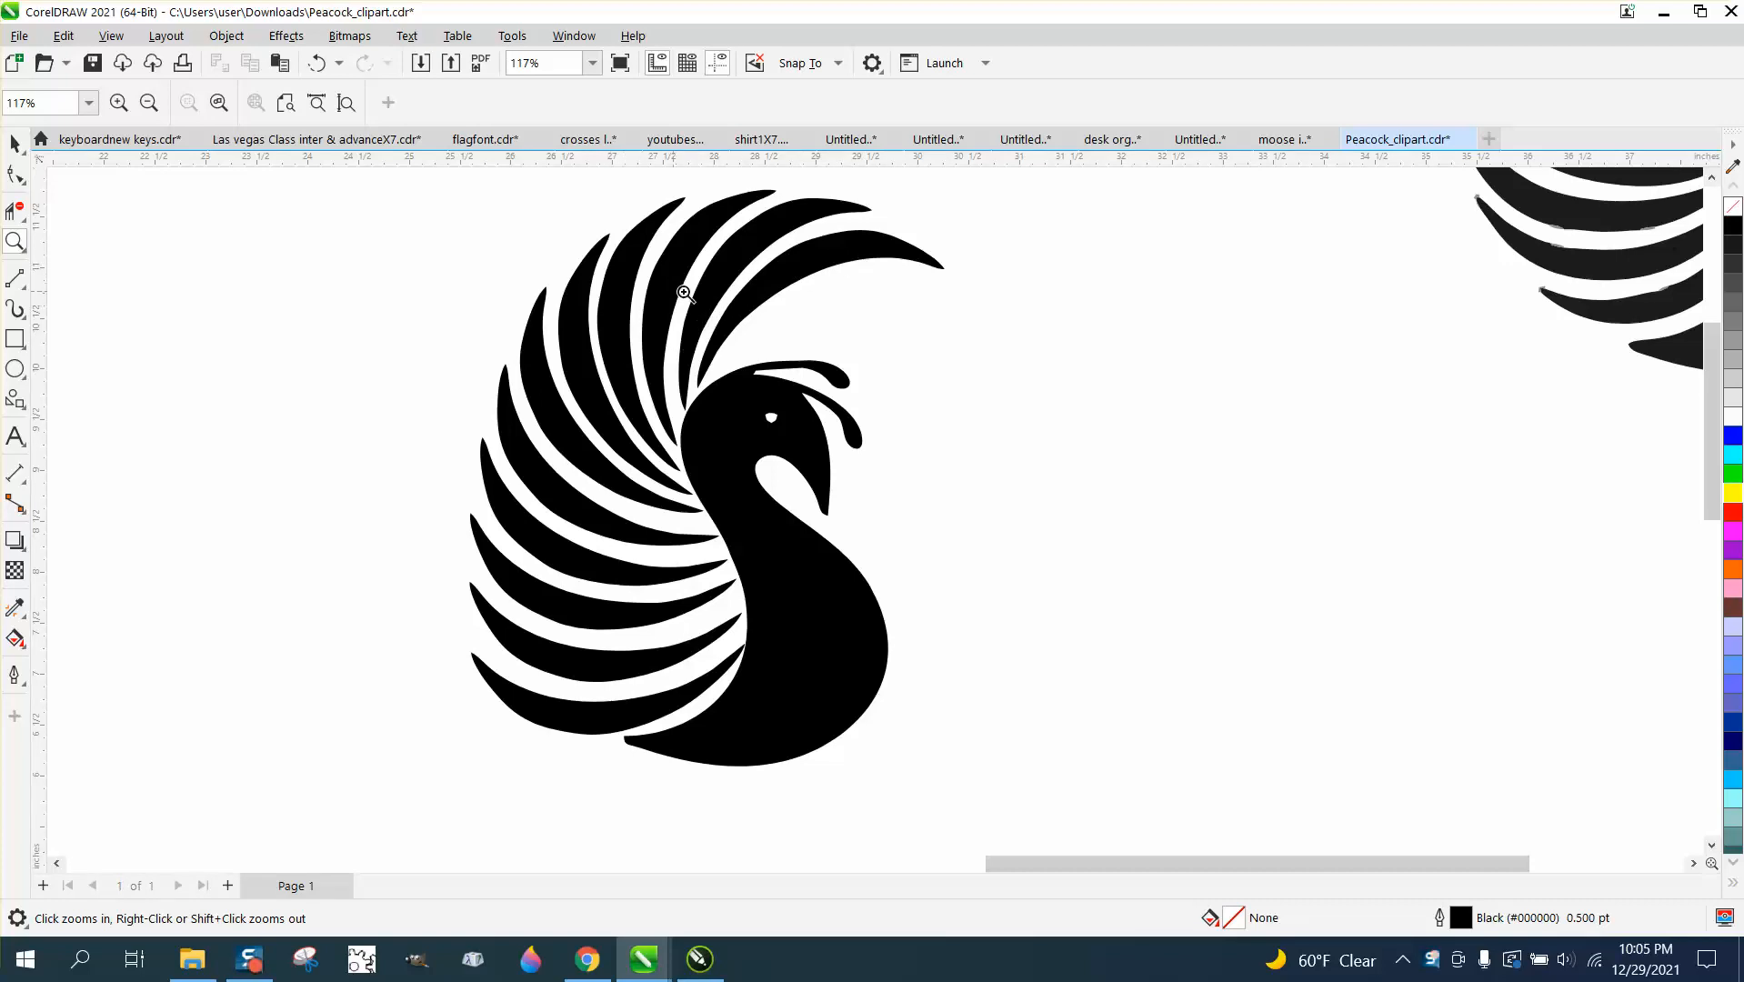
click(15, 143)
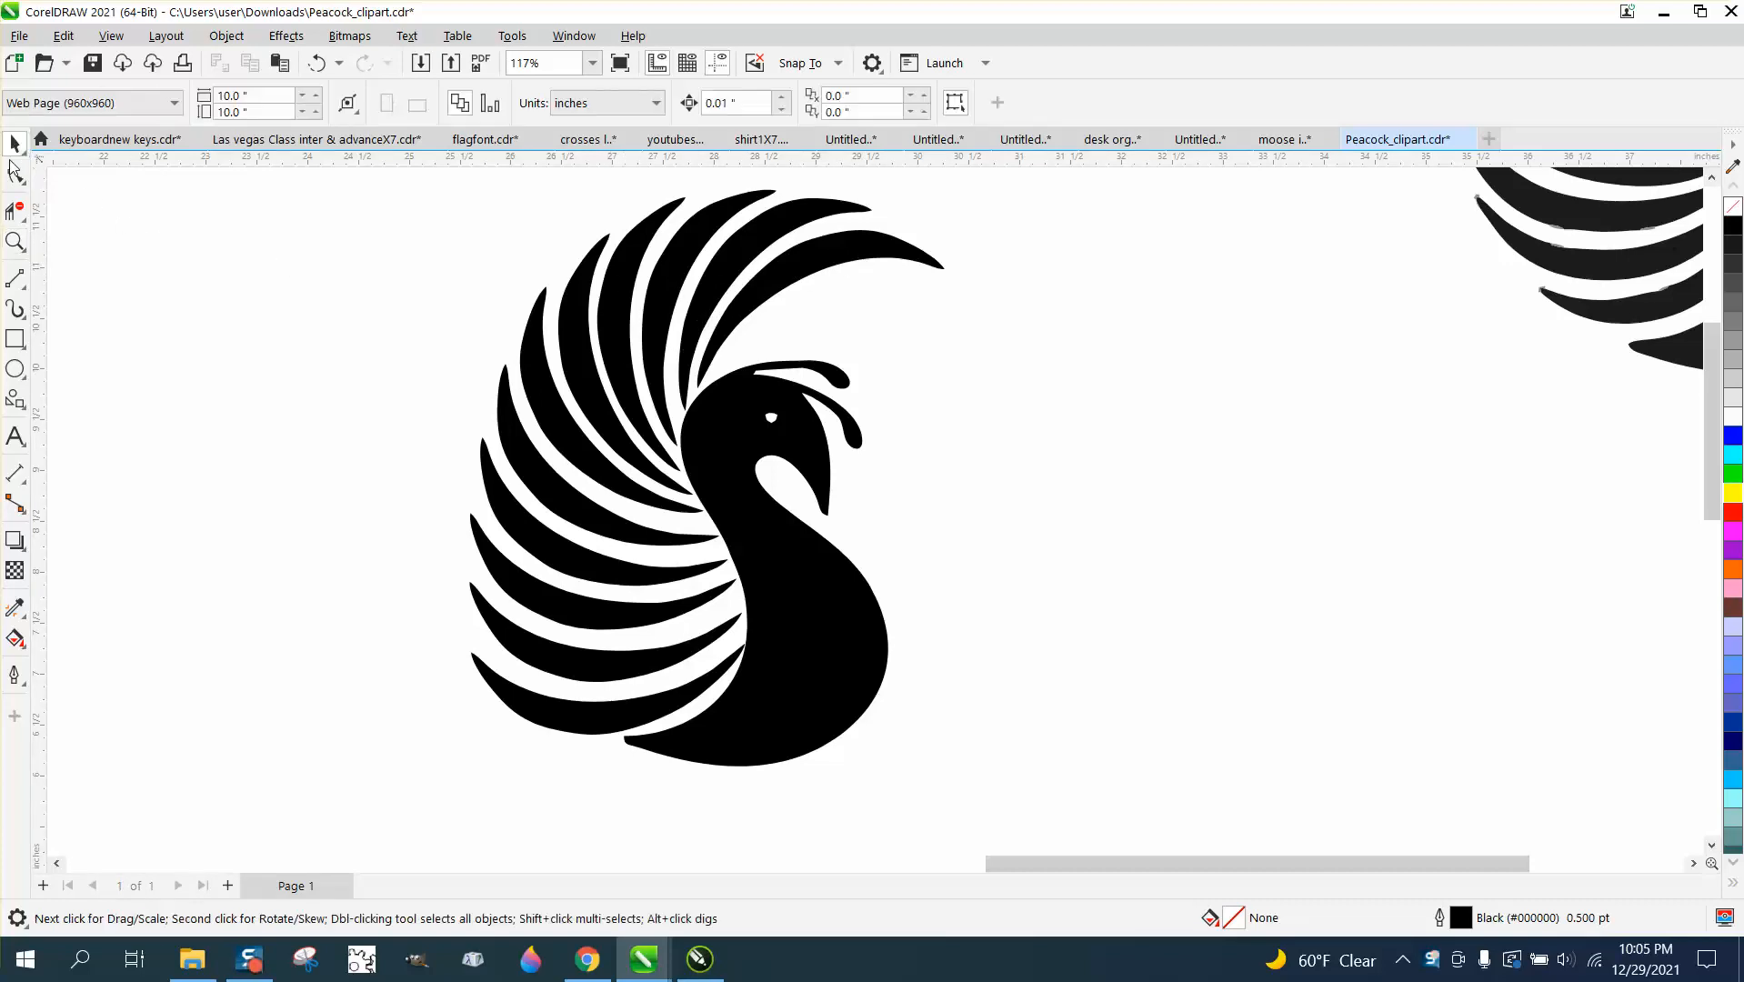
key(F4)
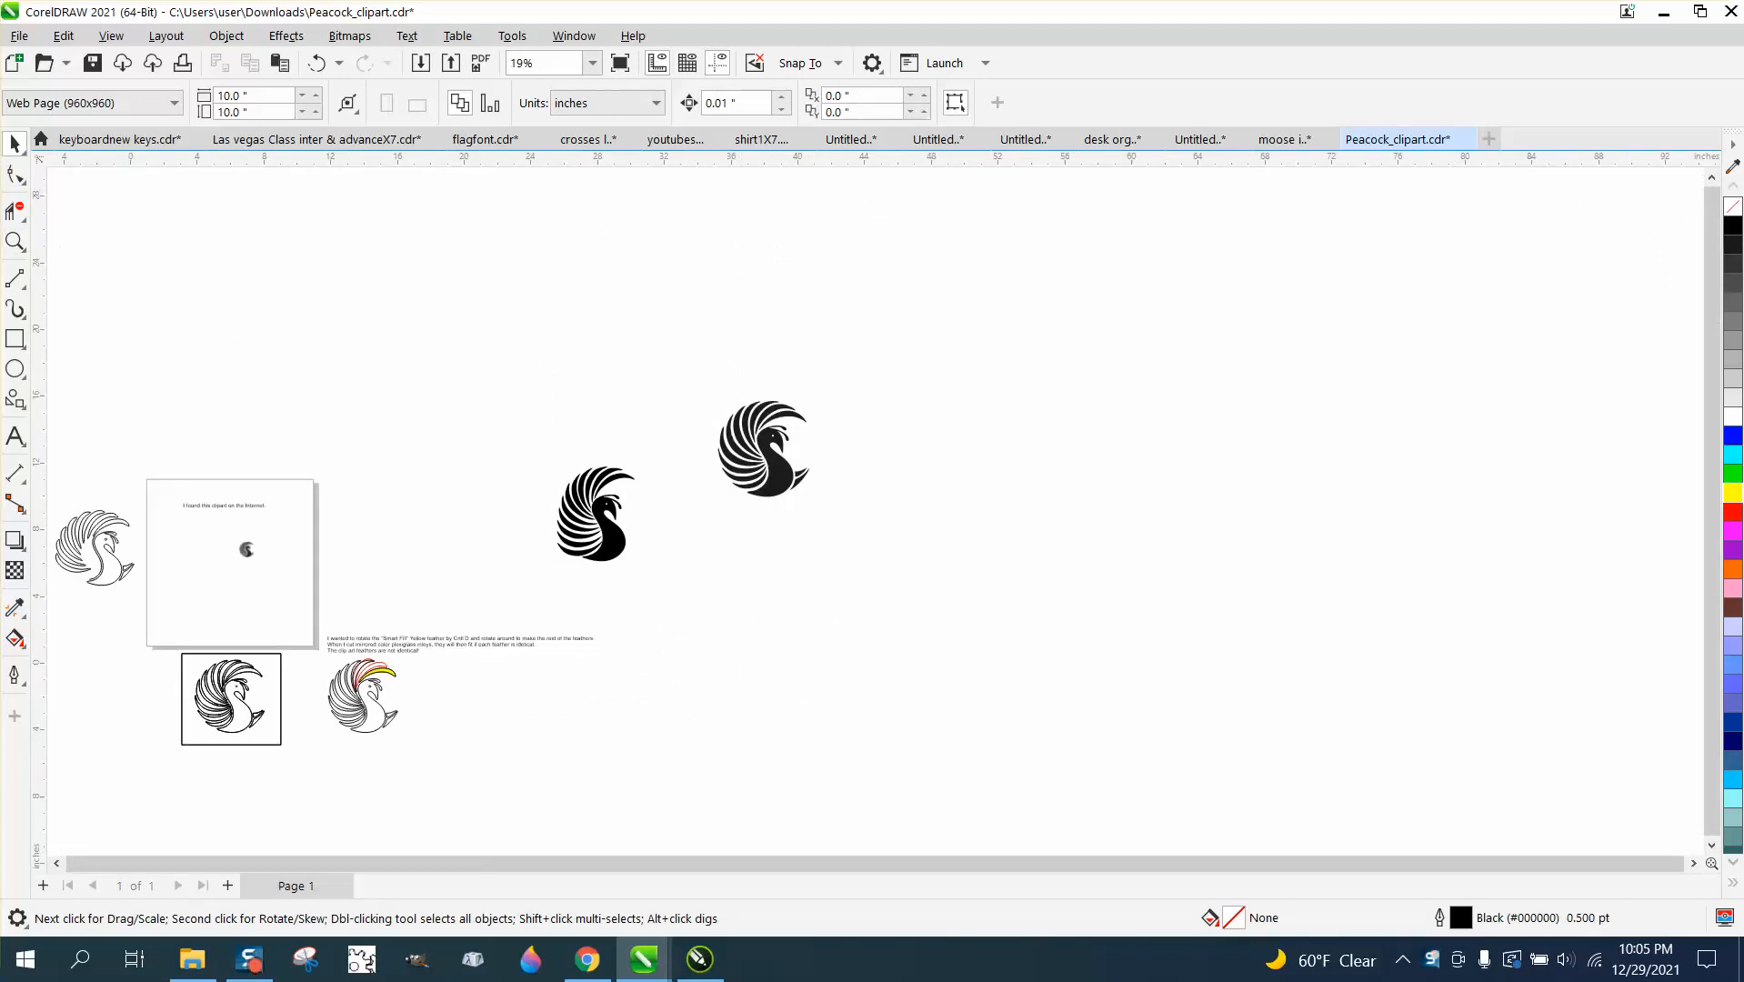
click(15, 241)
drag(686, 365, 910, 514)
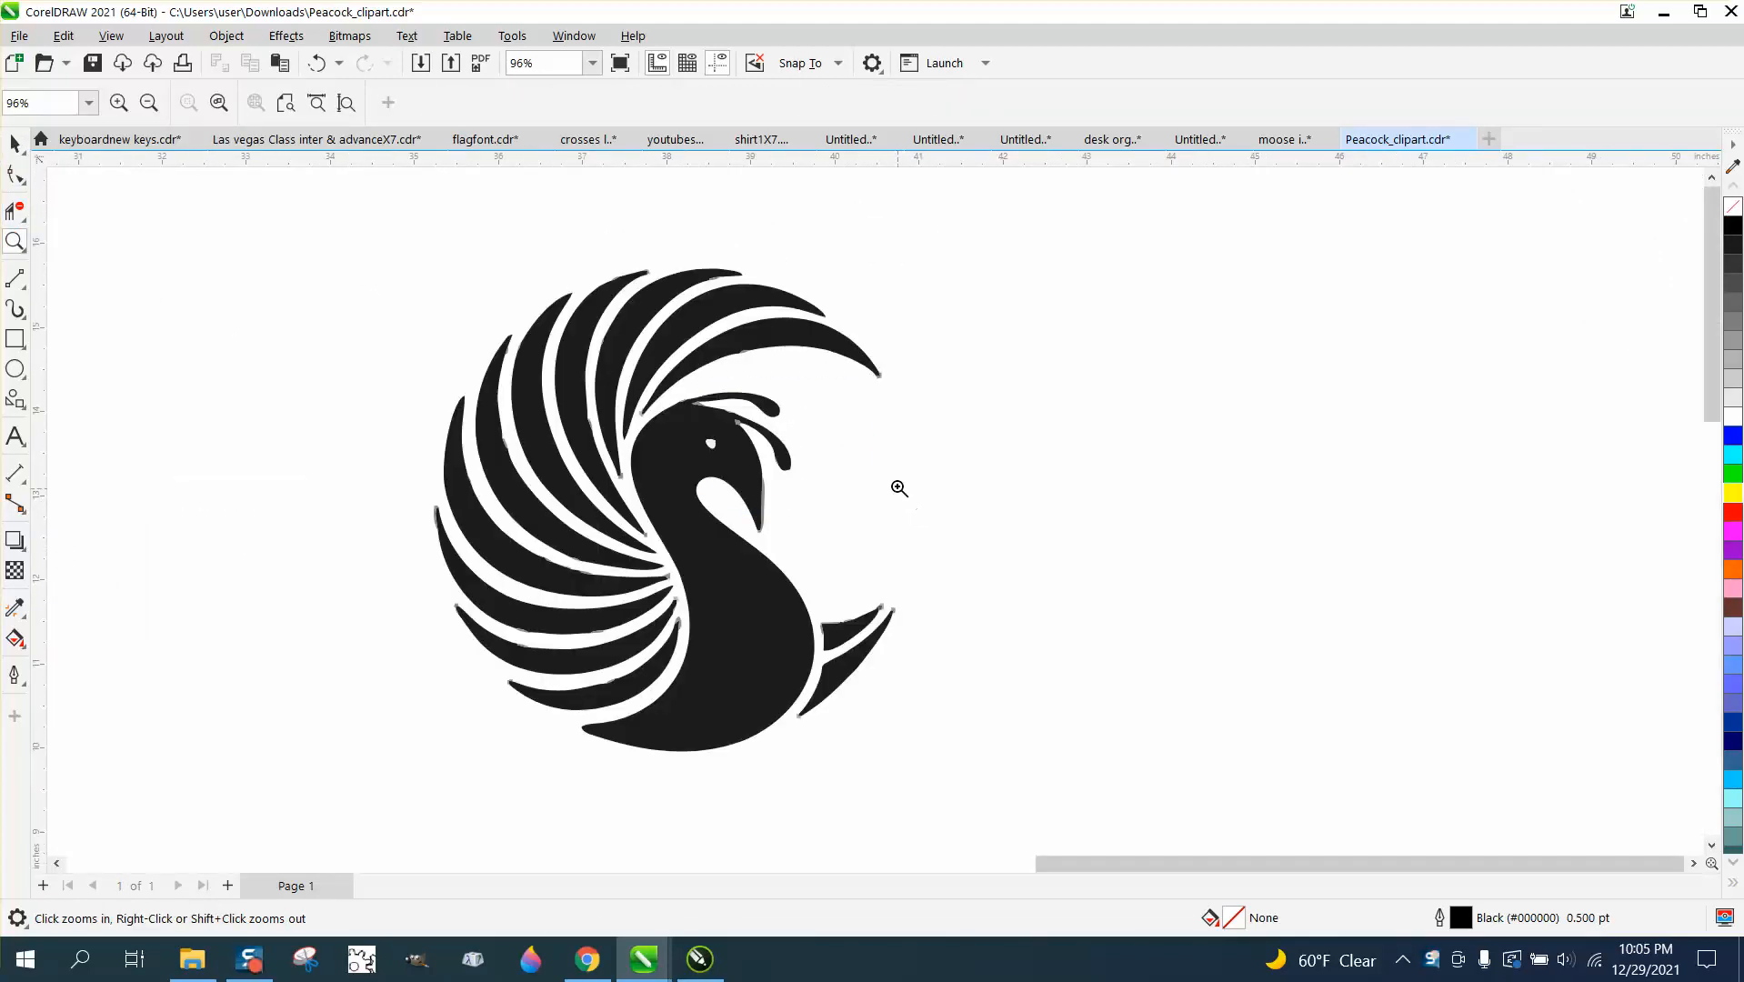
right_click(899, 489)
drag(341, 491, 582, 754)
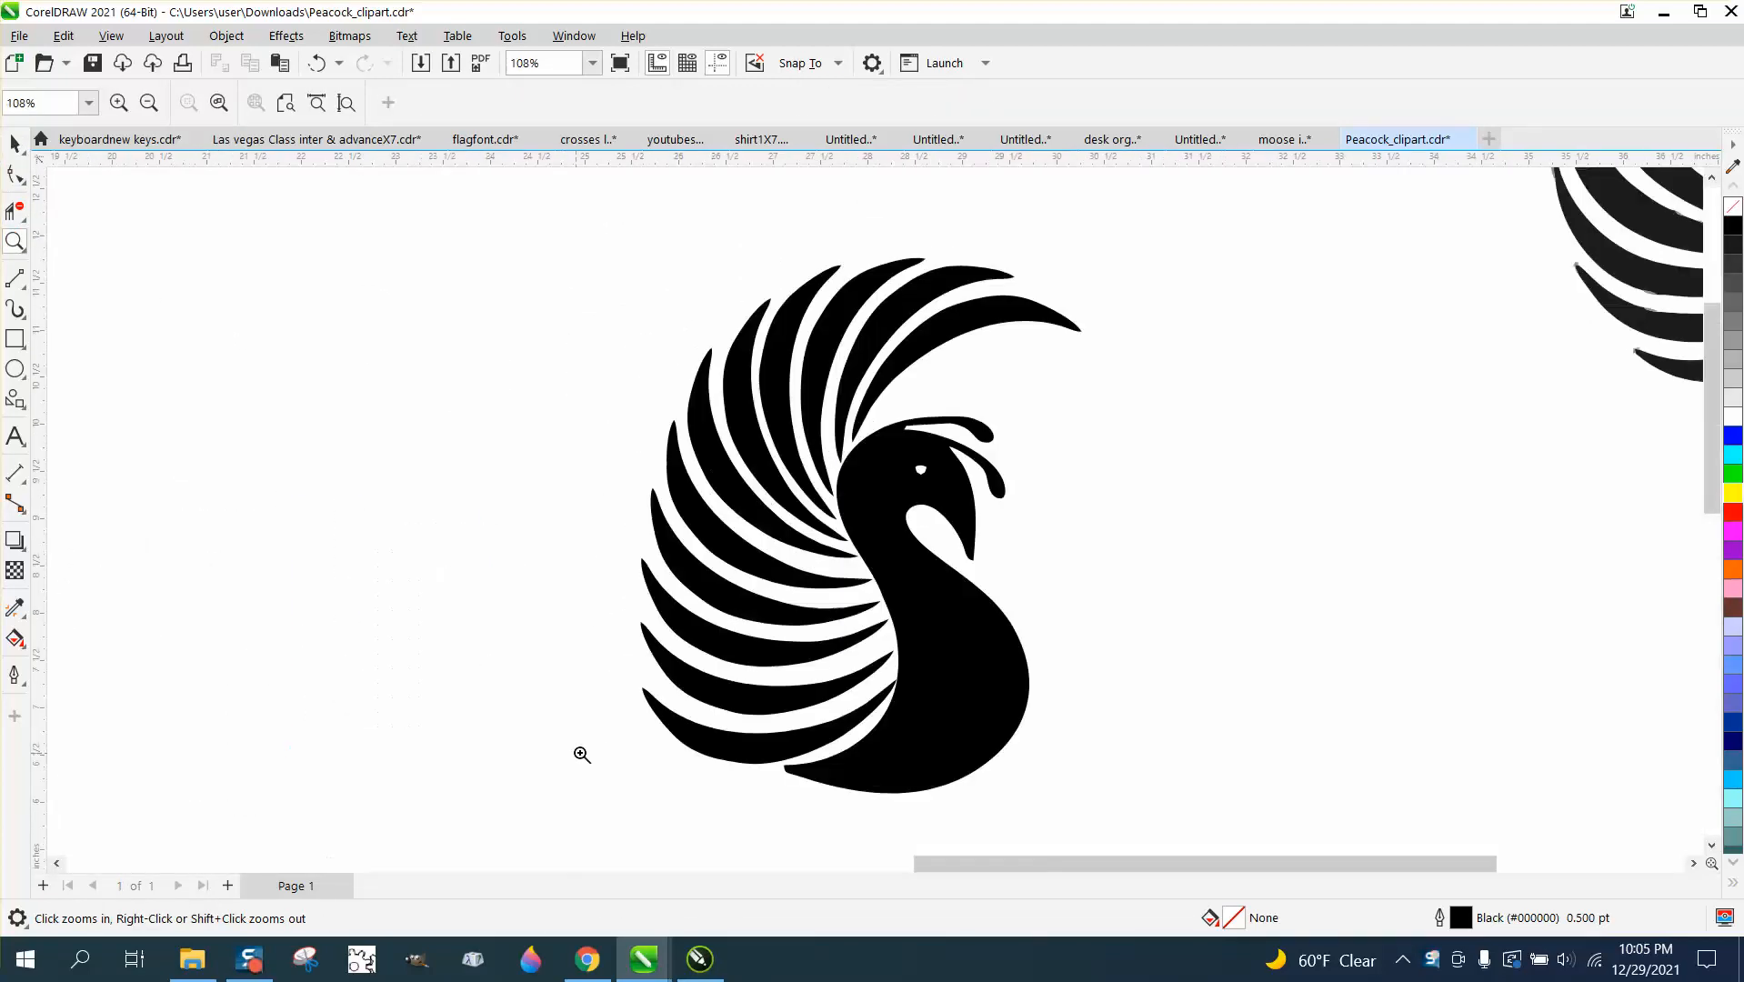
scroll(389, 547, down, 3)
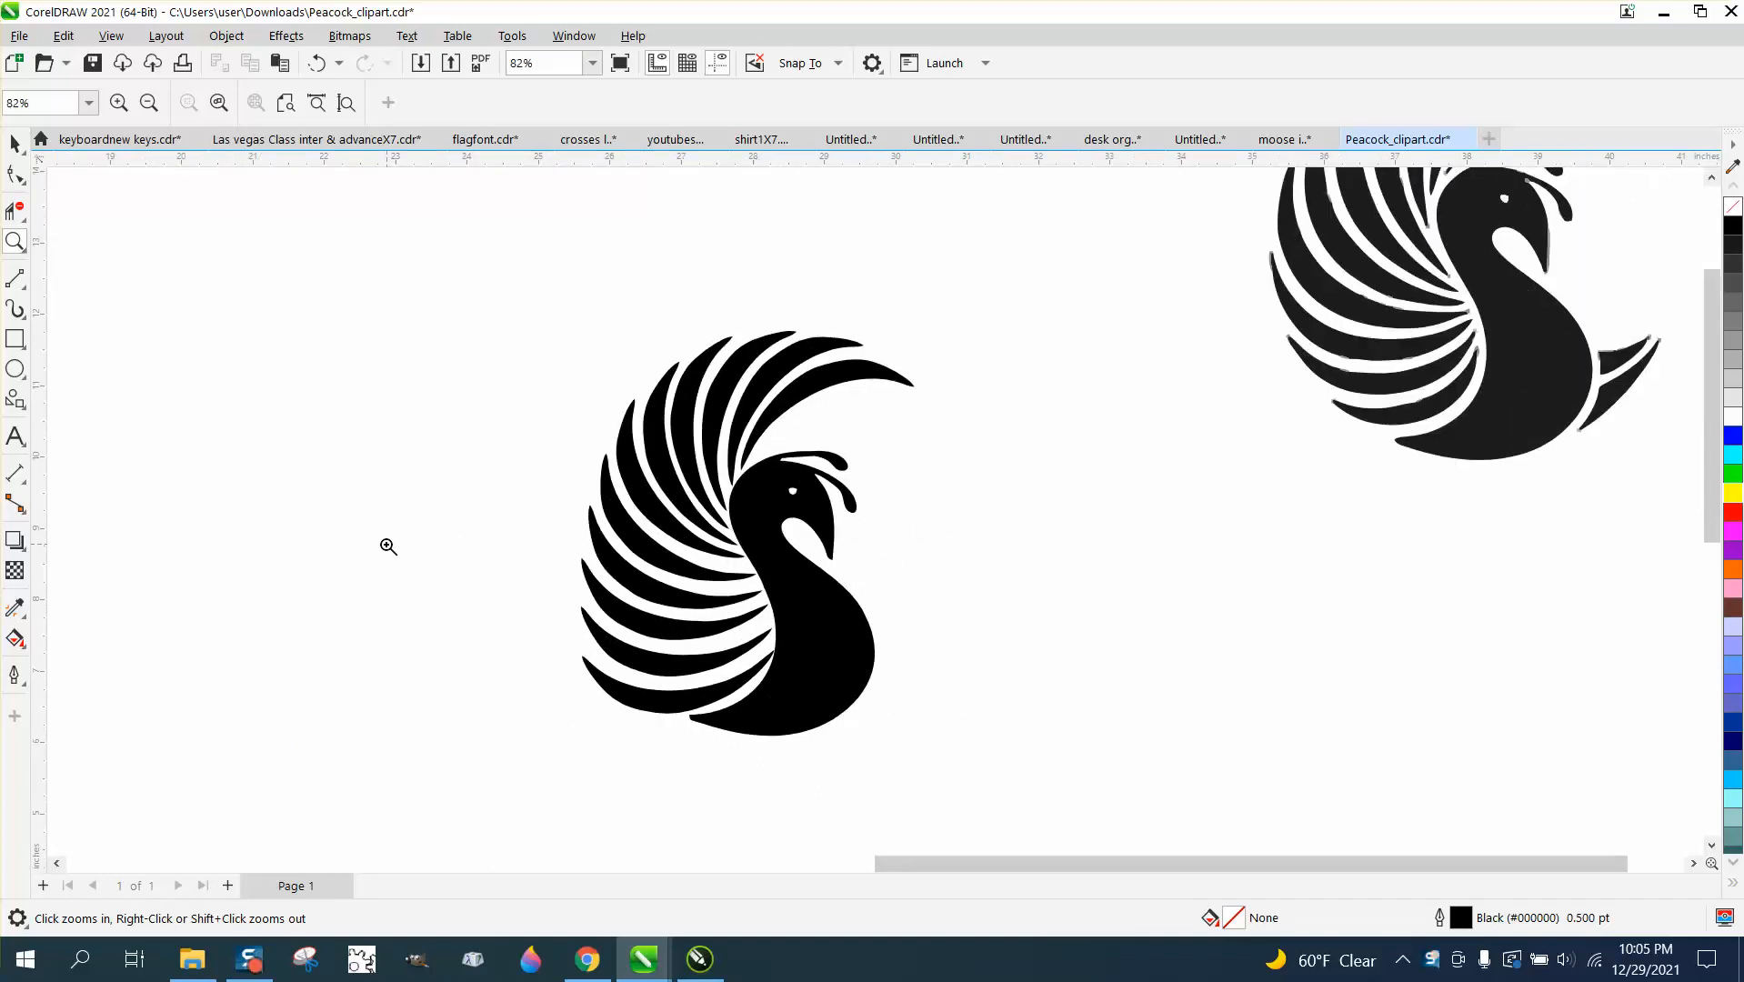
Move the black peacock about 6.5 inches left and place a duplicate about 5.3 inches to its right
click(15, 143)
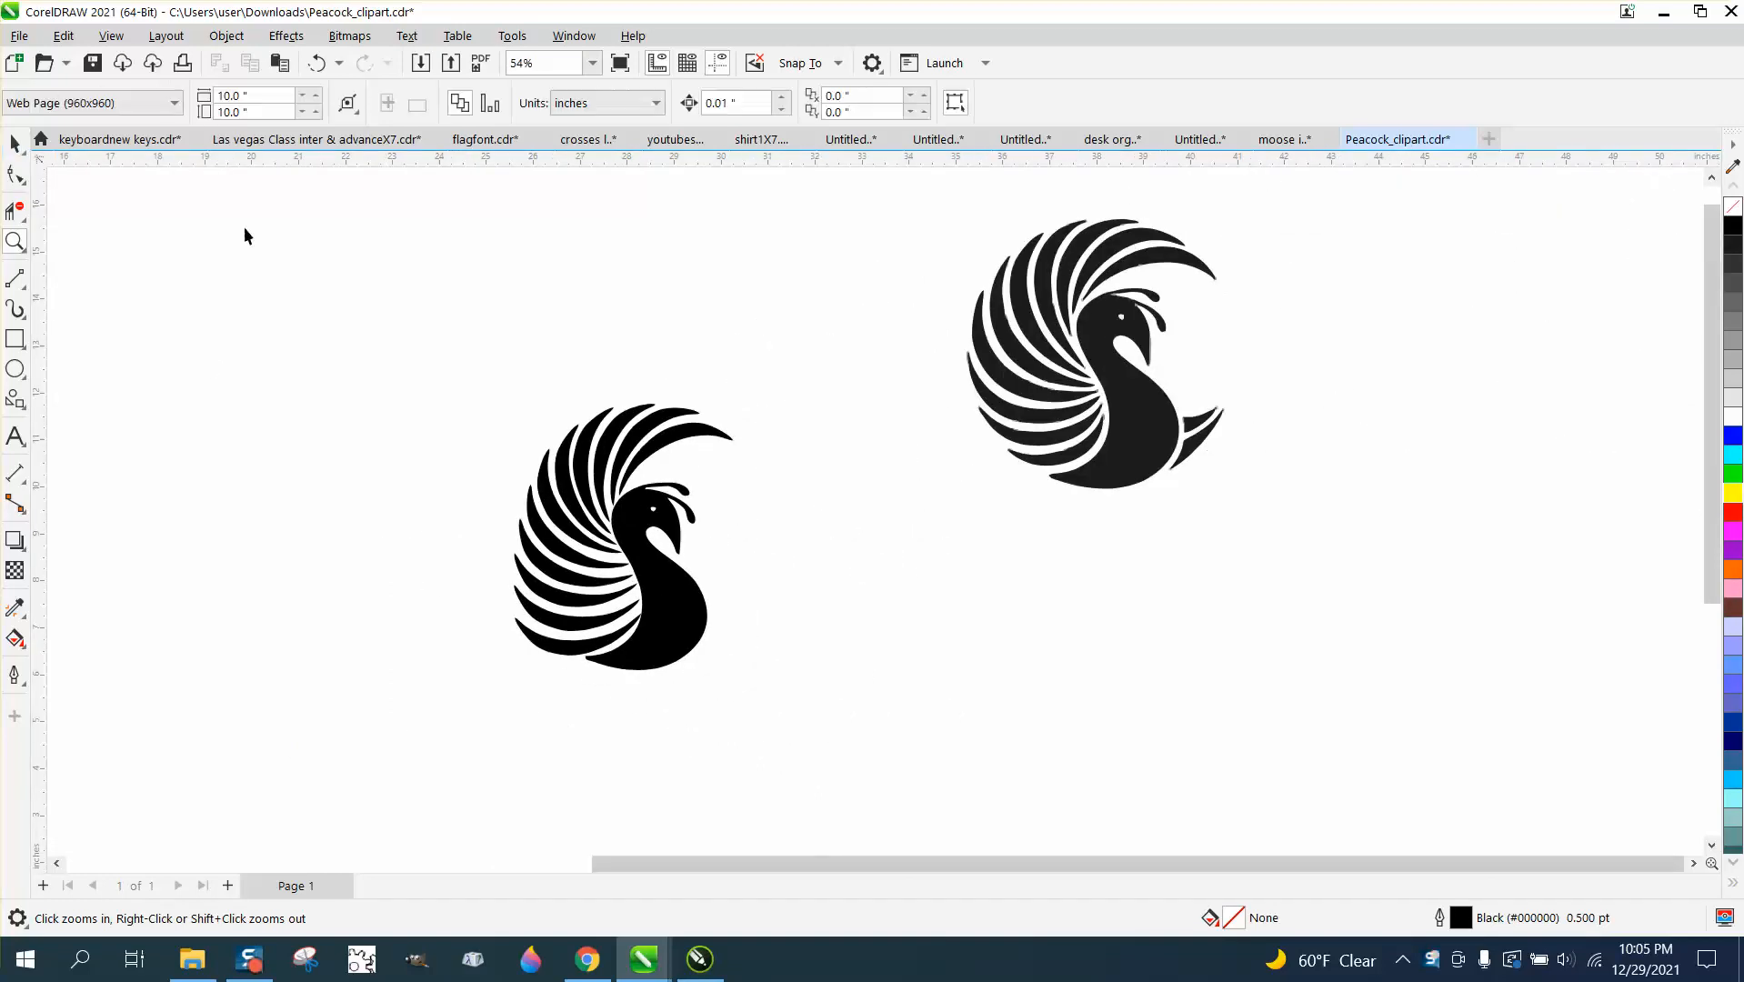
drag(421, 347, 830, 707)
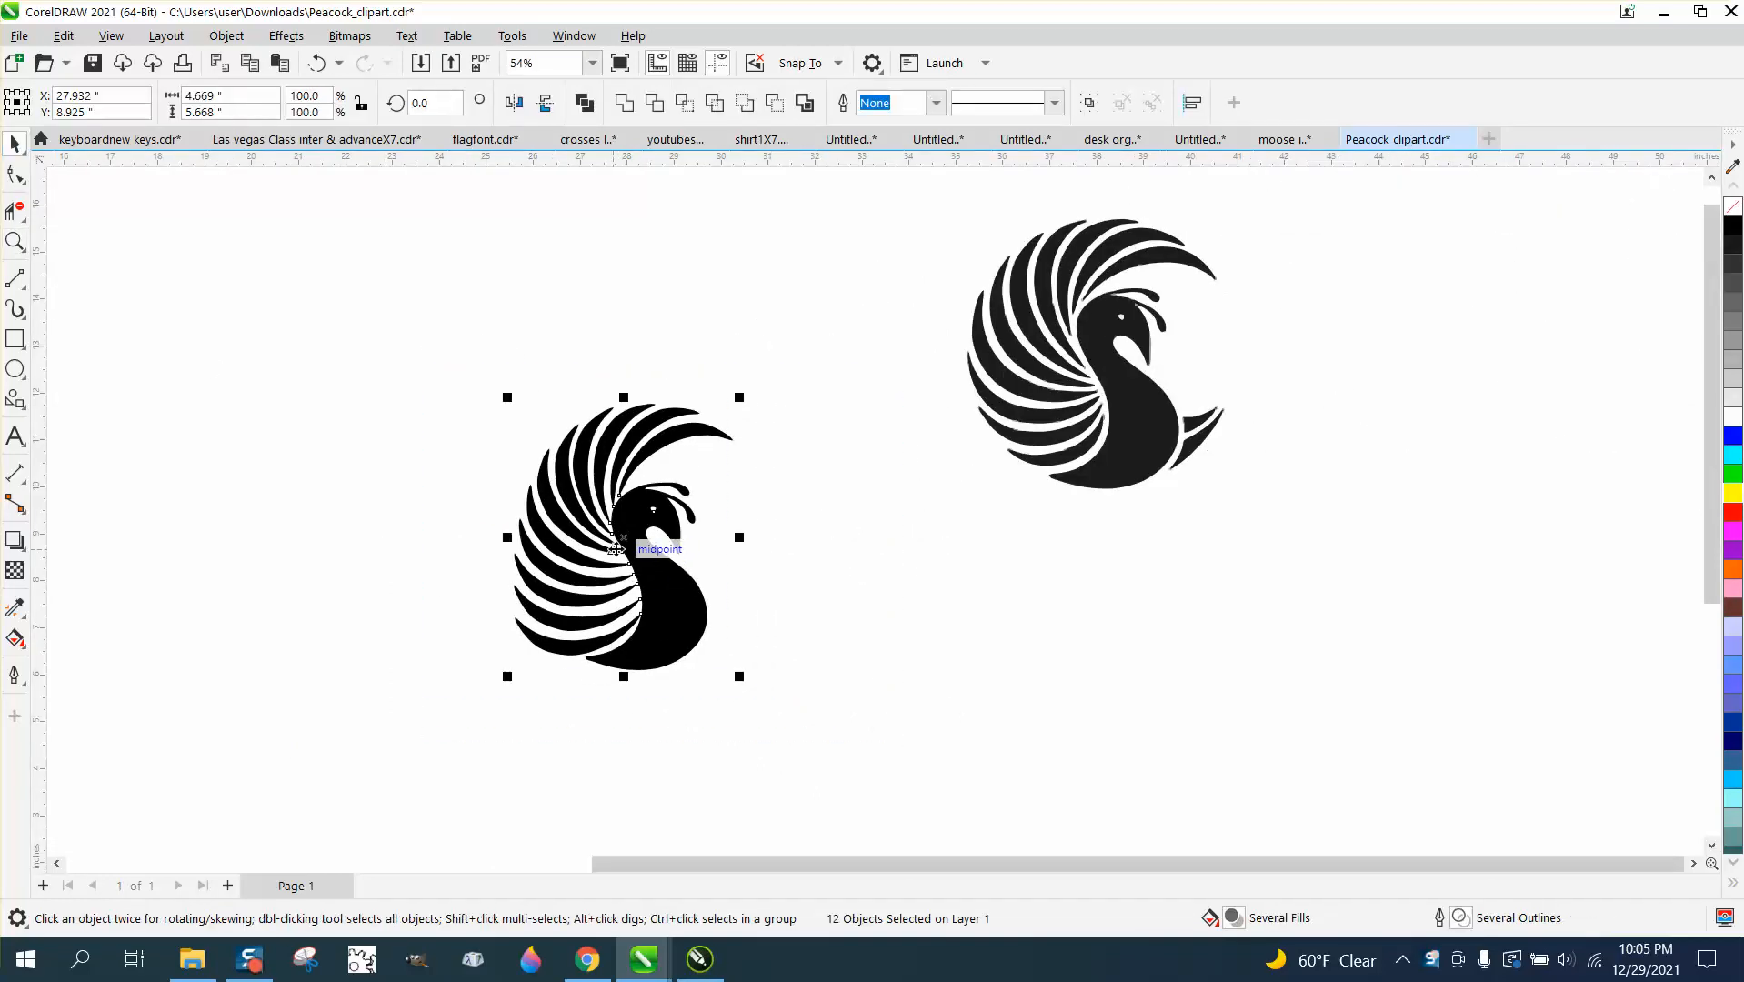
drag(612, 543, 306, 526)
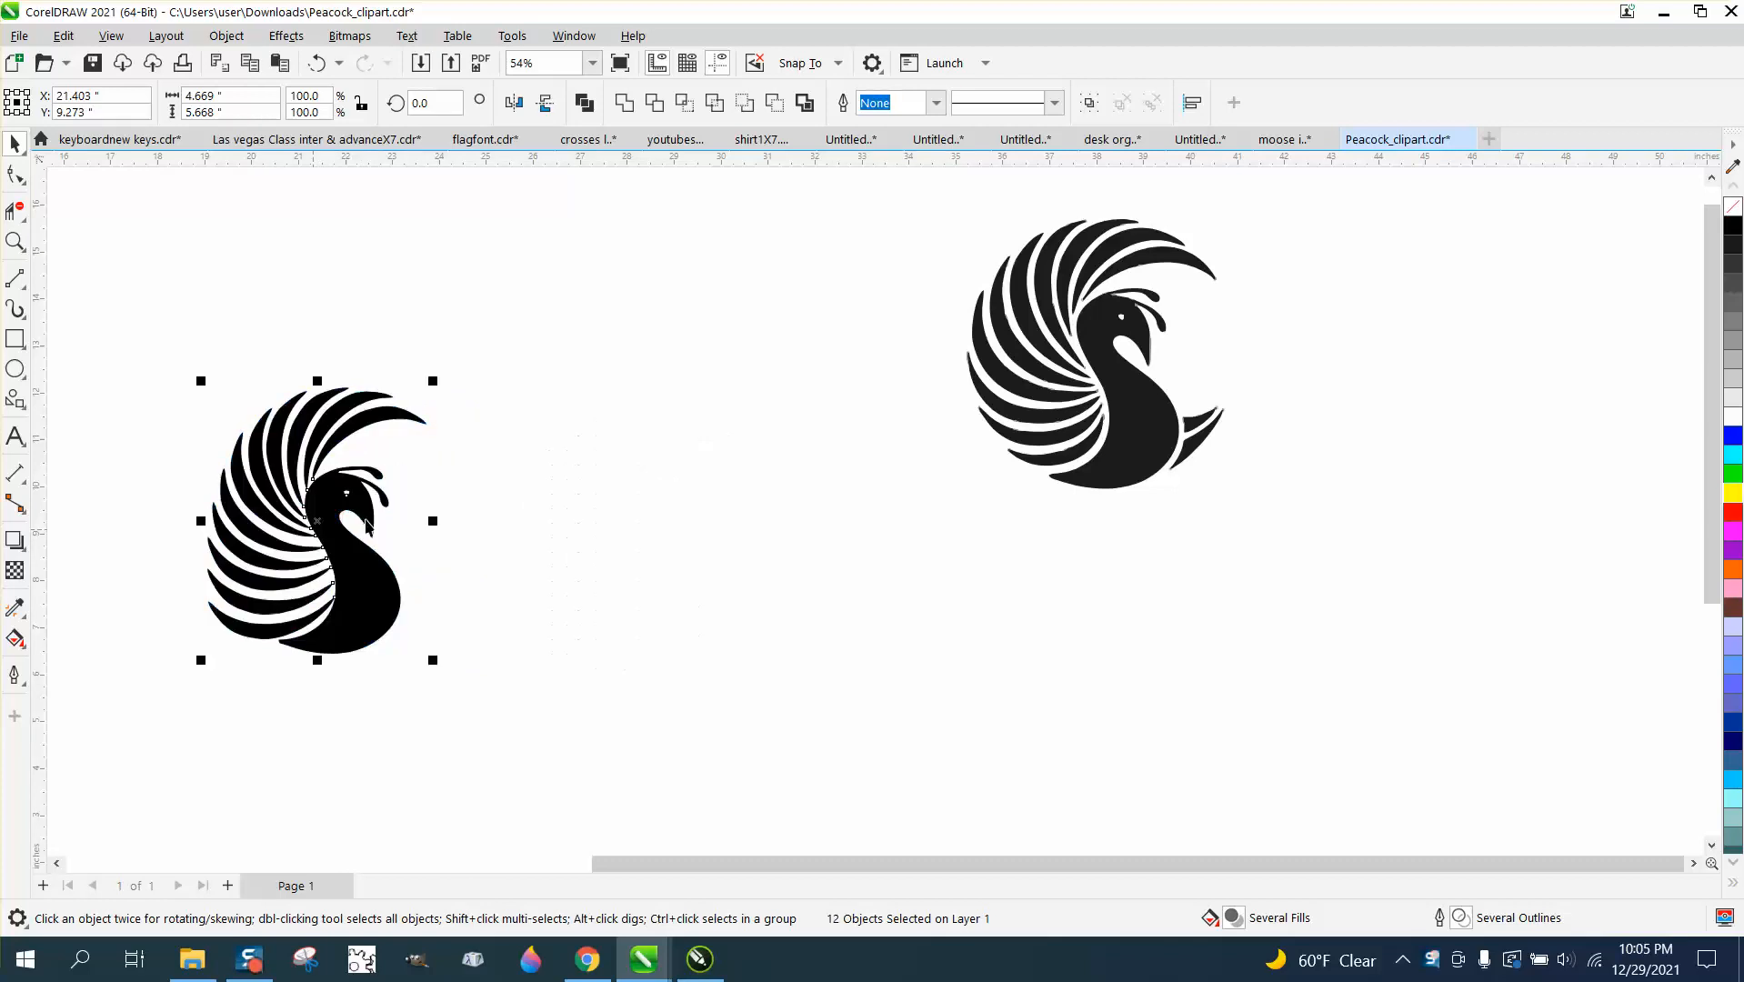
drag(151, 353, 698, 730)
key(Right)
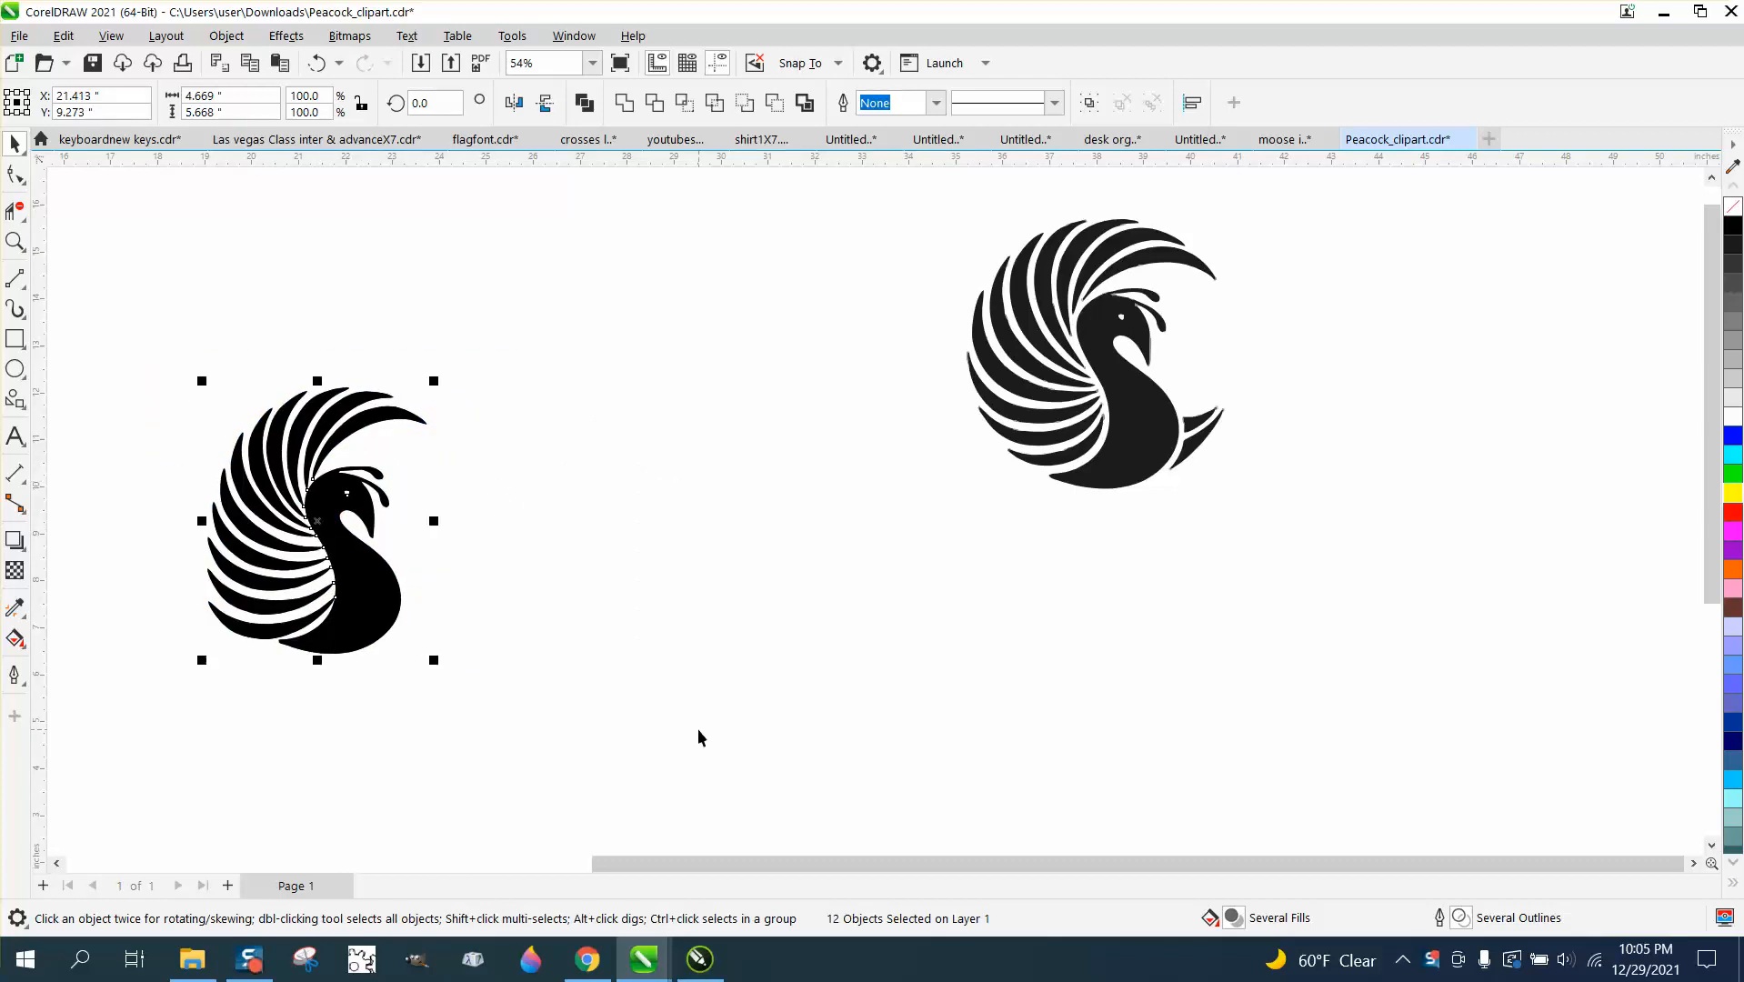
drag(320, 529, 570, 528)
right_click(570, 527)
click(743, 494)
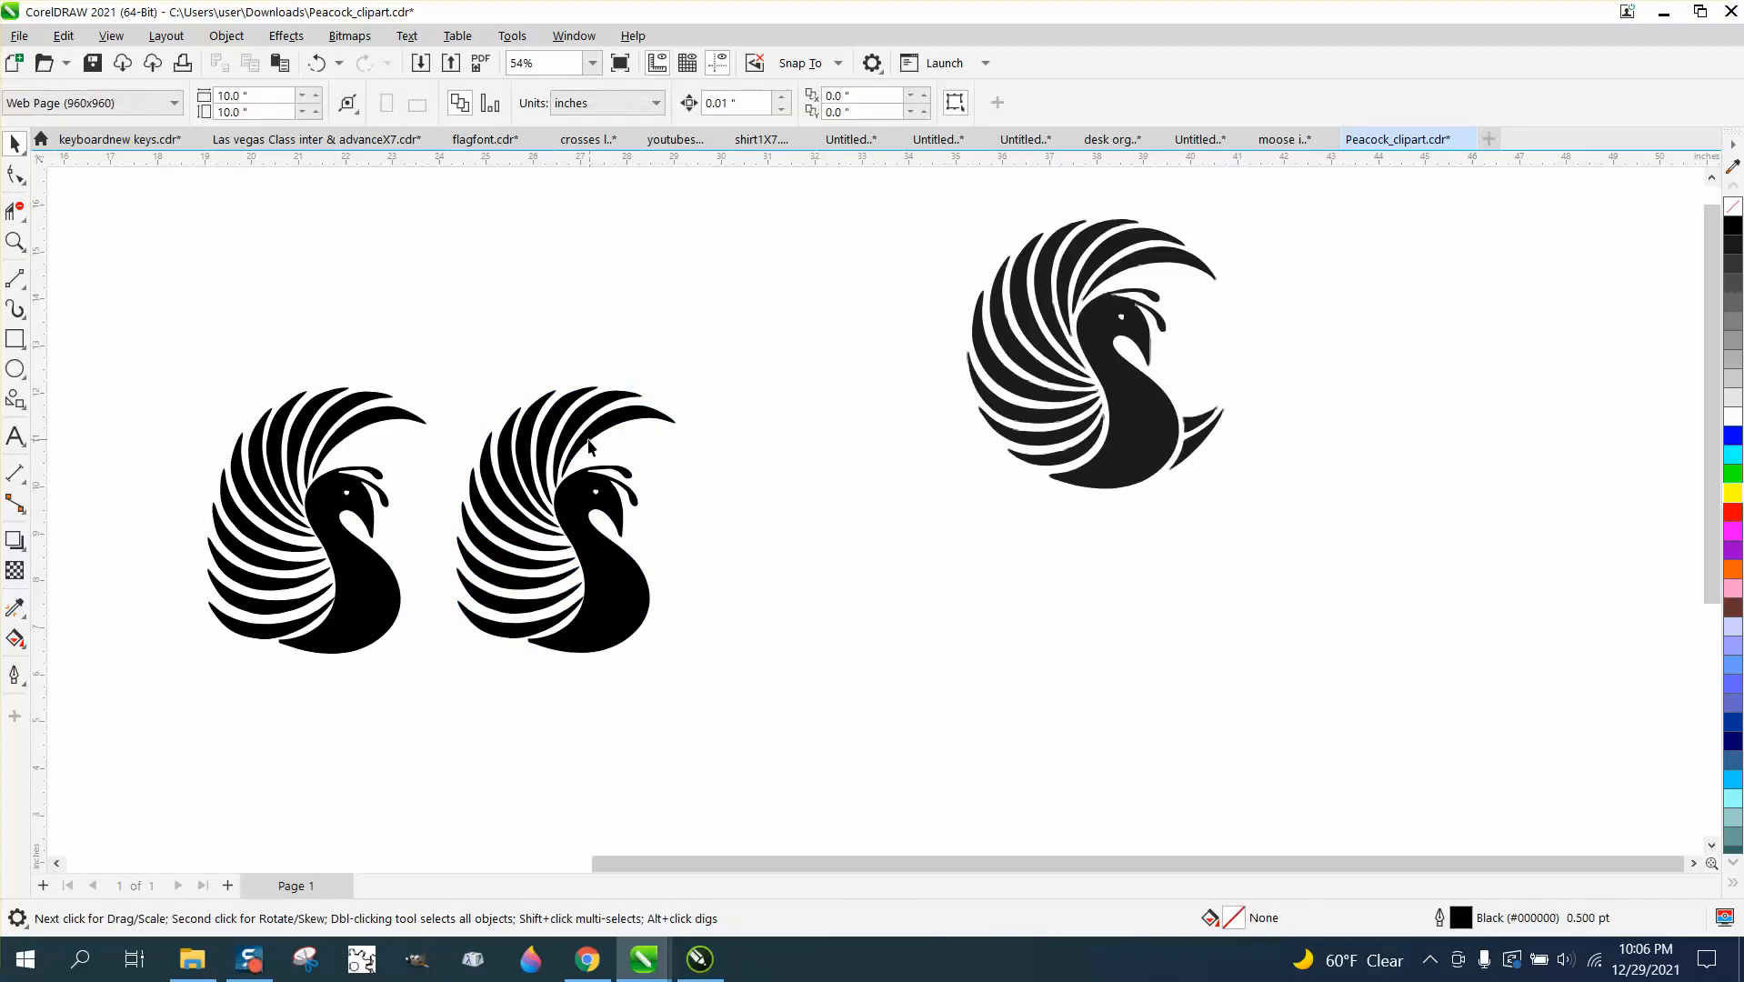
With nothing selected, set the nudge distance to 5 inches
drag(713, 710, 718, 712)
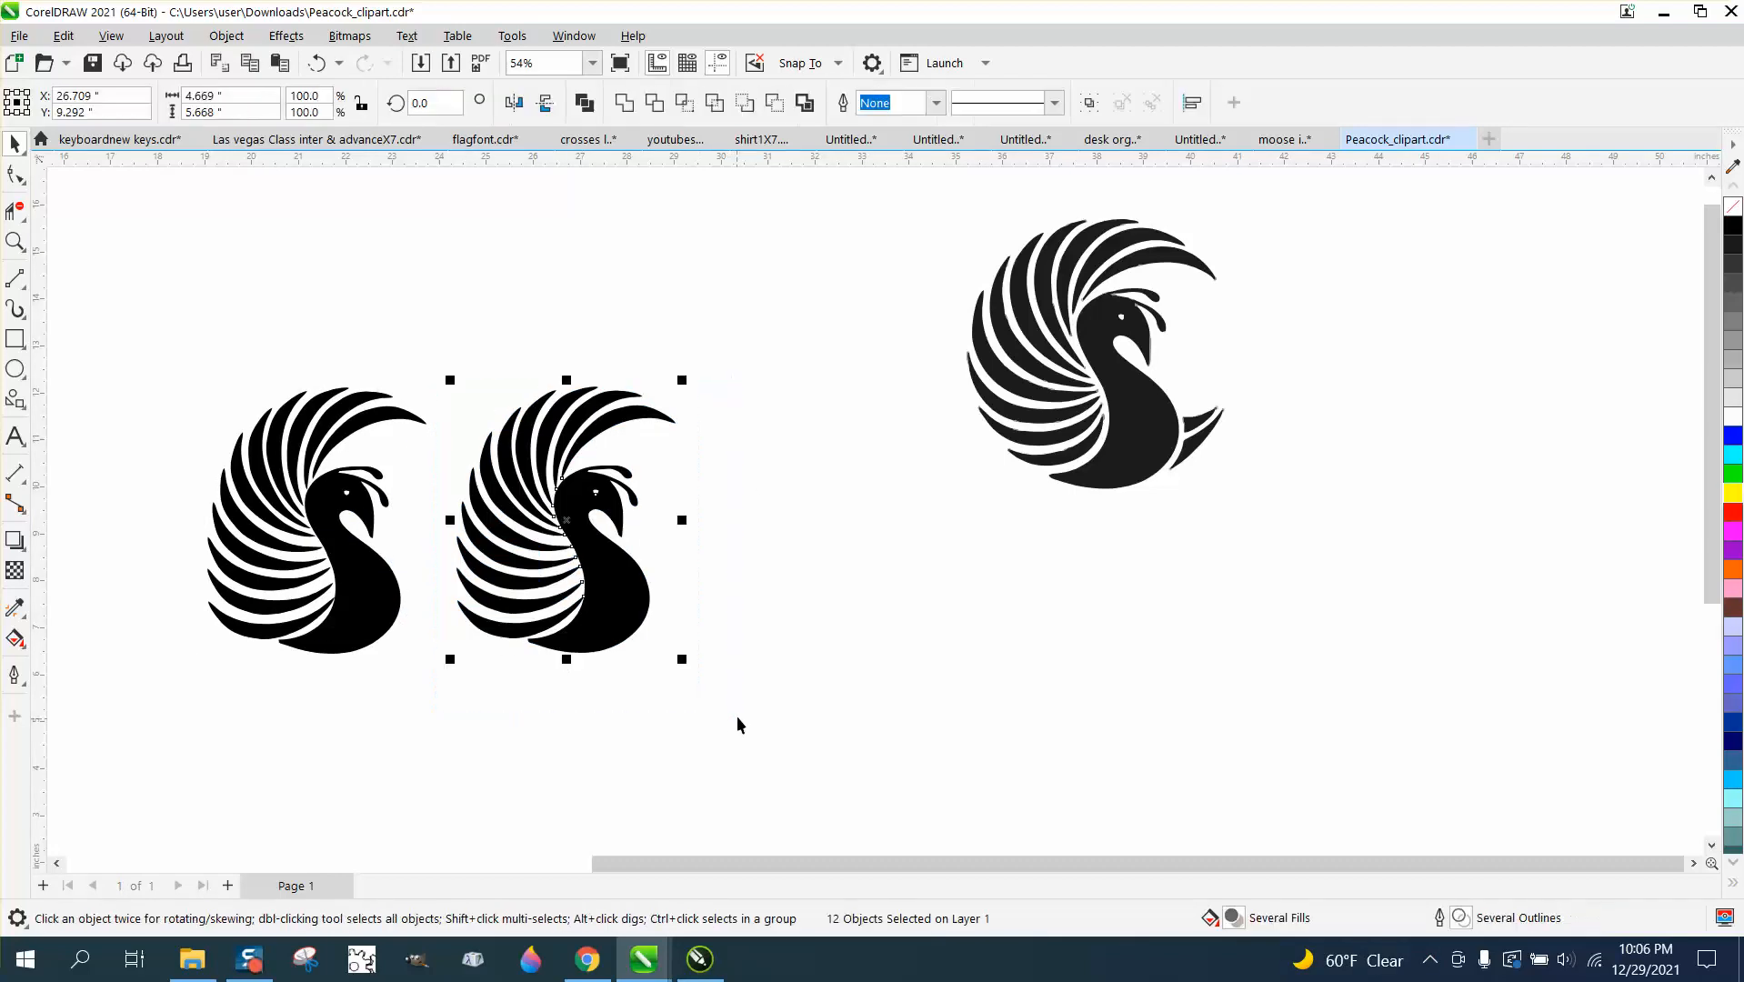
click(638, 318)
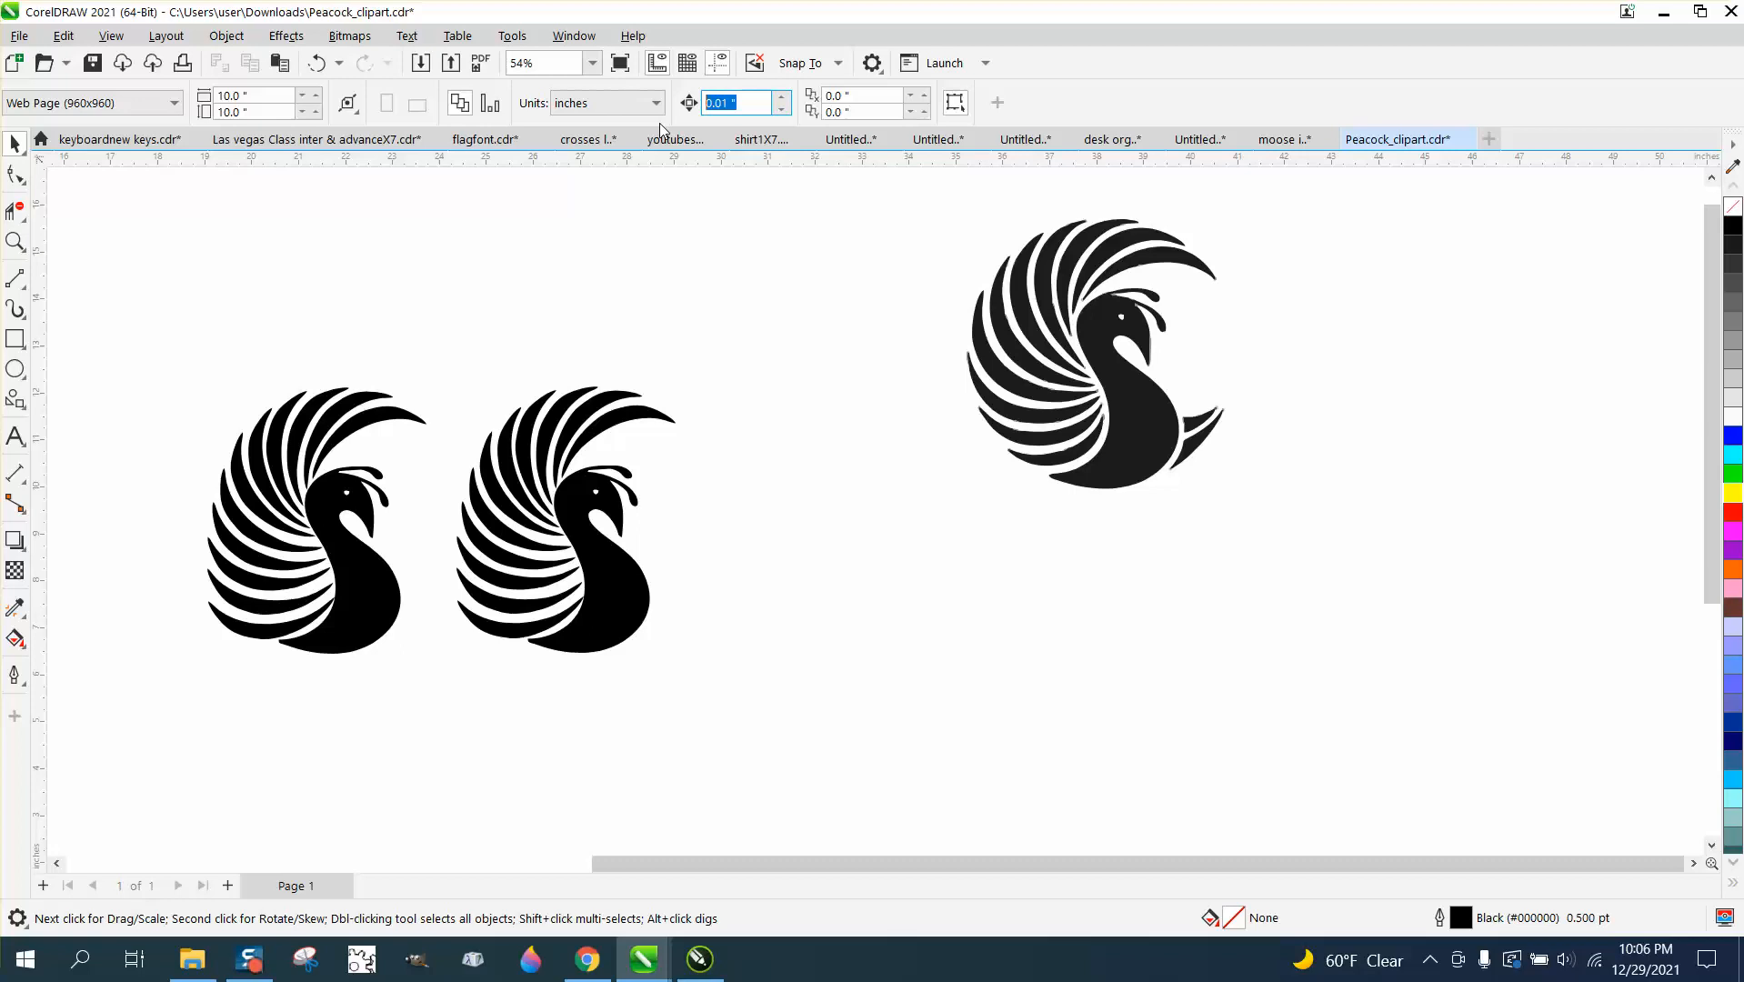
text(5)
Remove the fill from the duplicate peacock's body and give it a red Hairline outline
click(586, 577)
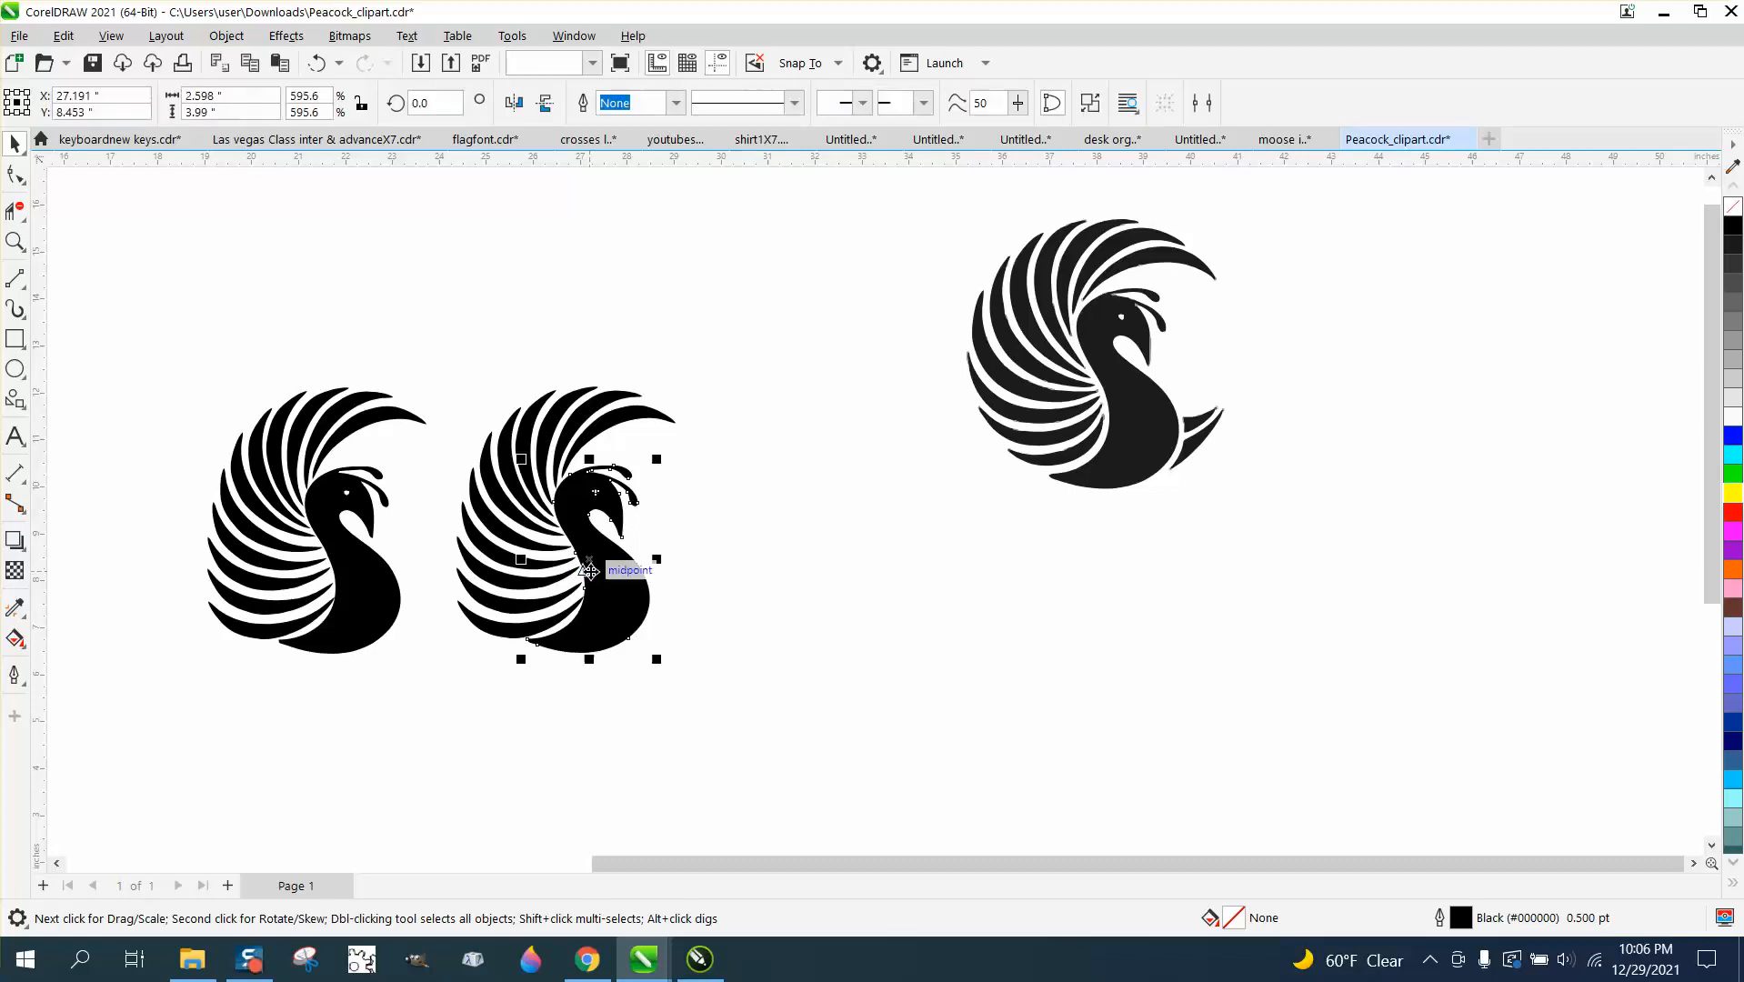
click(1732, 207)
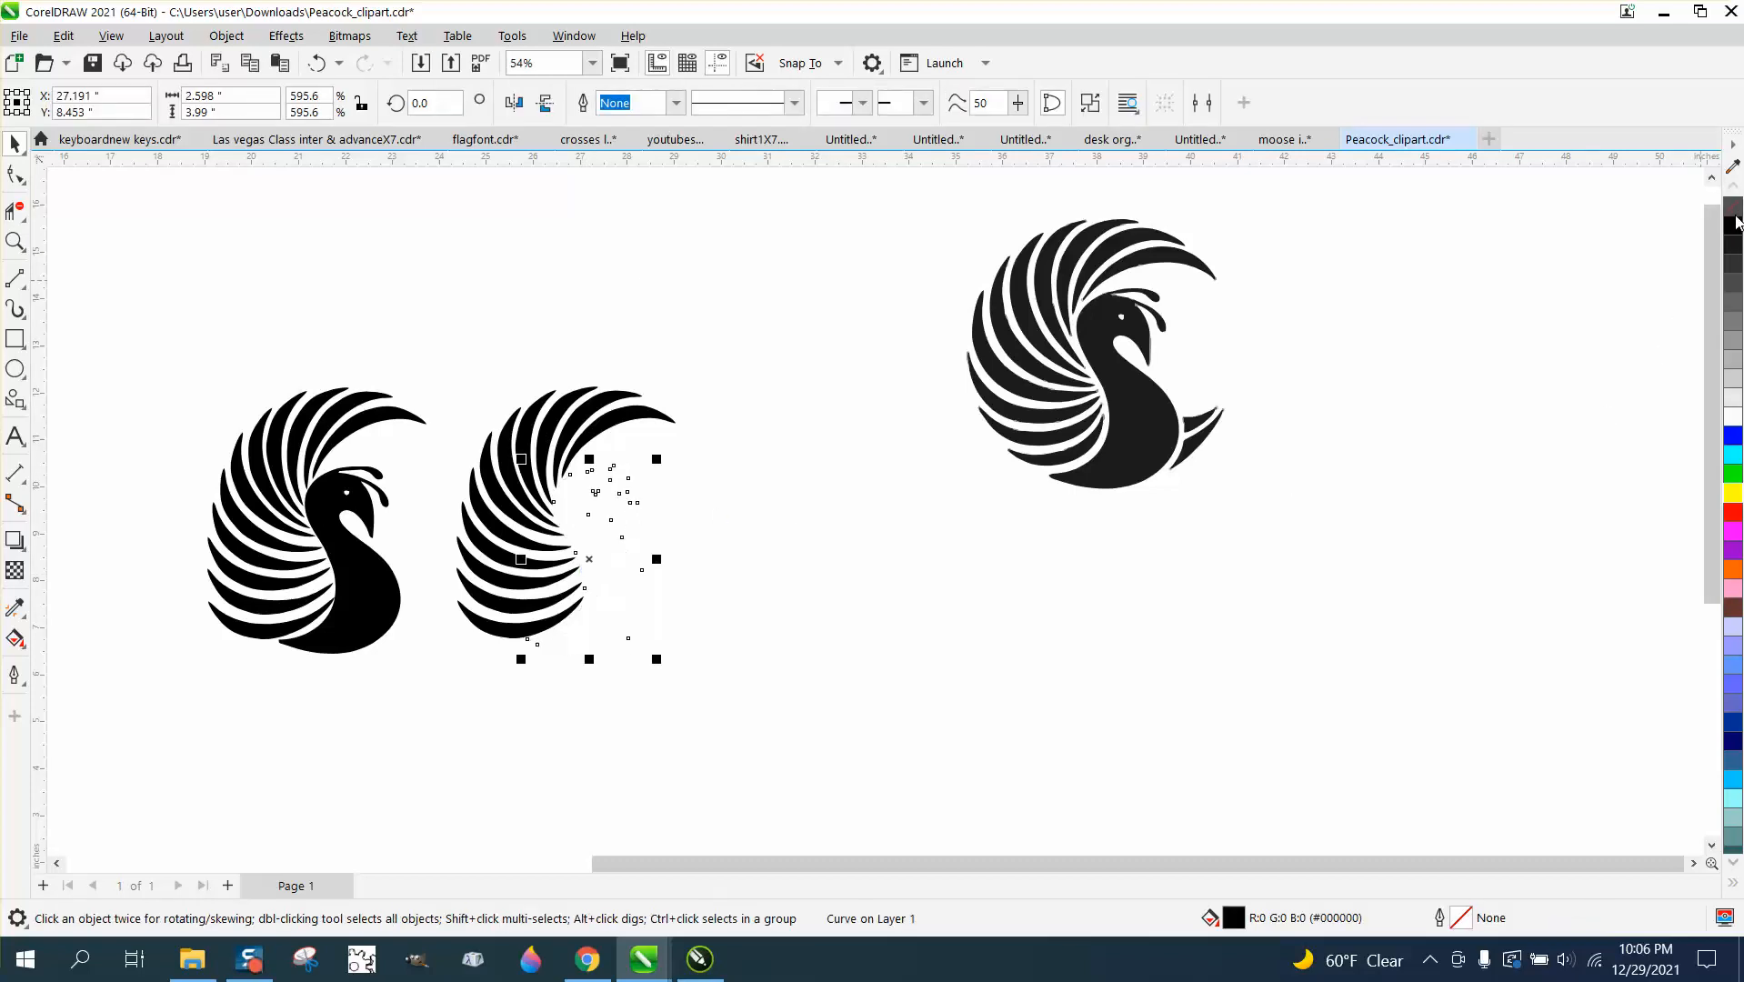
right_click(1734, 510)
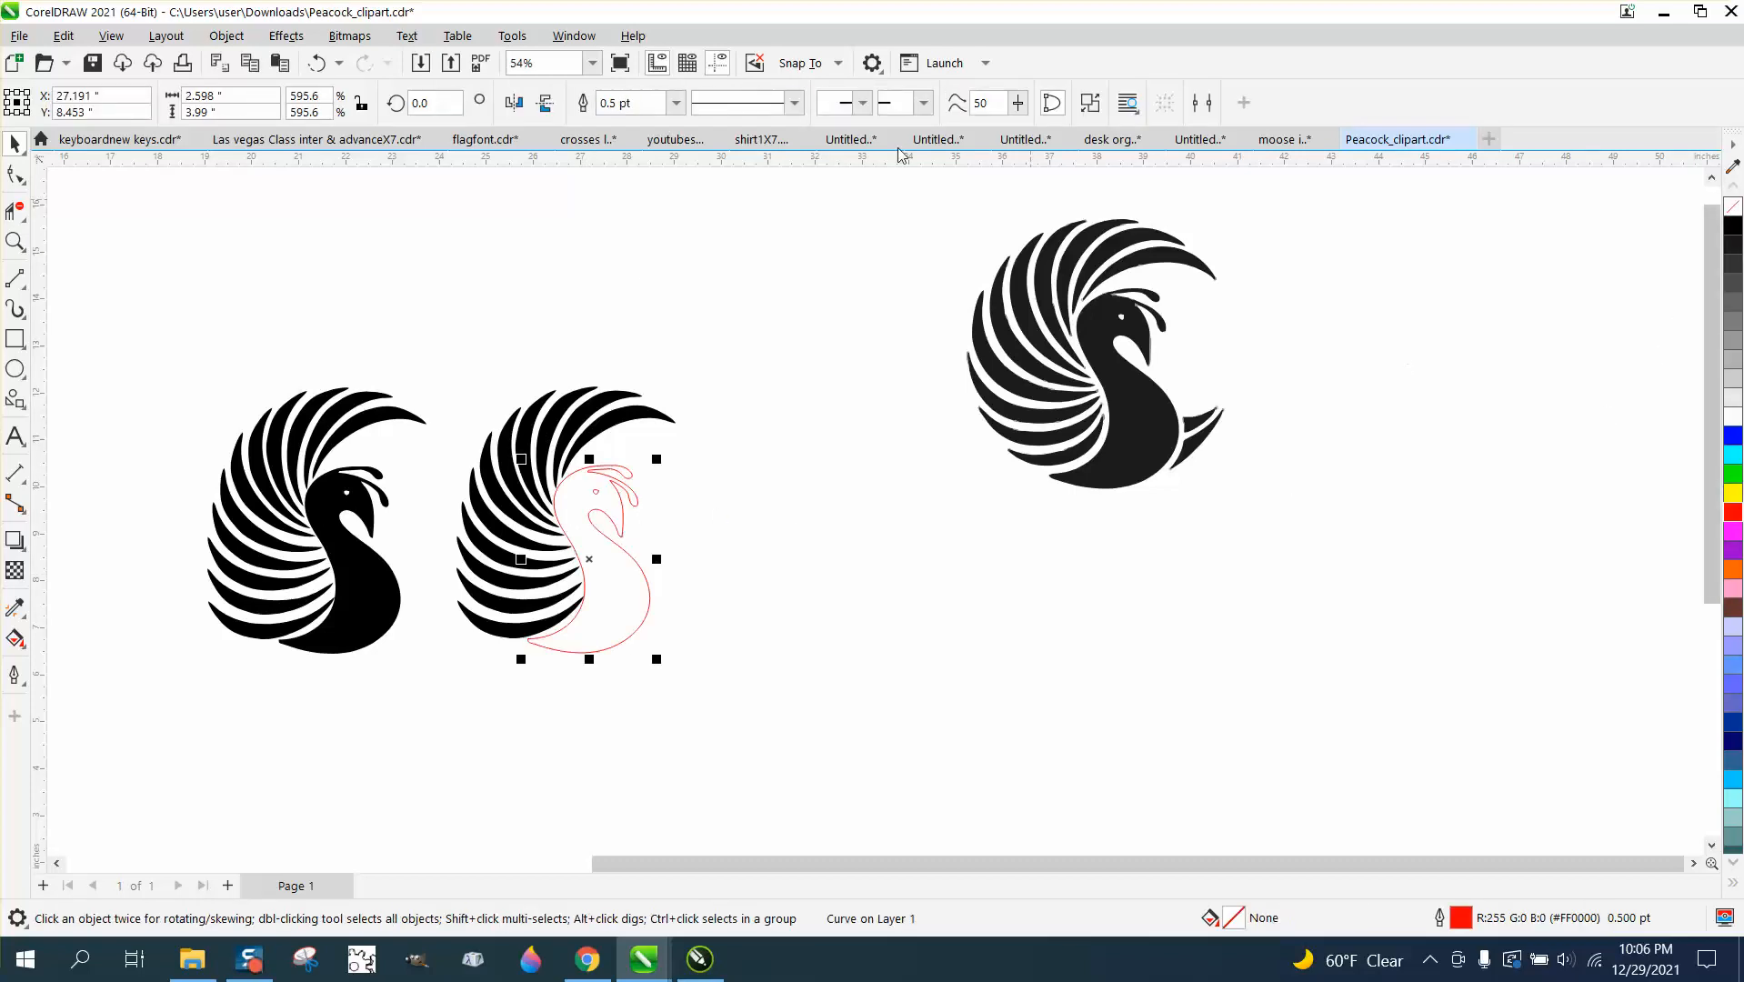
click(671, 107)
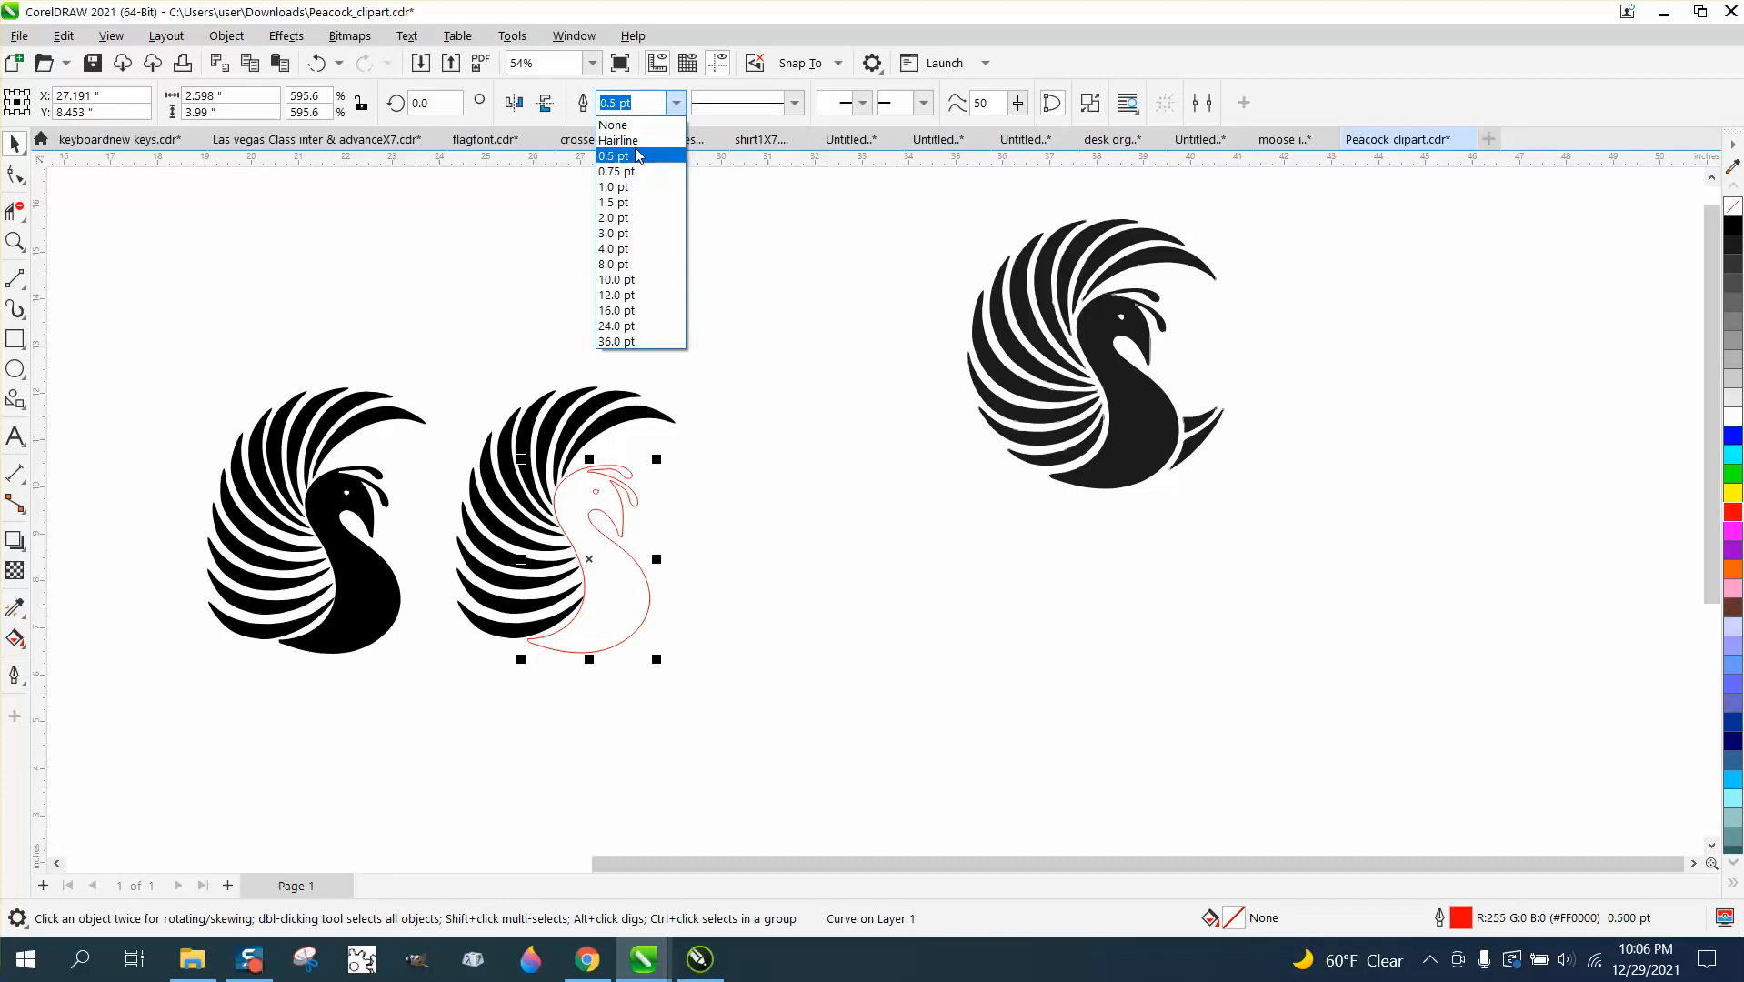
click(632, 142)
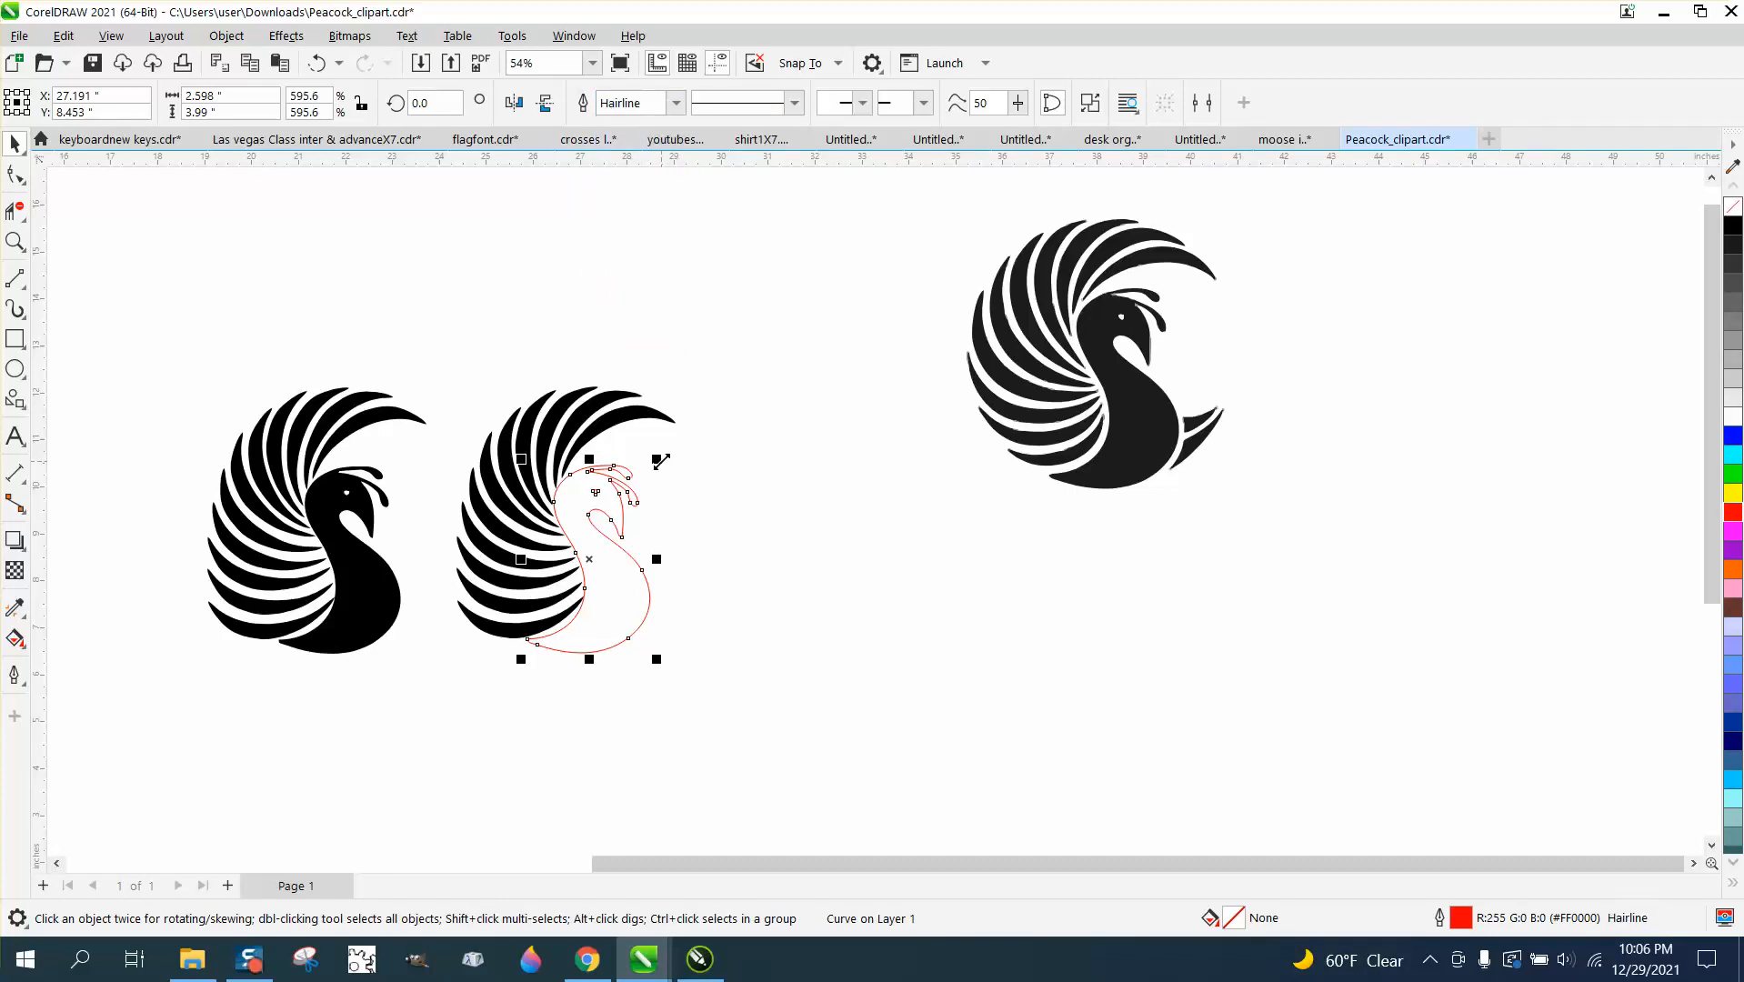
Leave a copy of the red body outline 5 inches to the right, keeping one outline in place beside the feathers
key(Right)
key(KP_Add)
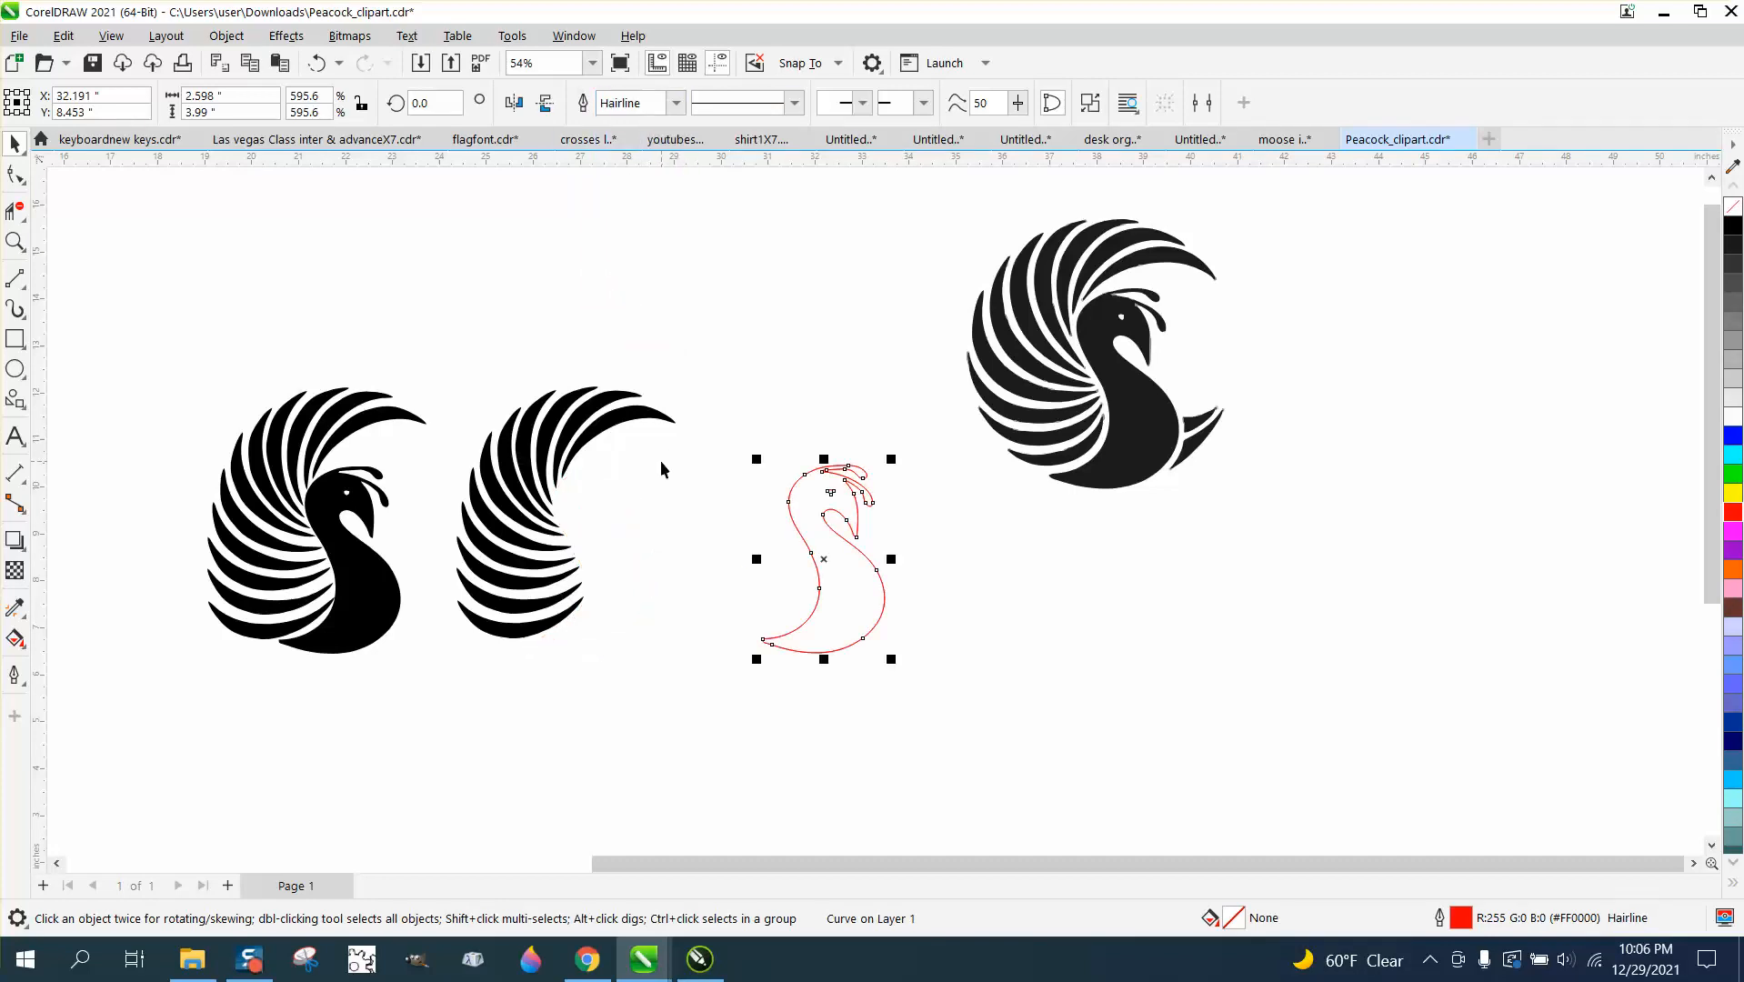
key(Left)
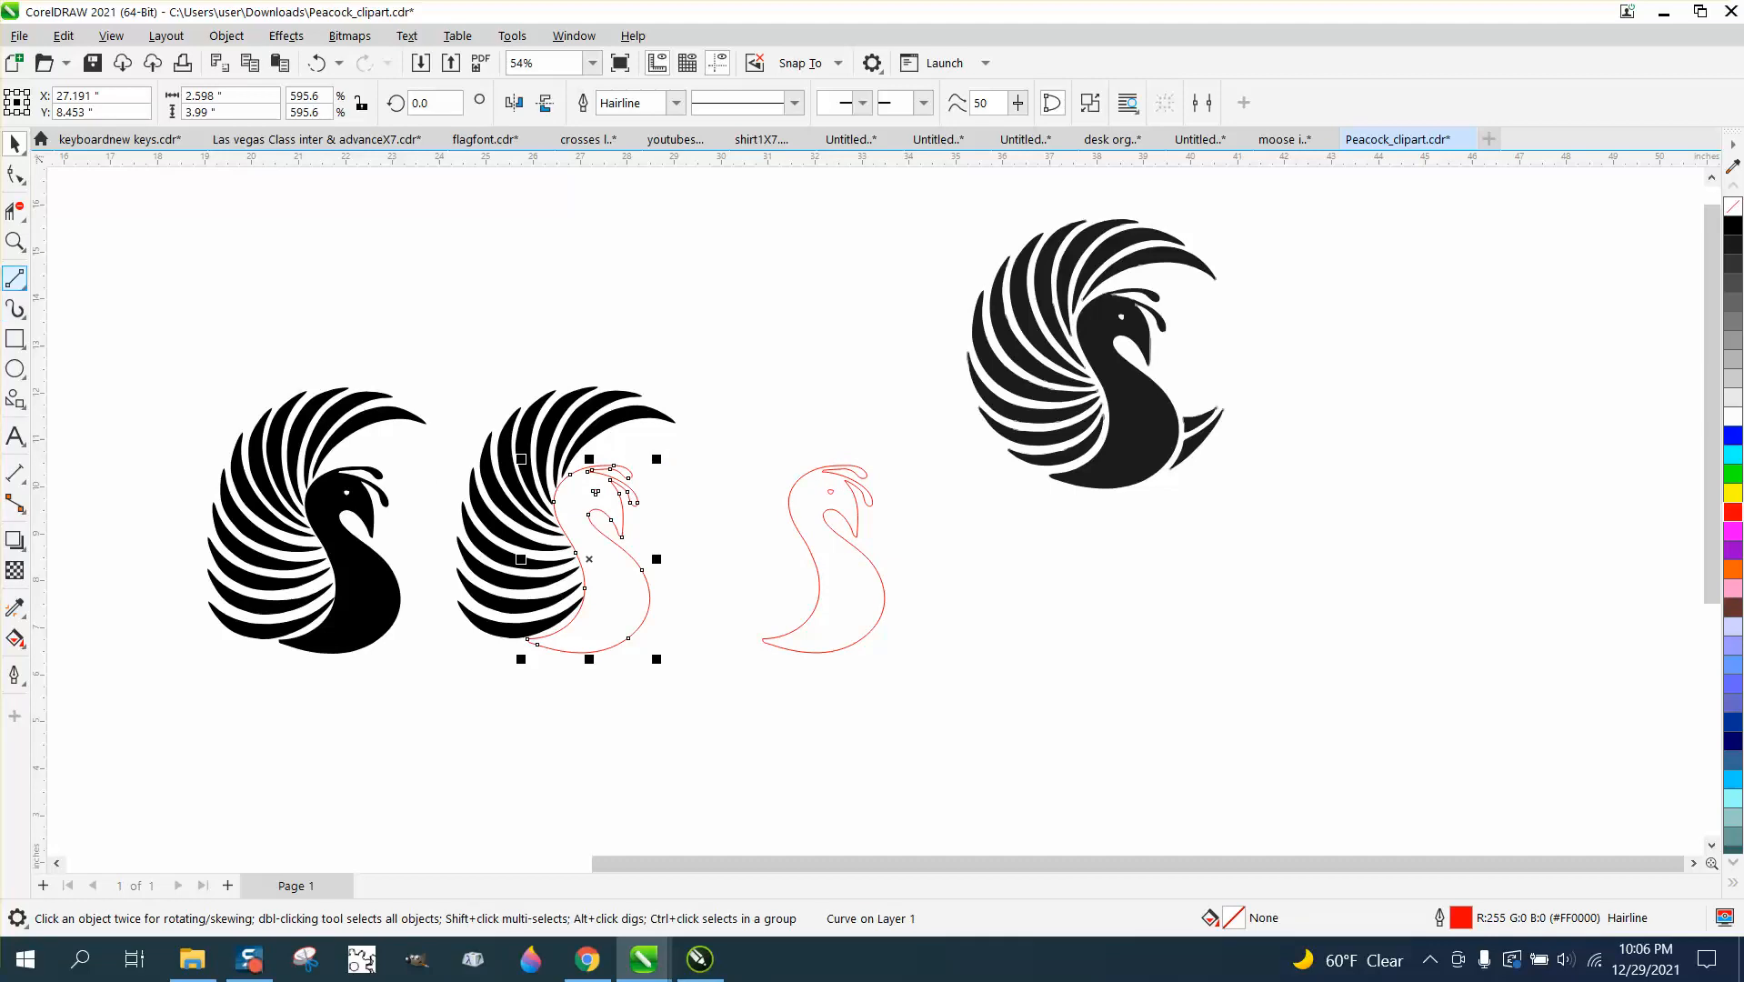
Draw 2-Point Lines about 0.21 and 0.25 inches long across the duplicate's body outline, behind the head and at the lowest feather tip
click(14, 242)
drag(471, 409, 822, 788)
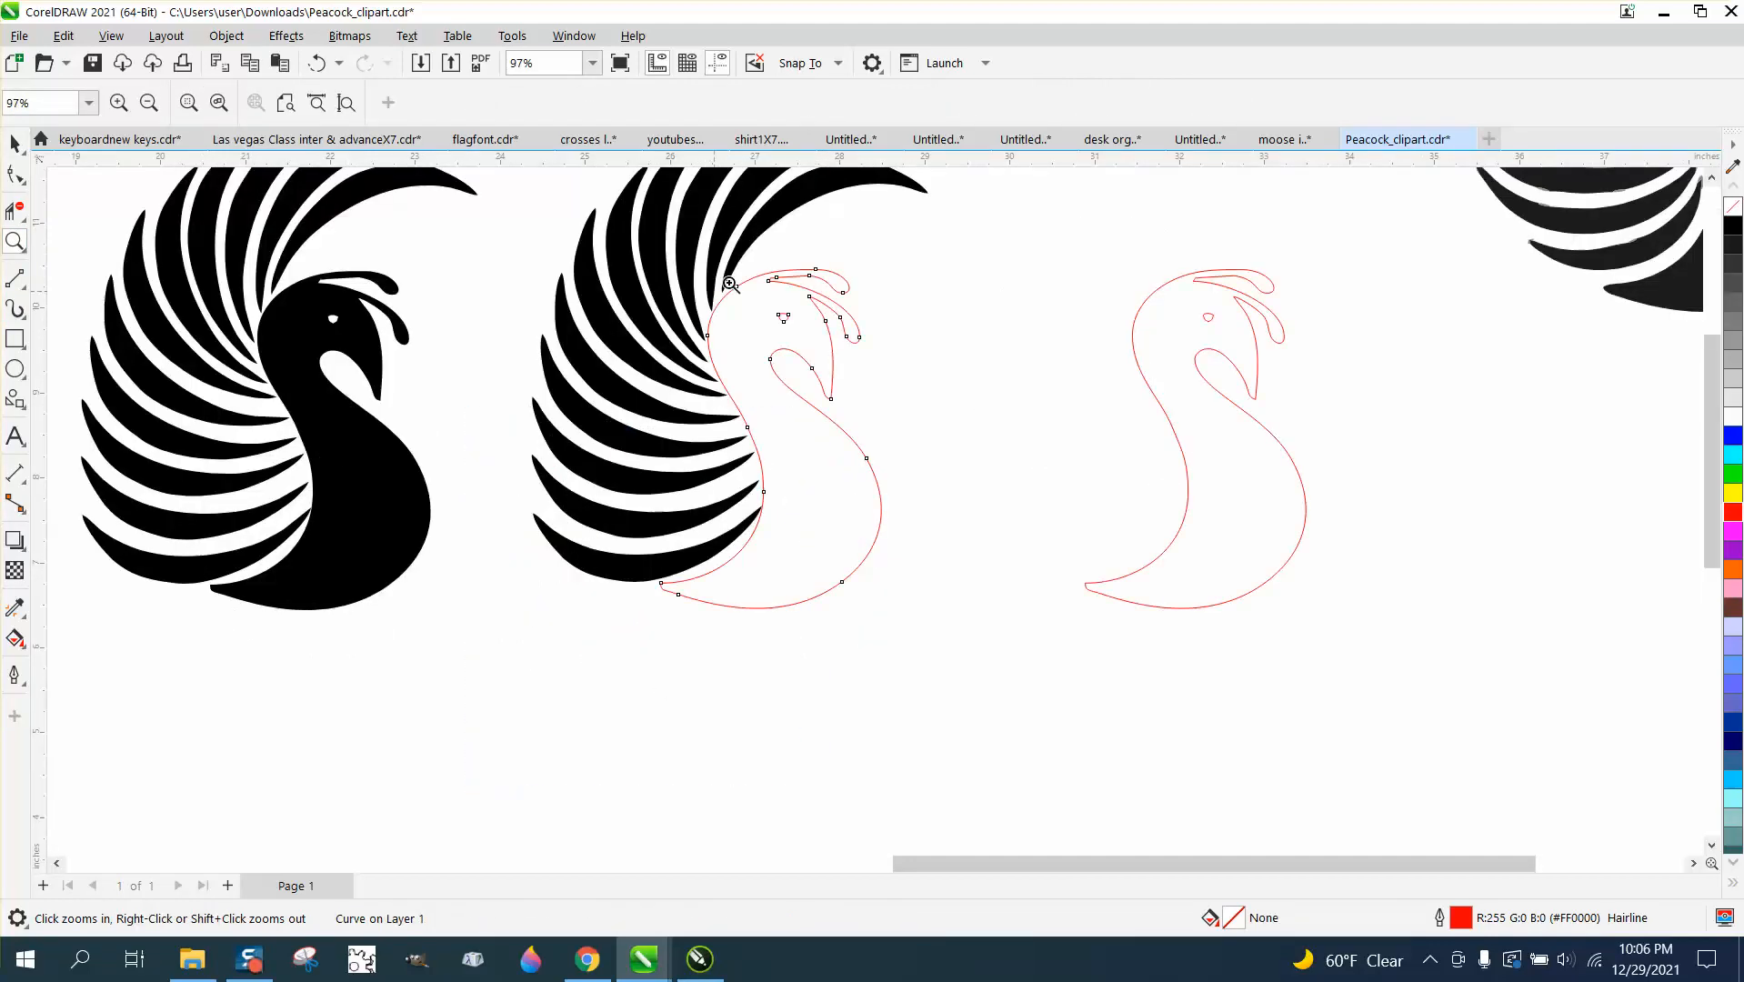
click(25, 226)
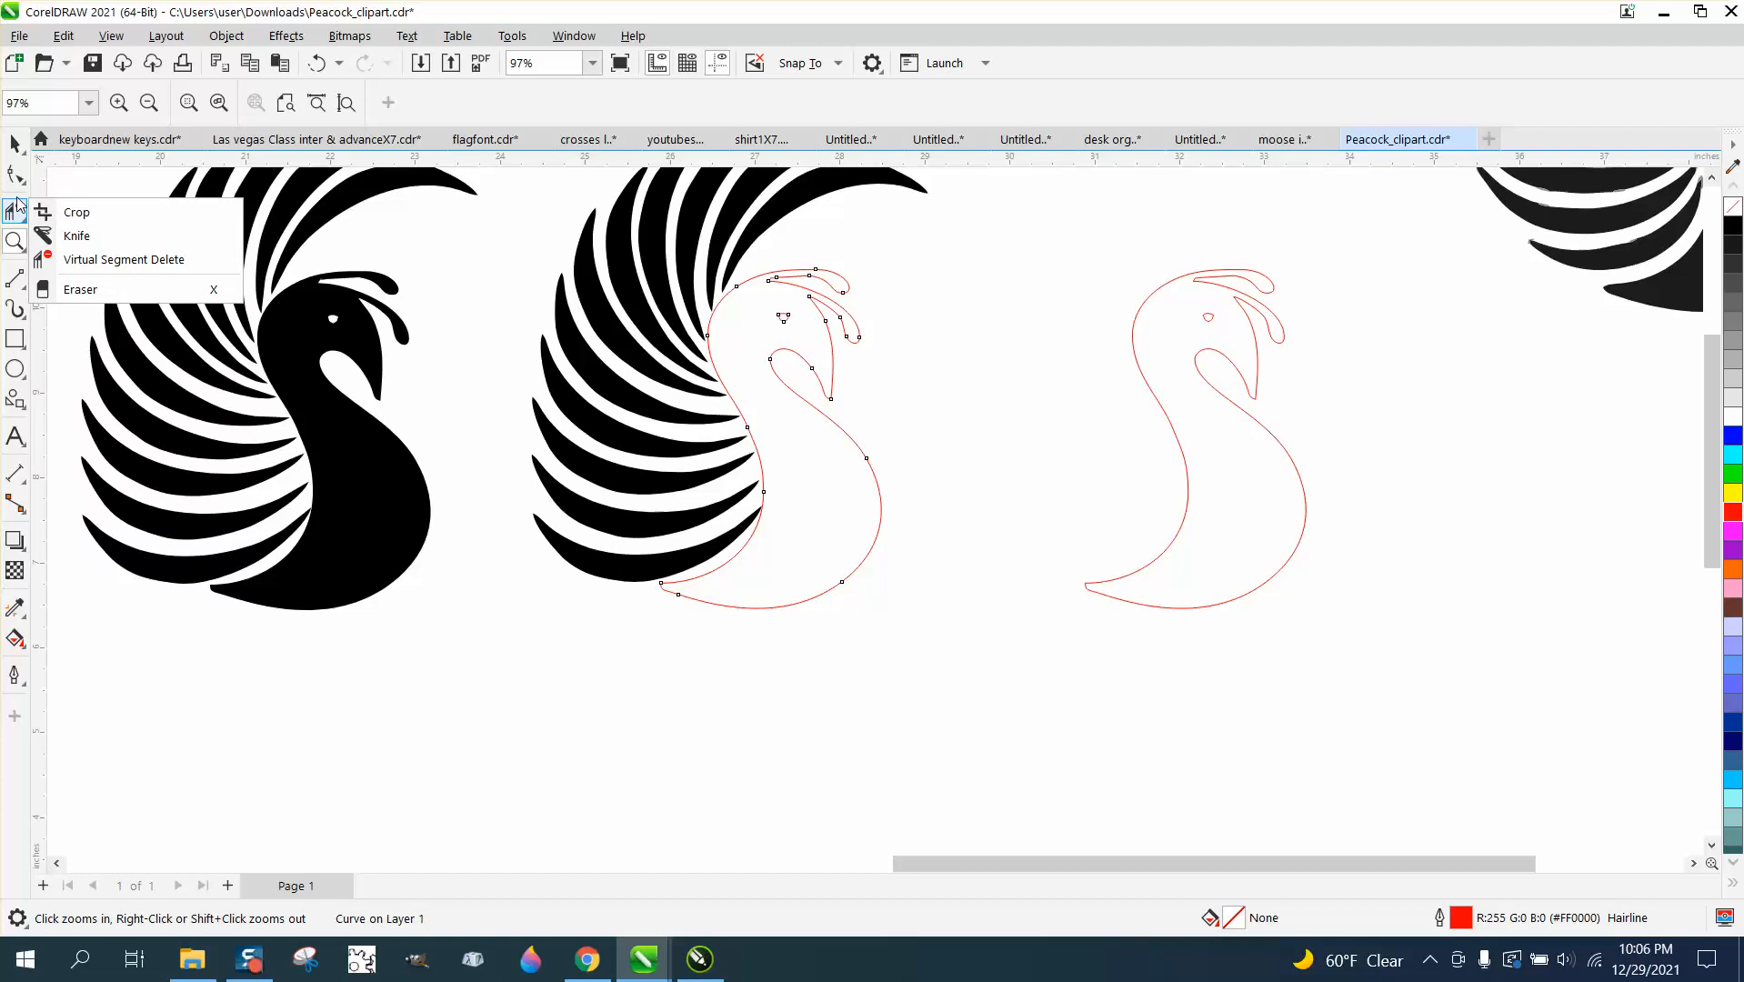
mouse_move(17, 275)
click(72, 306)
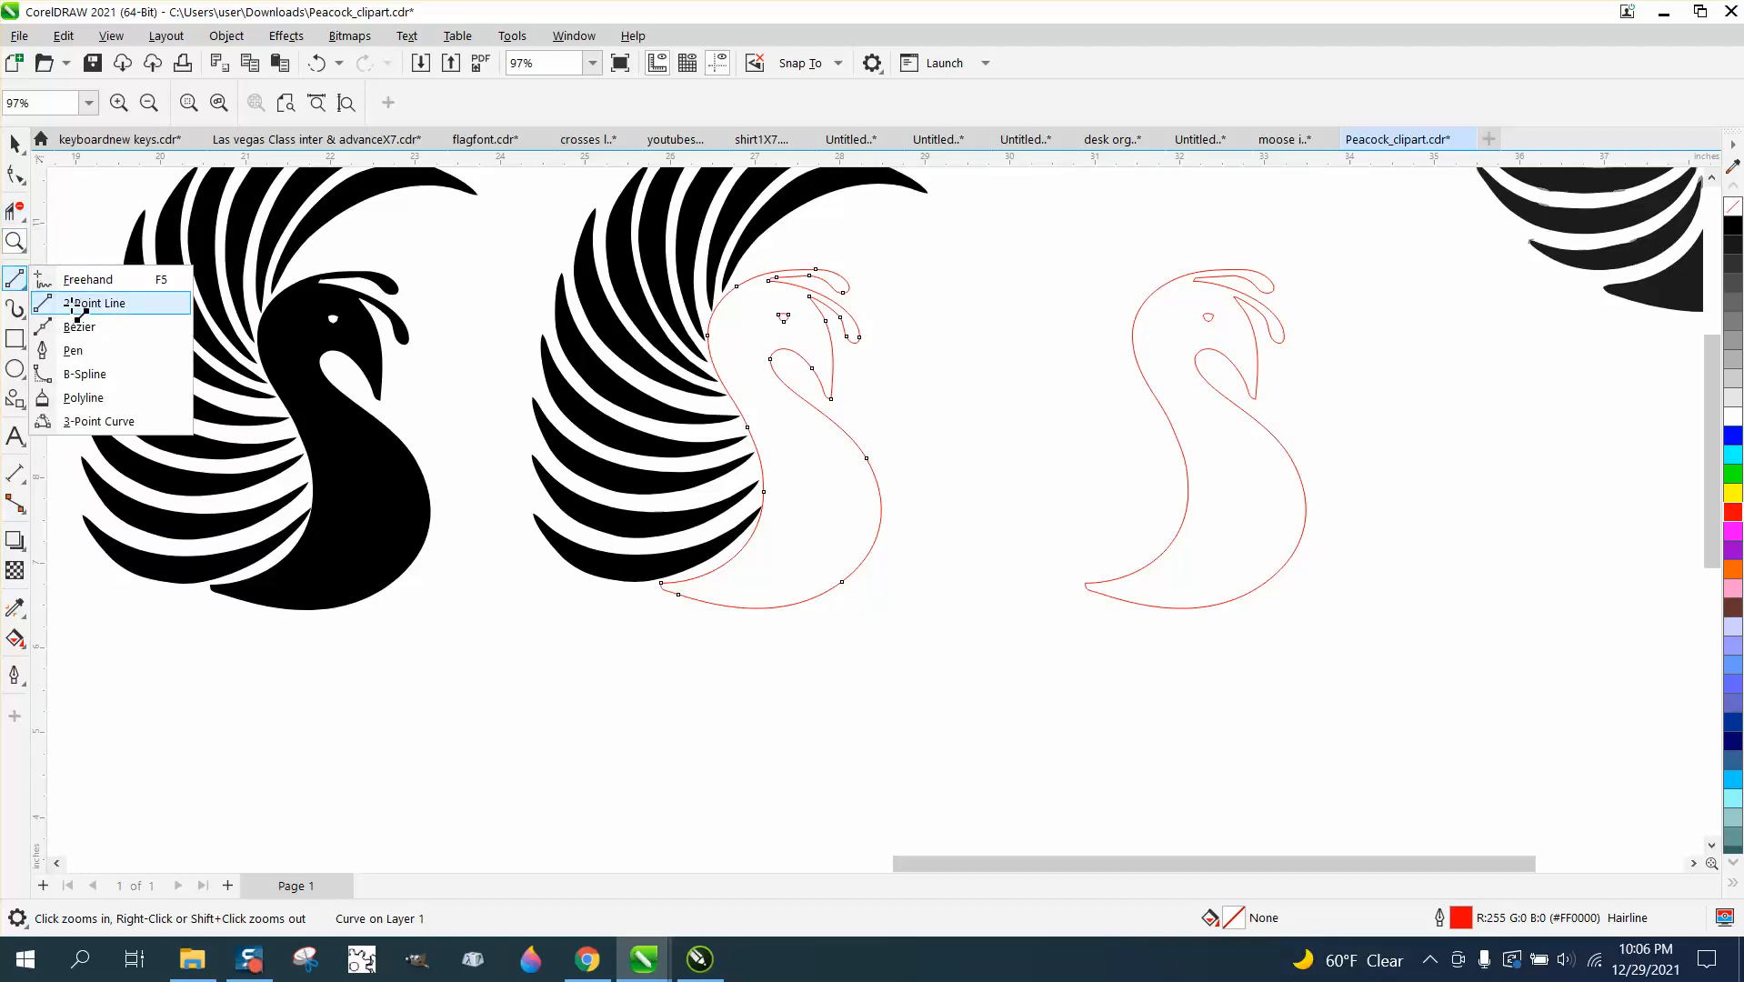
click(15, 241)
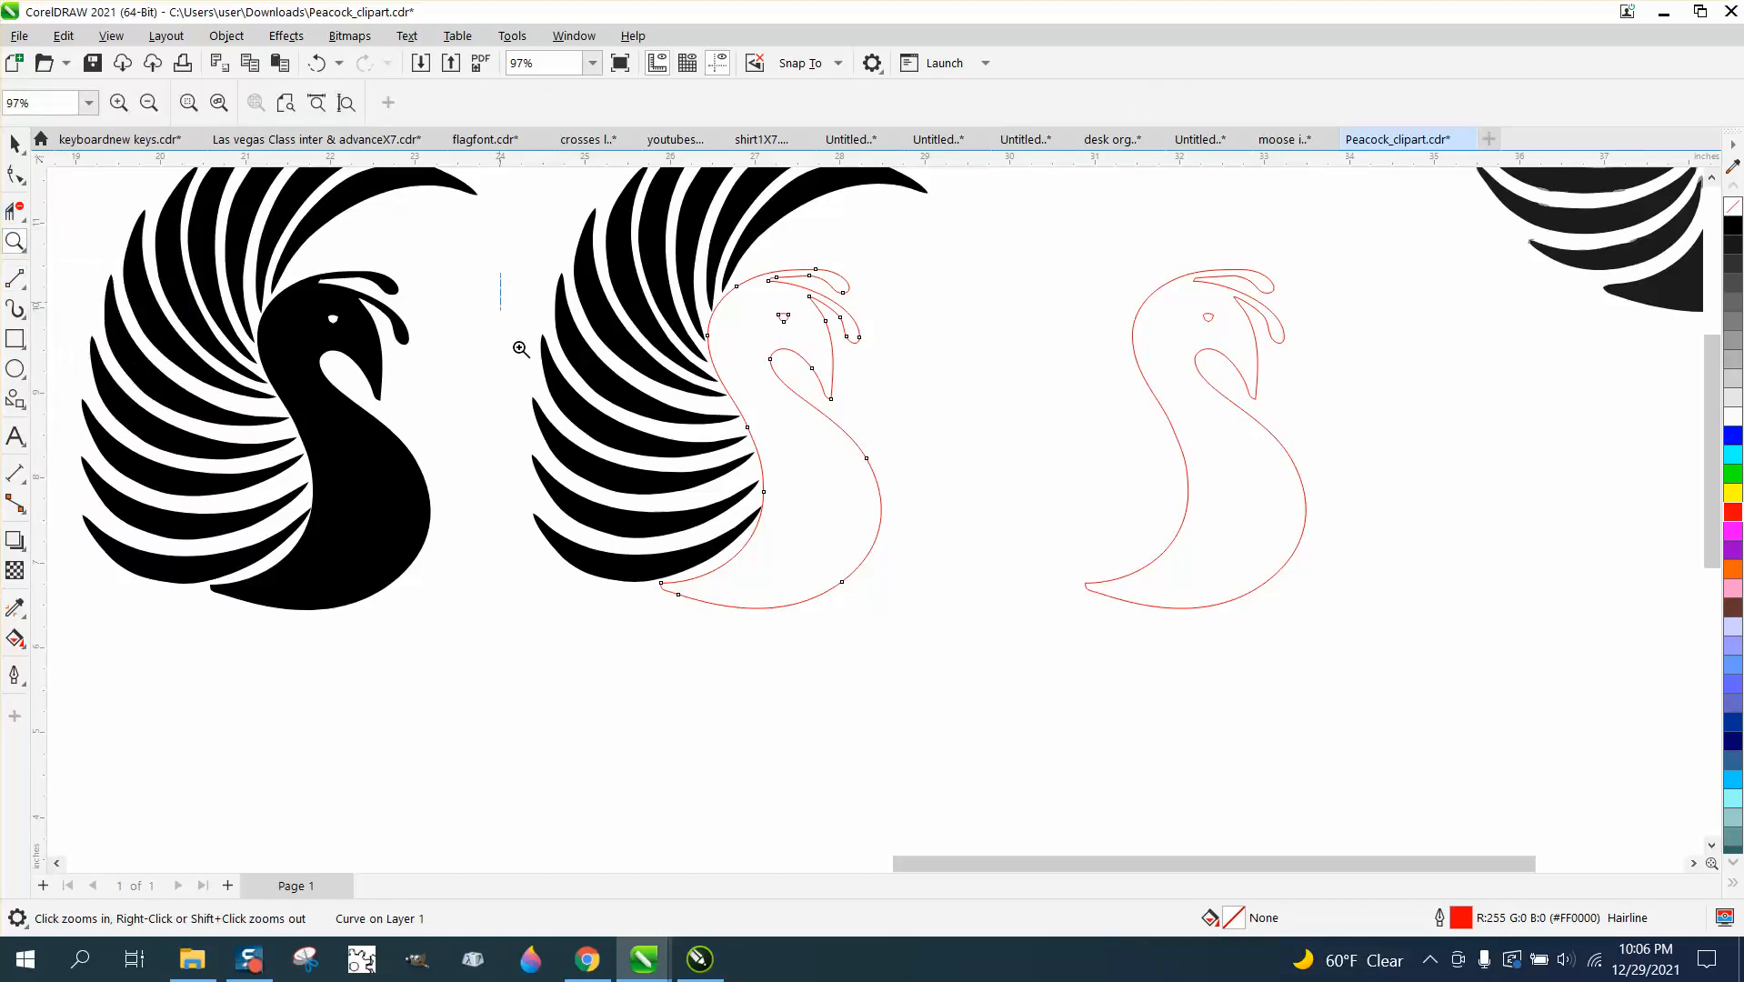
click(944, 636)
click(15, 277)
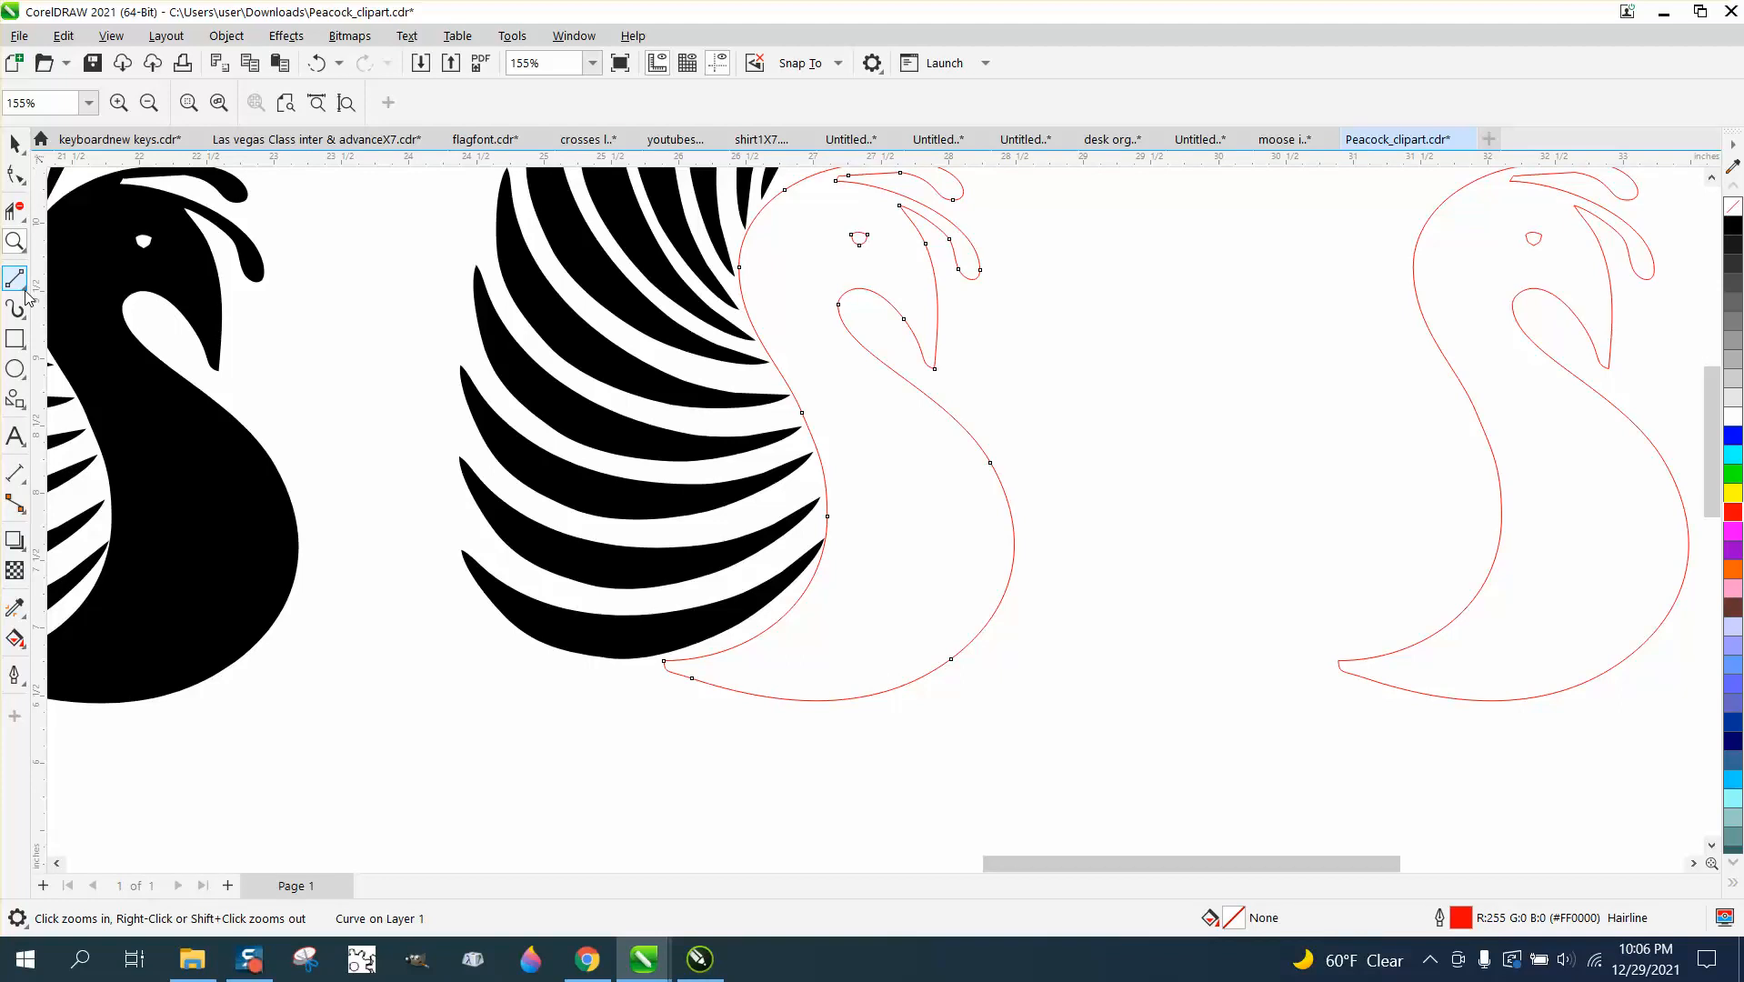
click(72, 305)
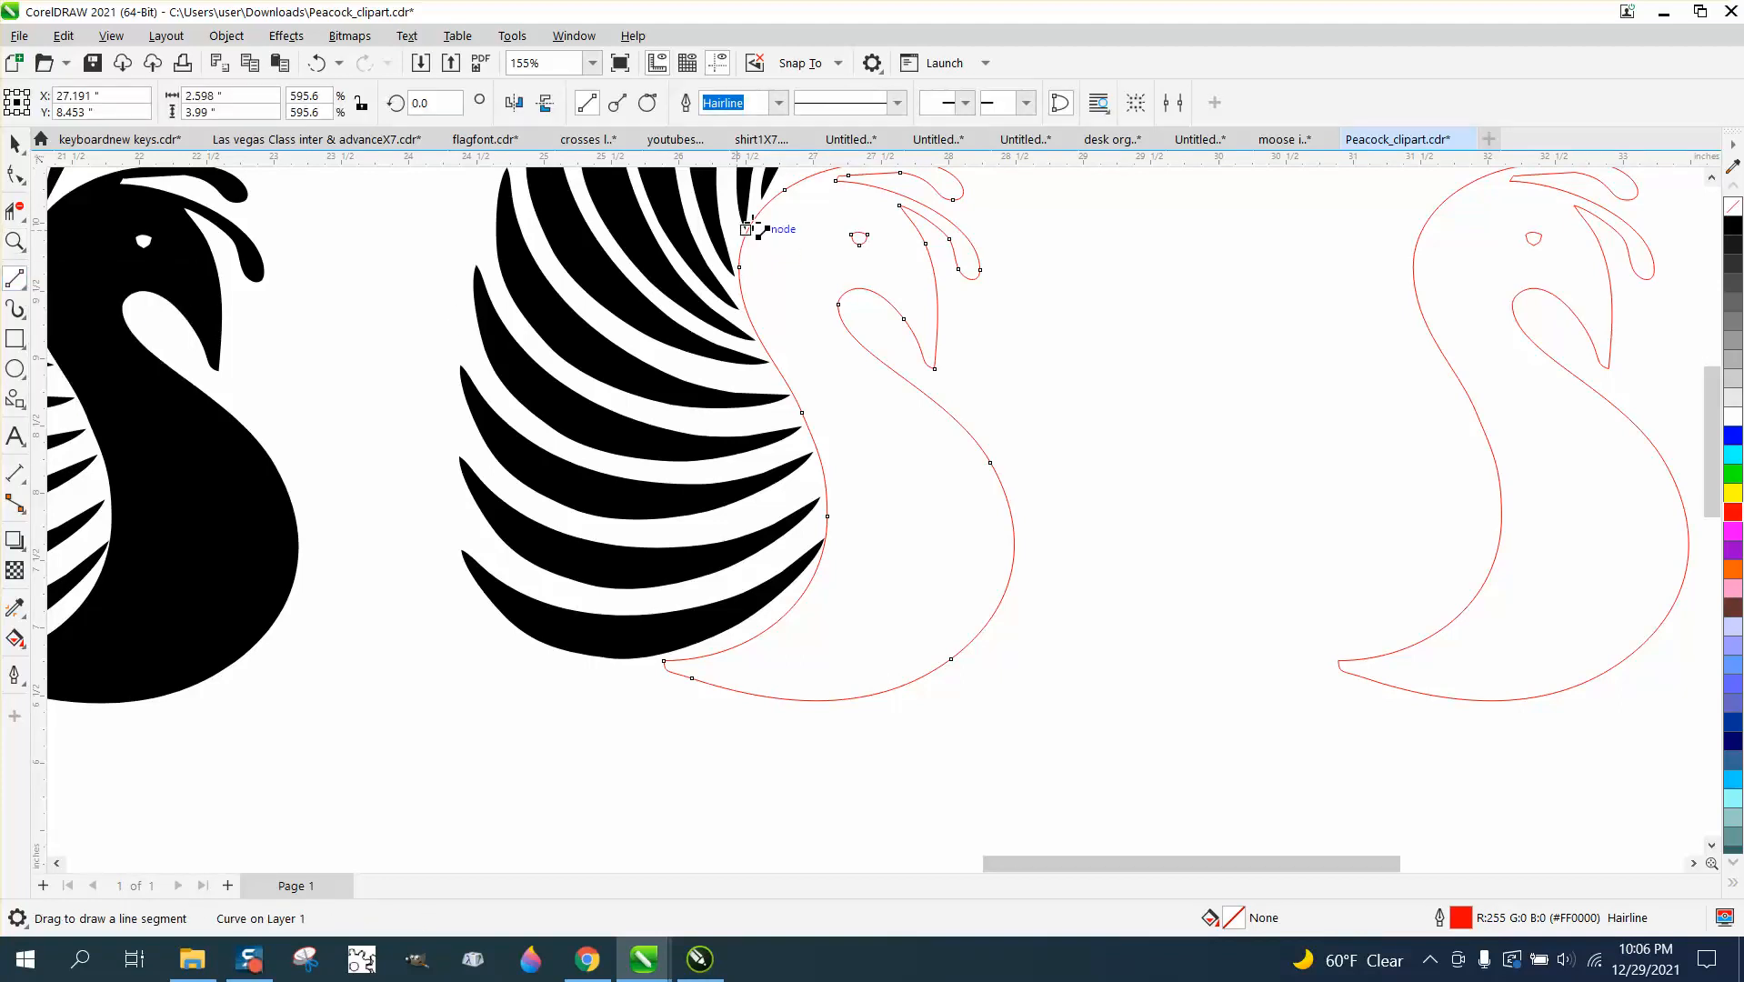
drag(782, 189, 780, 209)
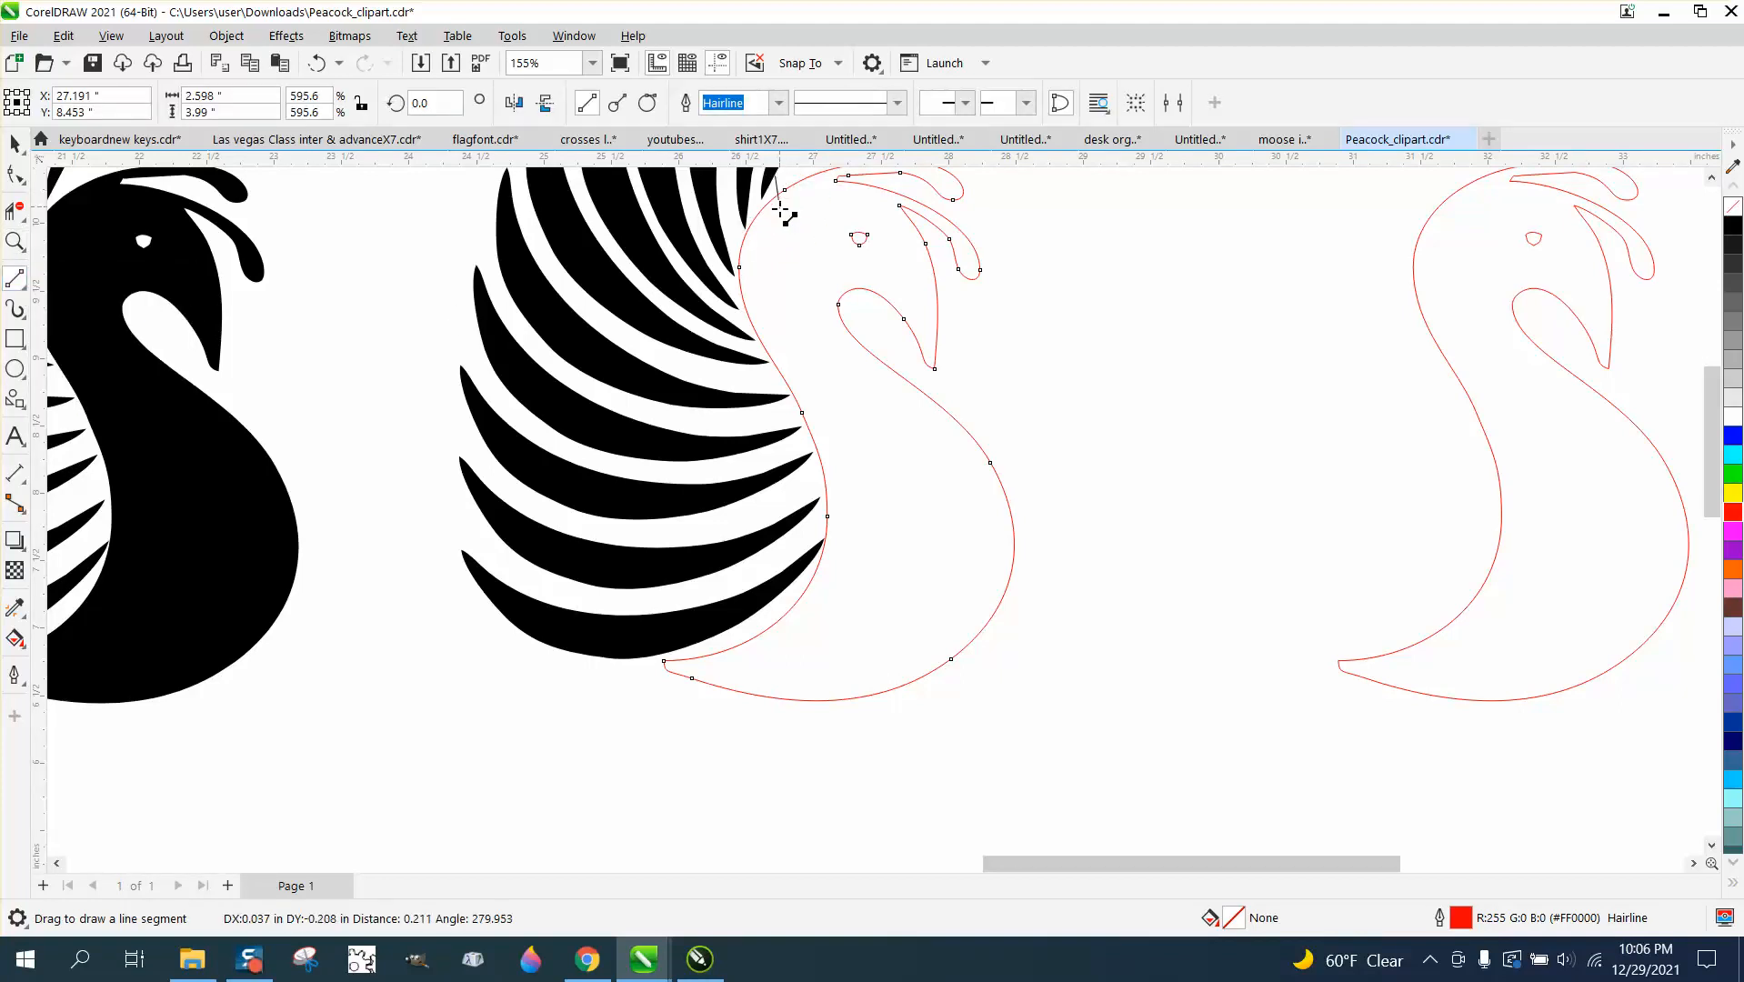
drag(834, 563, 804, 577)
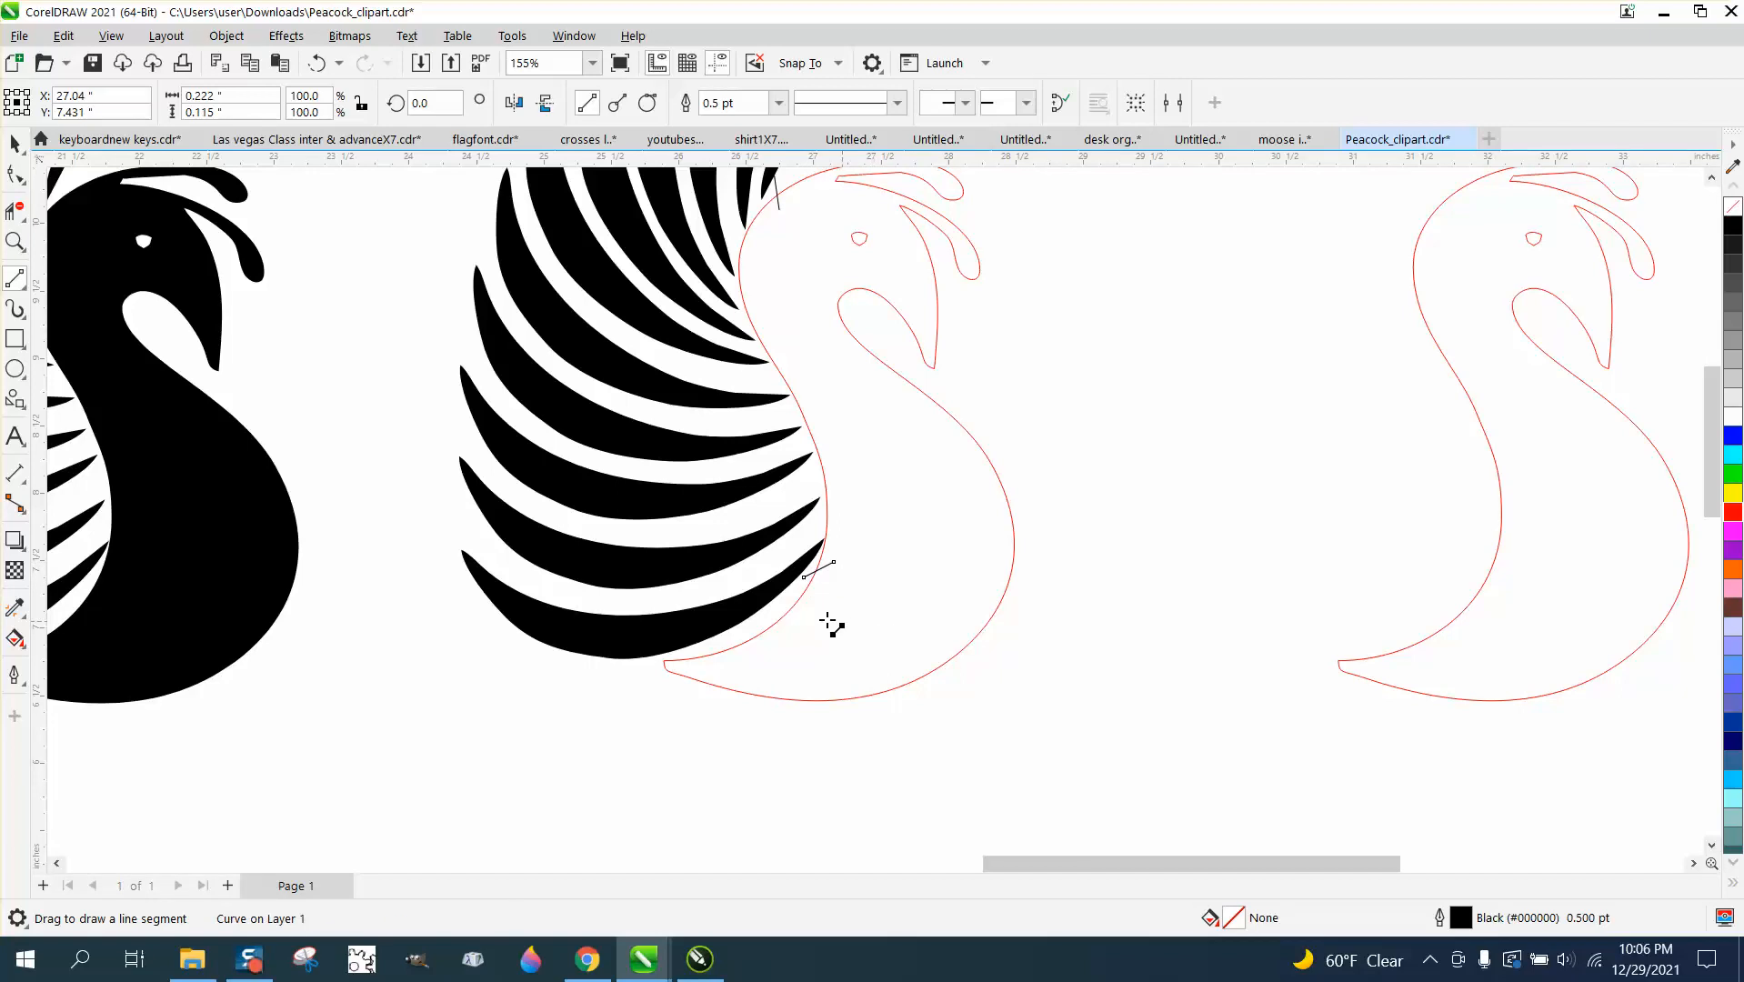
Use Virtual Segment Delete to remove the duplicate's body outline except the neck curve along the feather tips between the two short lines
scroll(532, 570, down, 2)
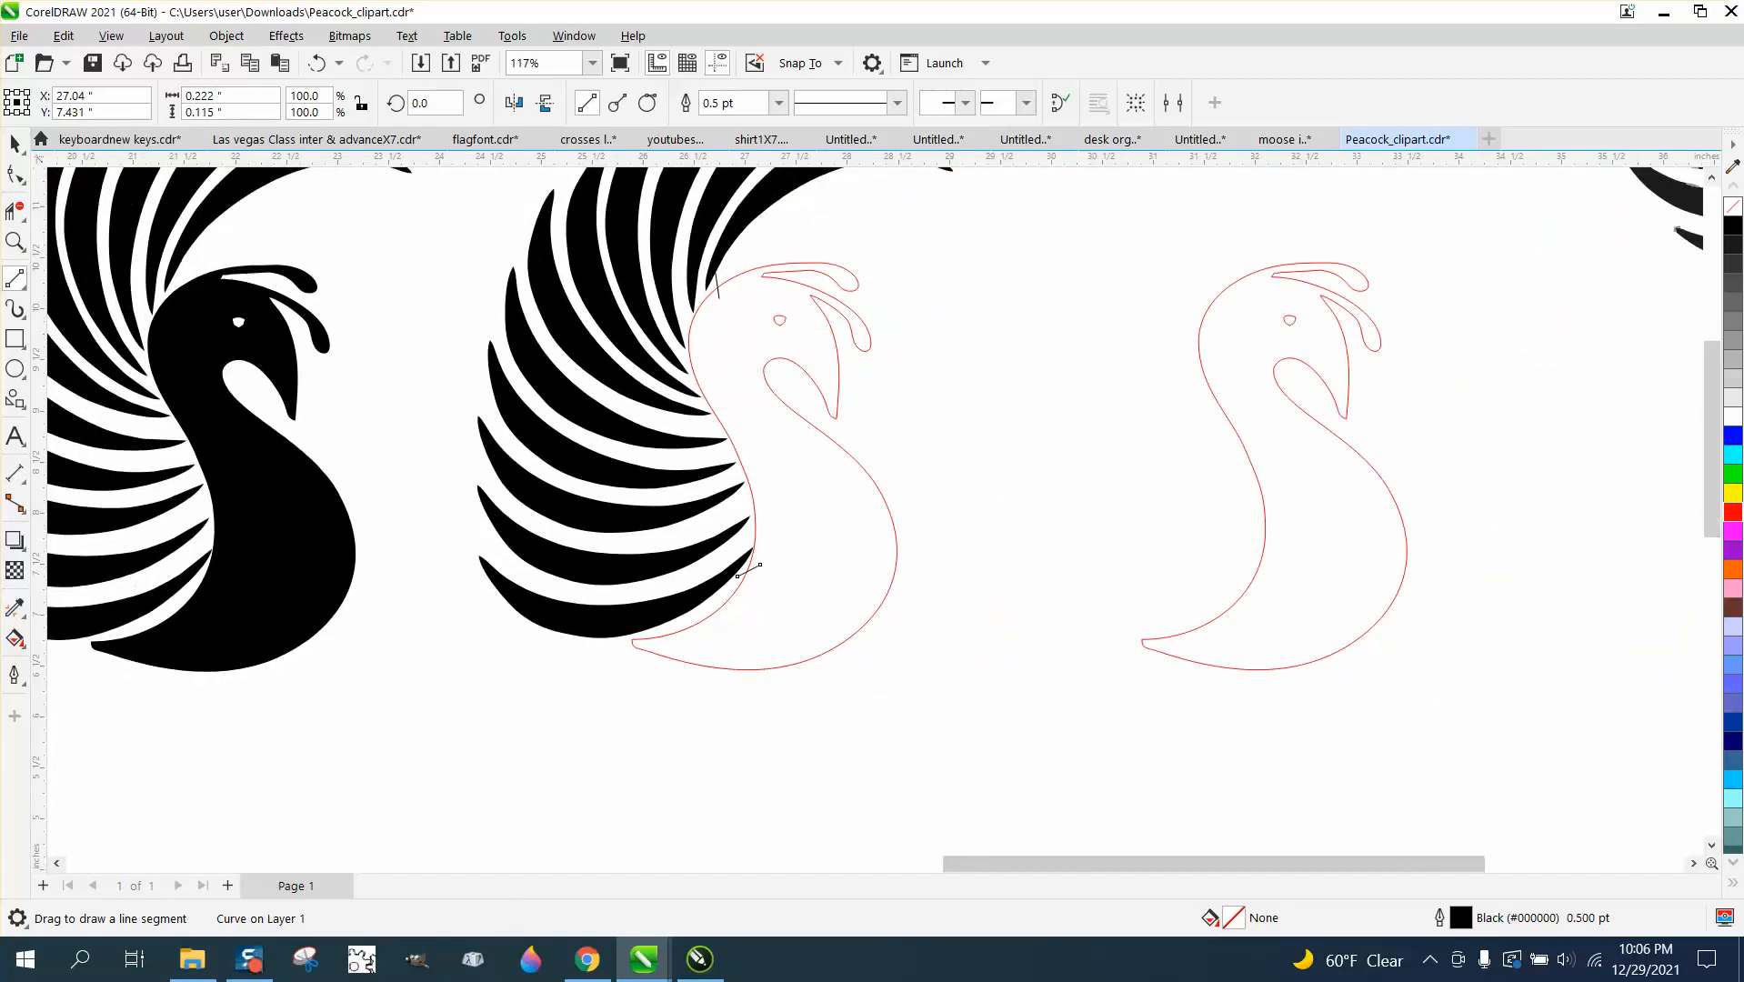
click(15, 143)
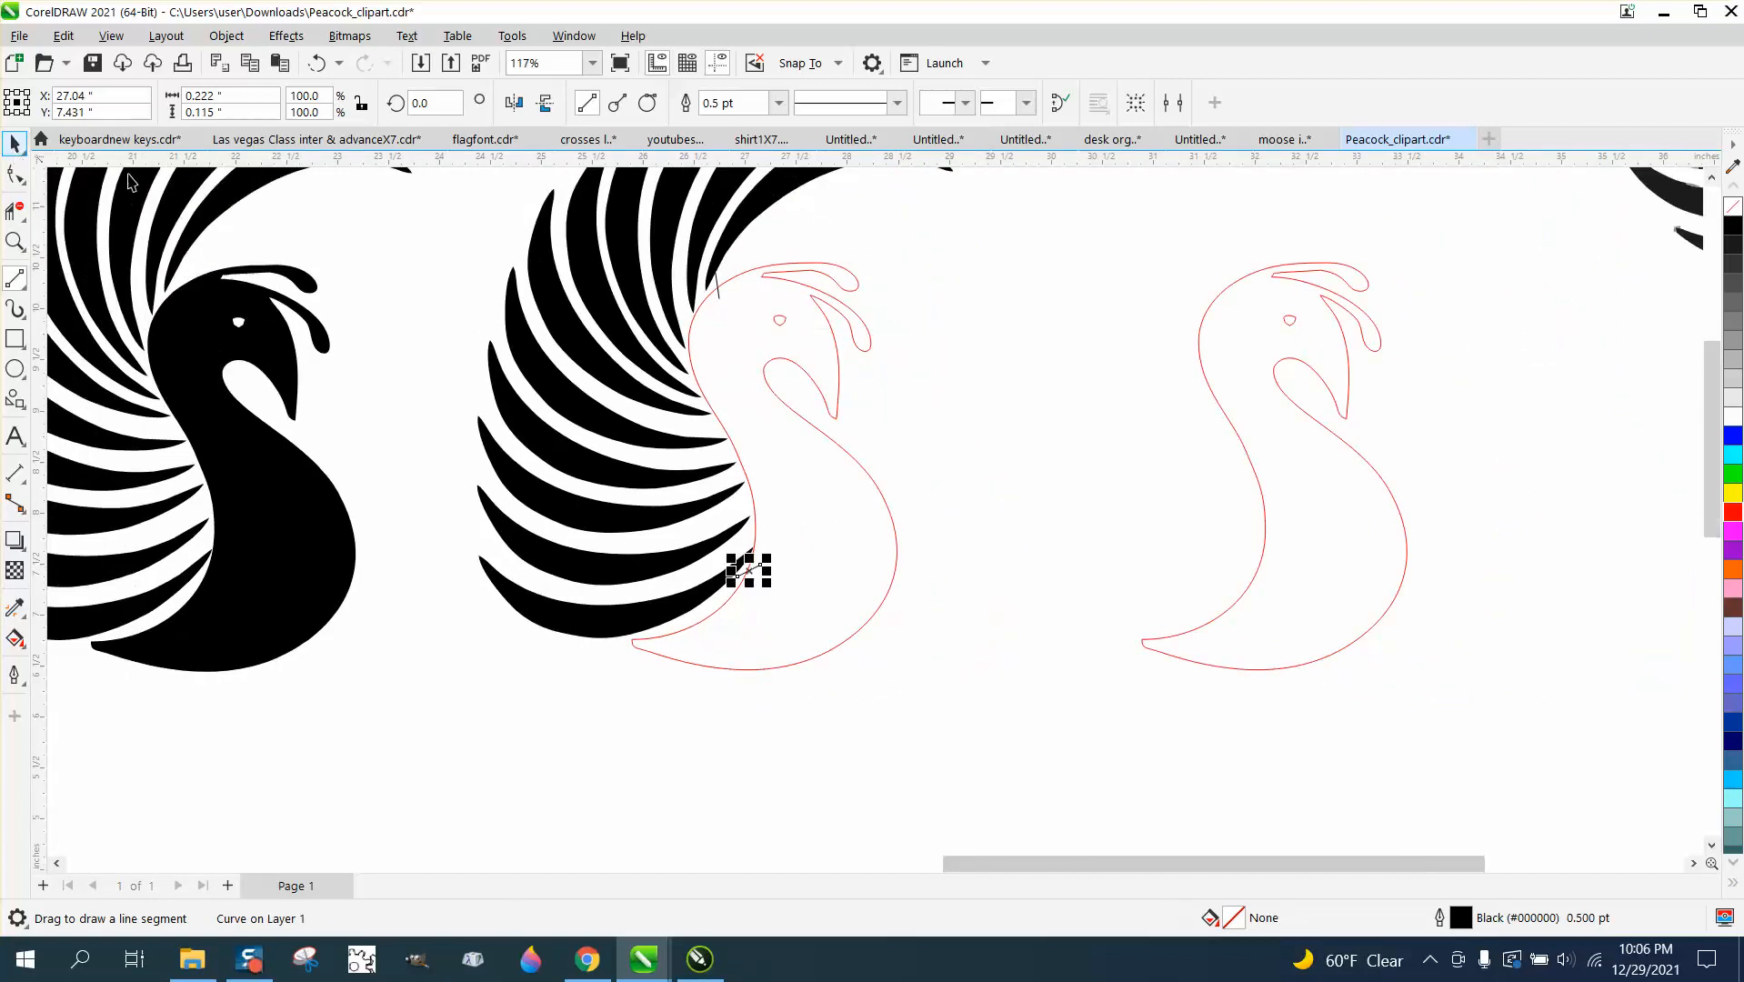
click(17, 213)
click(159, 262)
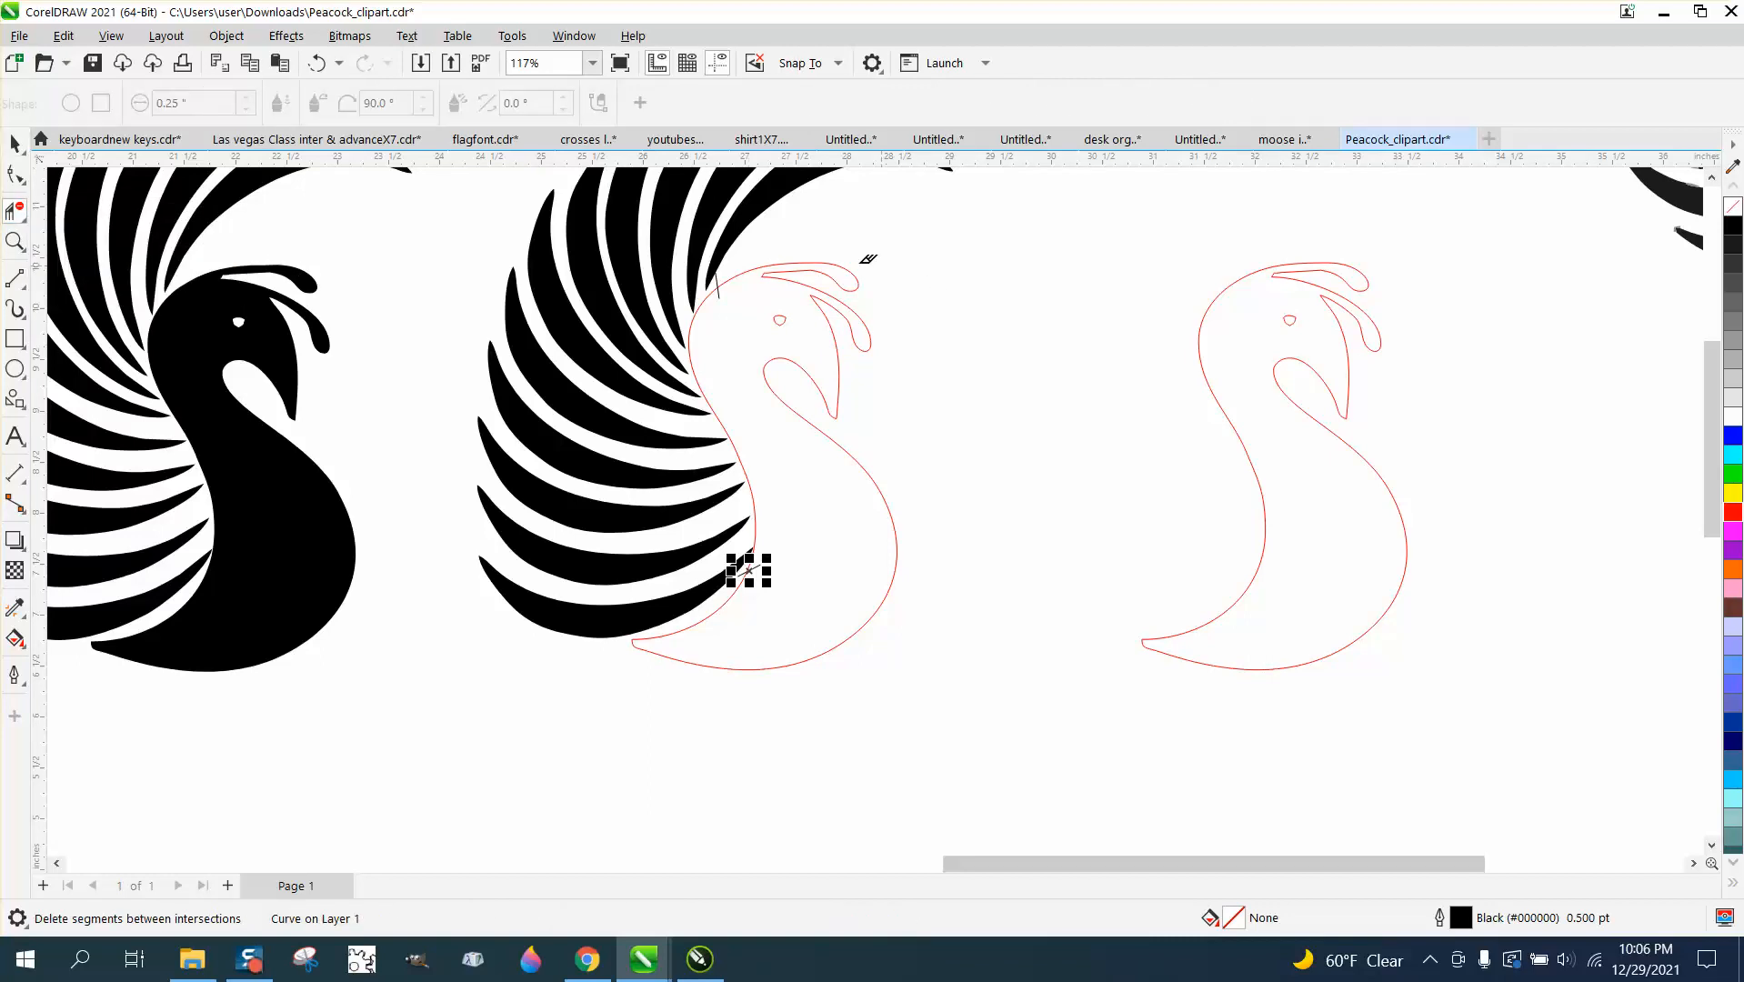
drag(784, 283, 874, 457)
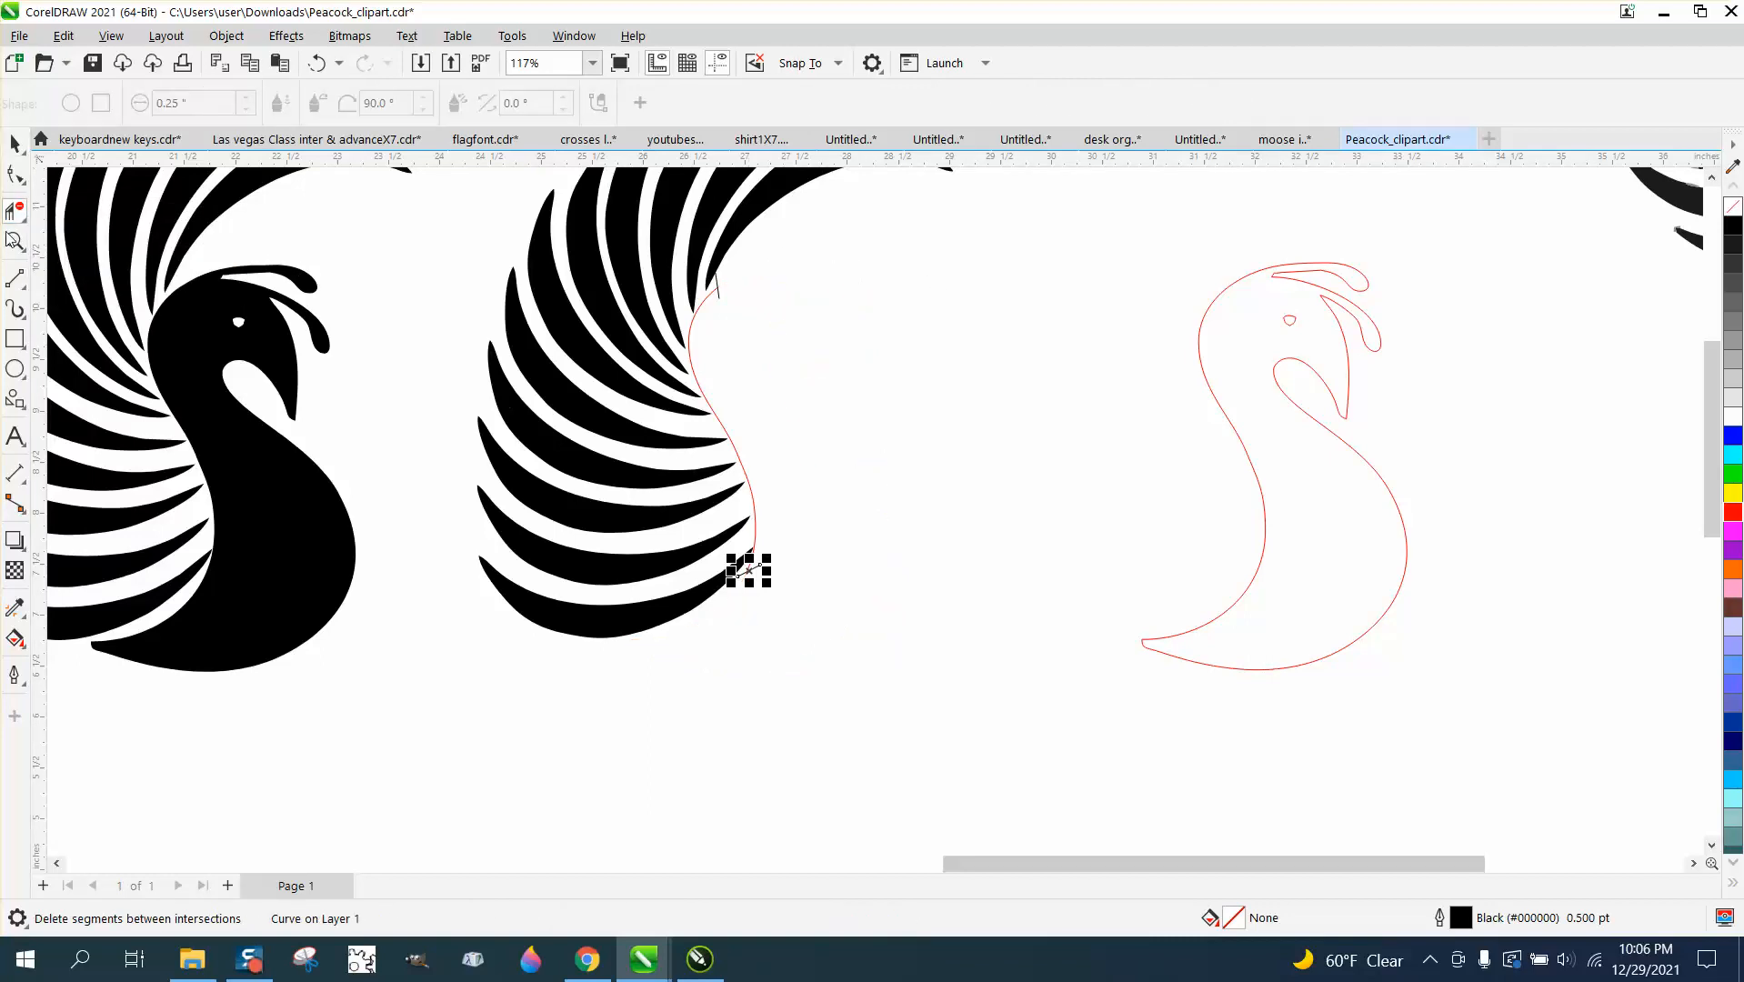
key(space)
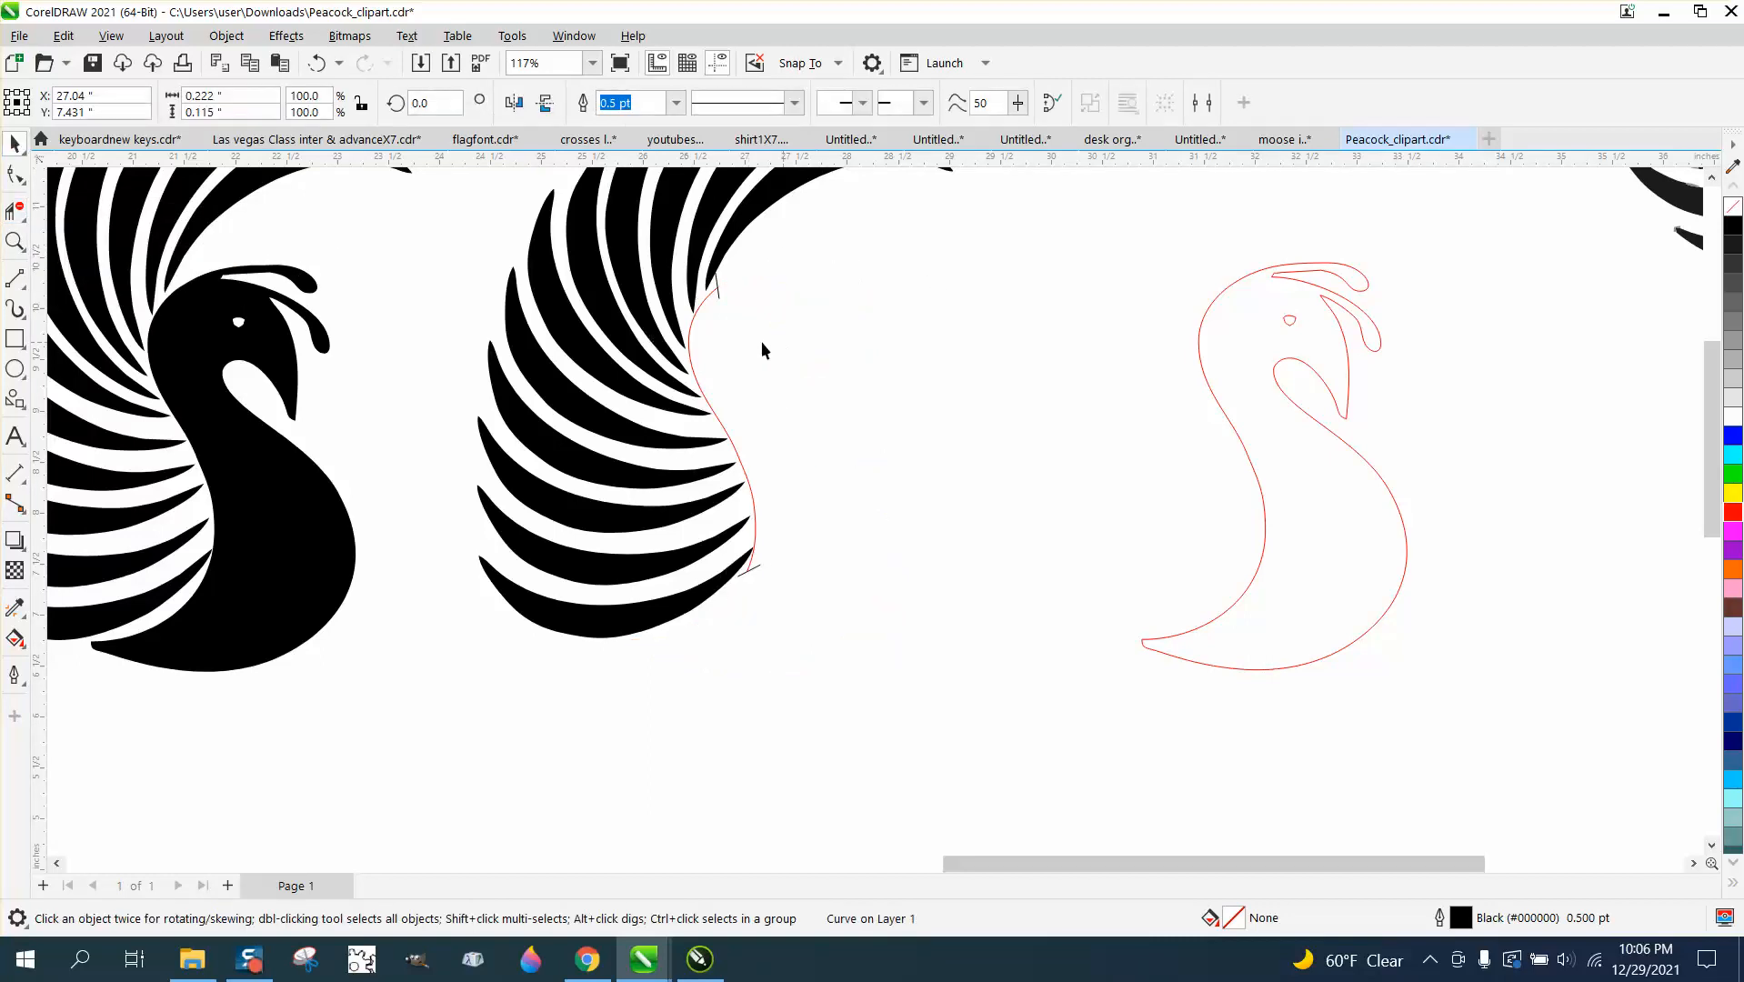
Move the remaining red neck curve 10 inches to the right, away from the feathers
click(690, 350)
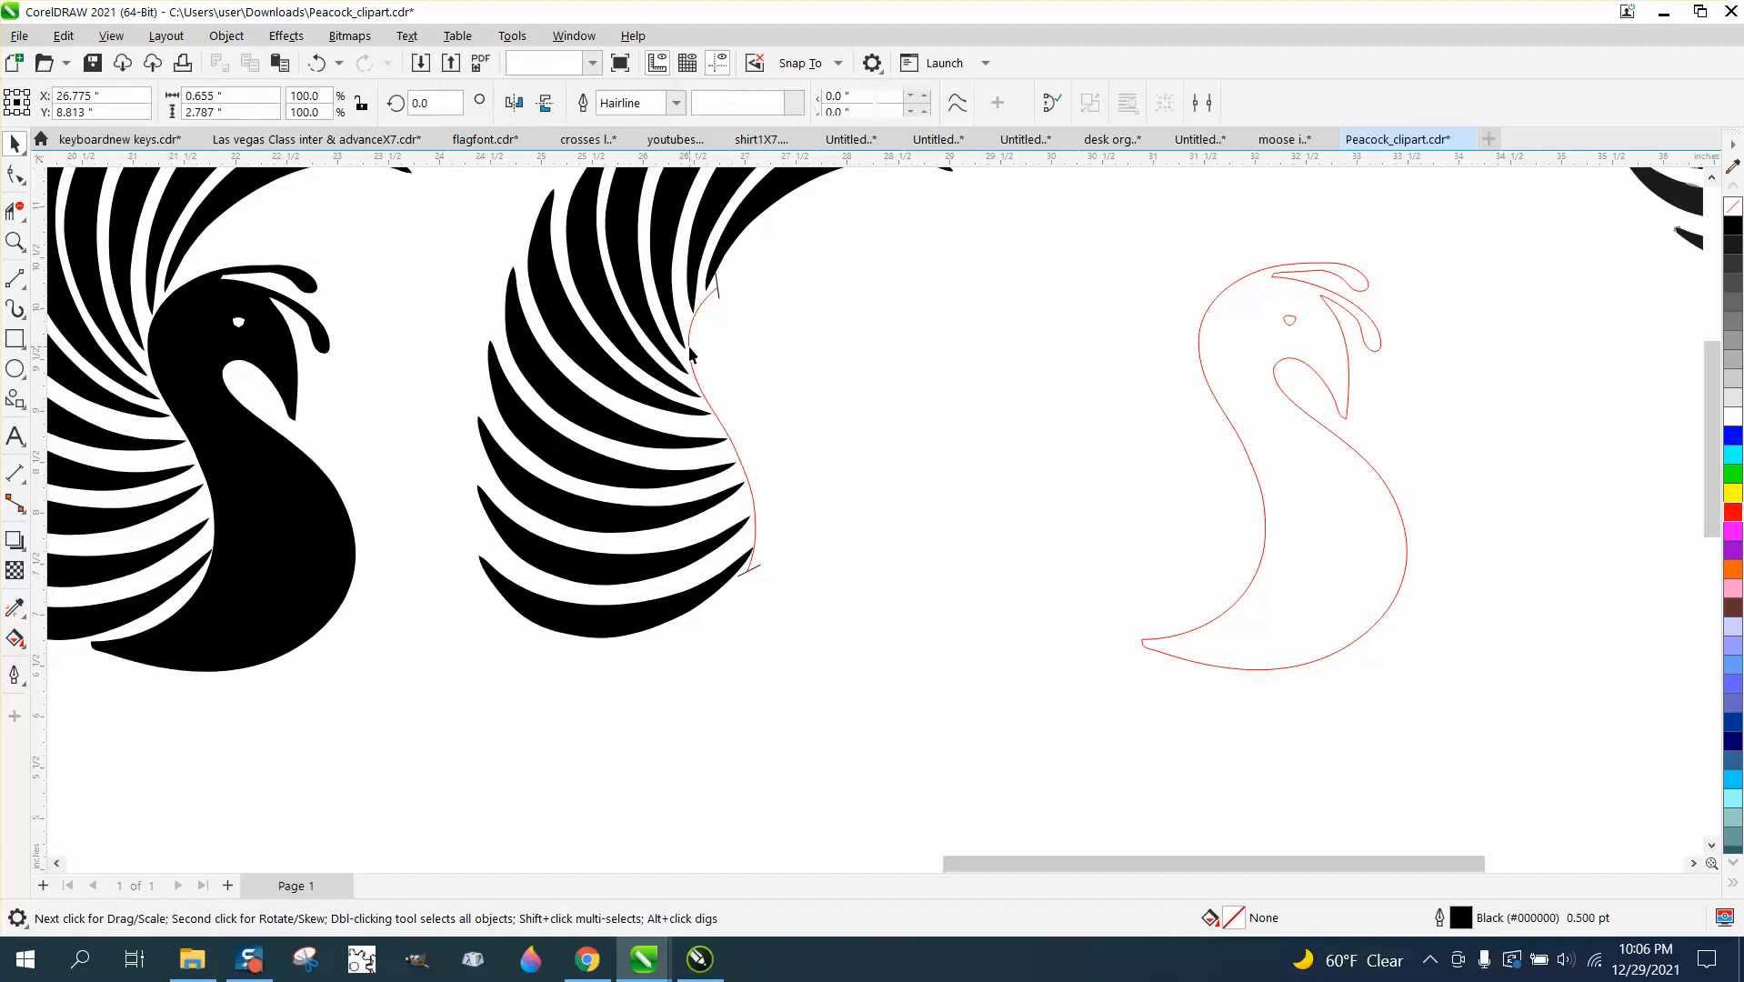
key(Right)
key(Right)
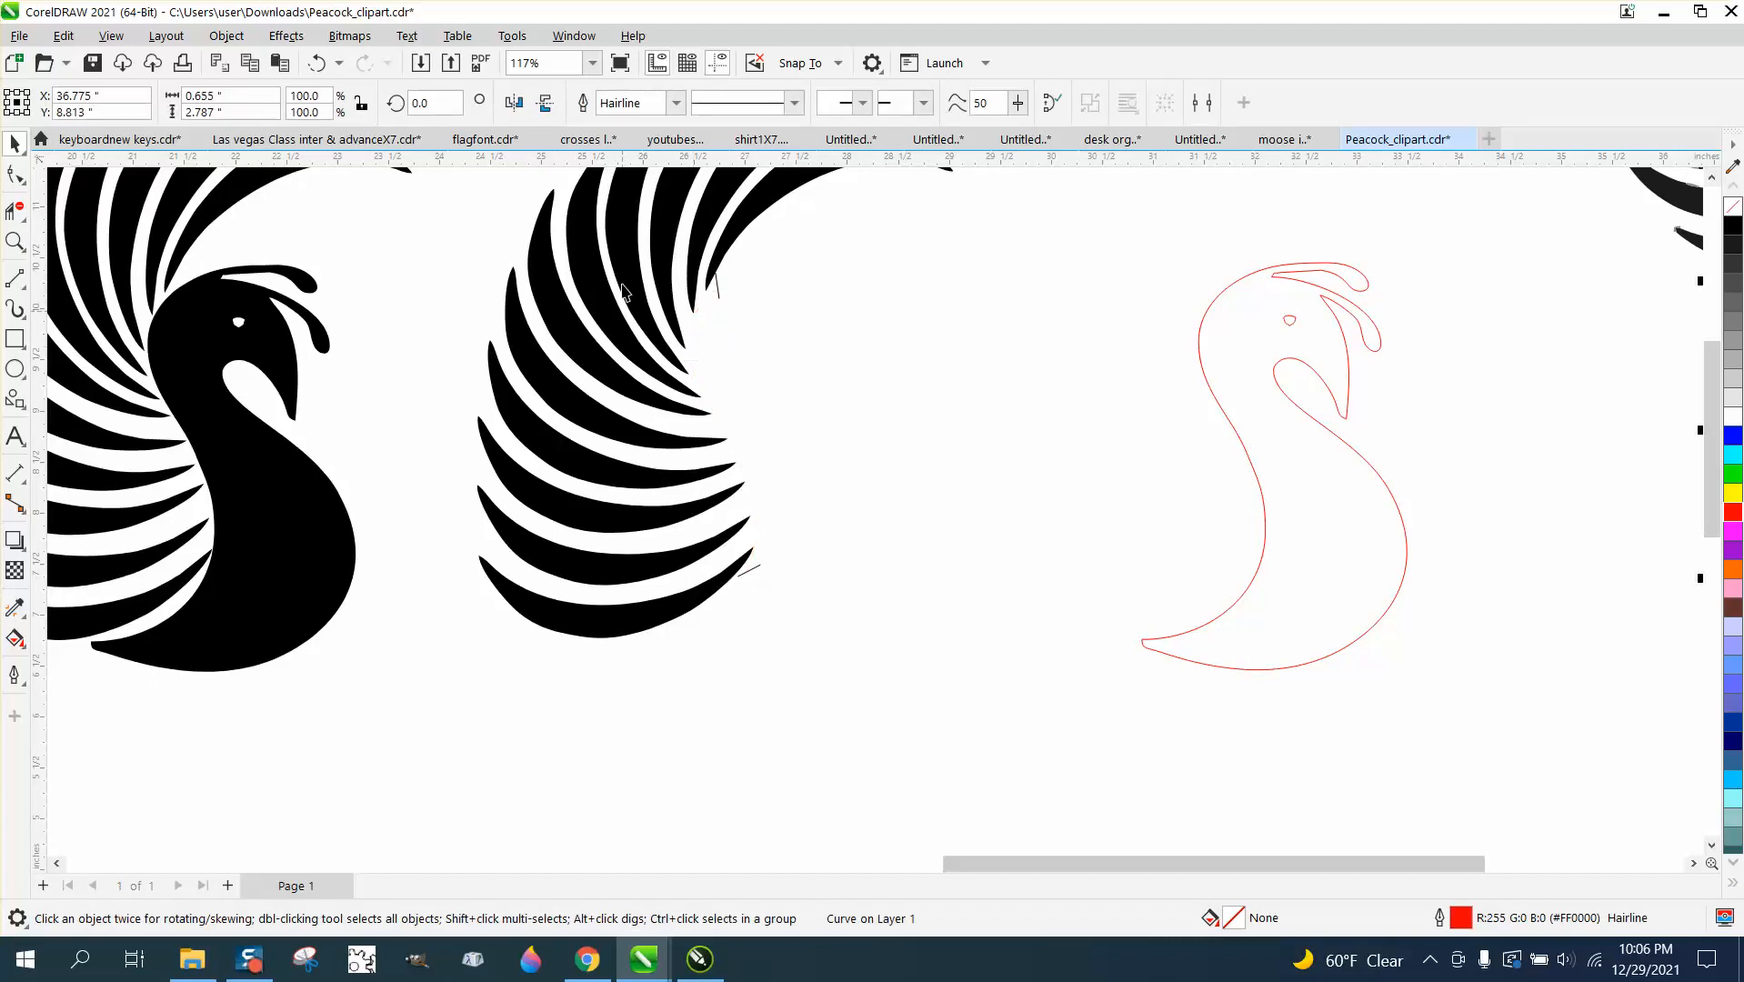
Move the dark grouped peacock artwork up and to the right, clear of the red neck curve
scroll(951, 342, down, 5)
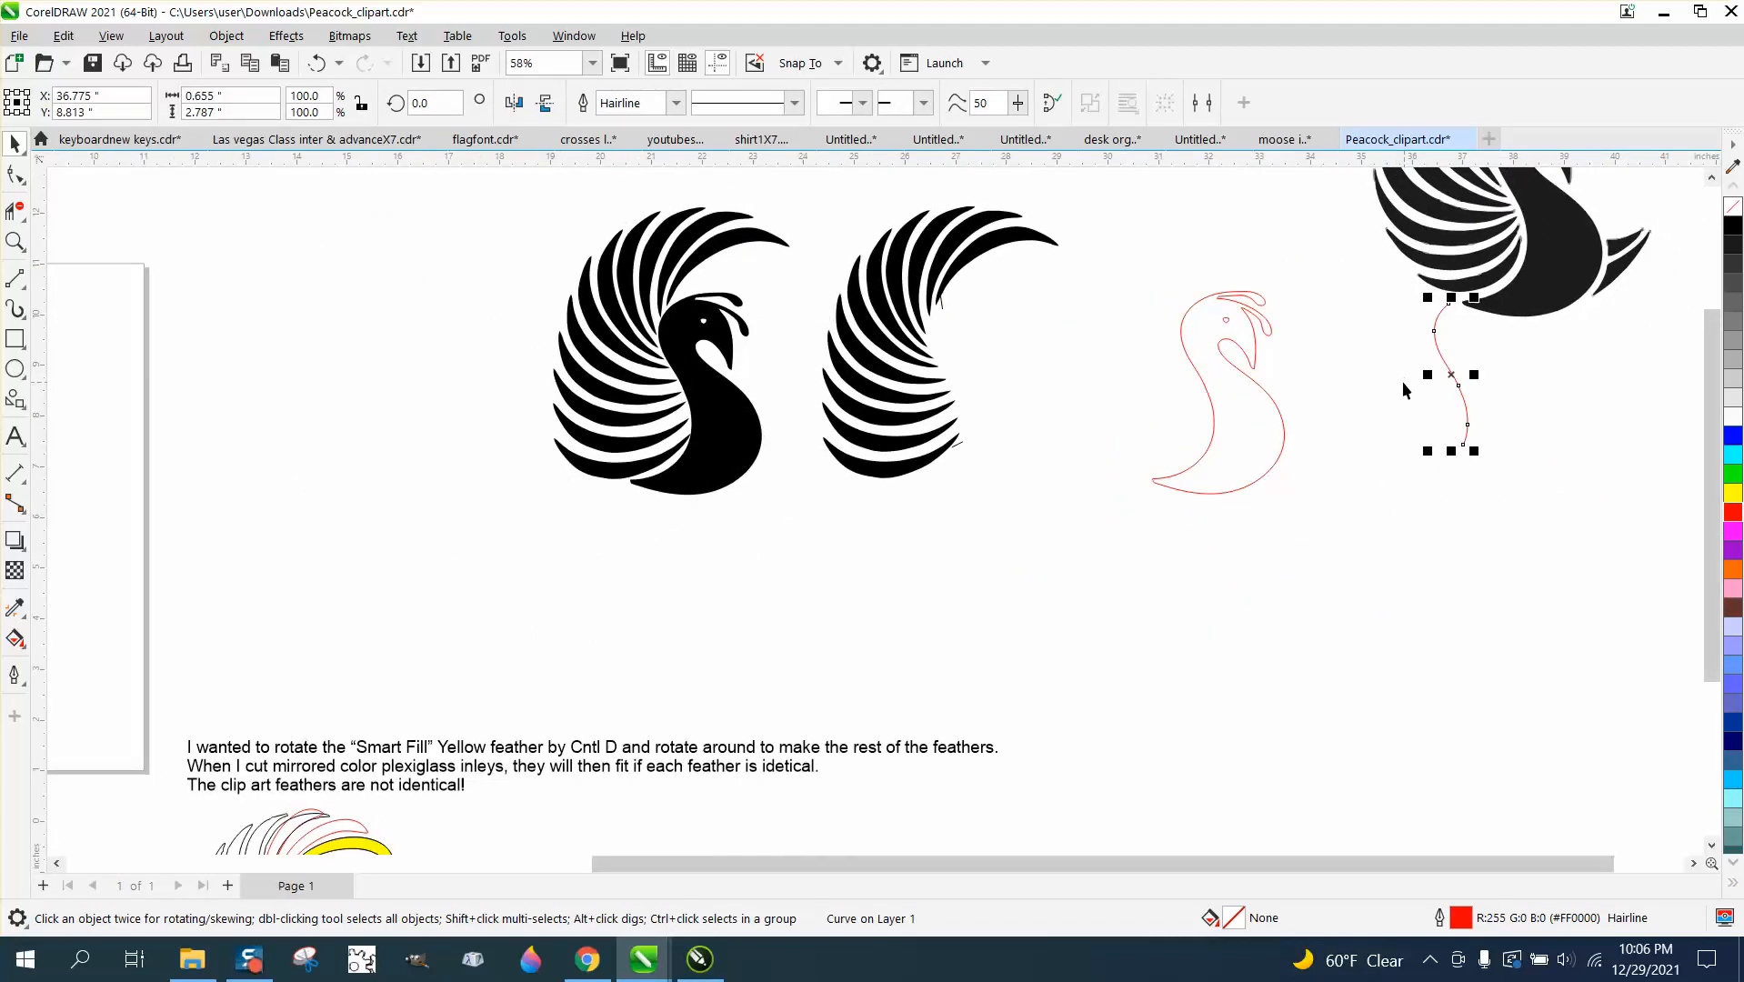
drag(1487, 312, 1611, 253)
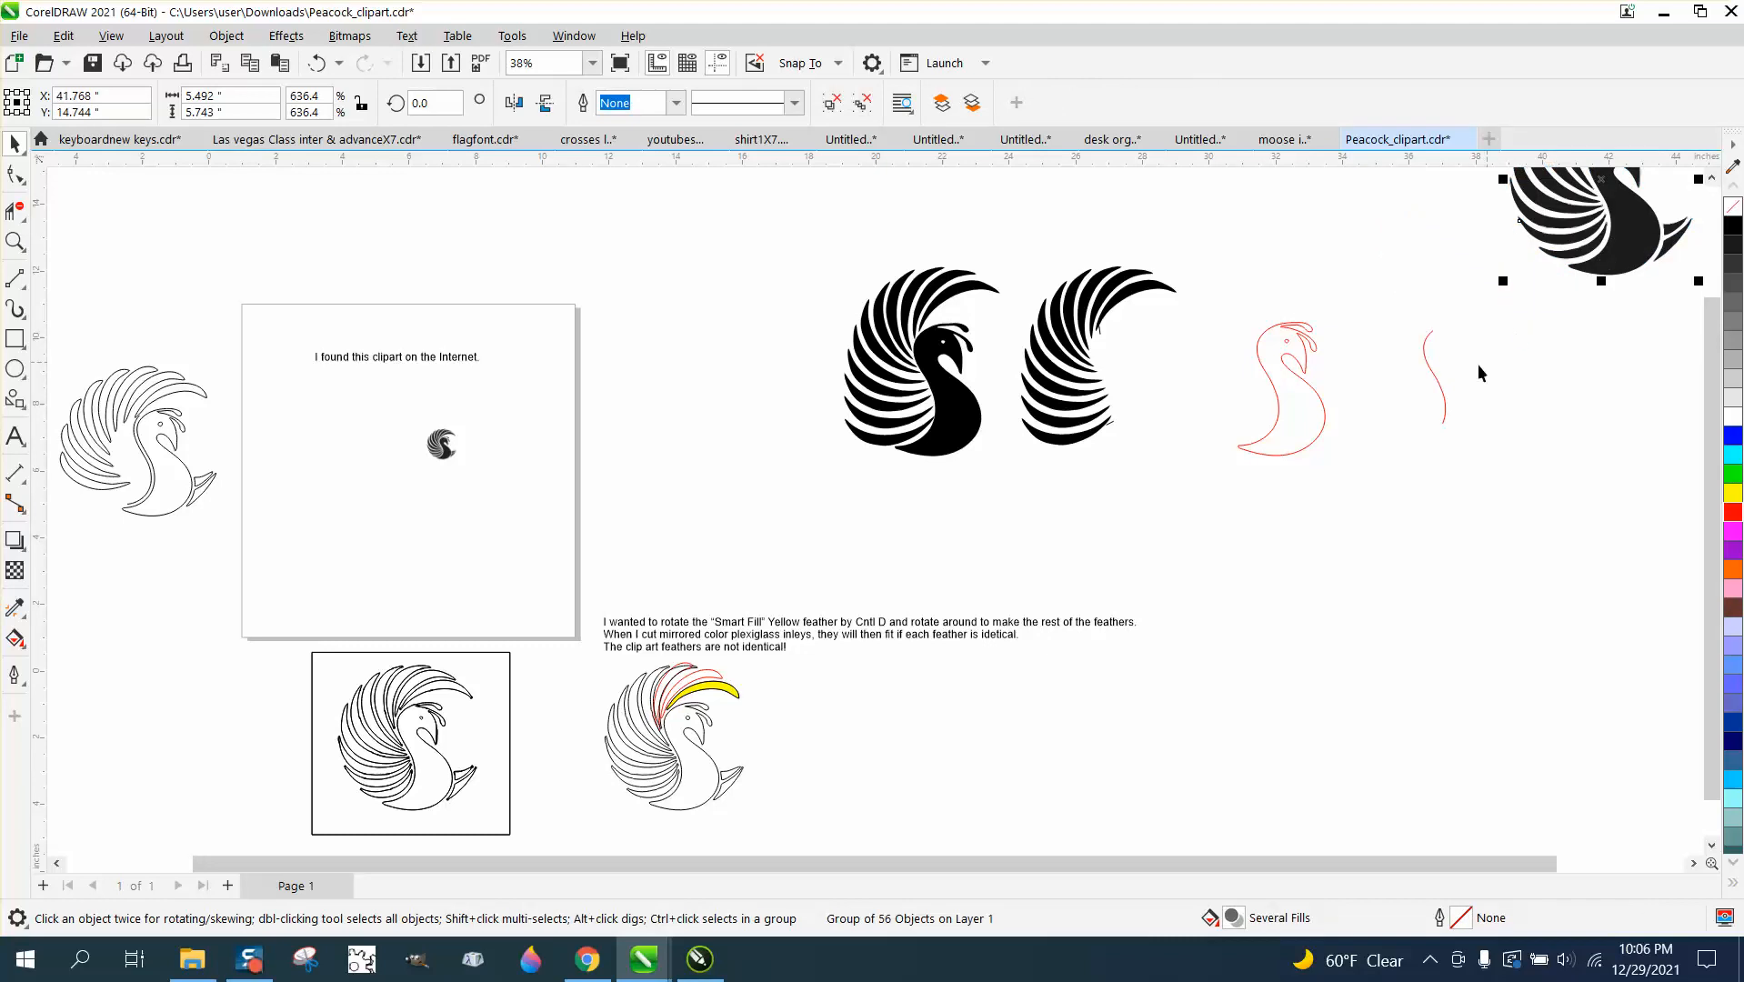
Show the curve properties of the red neck curve, including its node count and length
click(1438, 383)
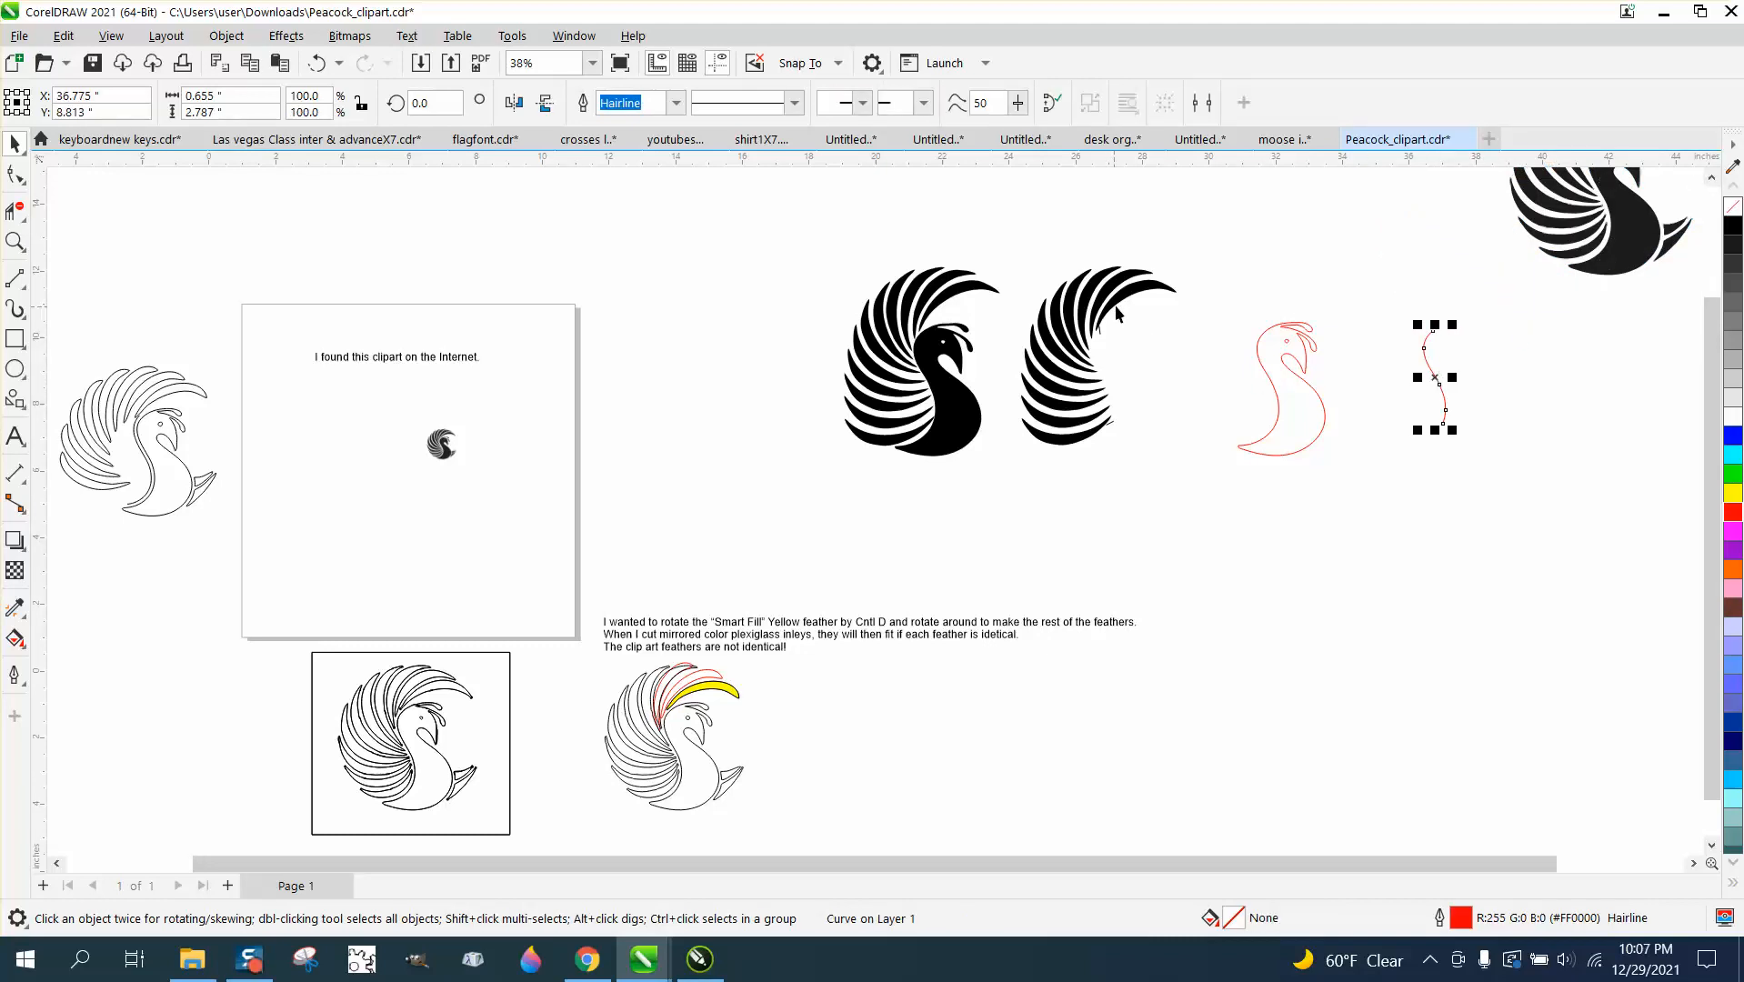
click(16, 241)
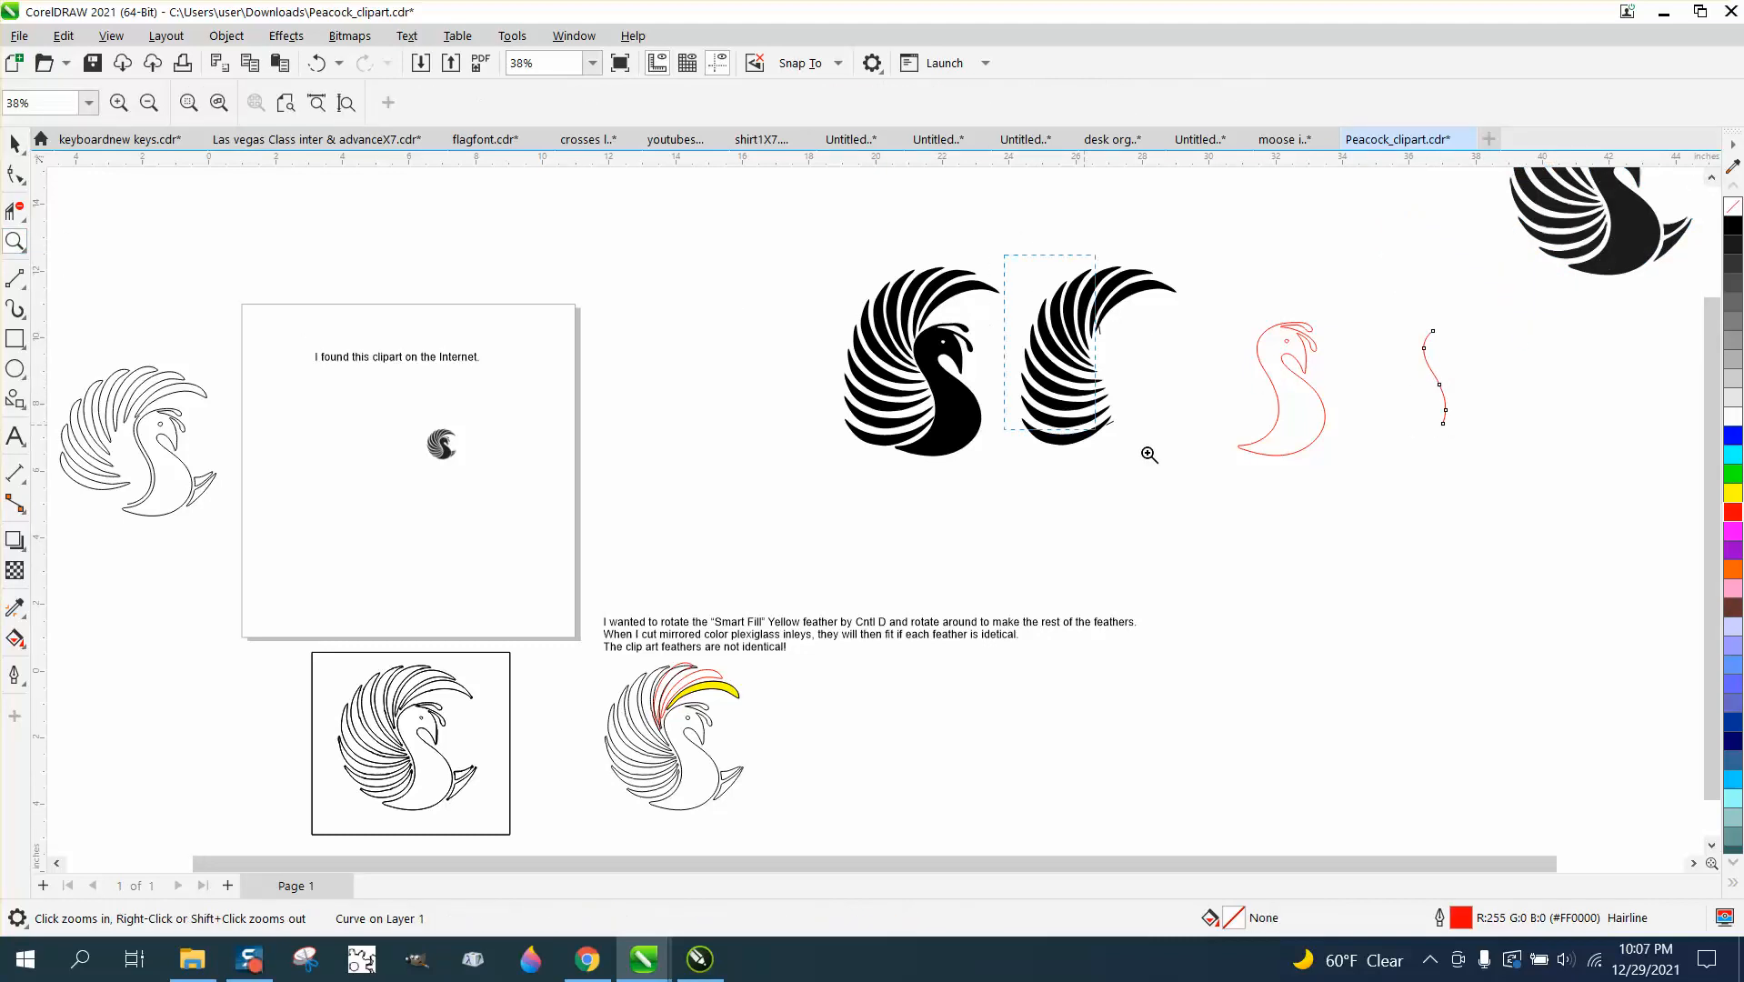
click(1233, 474)
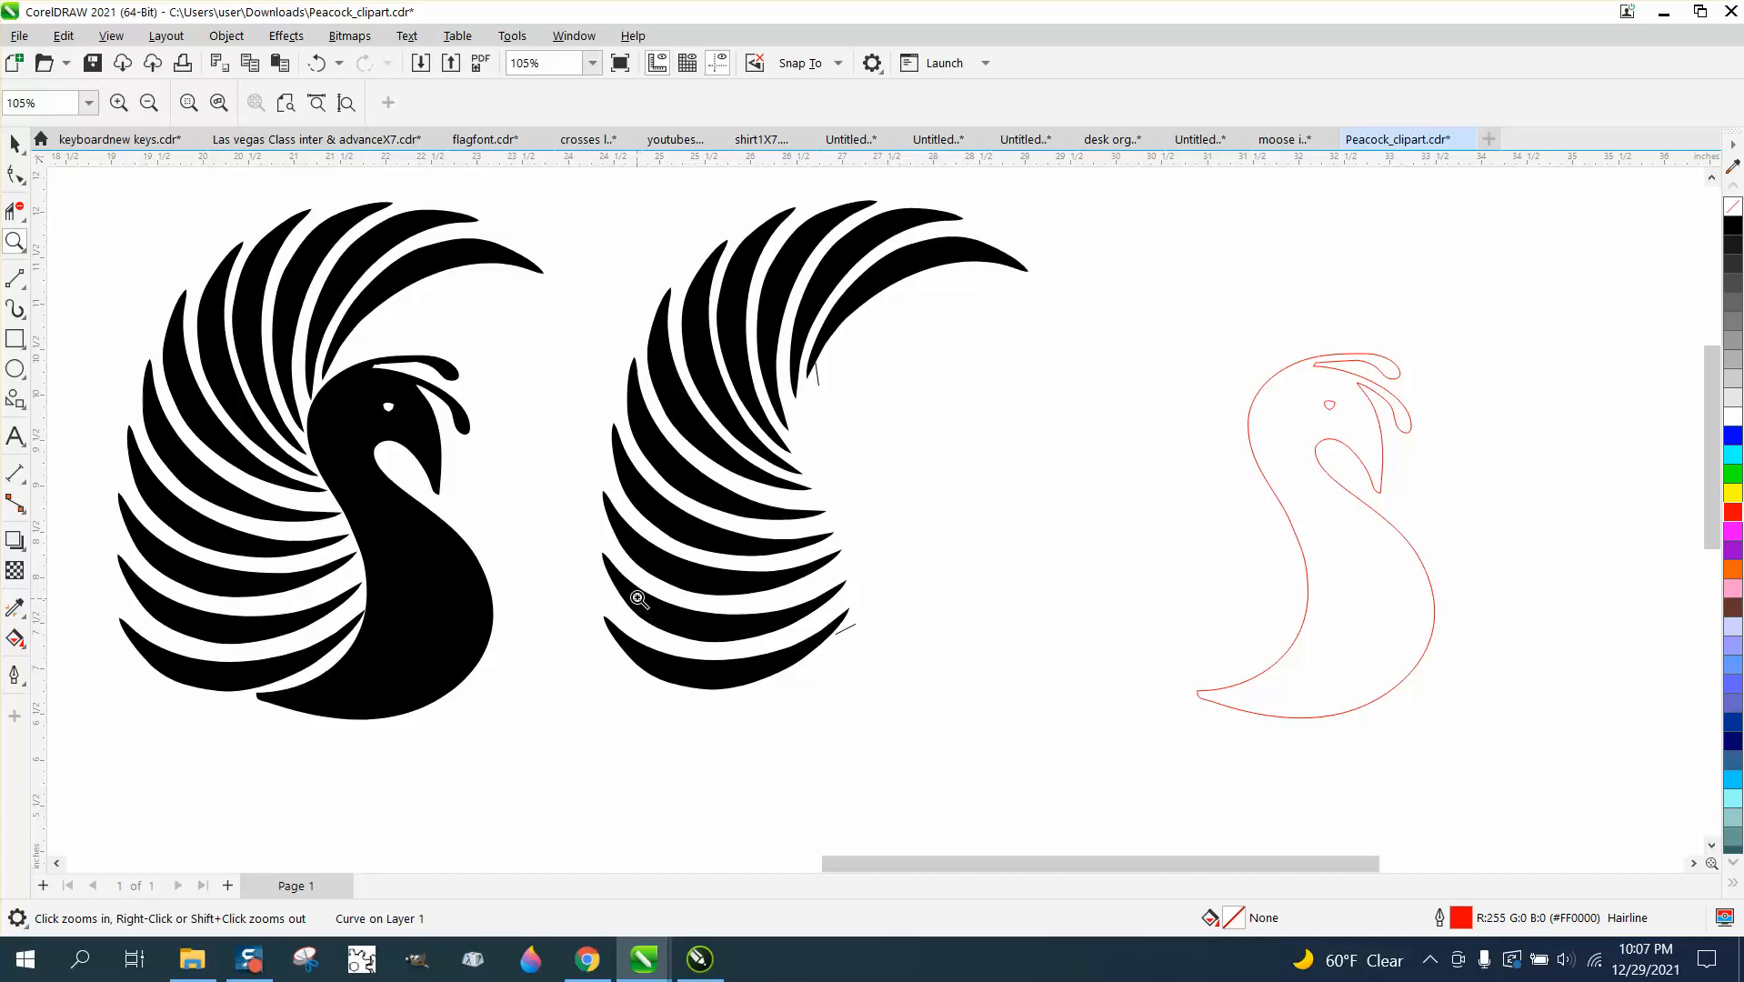
scroll(619, 573, down, 1)
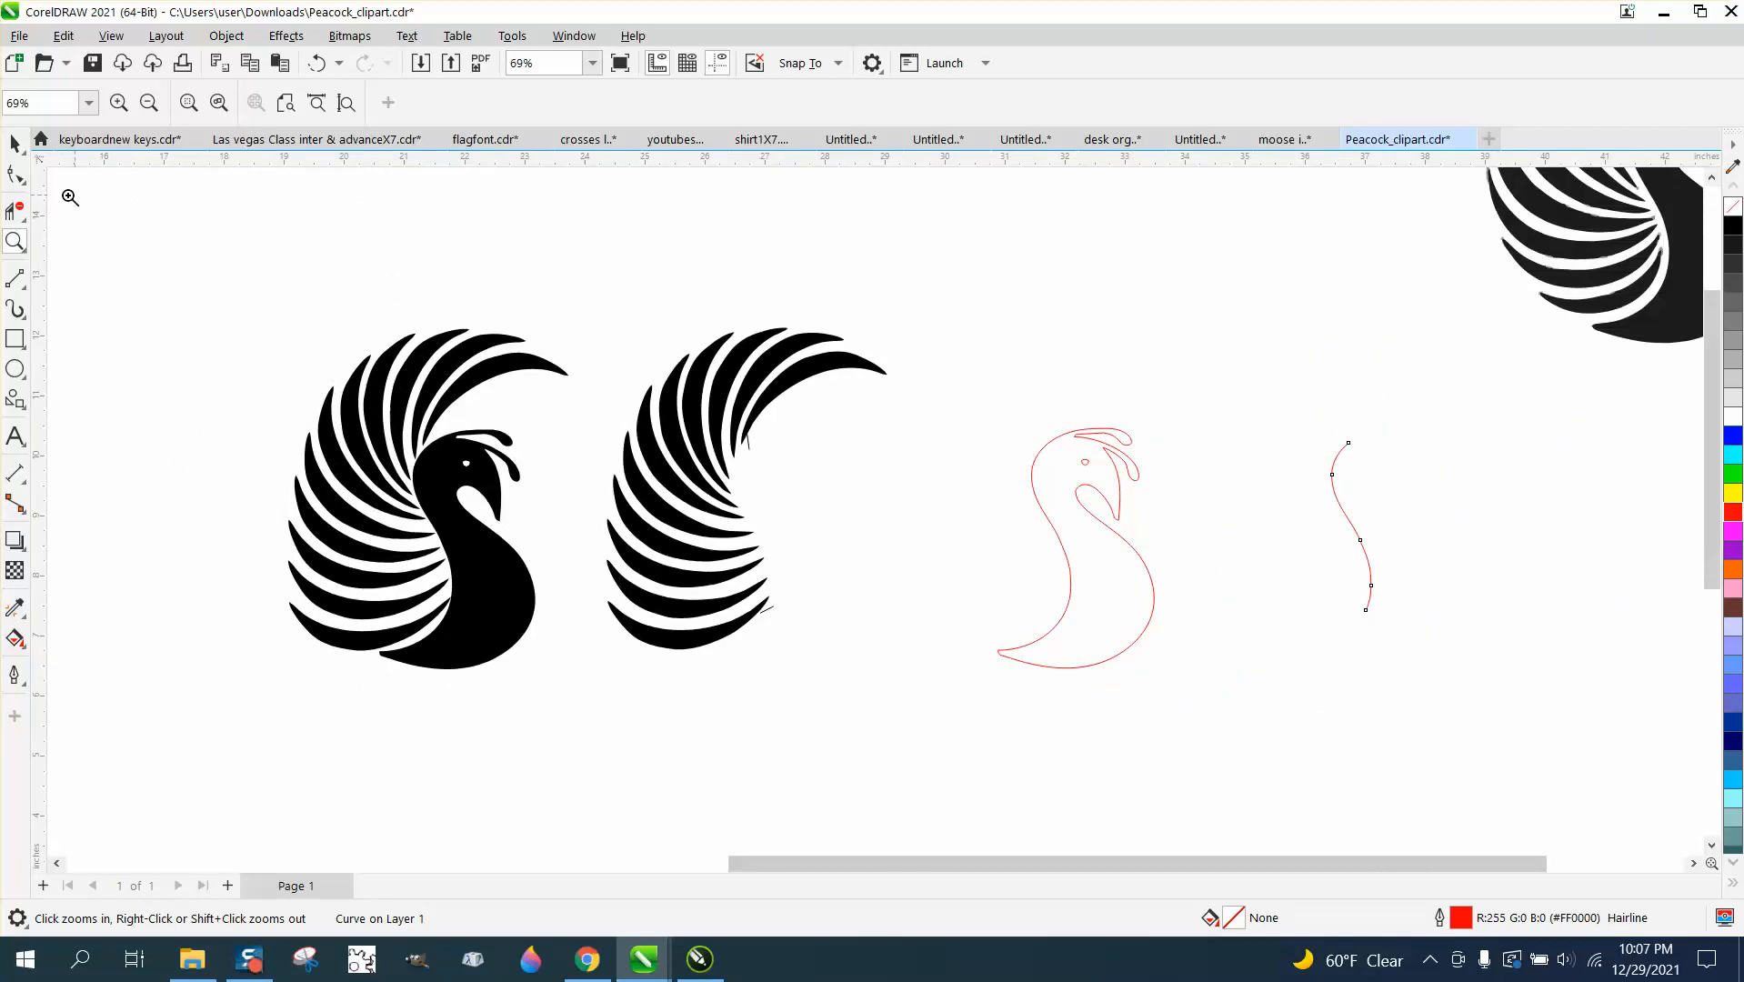
click(14, 143)
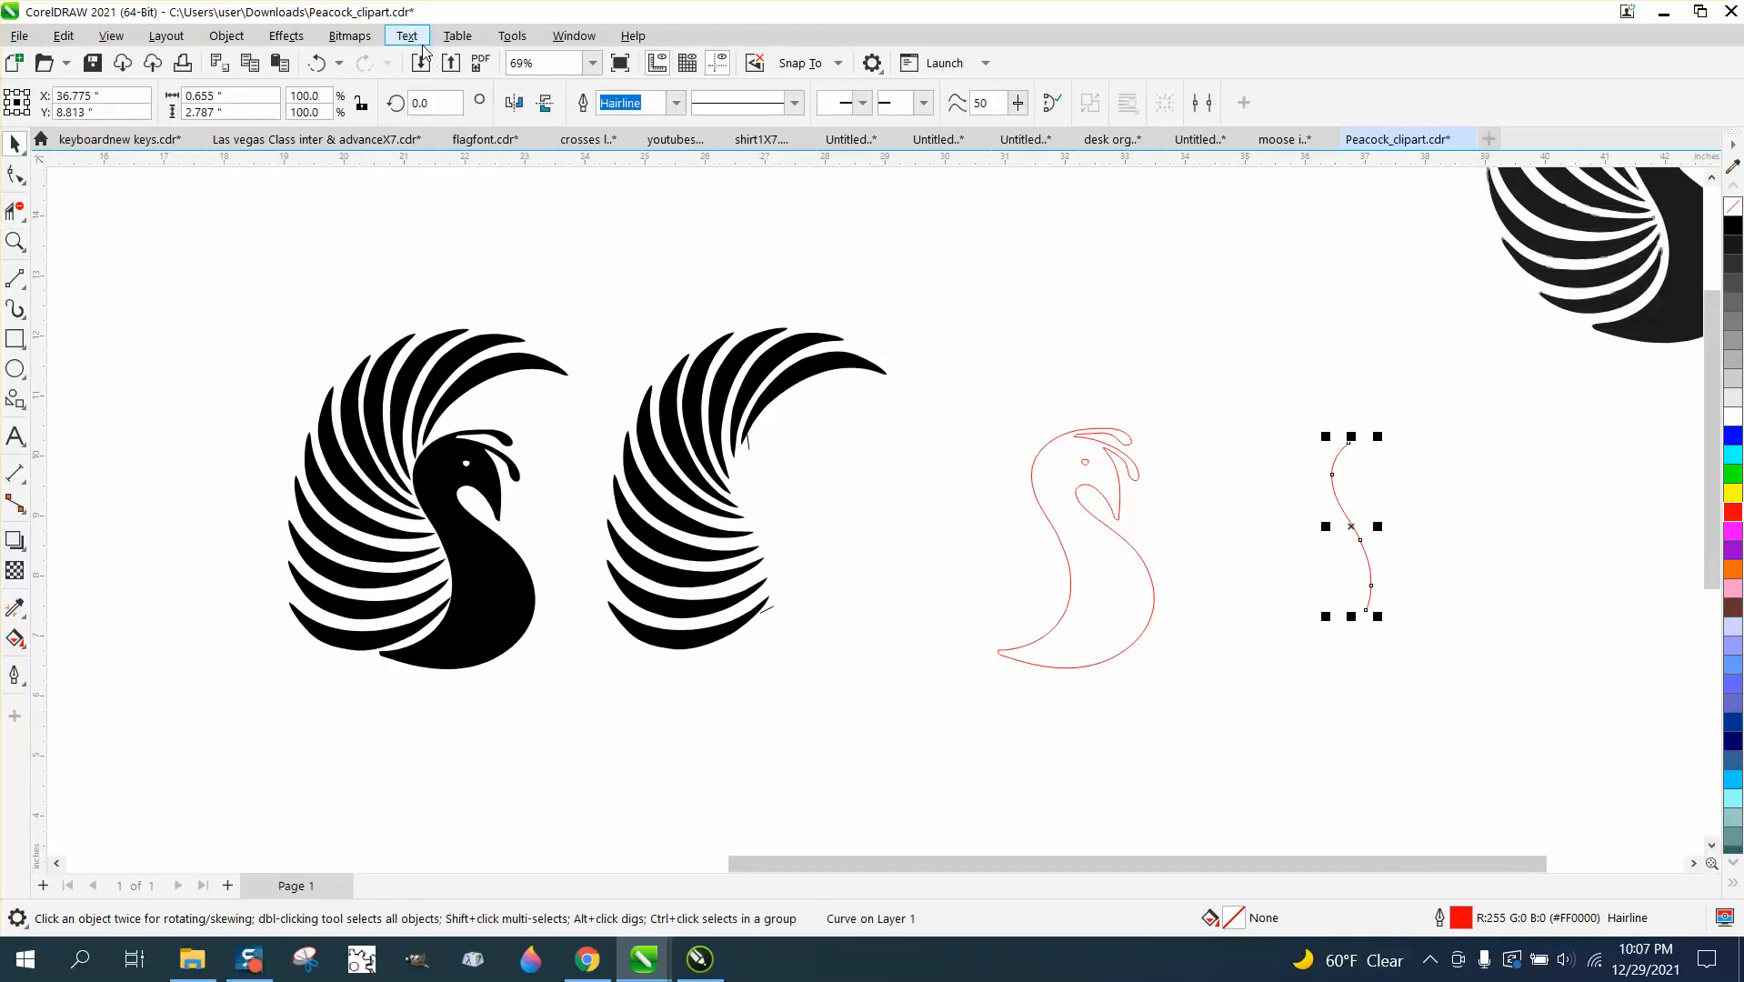
click(573, 37)
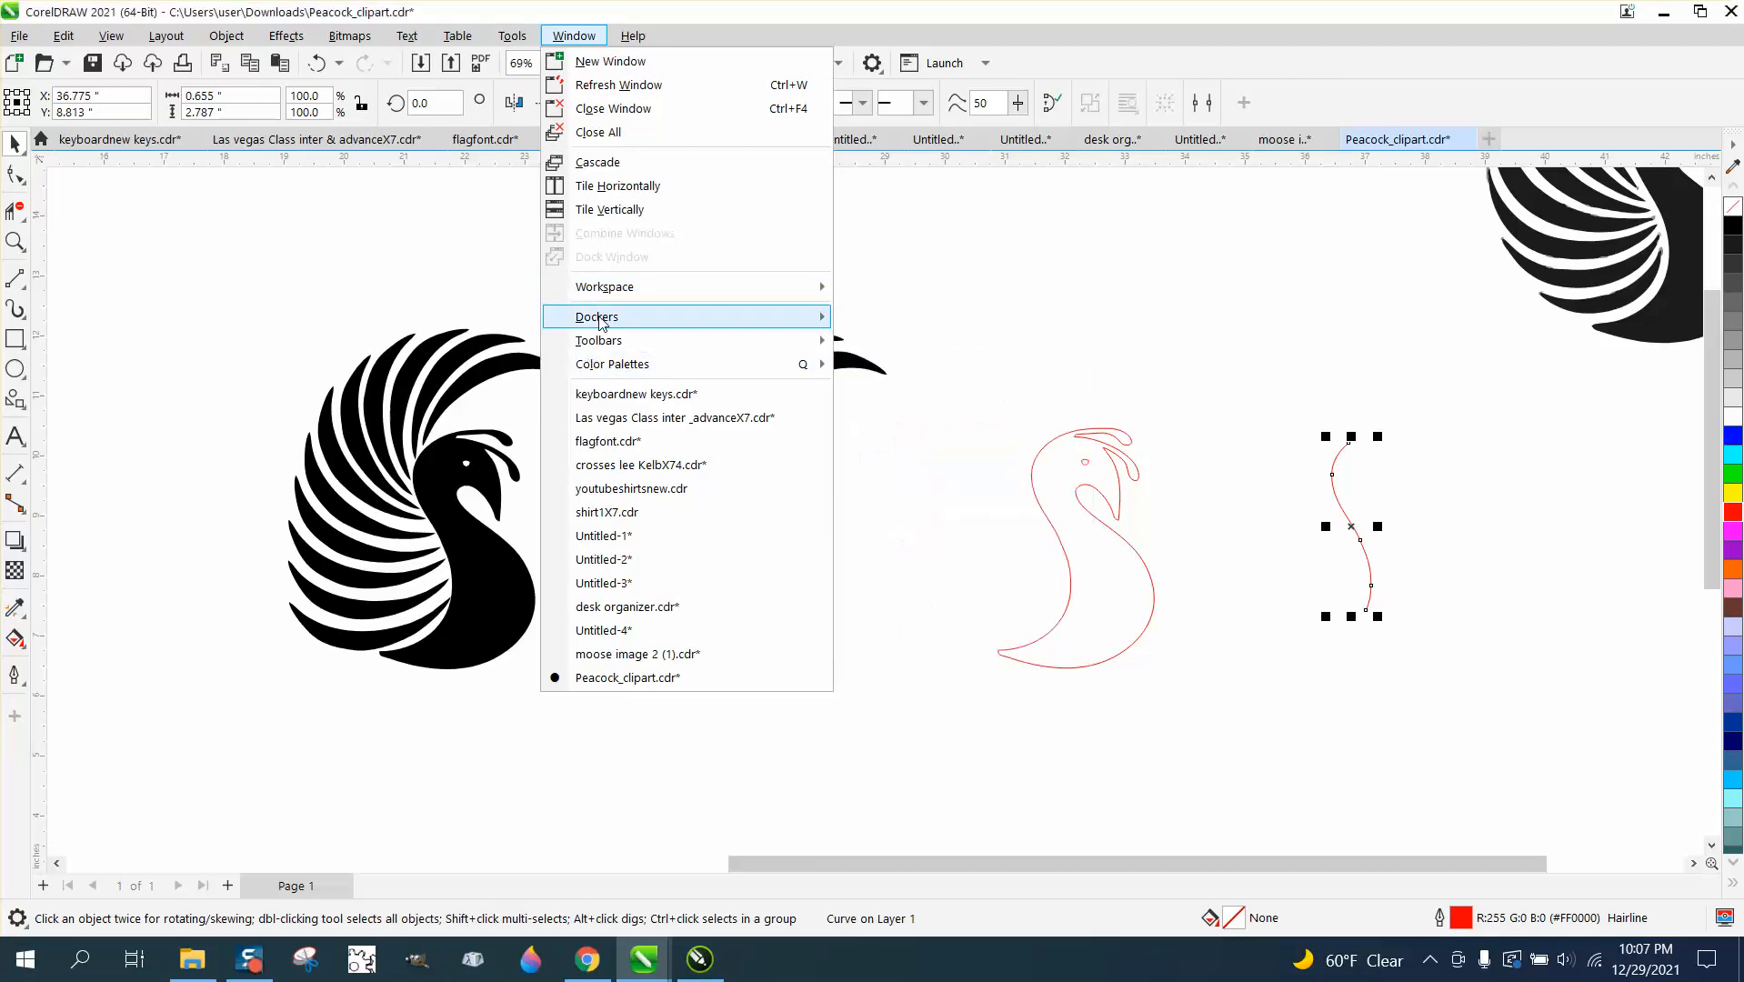
mouse_move(618, 316)
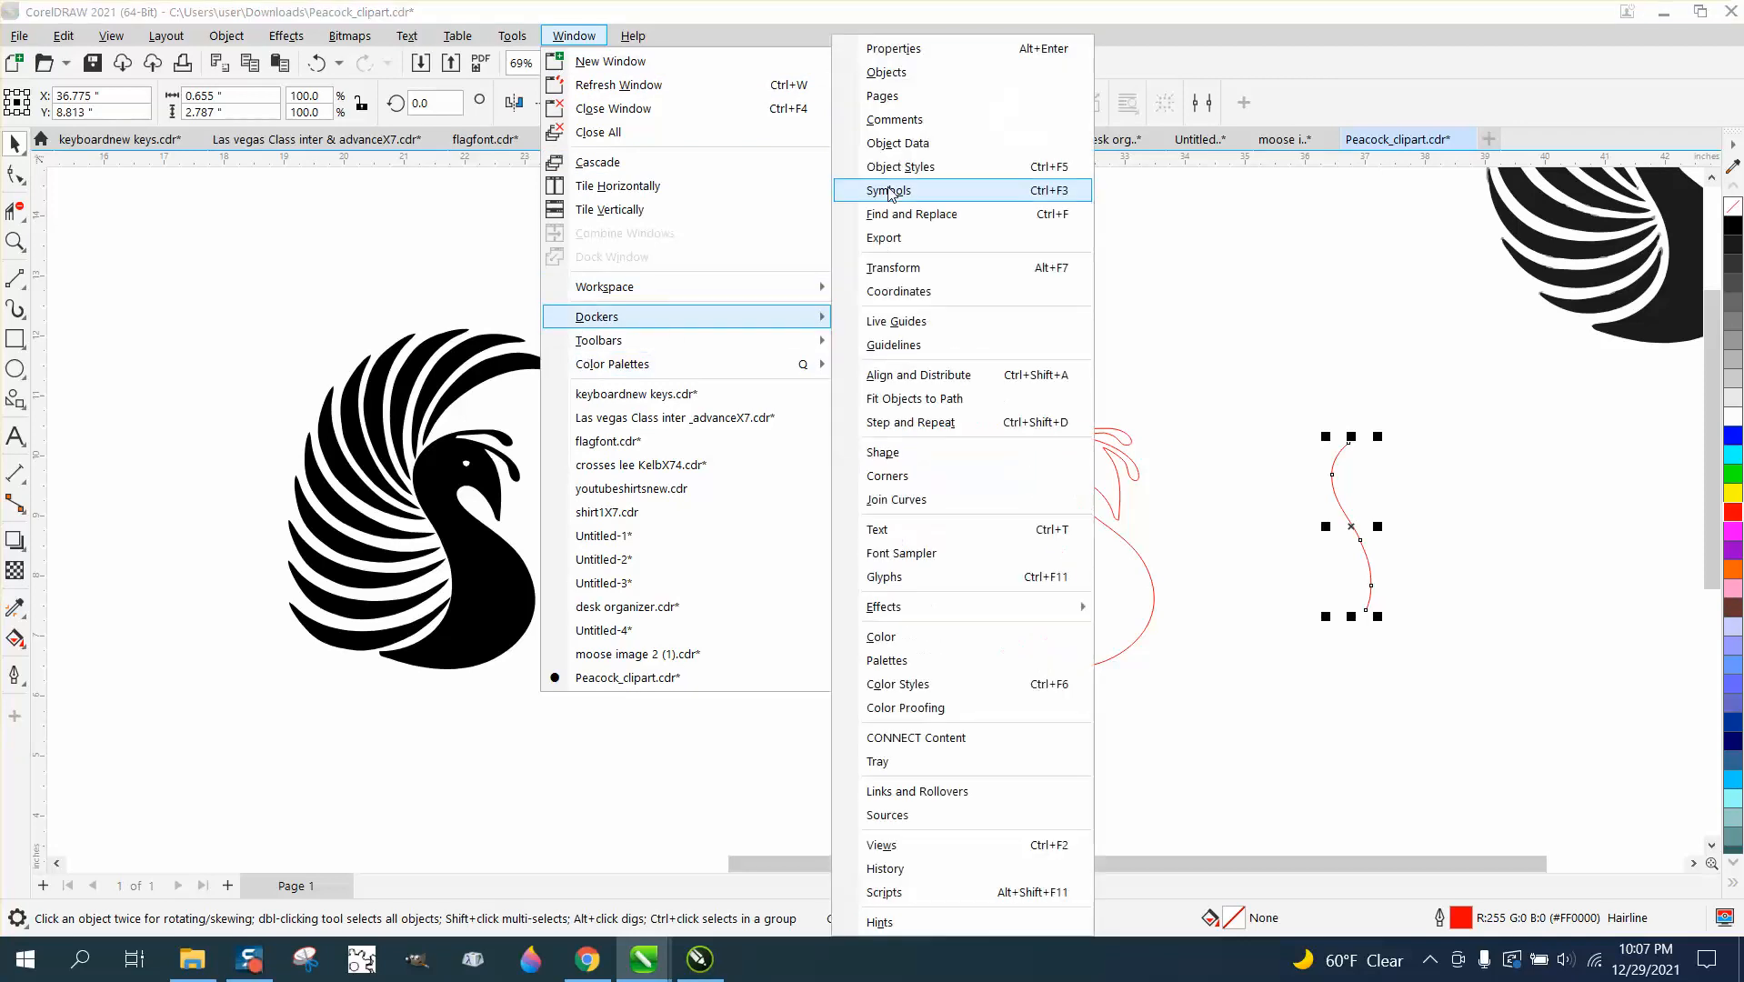
click(907, 57)
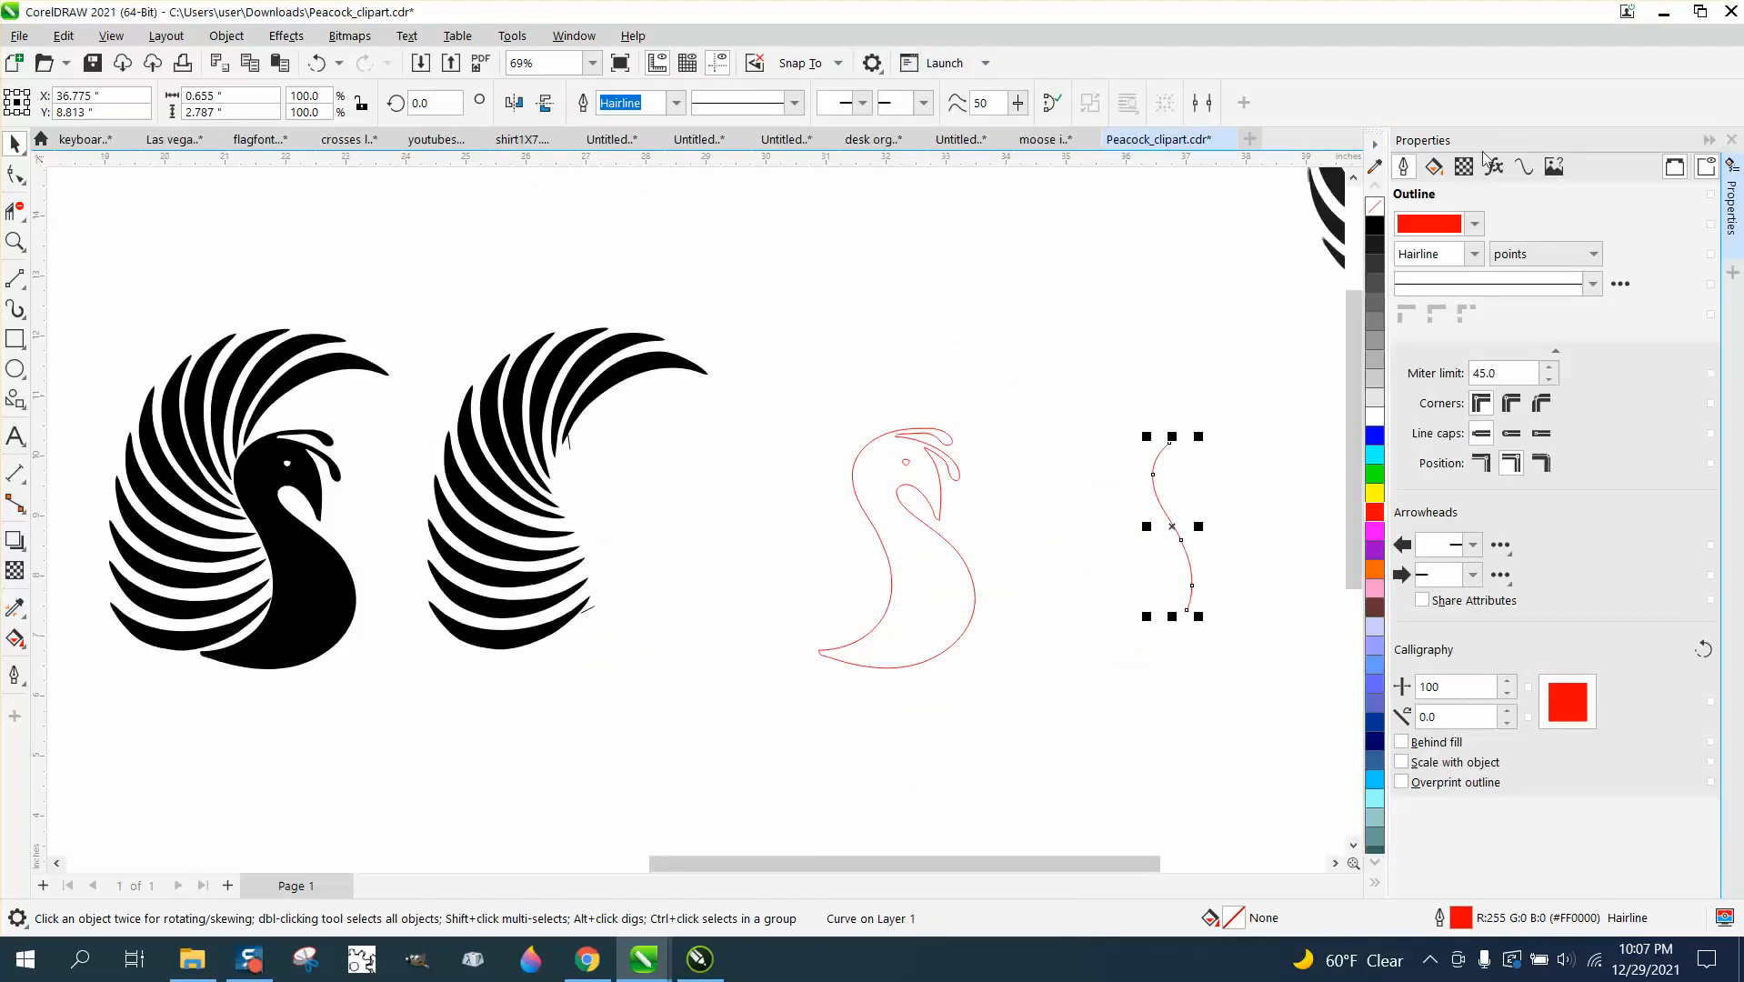
click(1523, 170)
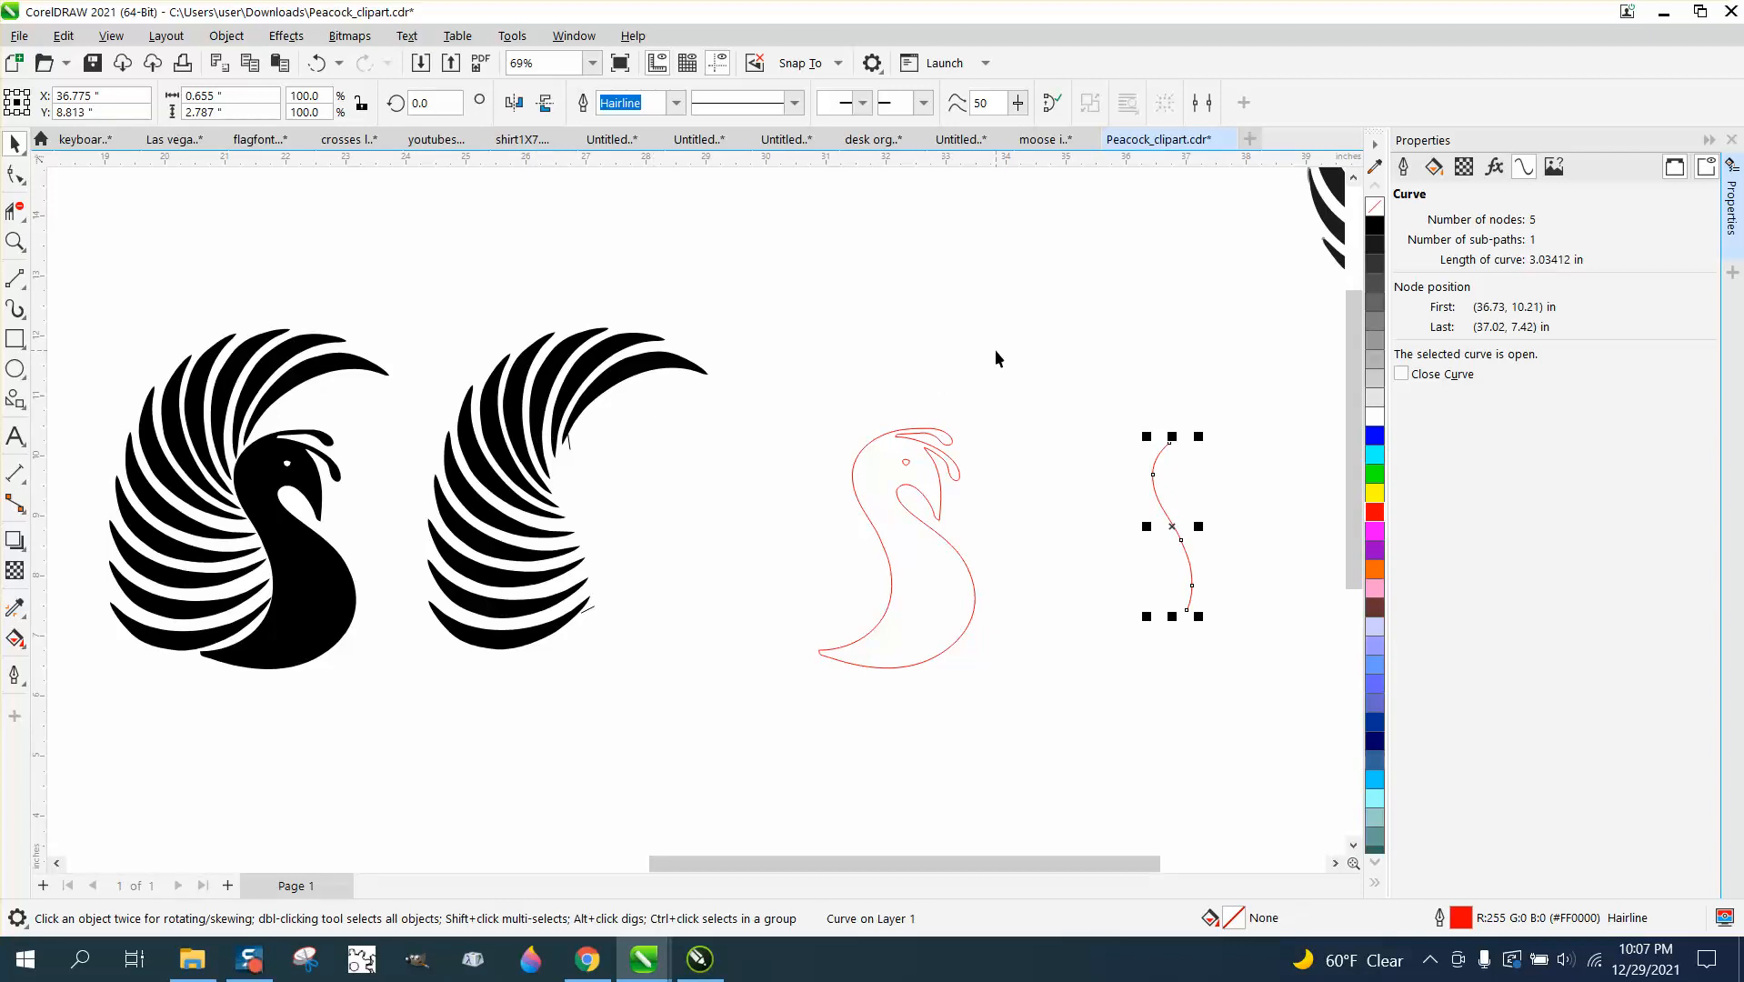
Delete the three intermediate nodes of the red neck curve with the Shape tool, keeping only its two end nodes
click(15, 241)
drag(1113, 420, 1310, 674)
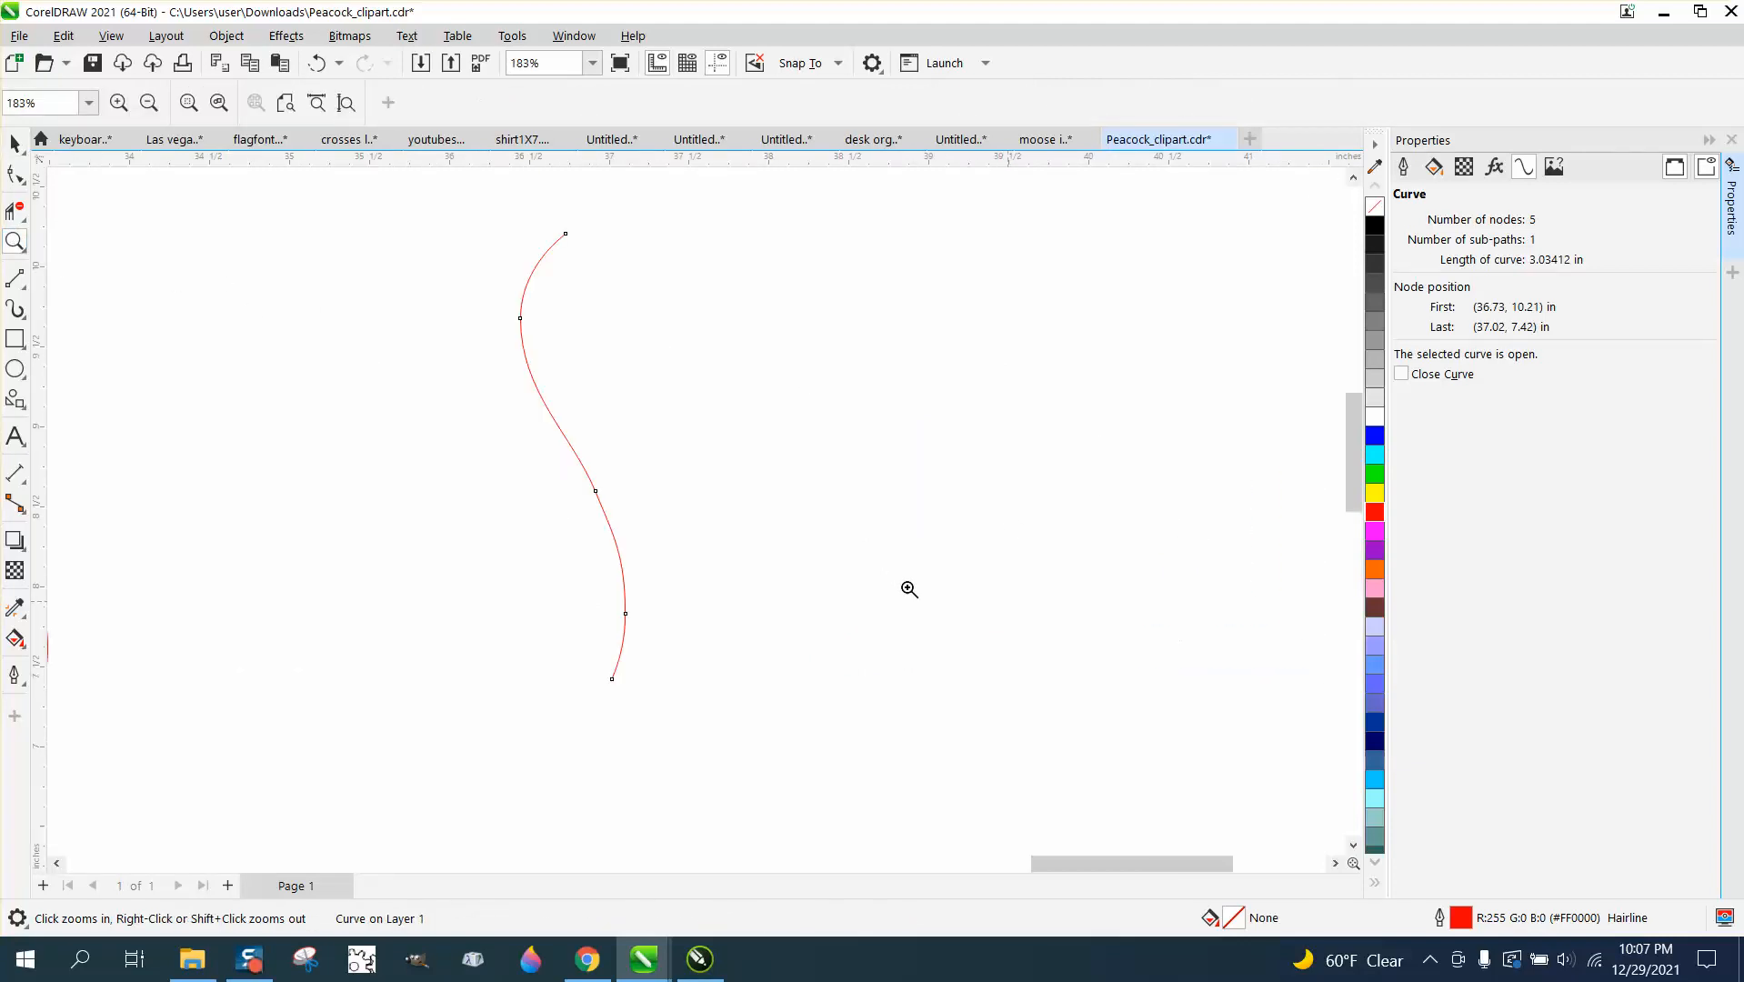
click(14, 174)
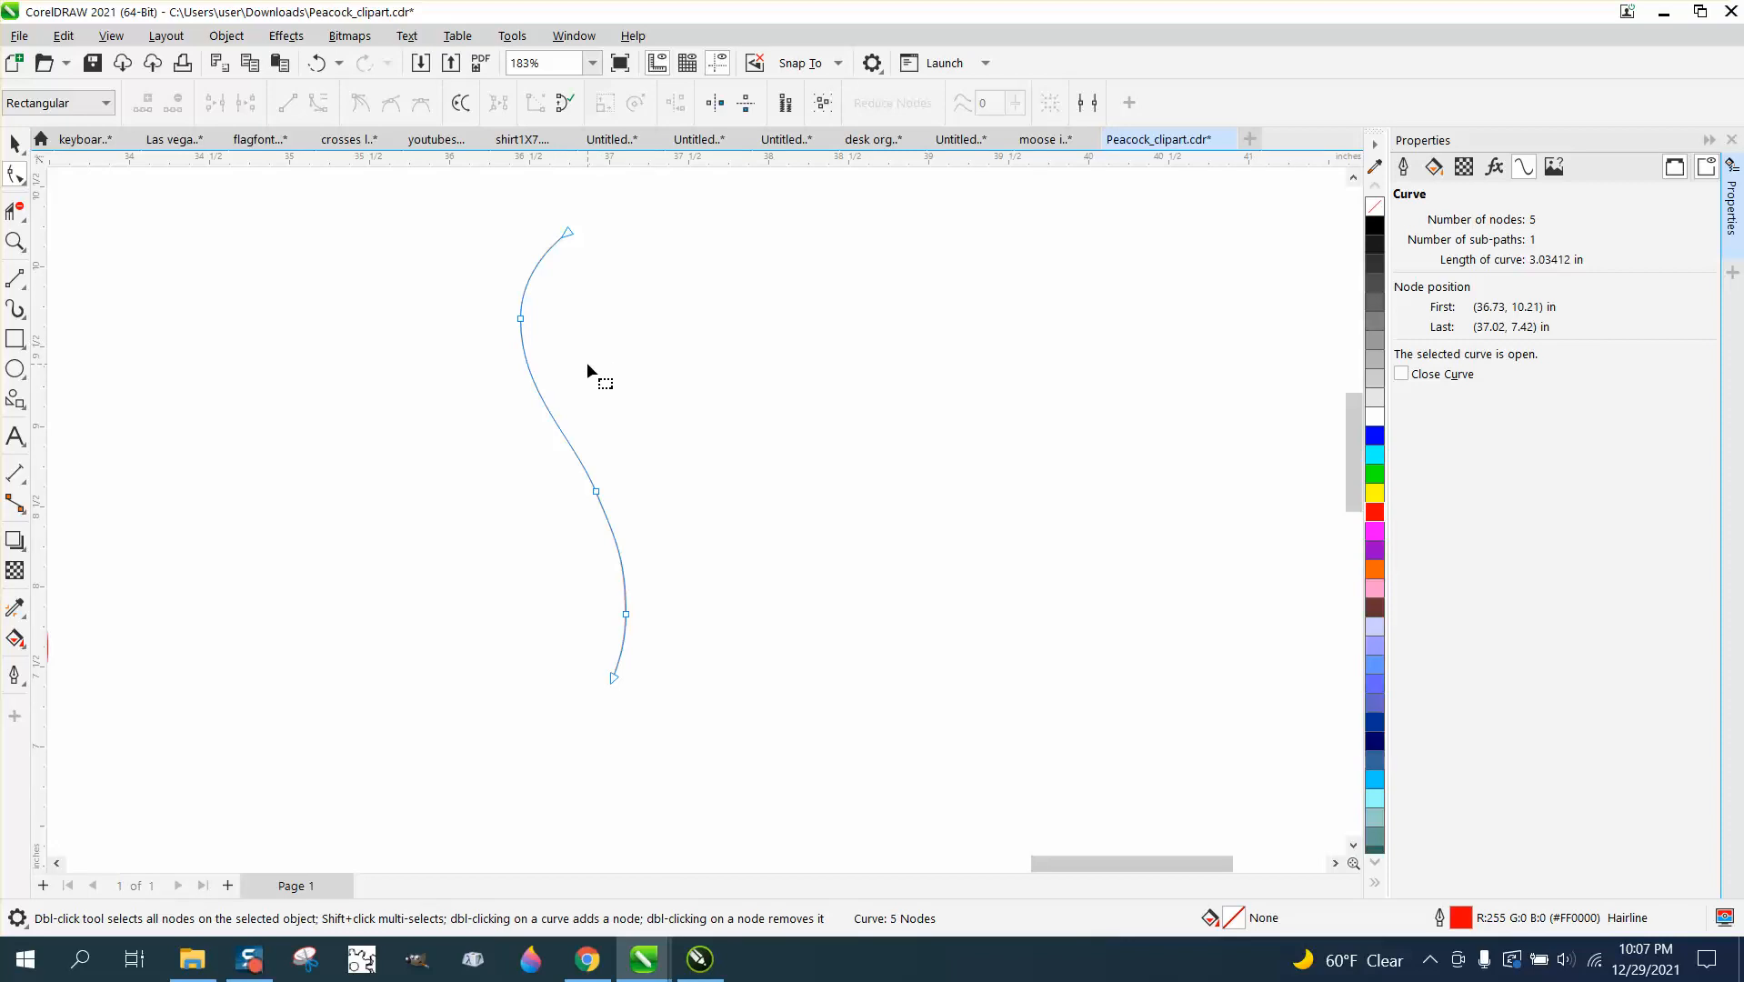
drag(539, 323, 539, 323)
click(539, 322)
drag(620, 479, 577, 511)
key(Delete)
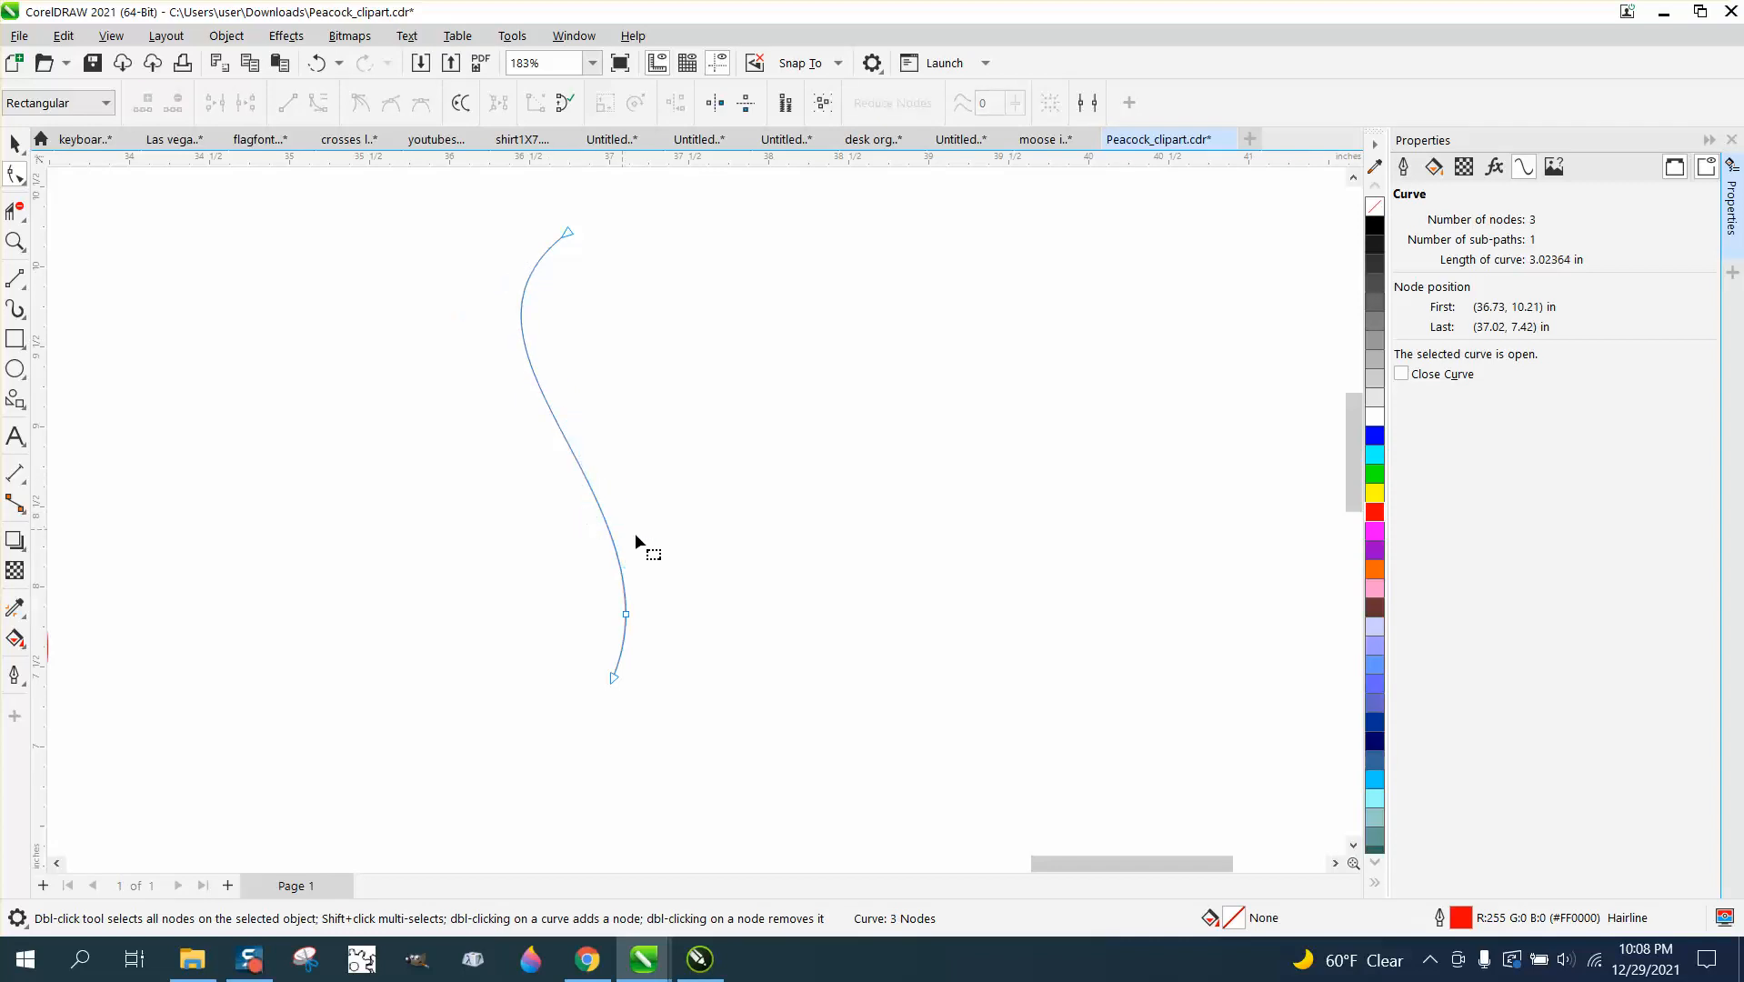
drag(644, 620, 609, 639)
key(Delete)
Select both end nodes of the neck curve and repeatedly add midpoint nodes until the curve is divided into 16 segments
drag(483, 211, 769, 728)
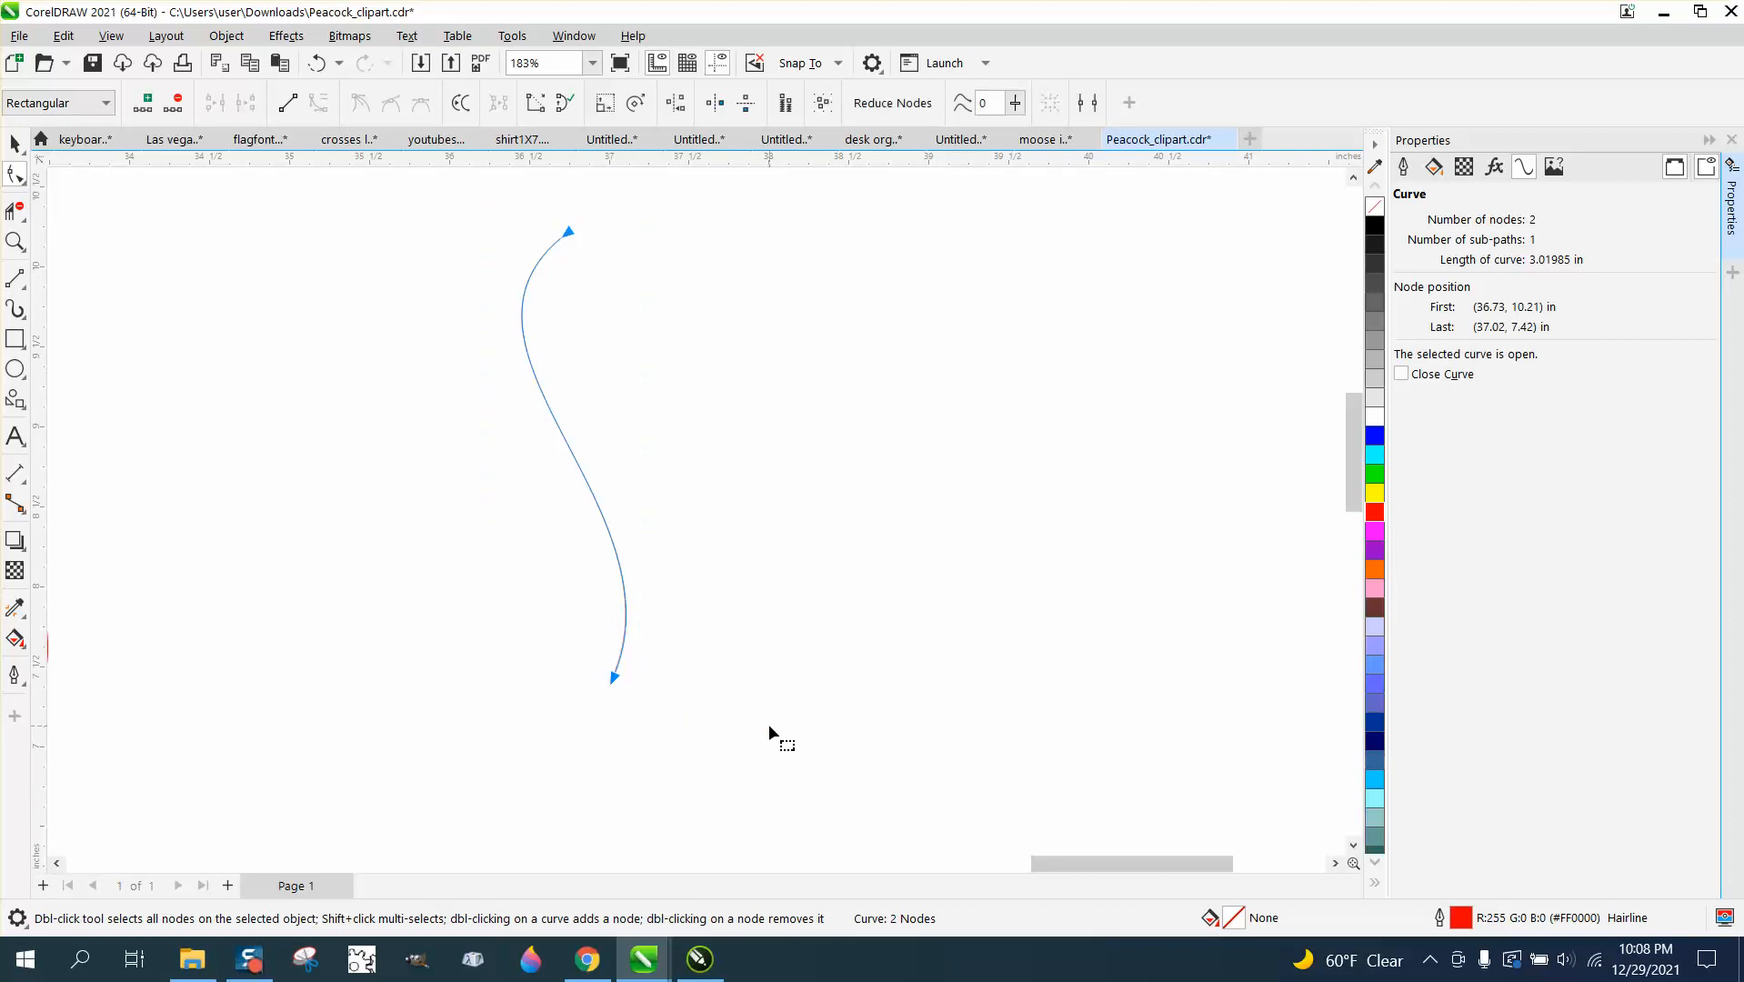
click(149, 105)
click(148, 105)
click(141, 103)
drag(534, 429, 763, 721)
Delete alternating nodes down the neck curve until ten nodes remain, including both ends, and select the nodes below the upper end
click(529, 278)
key(Delete)
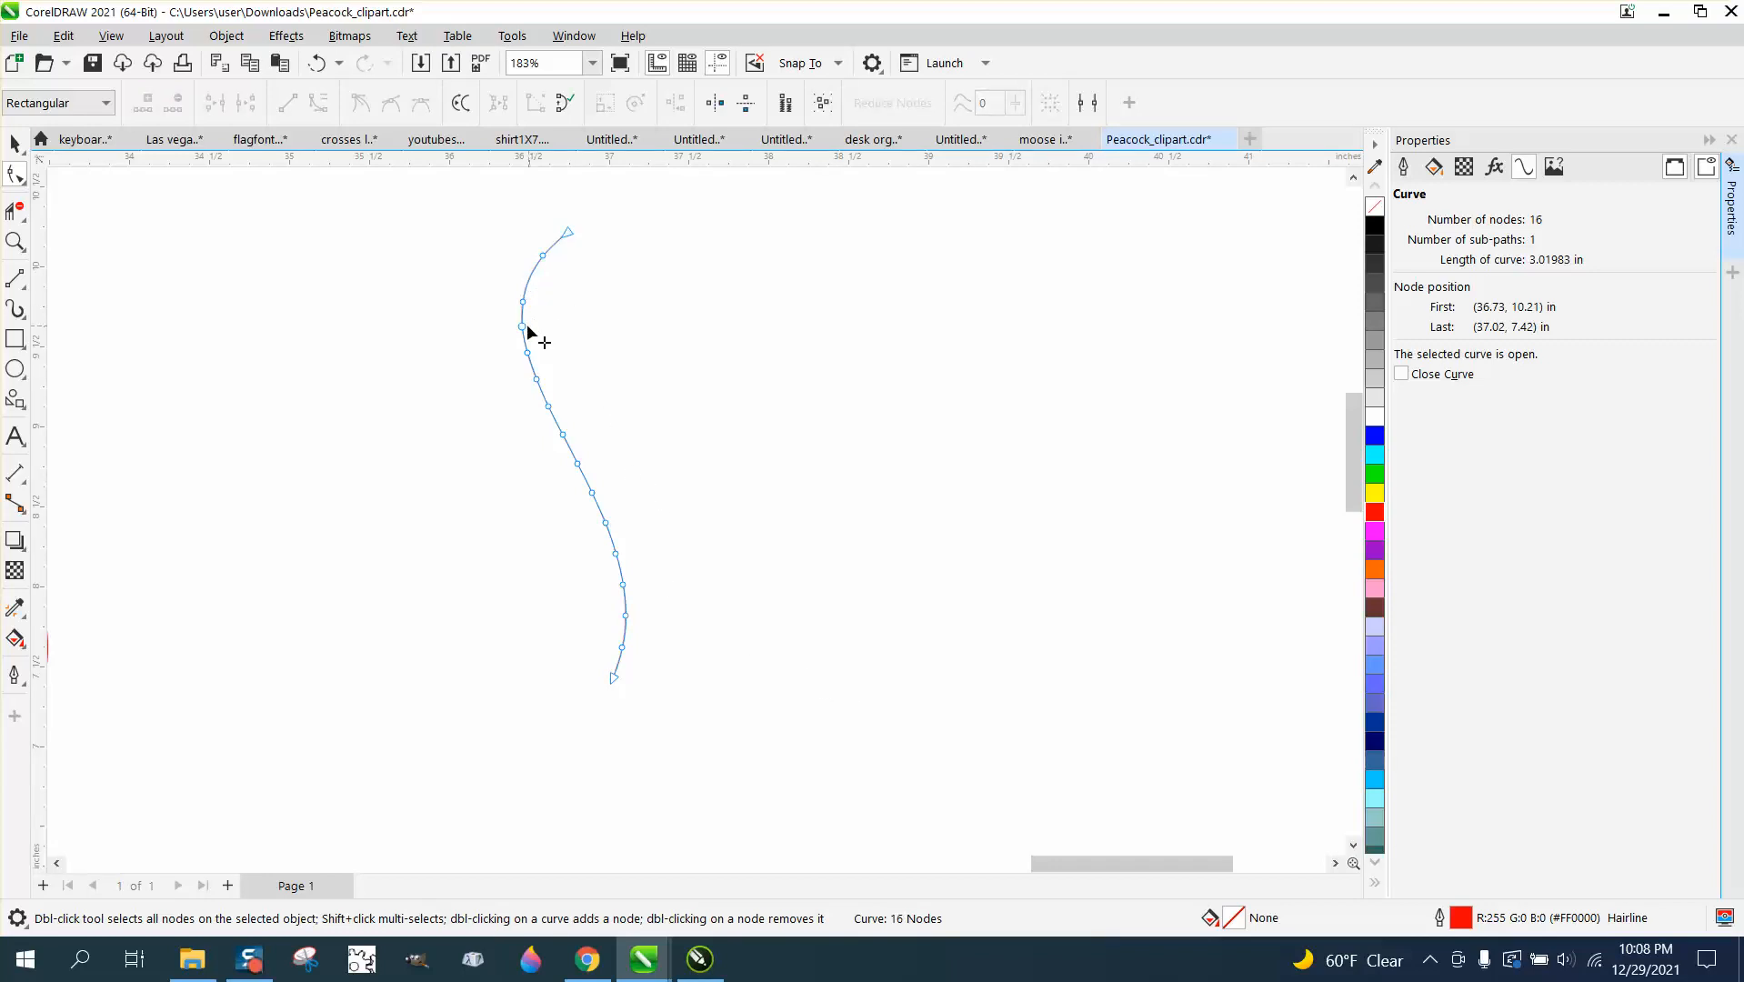
click(523, 326)
key(Delete)
click(536, 379)
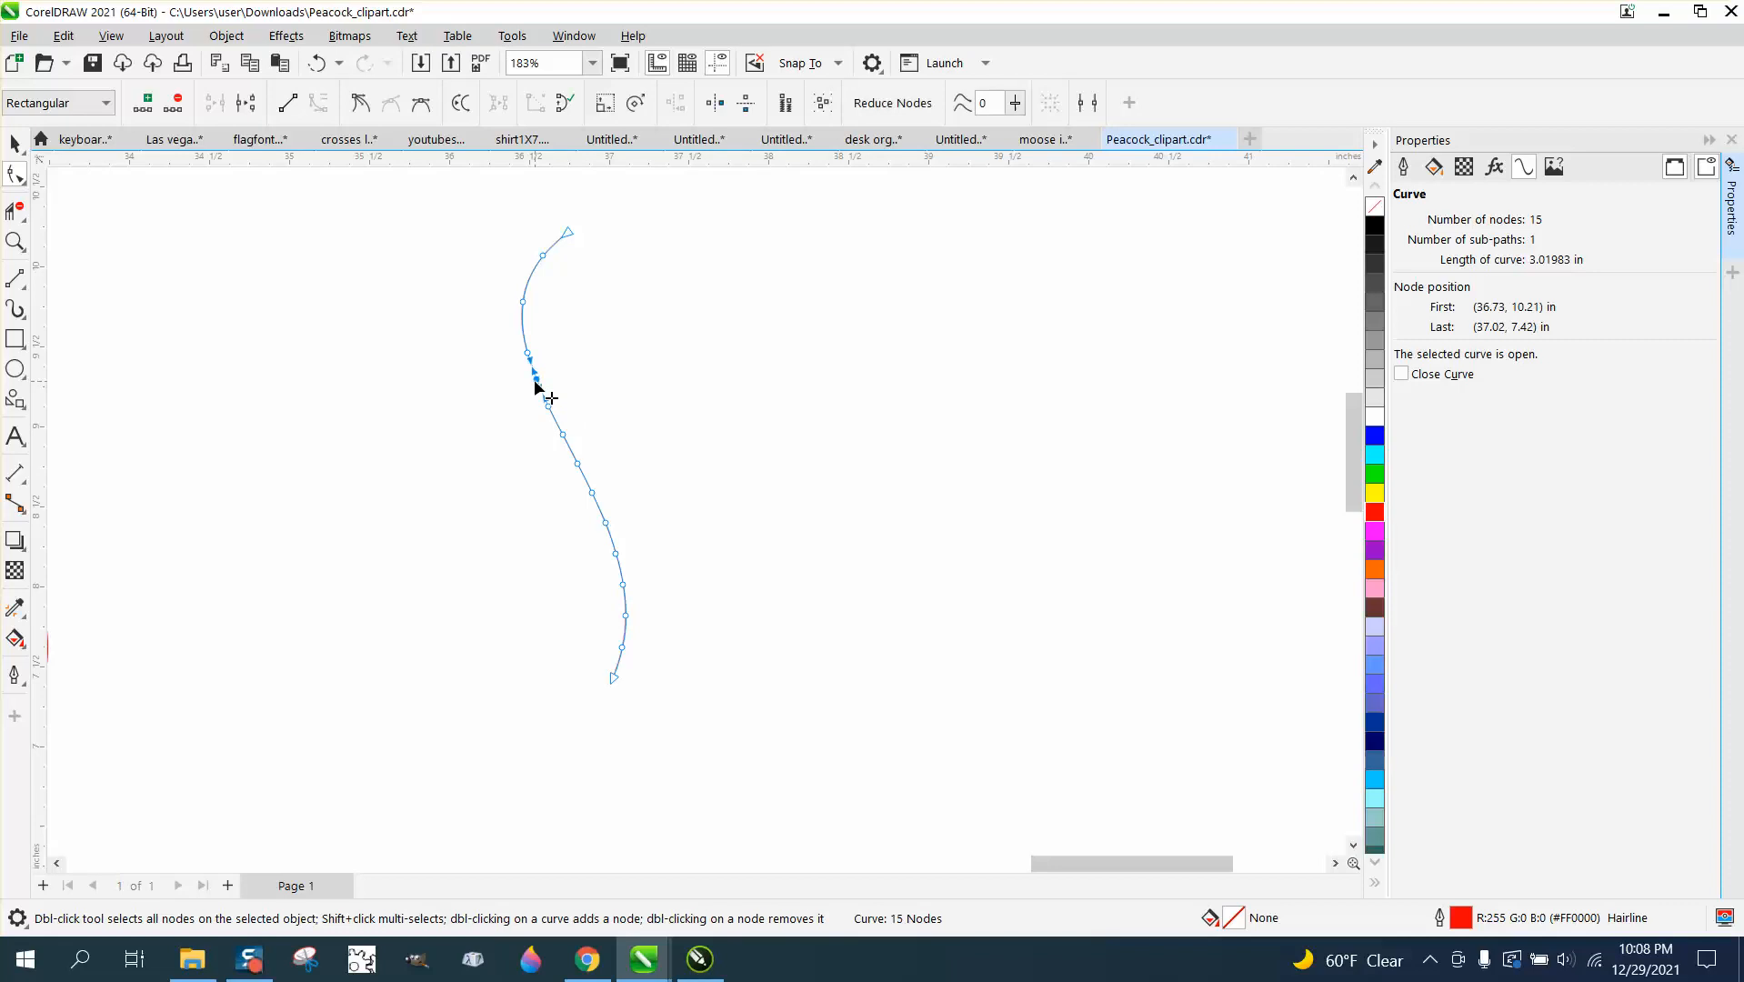
key(Delete)
click(563, 436)
key(Delete)
click(592, 493)
key(Delete)
click(615, 554)
key(Delete)
click(625, 615)
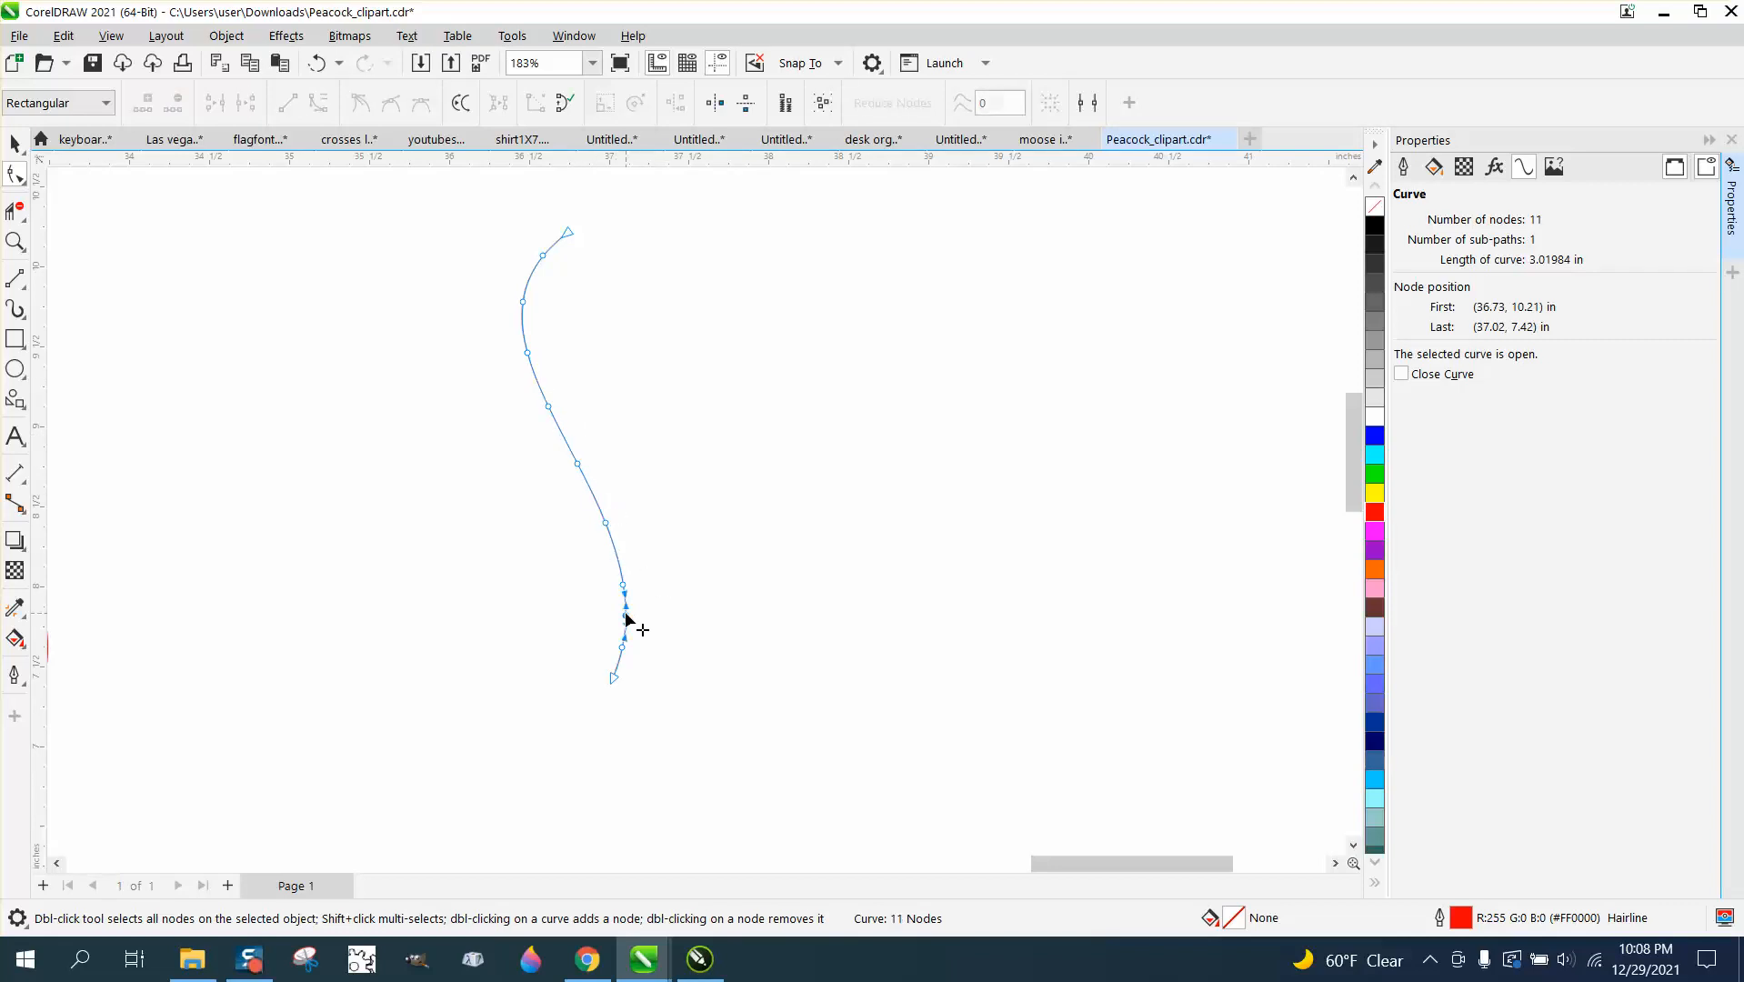
key(Delete)
drag(791, 746, 808, 750)
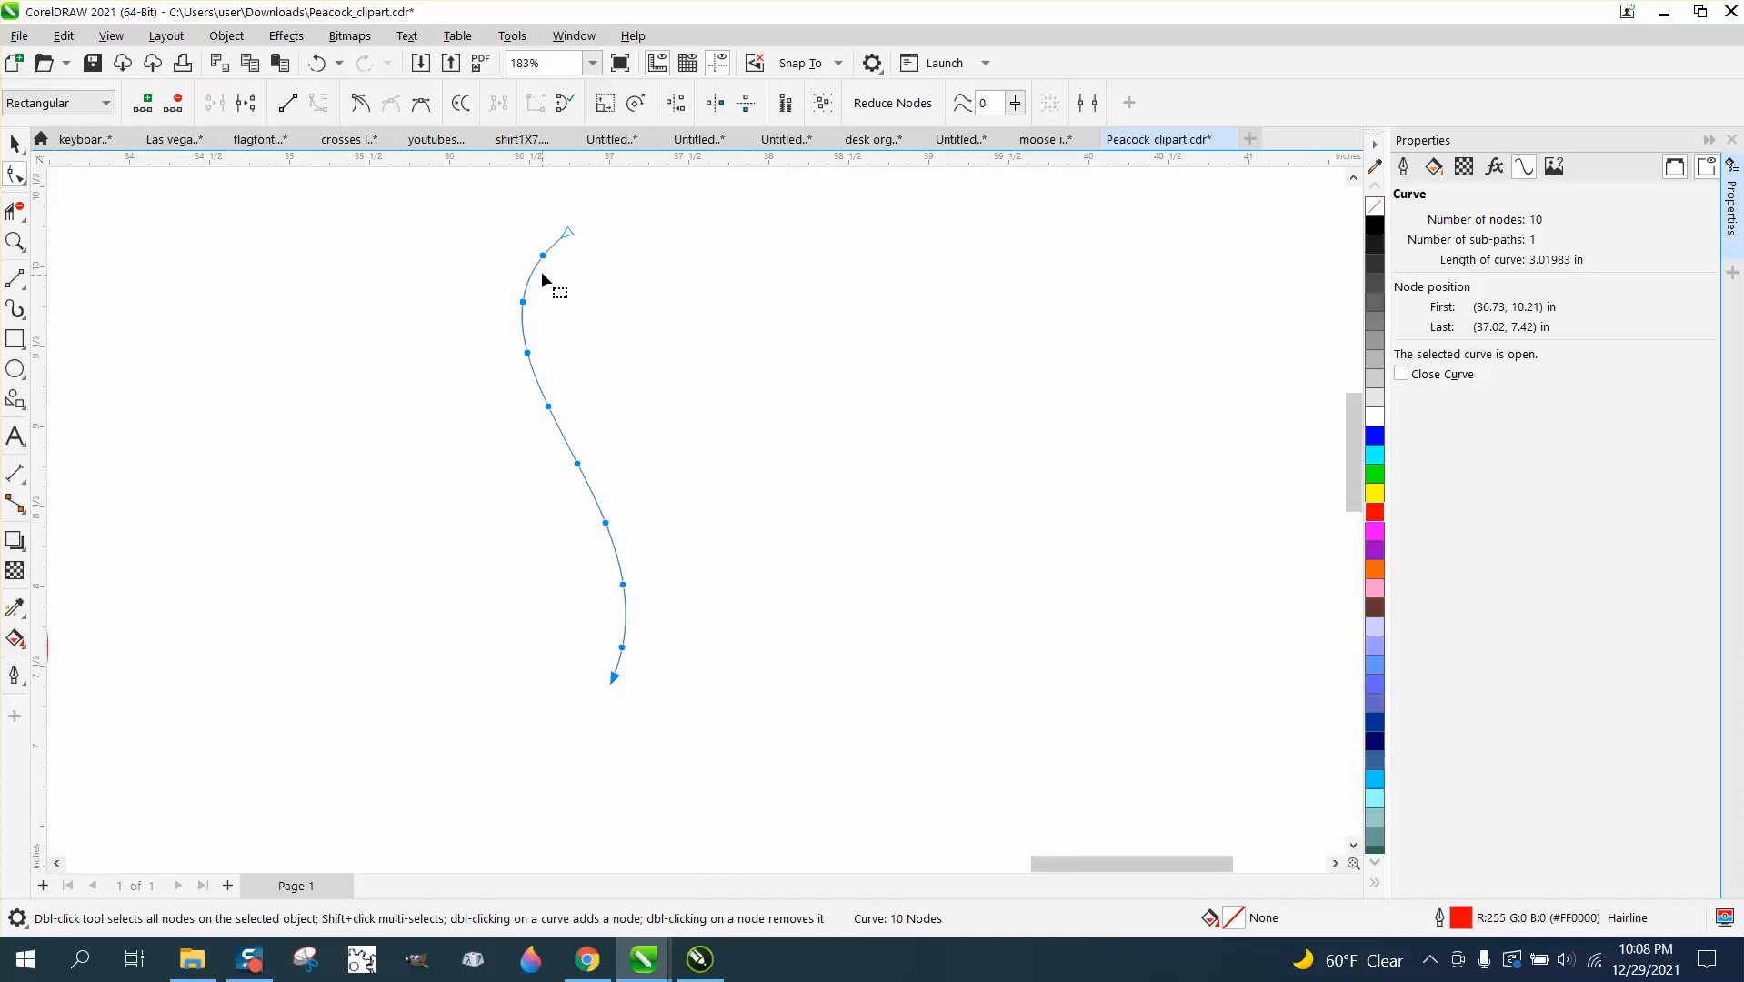
Move the red neck curve 5 inches to the right
scroll(496, 282, down, 2)
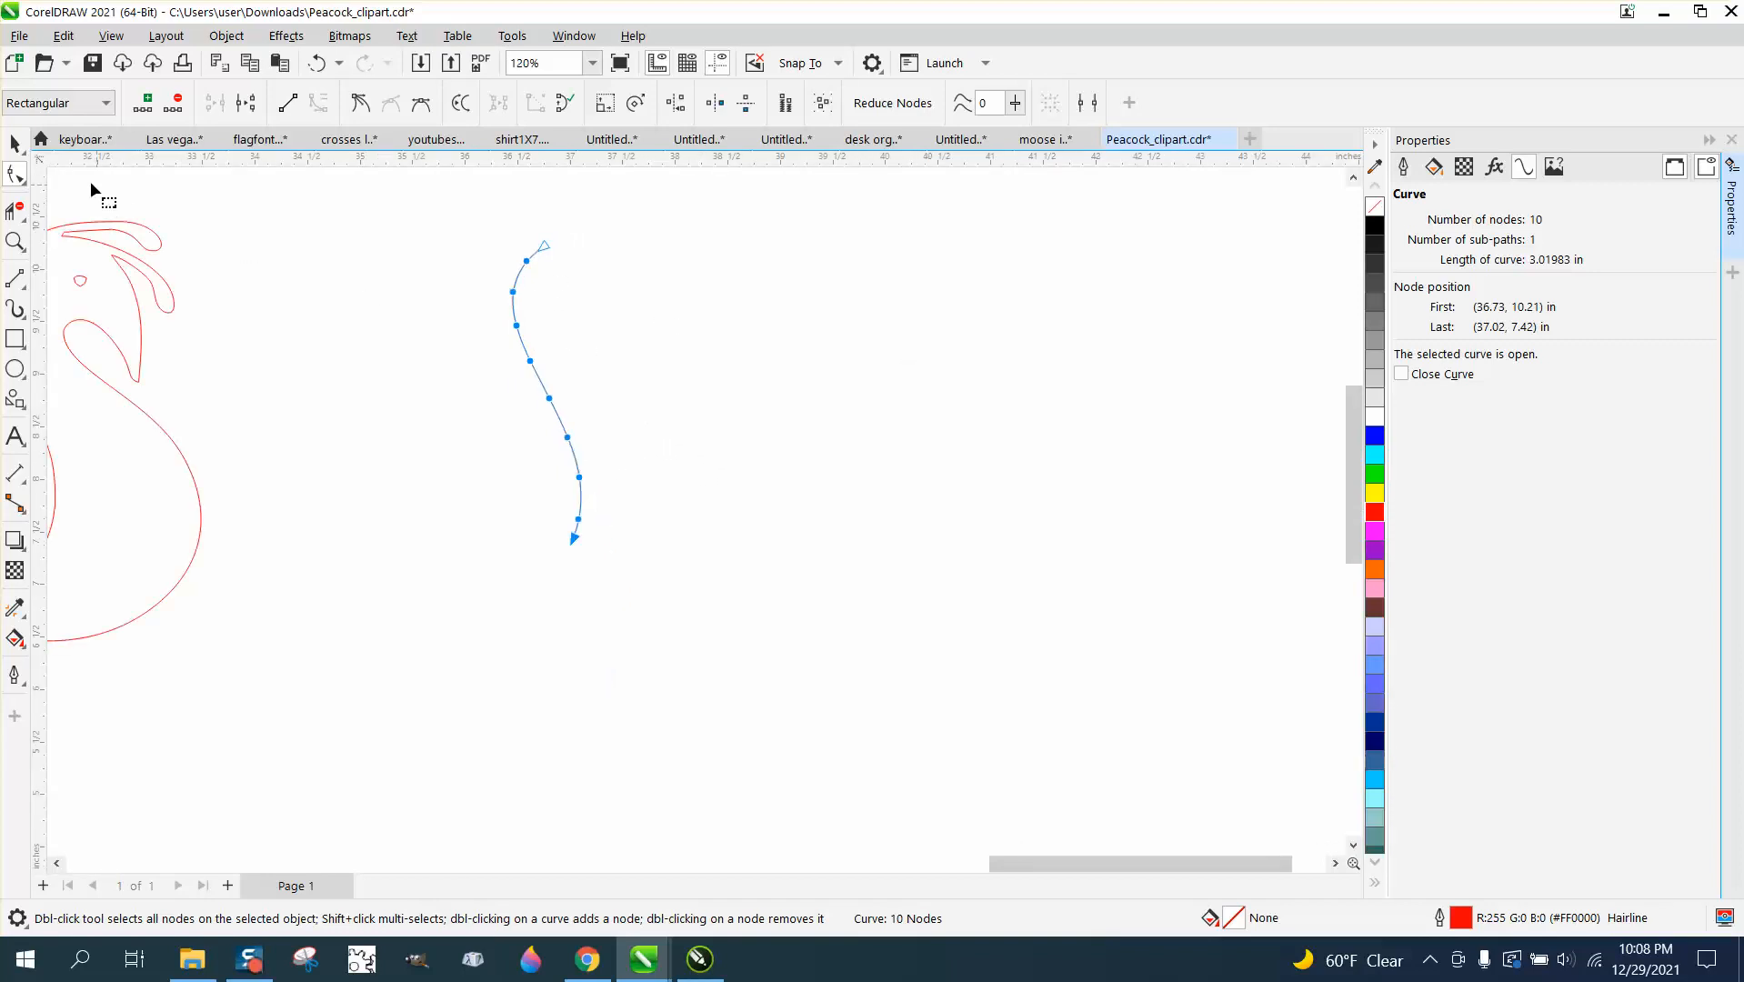
click(16, 144)
scroll(653, 481, down, 2)
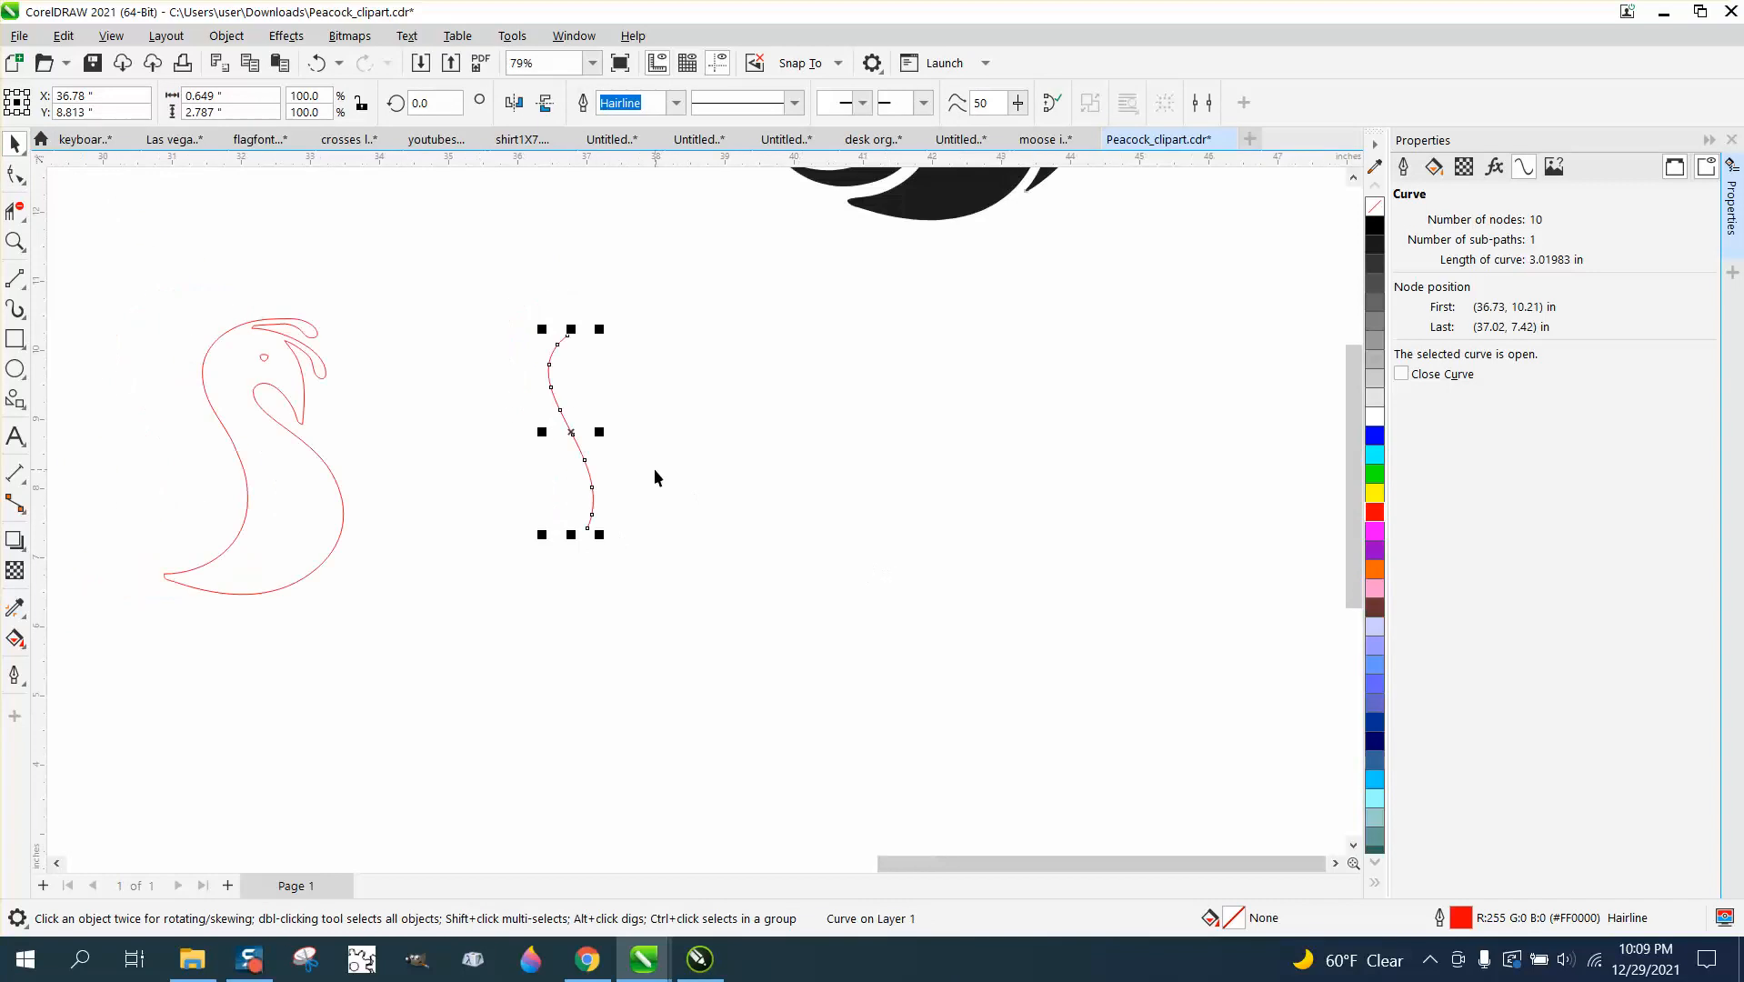
key(Right)
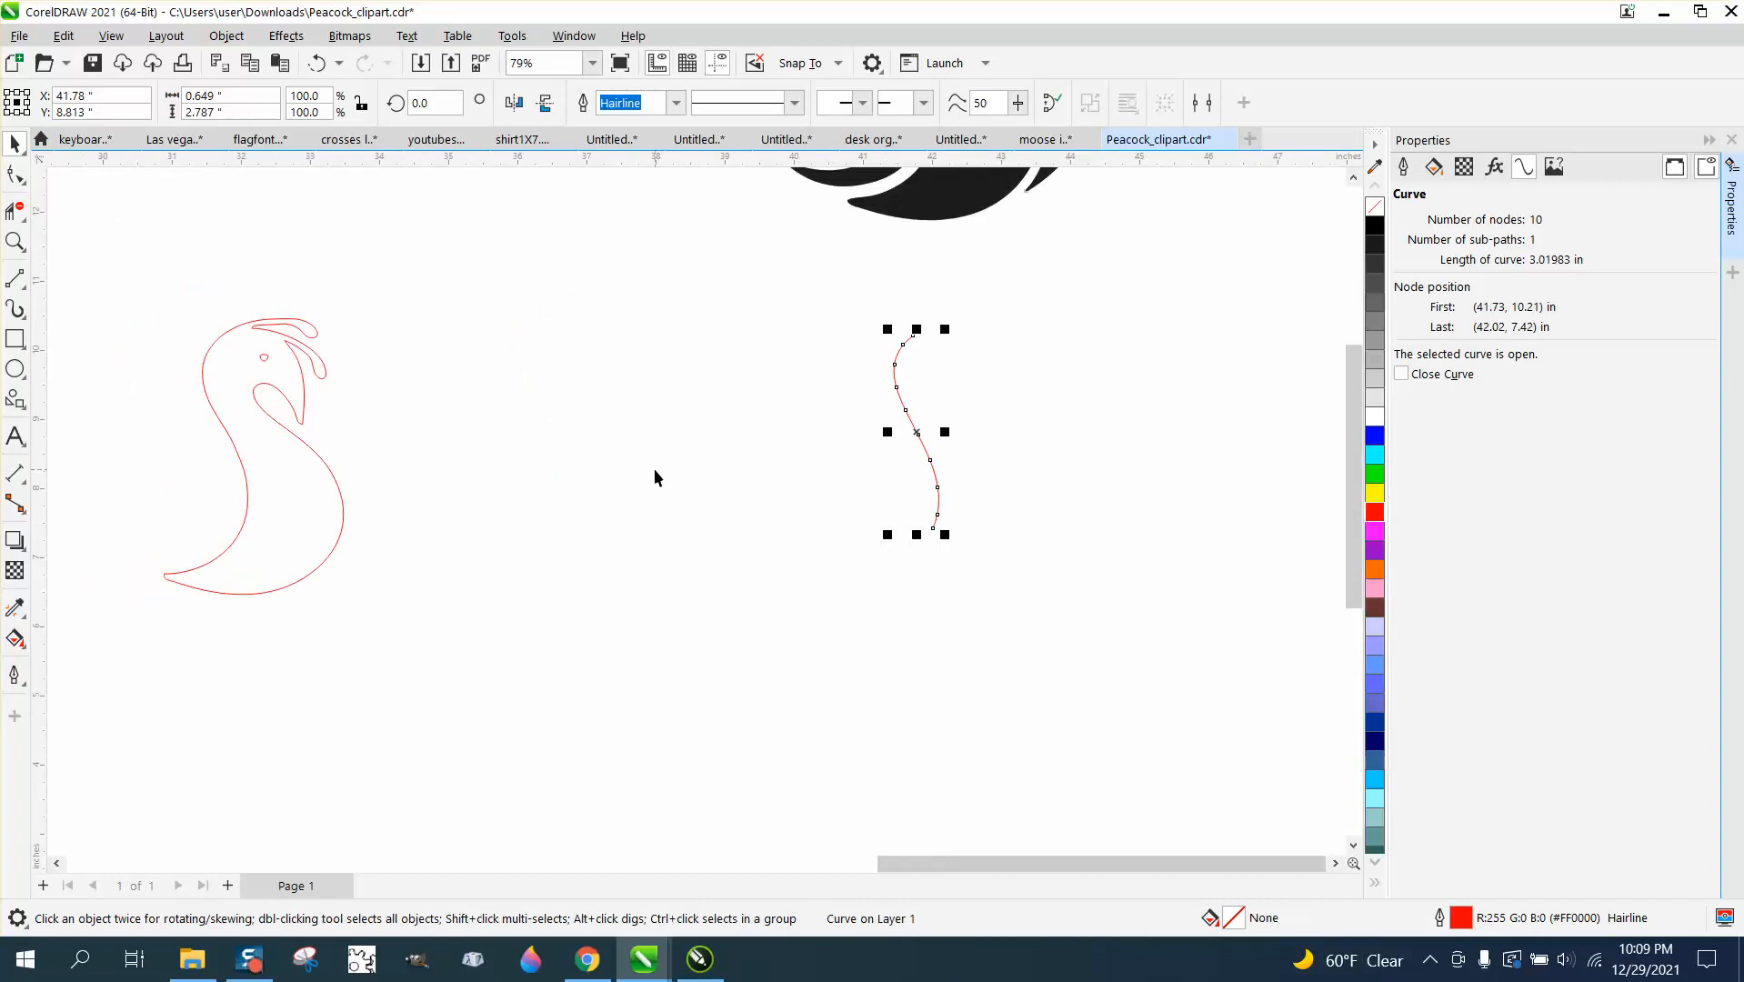
Move the top feather of the black peacock into the empty space between the red body outline and the neck curve
scroll(699, 553, down, 4)
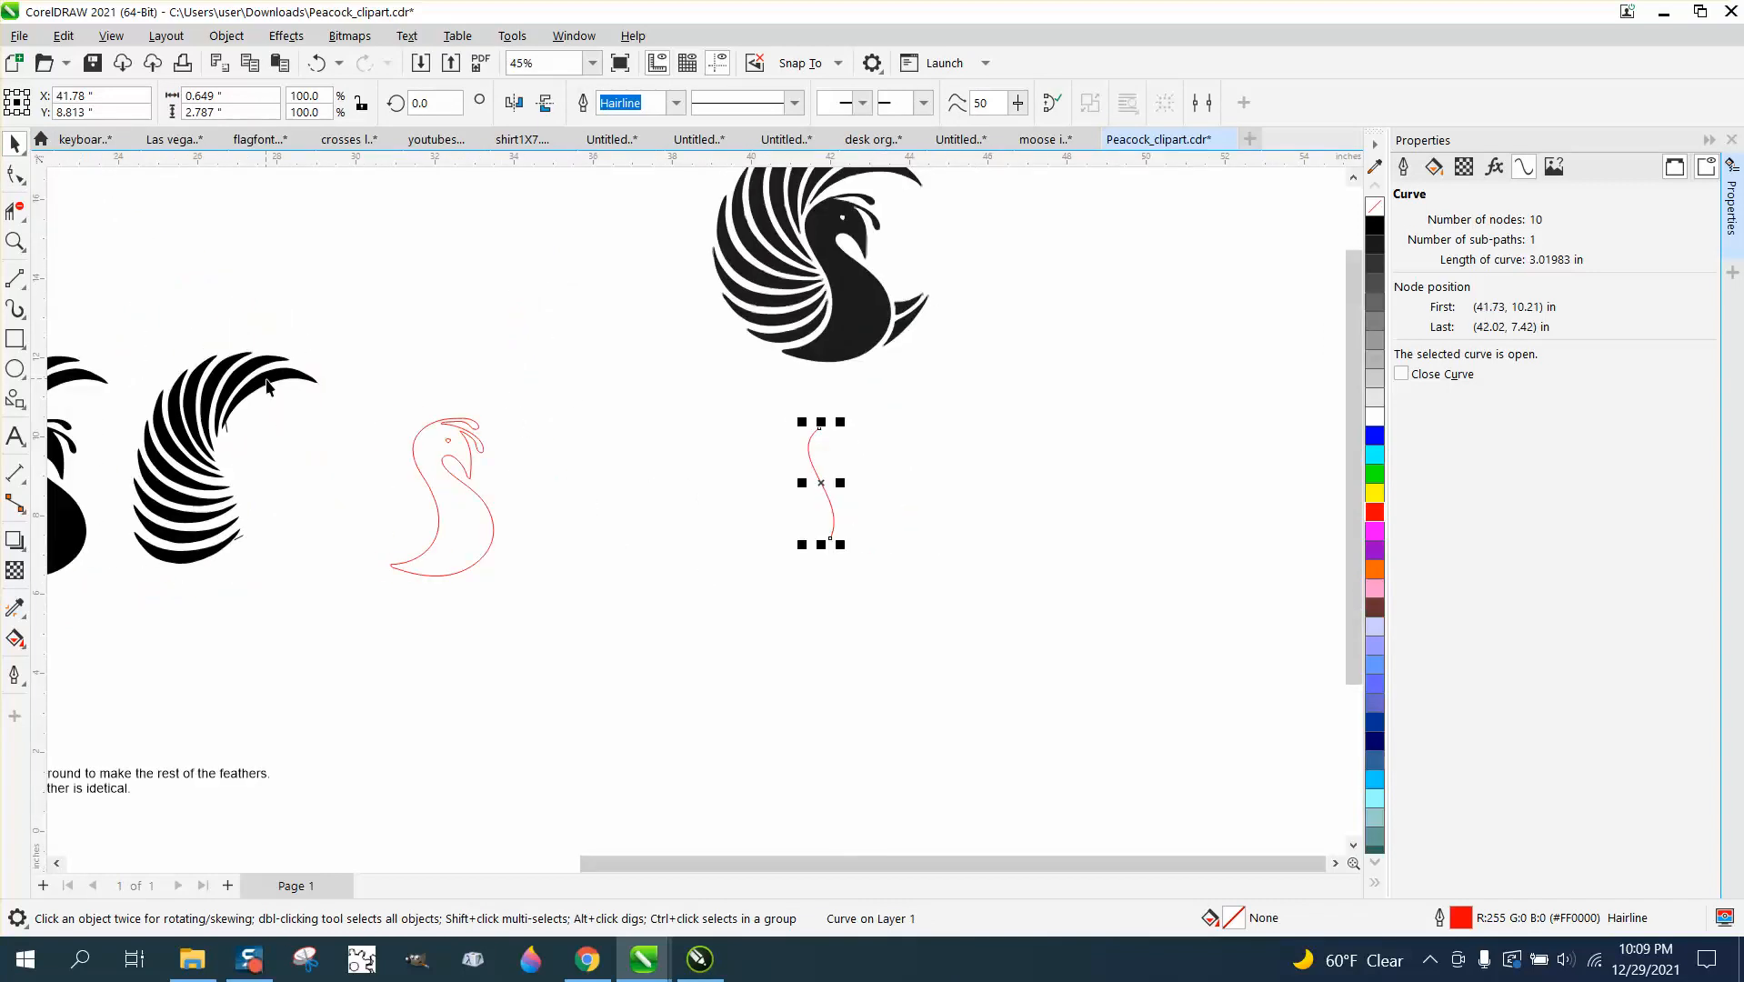
scroll(460, 434, down, 2)
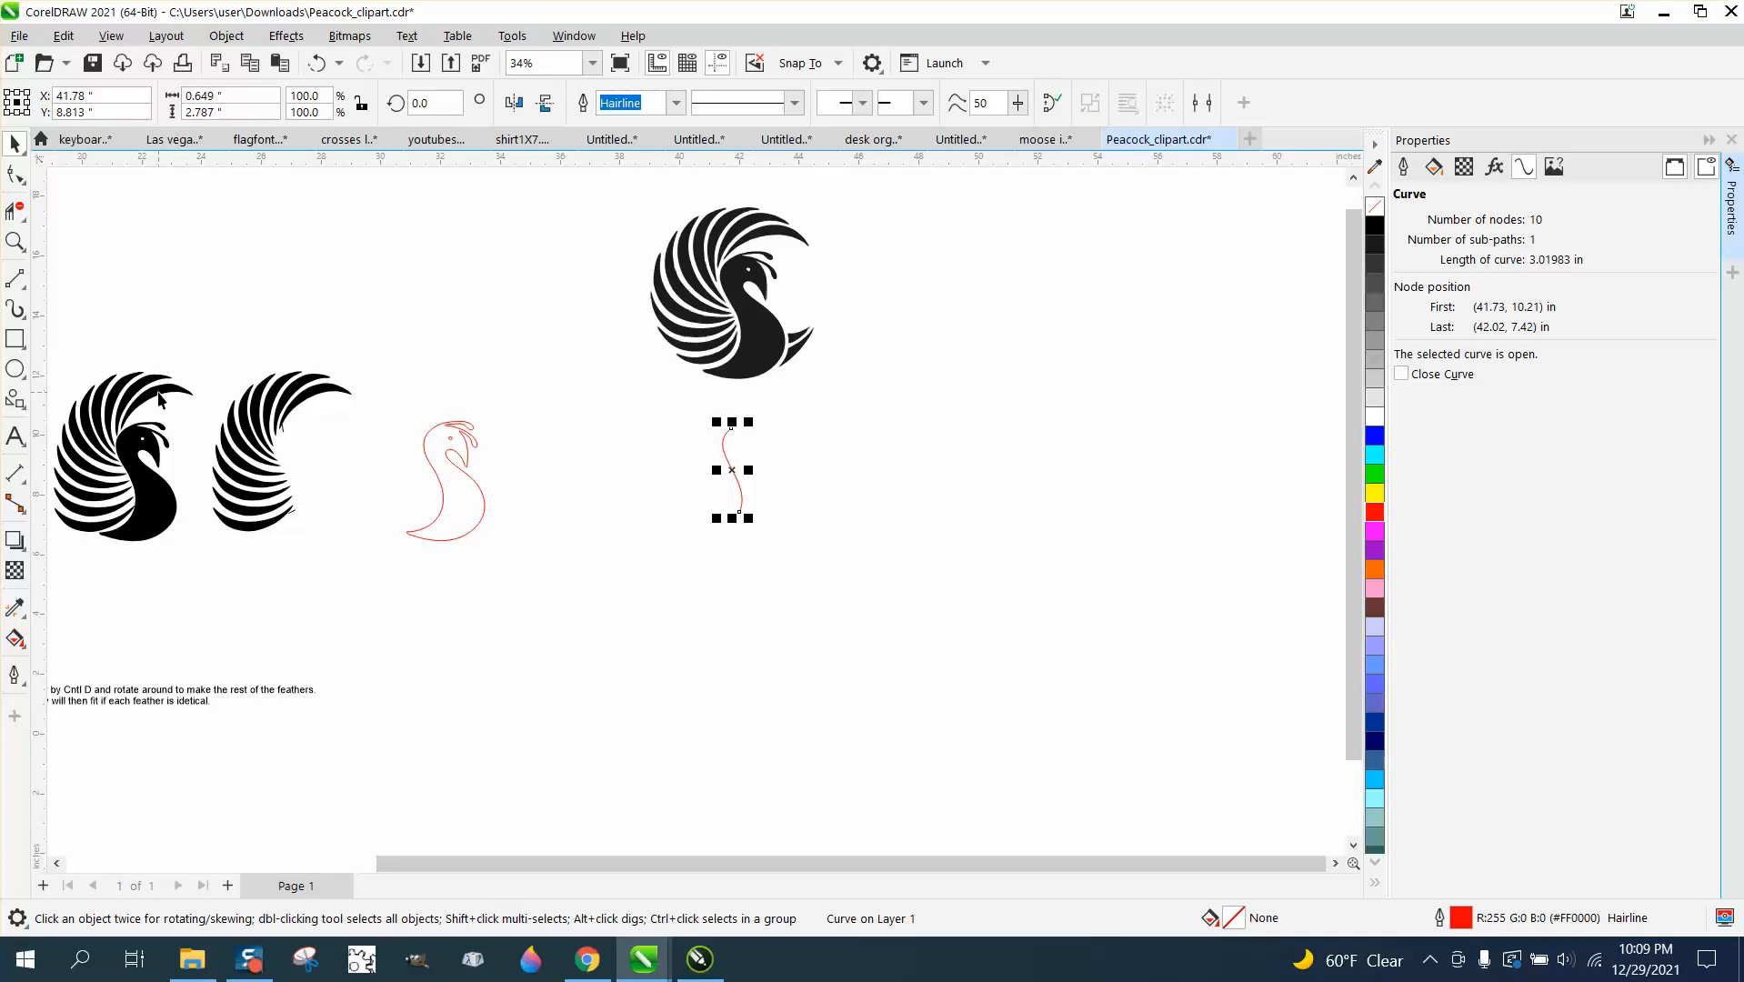
drag(159, 400, 740, 475)
Delete the two nodes on the separated feather's inner edge nearest its lower tip
click(15, 241)
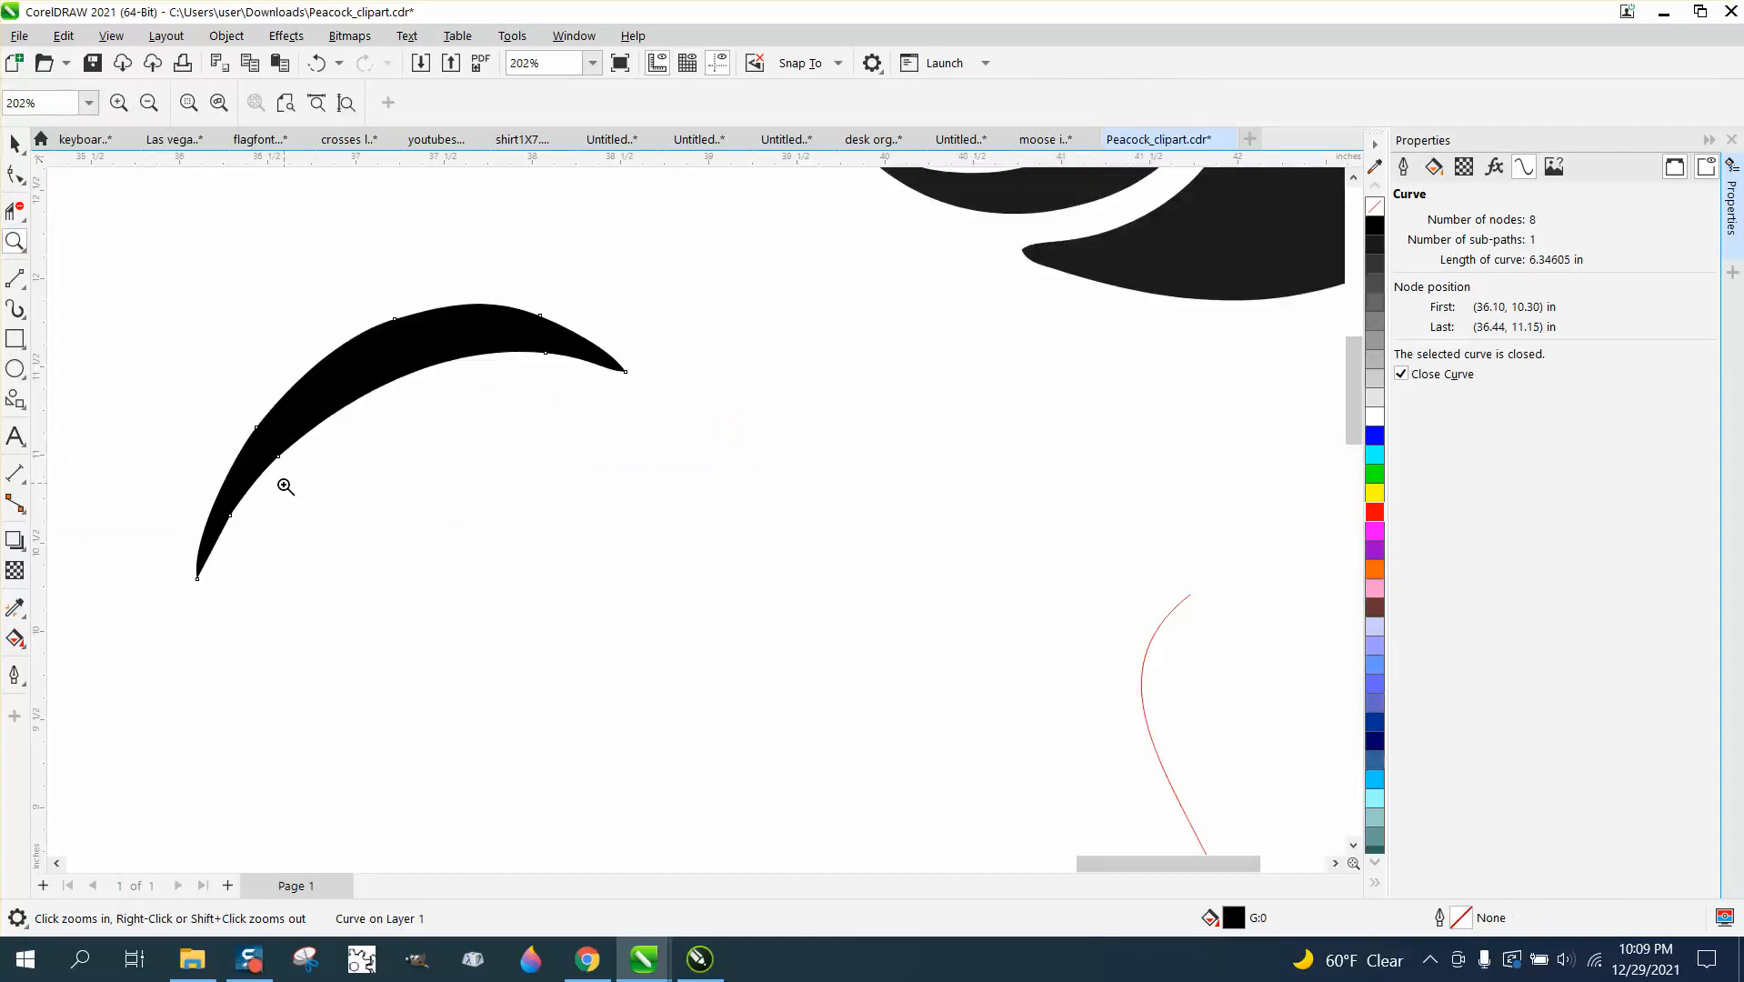
drag(122, 345, 637, 686)
click(16, 174)
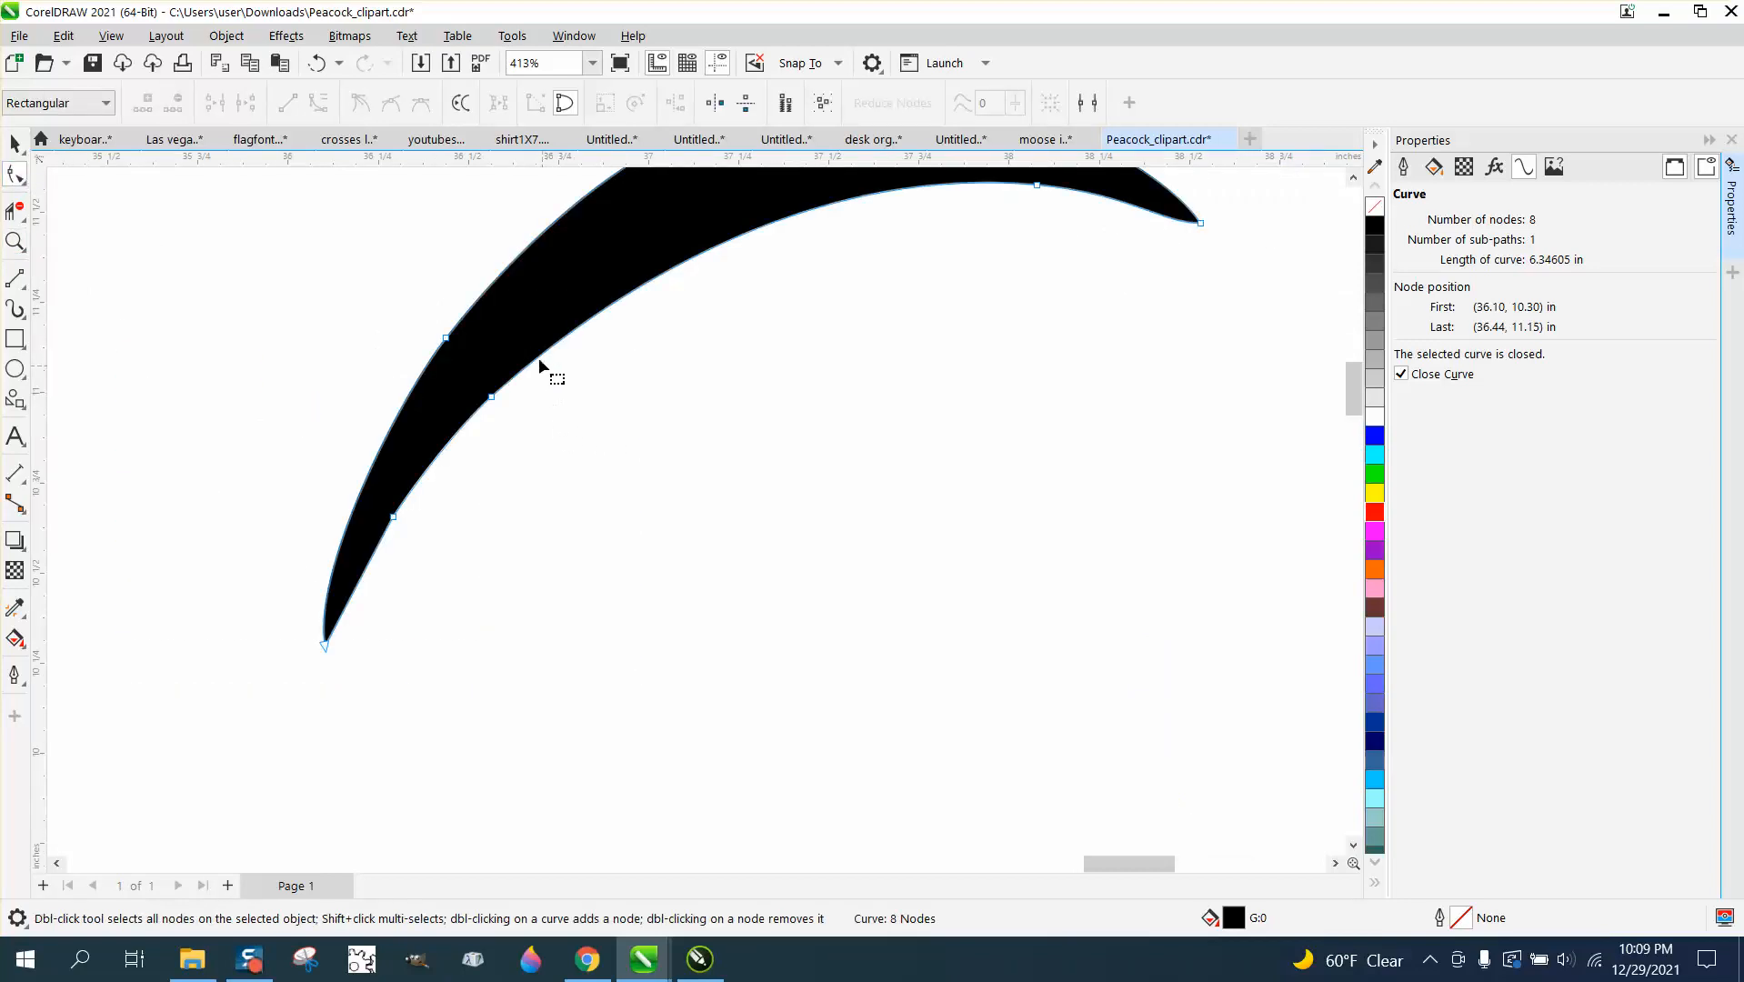
drag(373, 553, 374, 553)
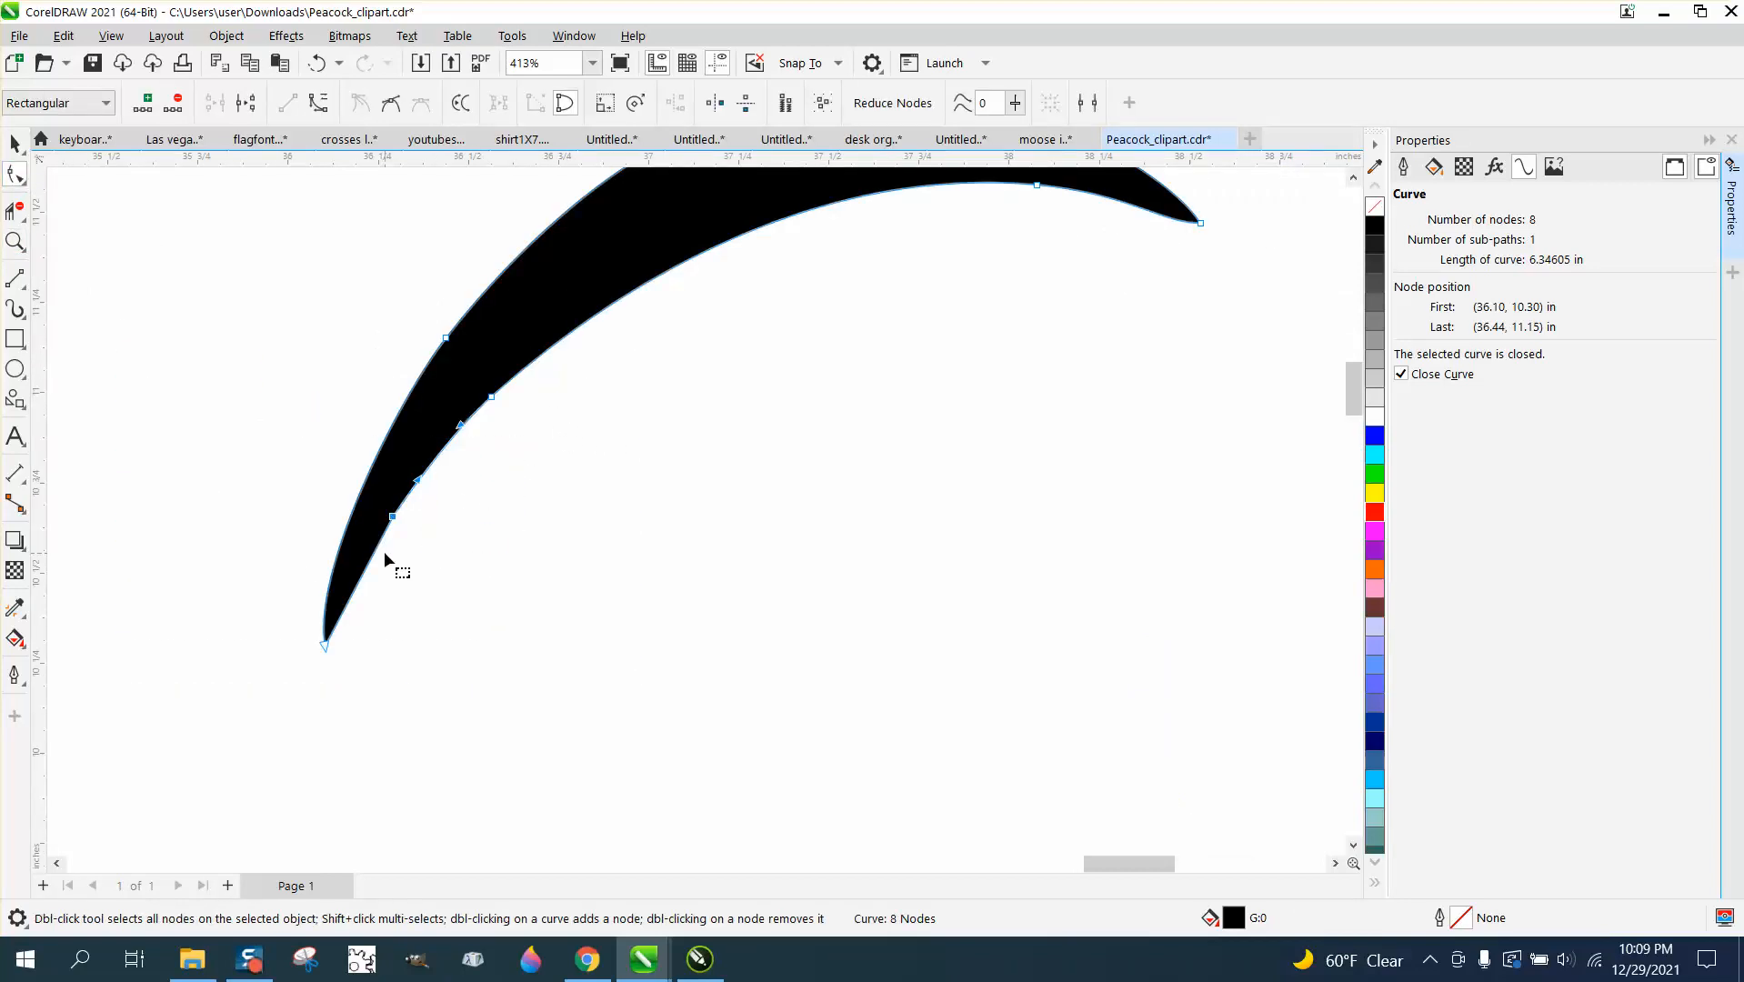
key(Delete)
drag(522, 382, 481, 417)
key(Delete)
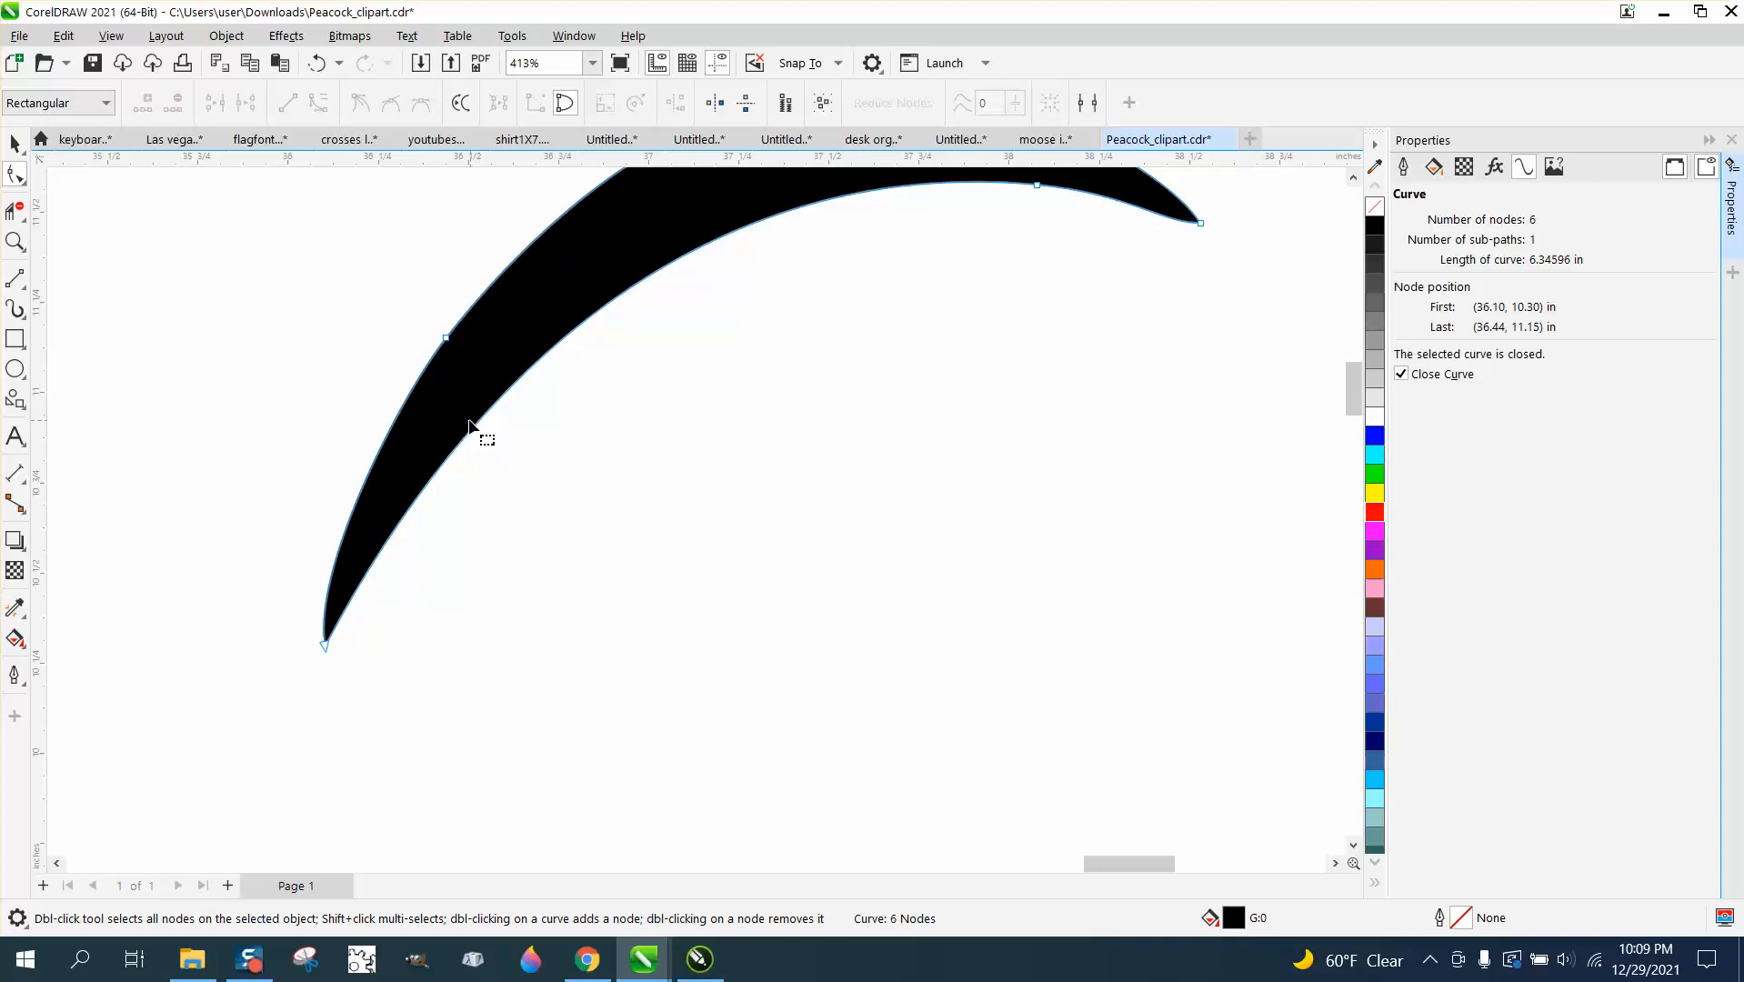
Remove the three intermediate nodes from the feather's outer edge, adjusting the curve handle at its upper tip along the way
scroll(548, 468, down, 4)
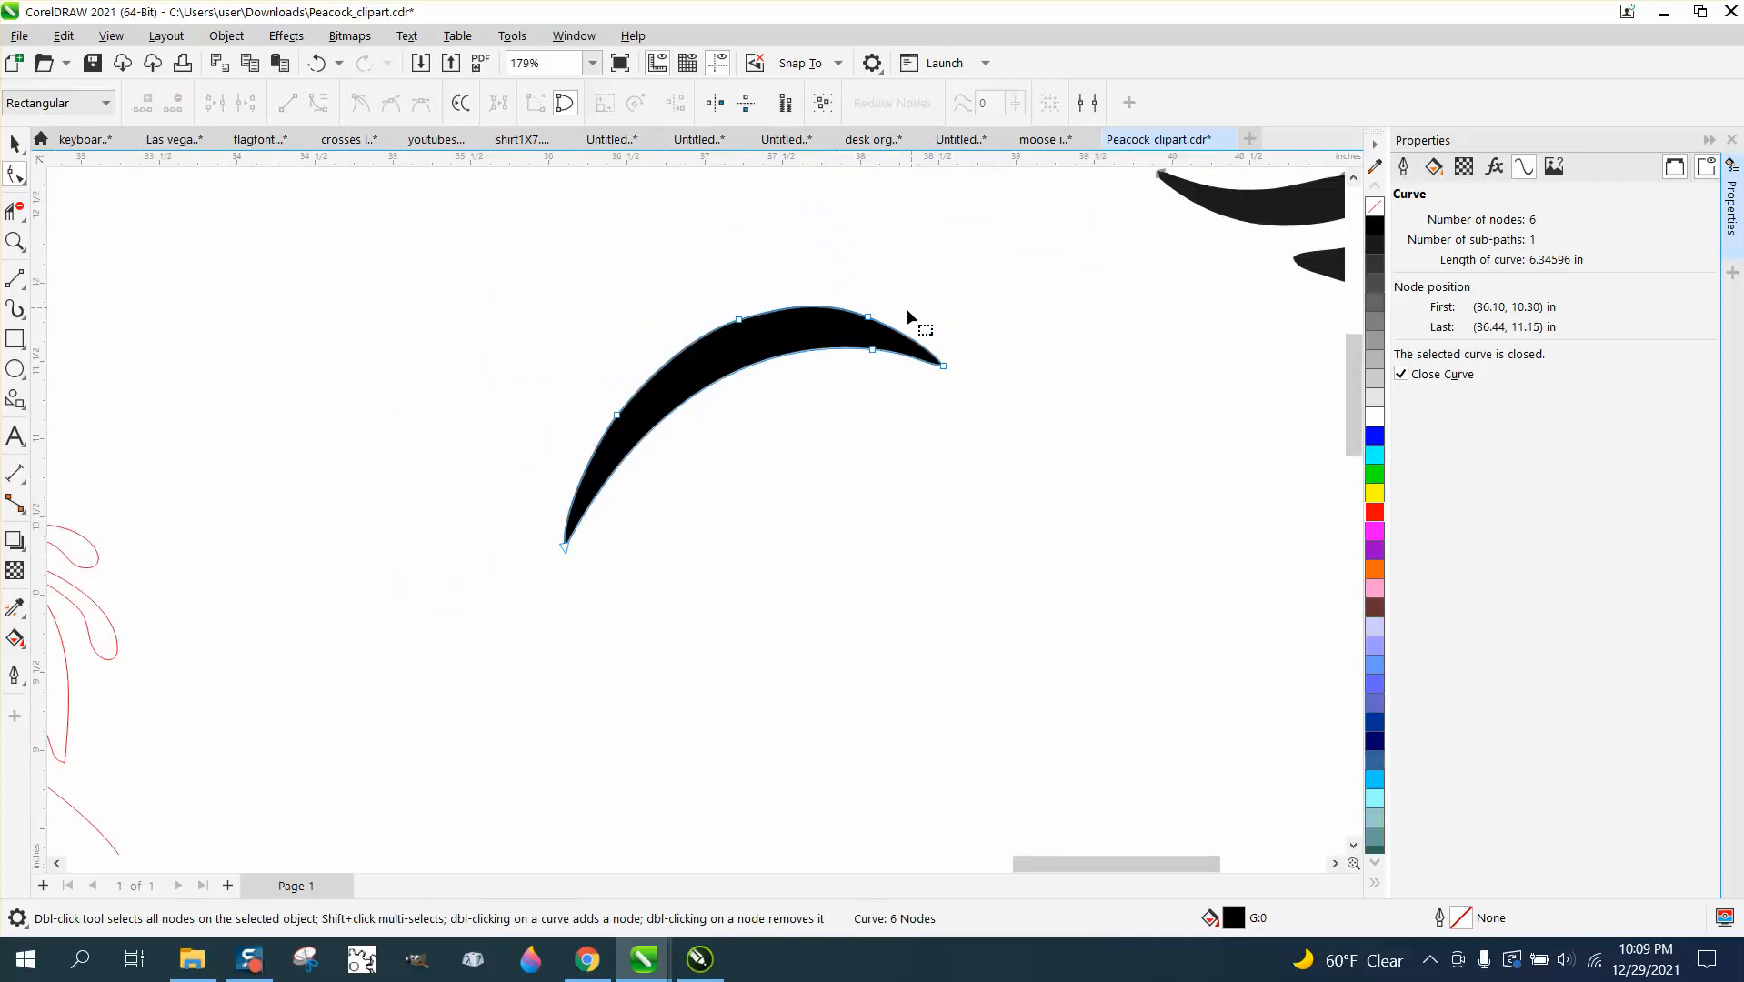
drag(899, 297, 837, 335)
key(Delete)
click(944, 367)
drag(906, 305, 891, 305)
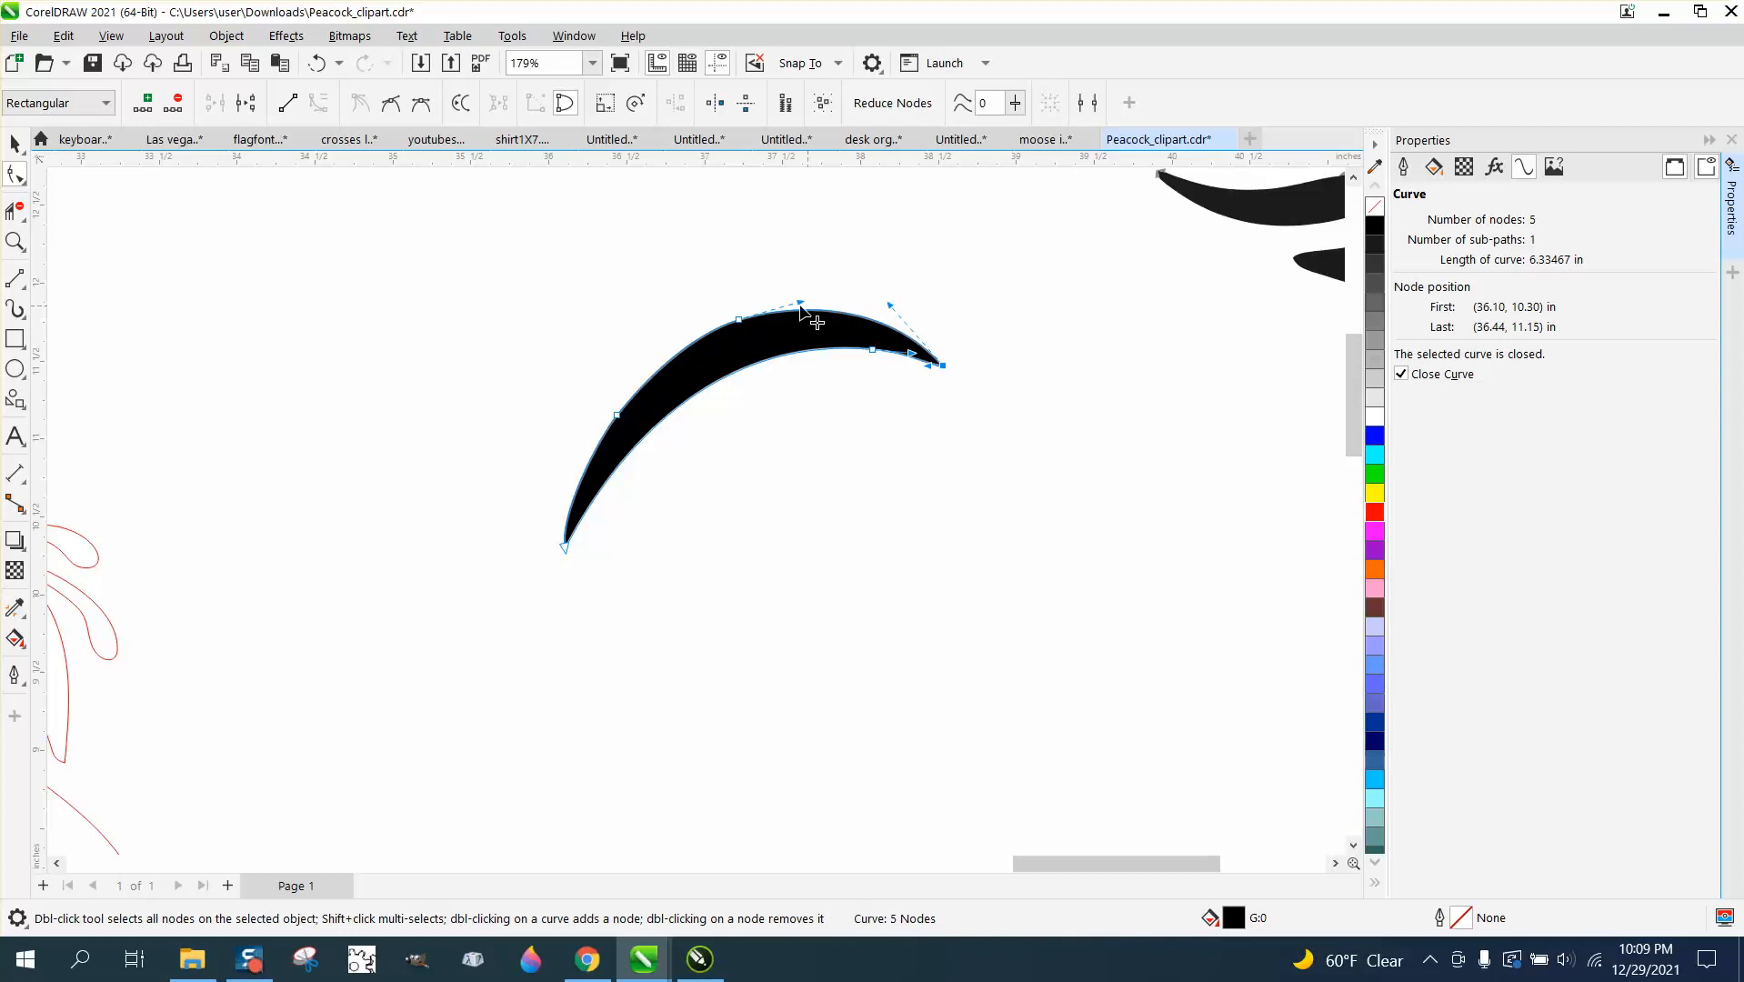
double_click(739, 319)
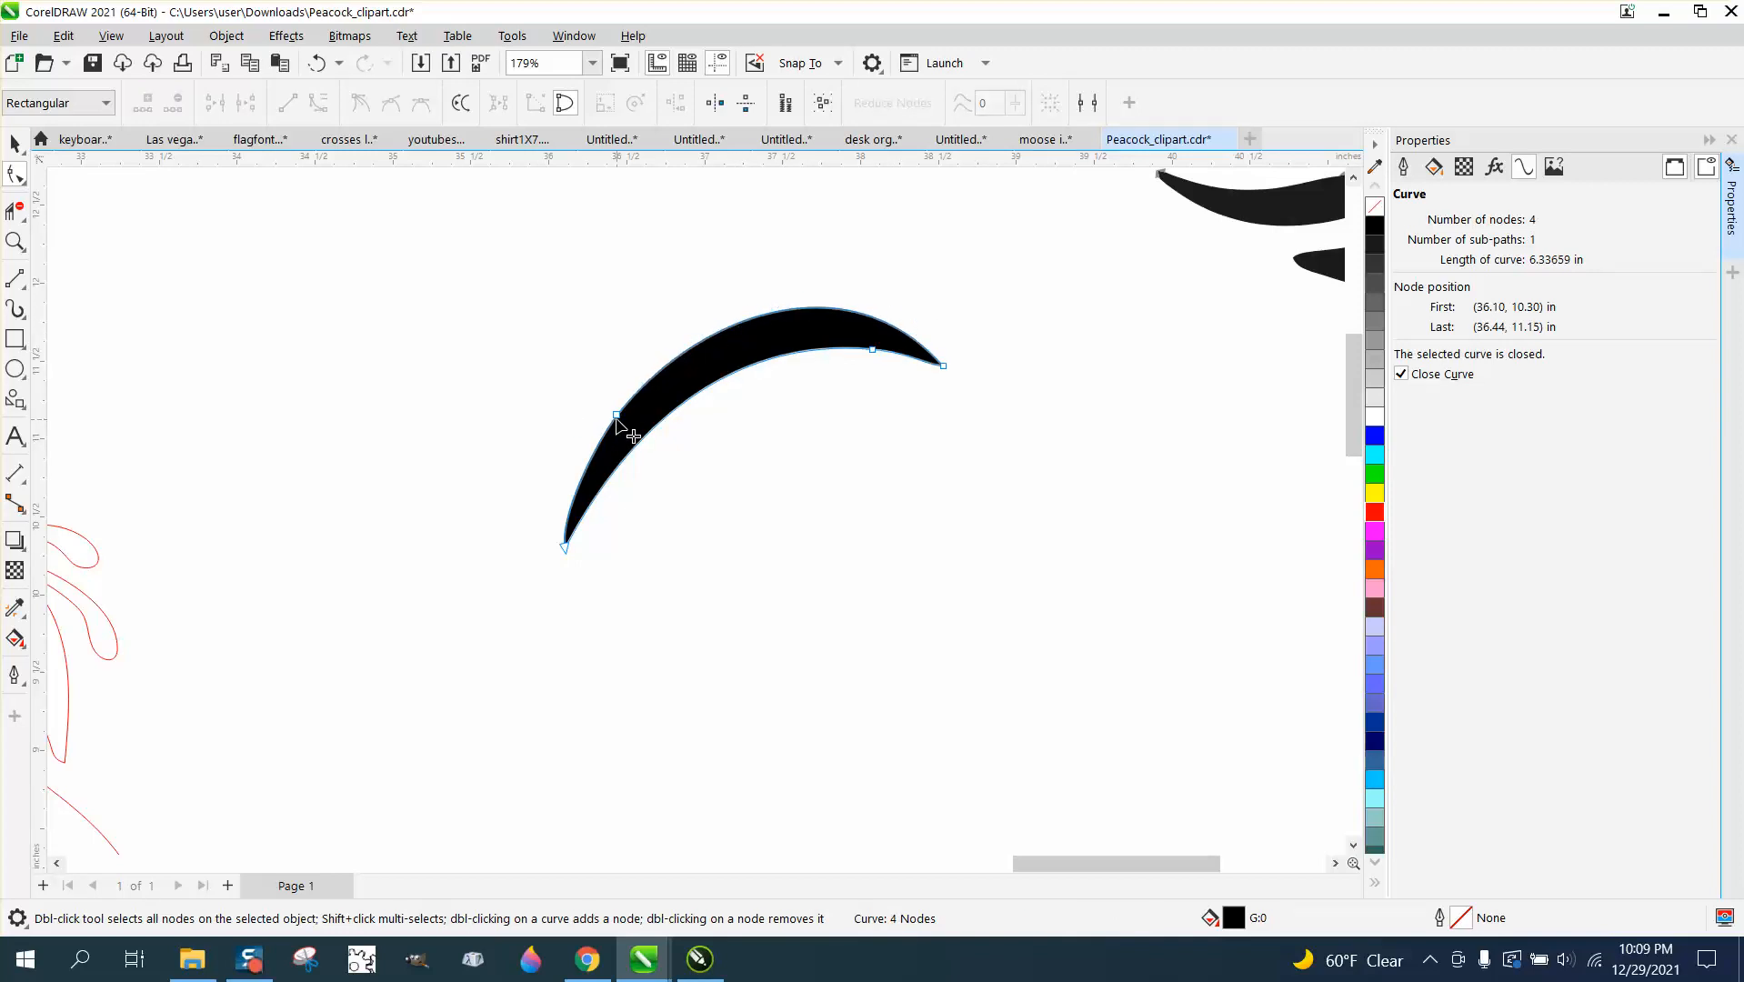
double_click(617, 417)
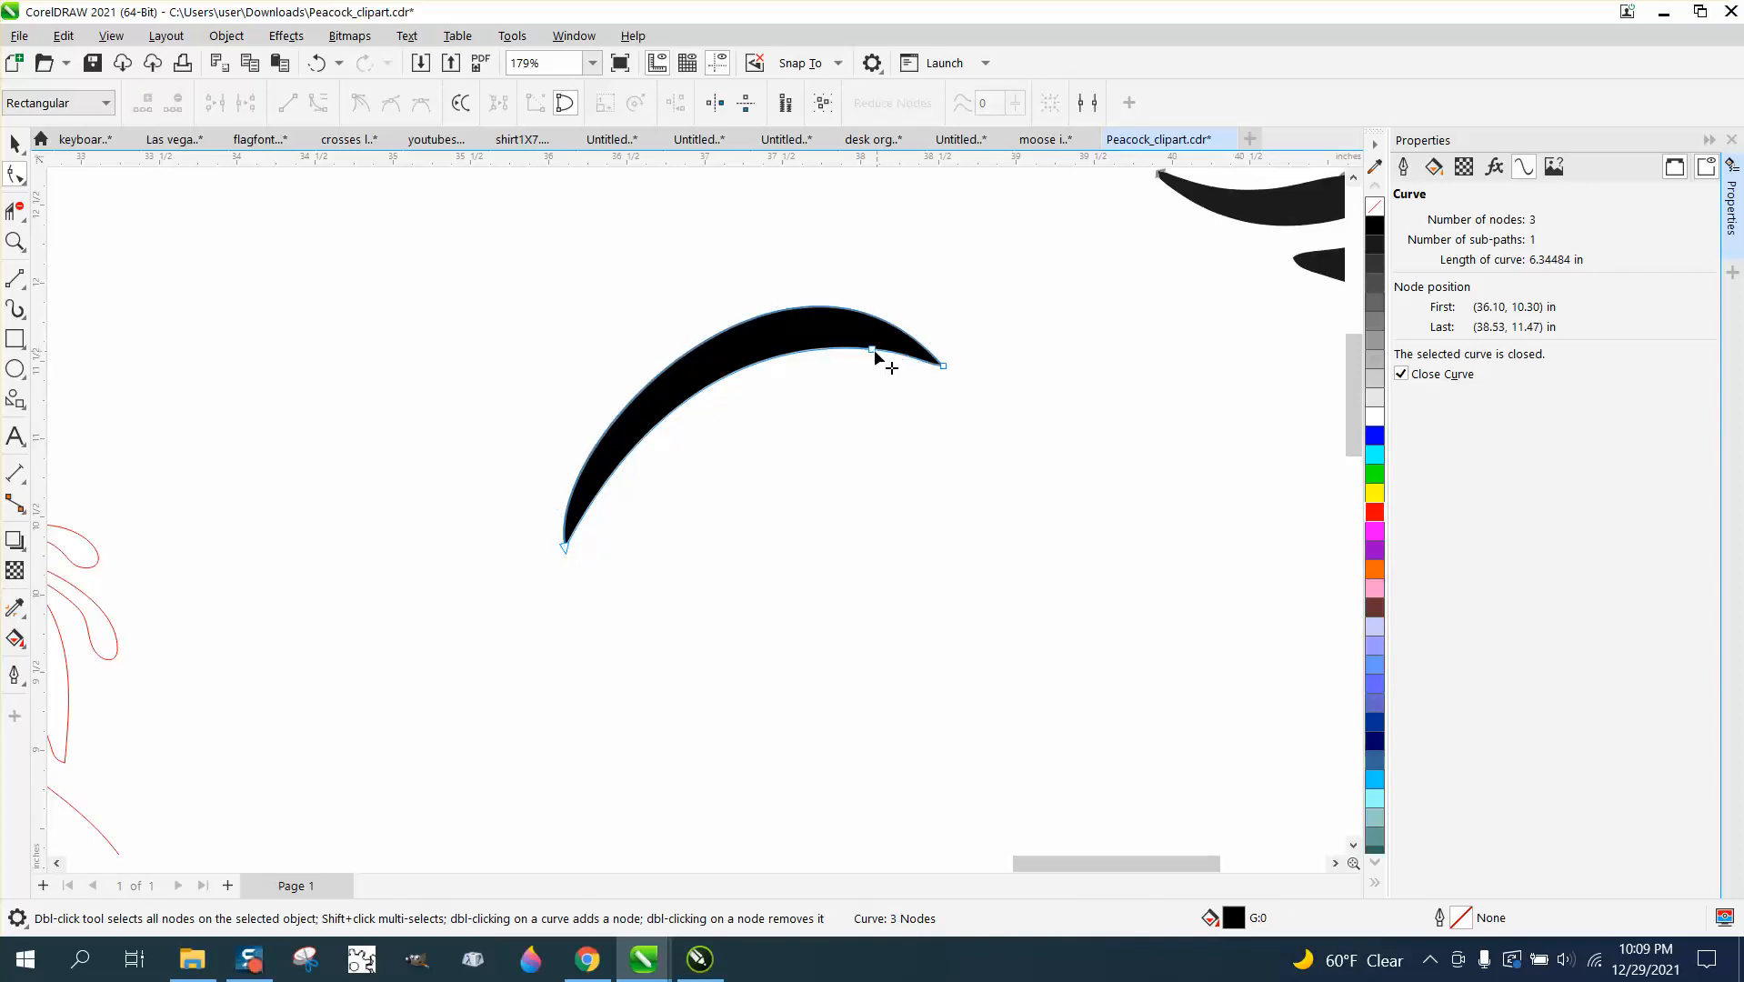
Try deleting the remaining intermediate node on the feather's inner edge, and undo the deletion
double_click(873, 350)
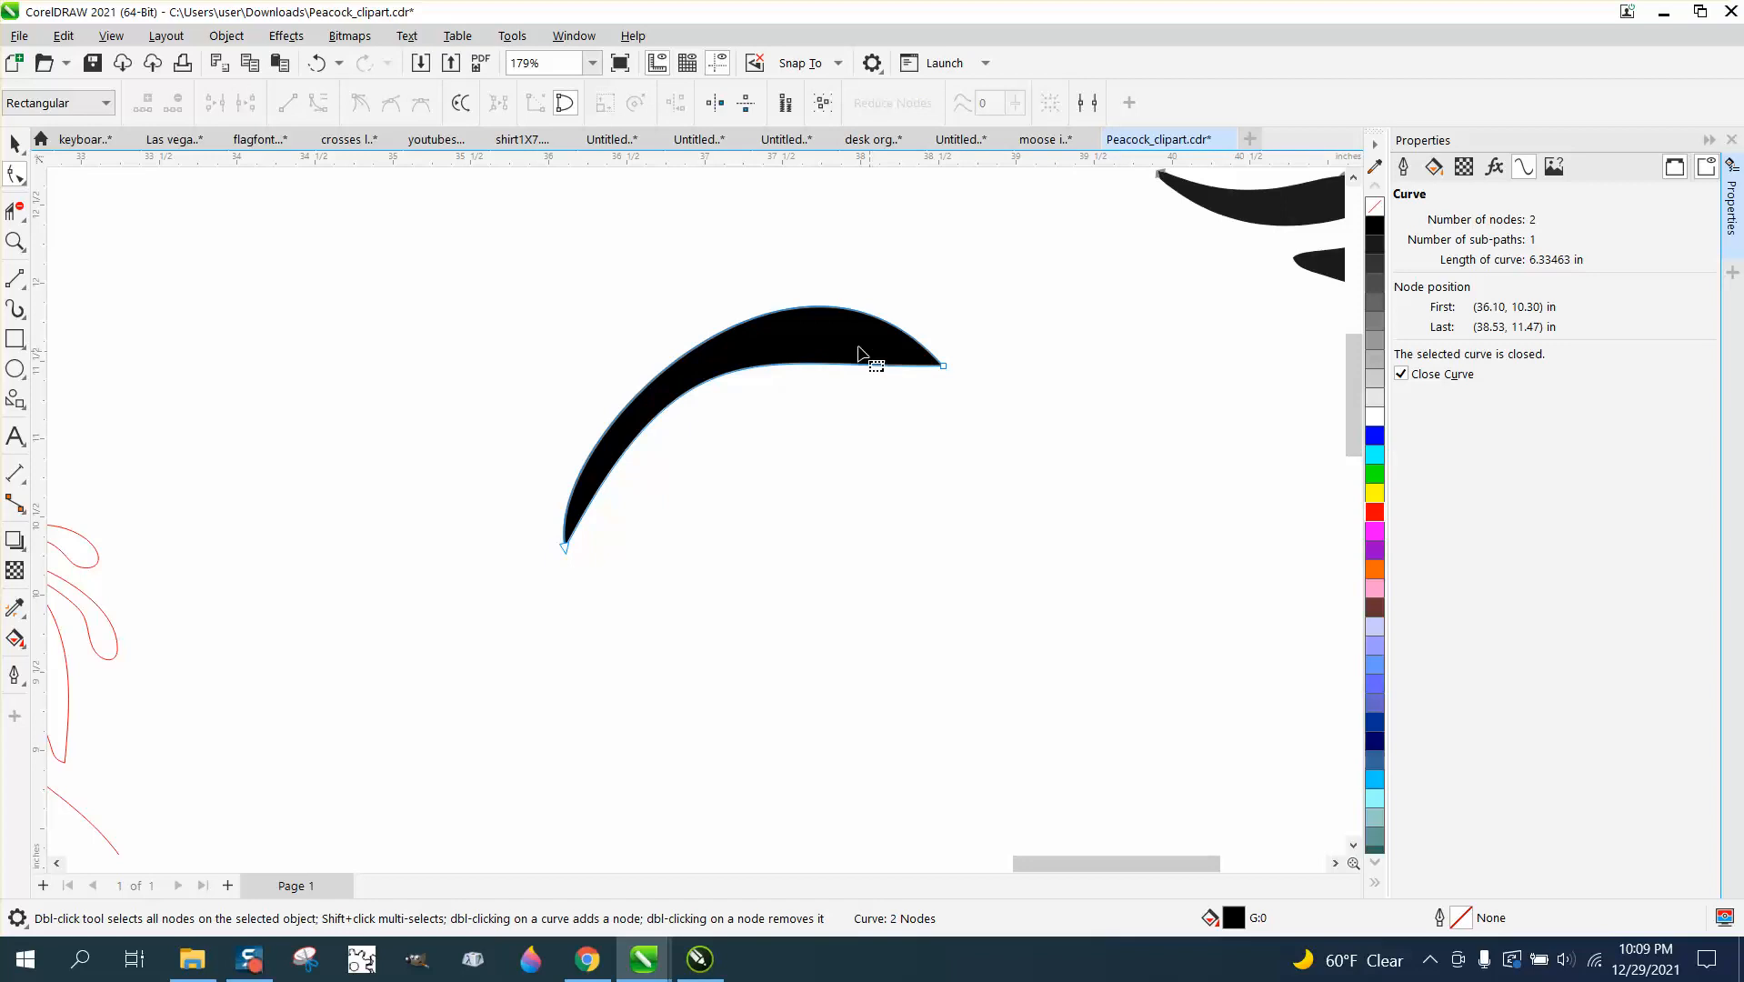
click(314, 66)
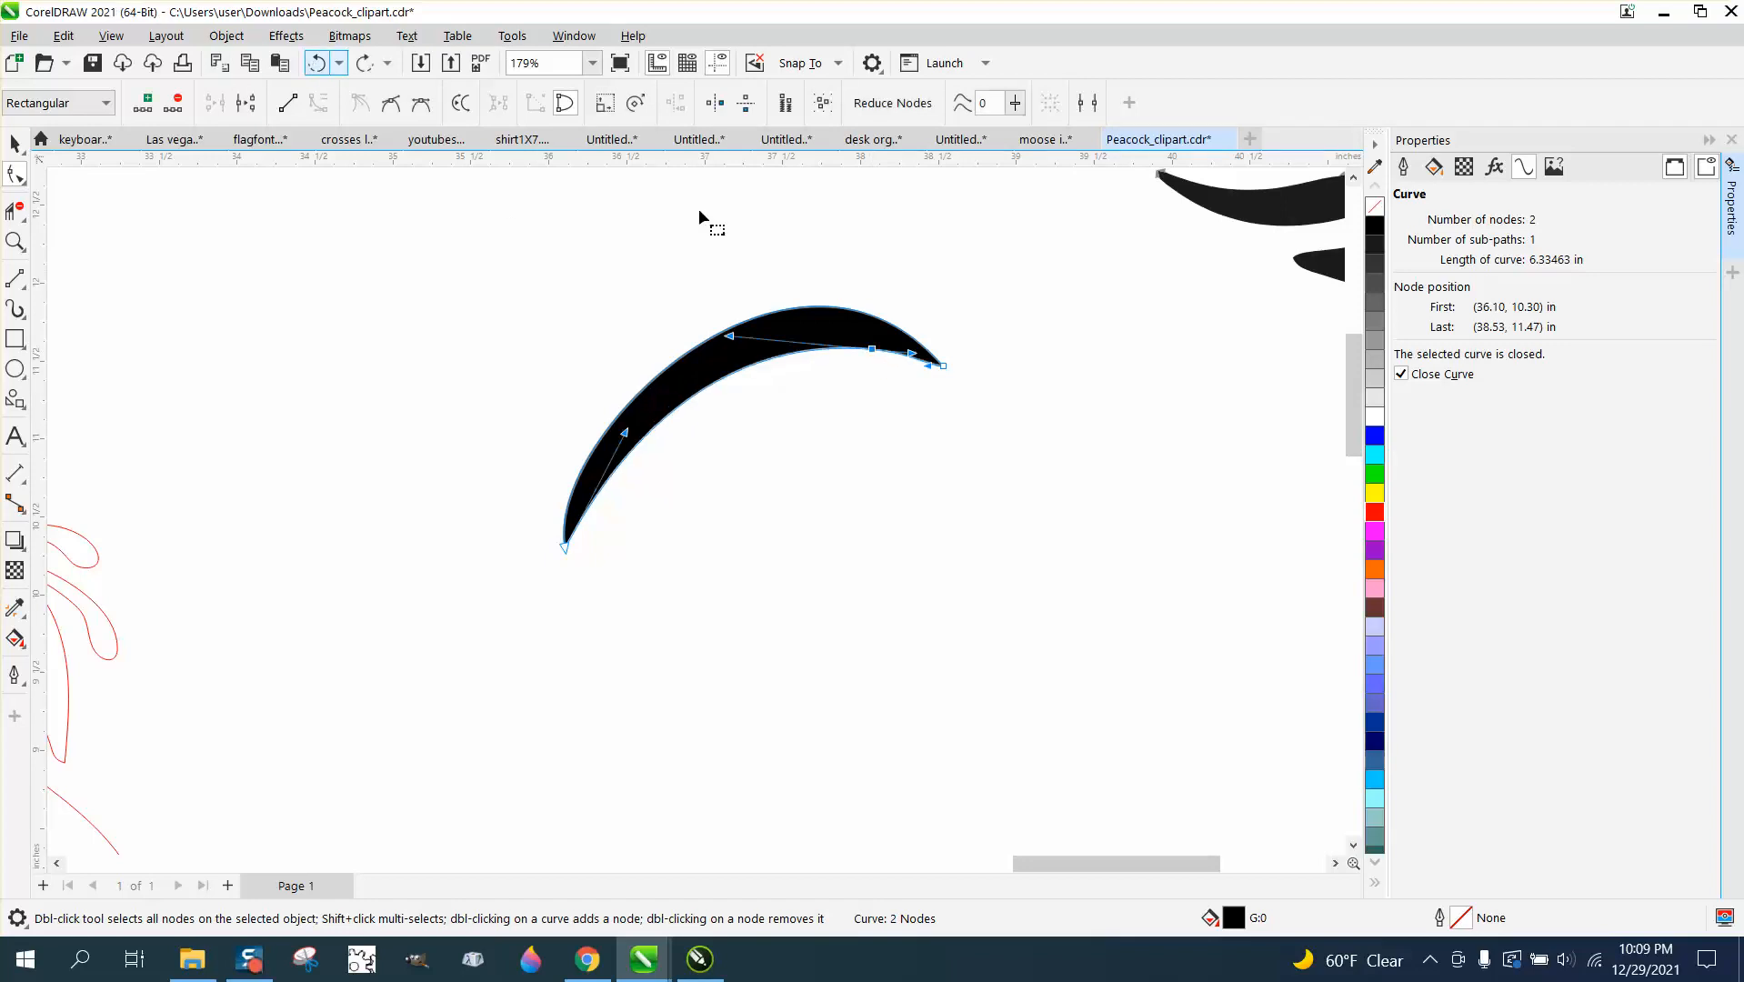
Pull in the curve handle at the feather's upper tip to slim its outer edge slightly
click(943, 366)
drag(793, 196, 797, 209)
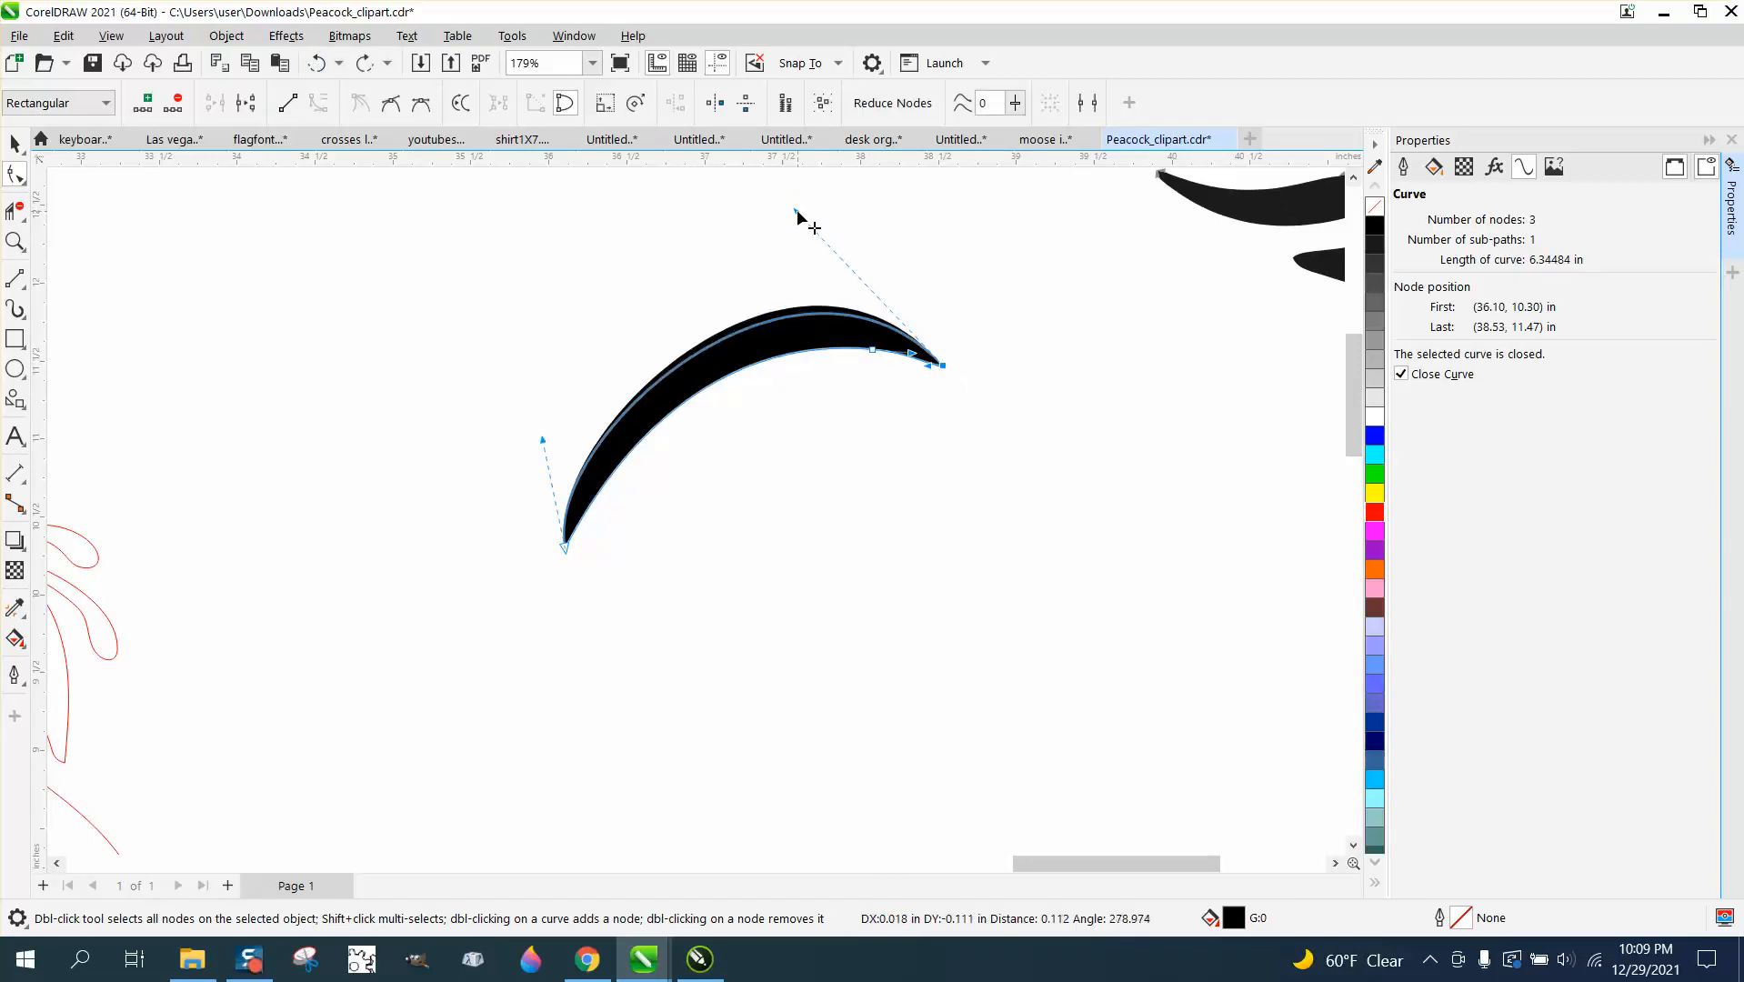
click(15, 143)
Move the slimmed feather to the upper end of the neck curve, and shift the black peacock group up and away from it
scroll(322, 435, down, 2)
scroll(650, 482, down, 2)
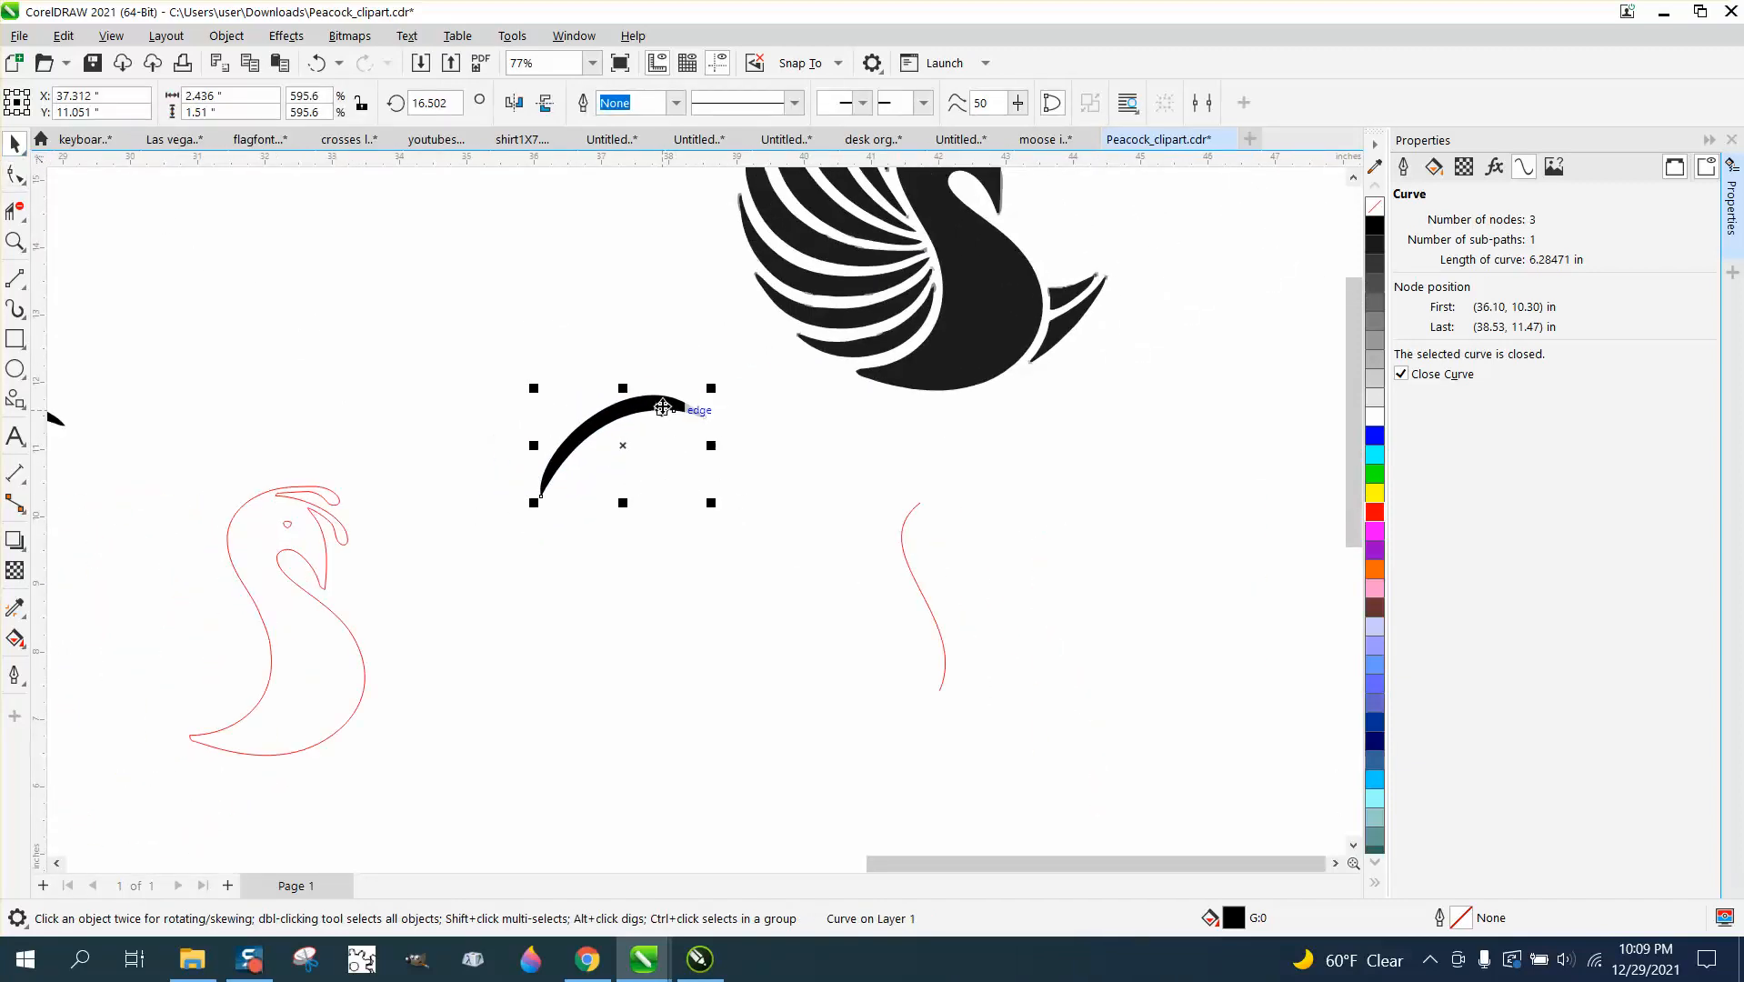
drag(667, 408, 924, 450)
scroll(816, 463, down, 3)
drag(898, 382, 1058, 310)
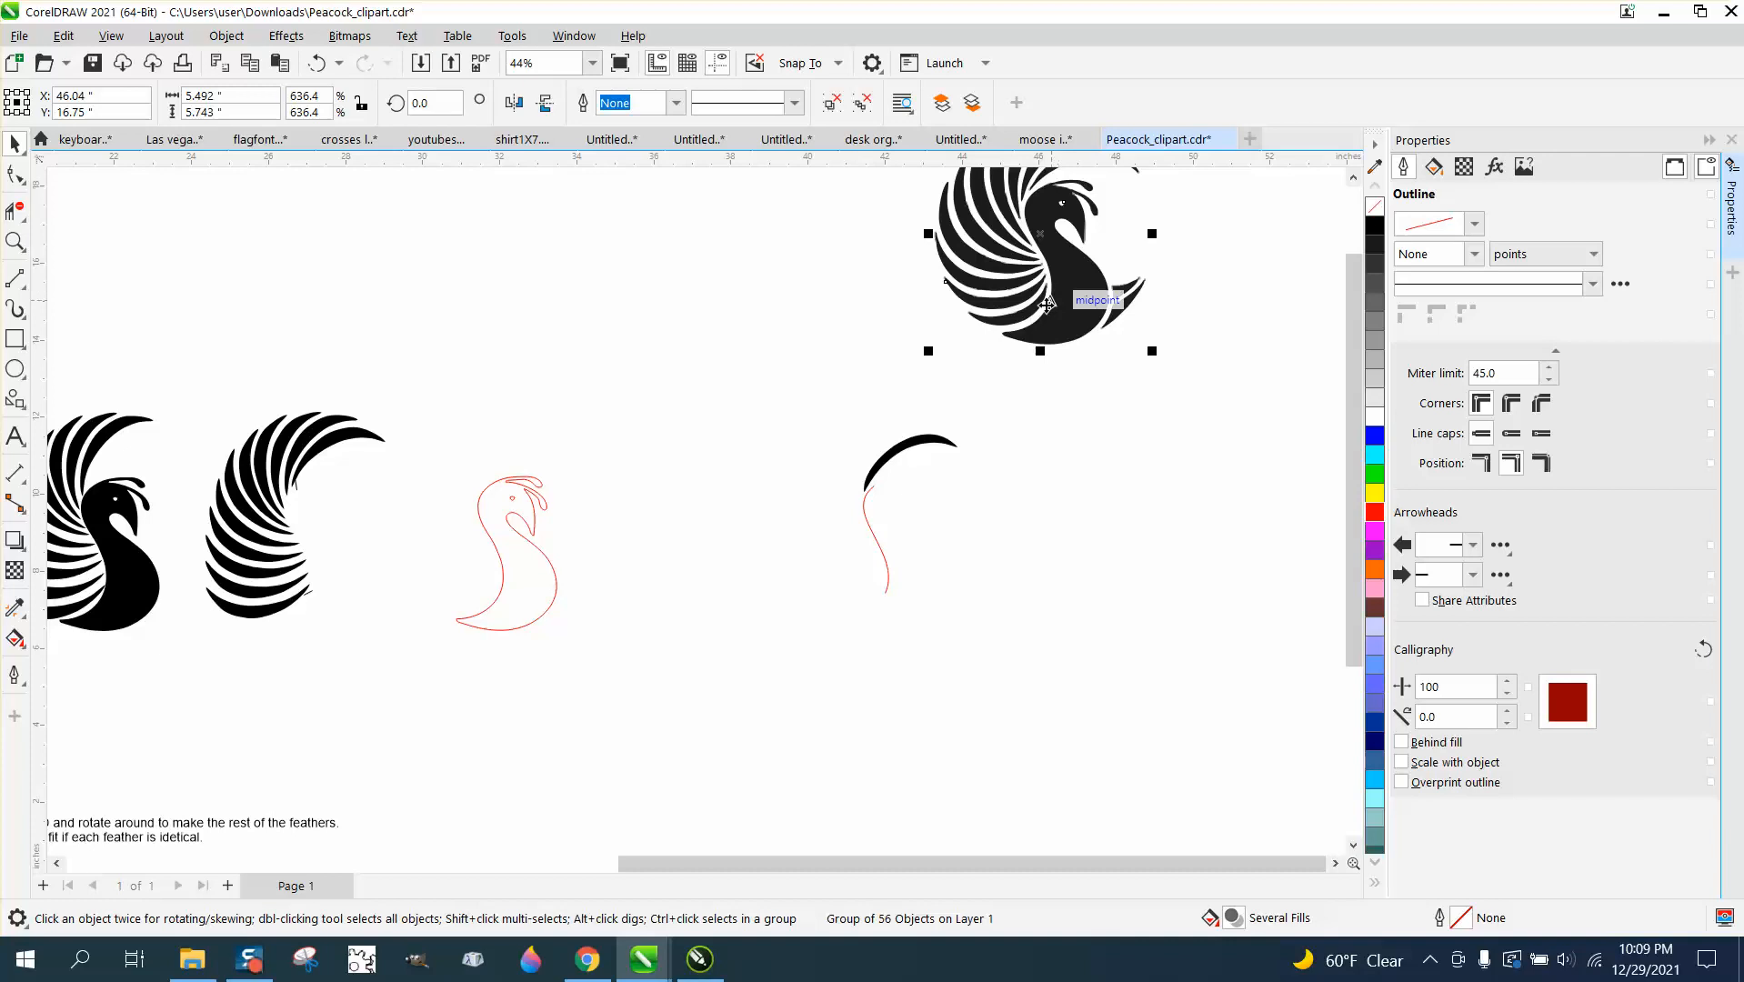
Try shifting the red body outline 10 inches right over the neck curve, and return it to its original place
click(16, 241)
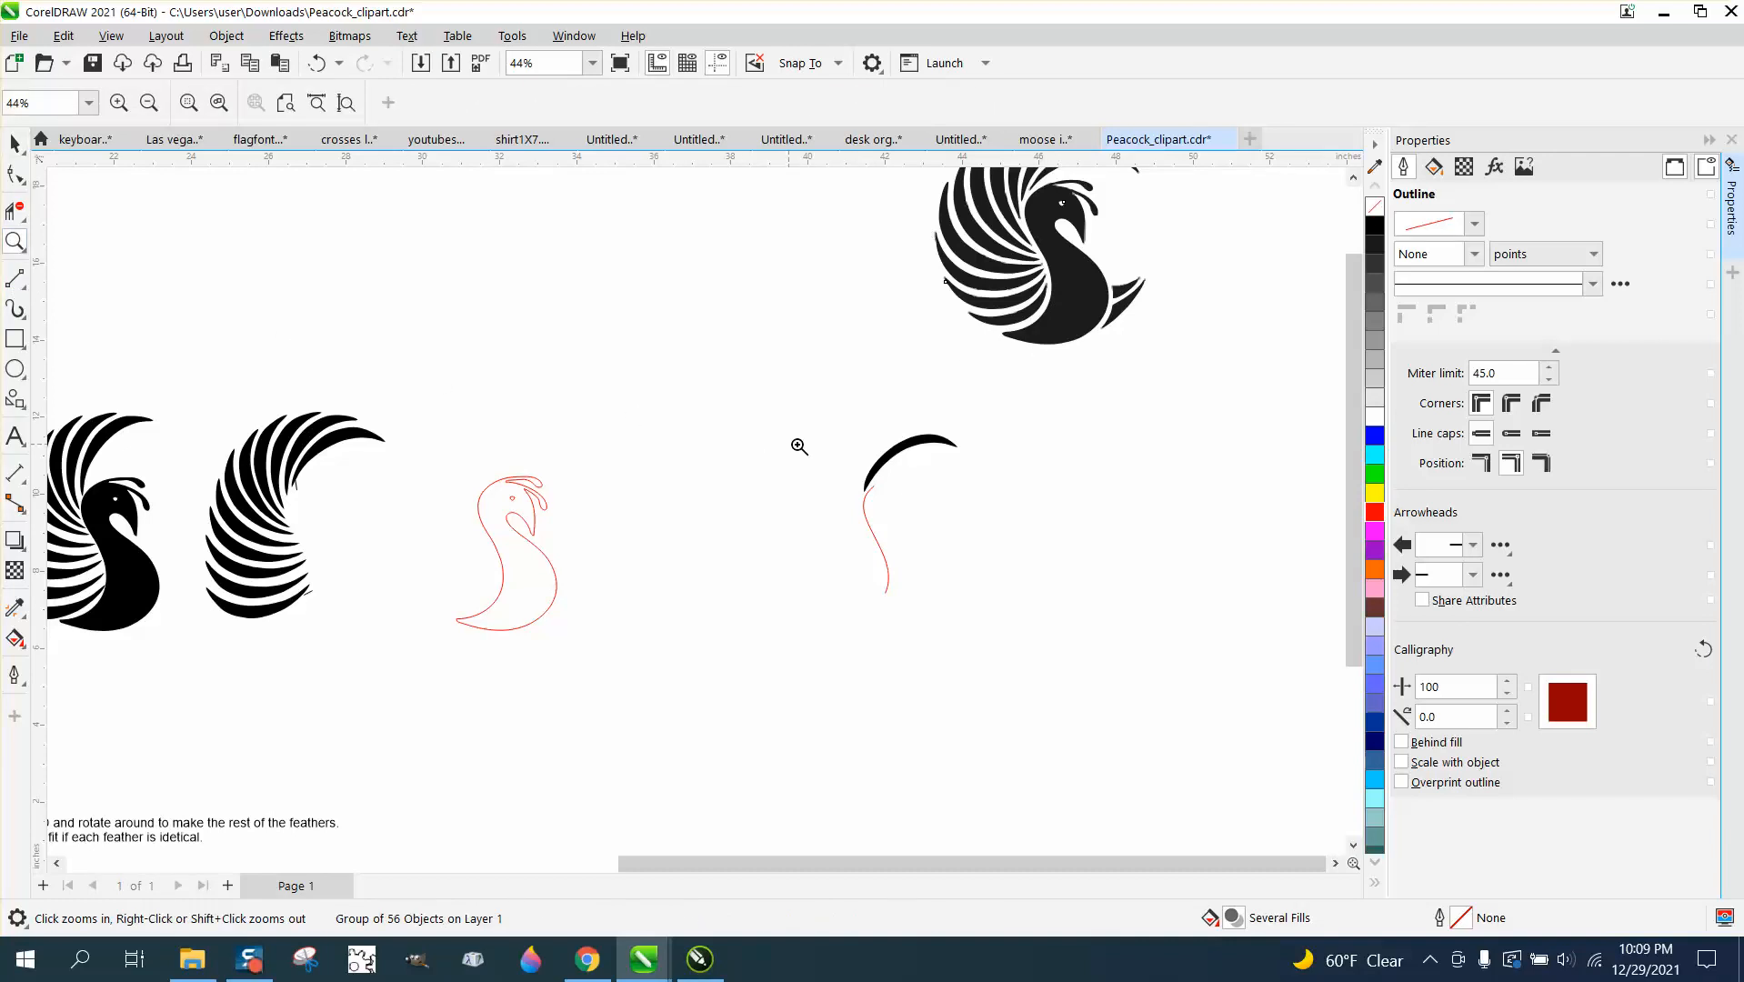
click(14, 144)
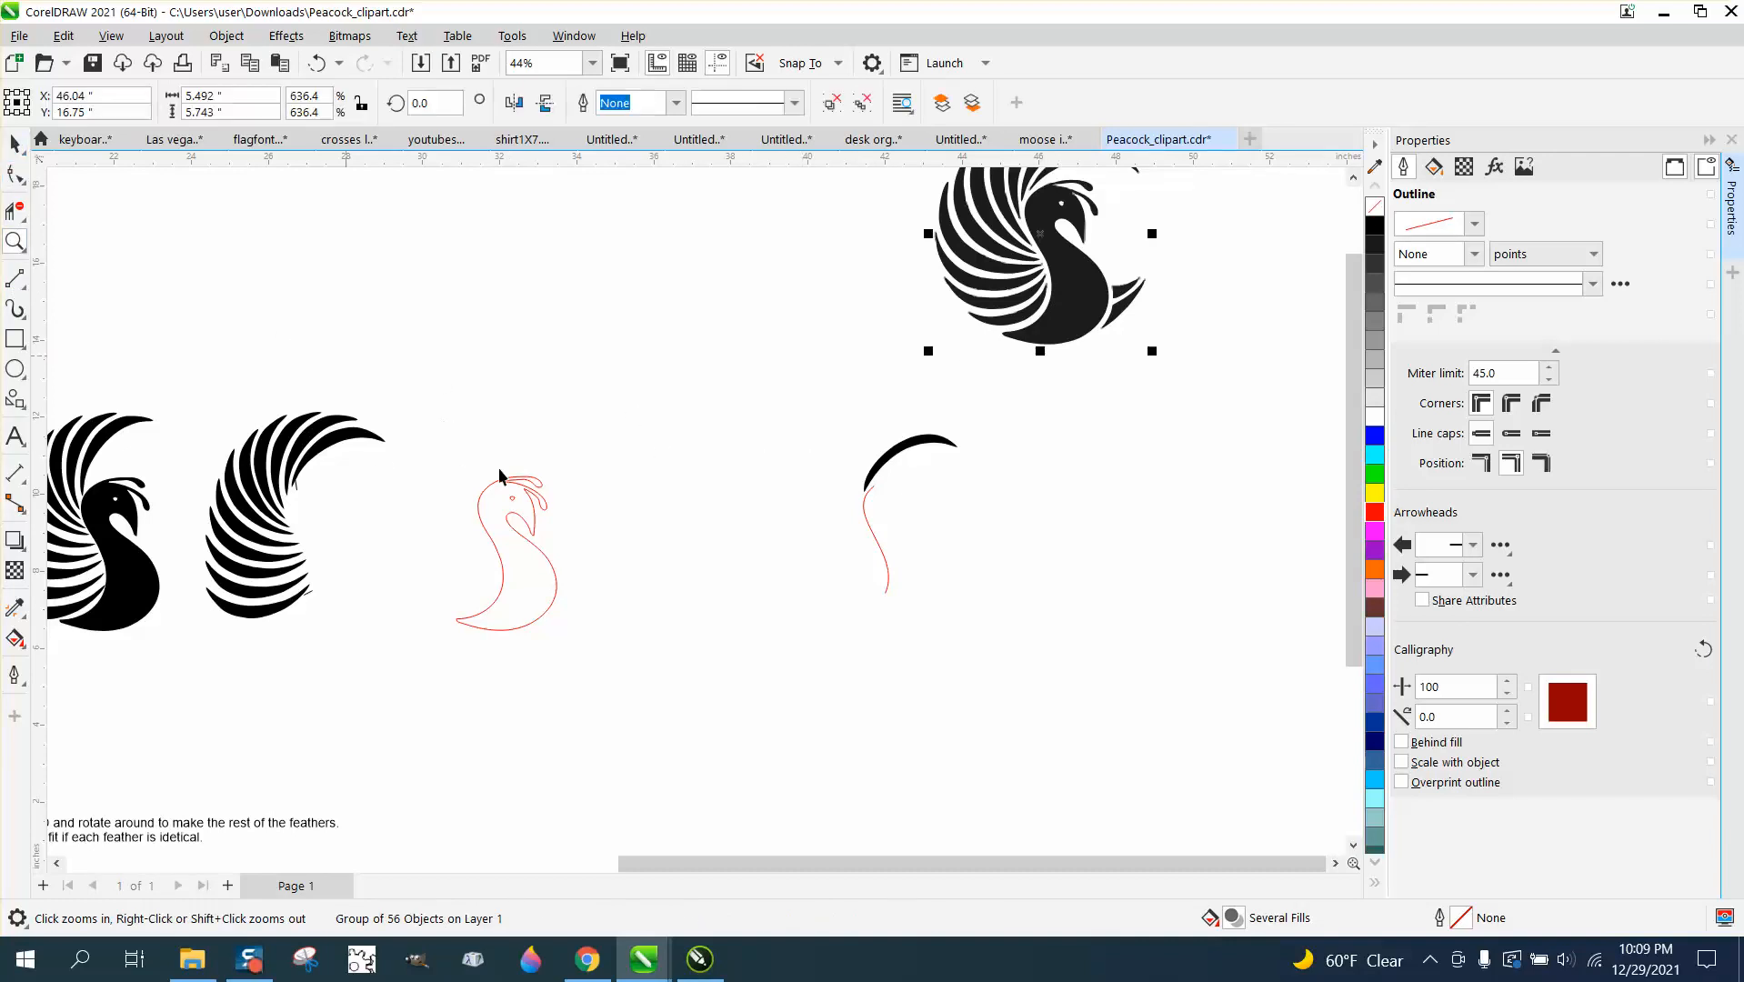
click(510, 518)
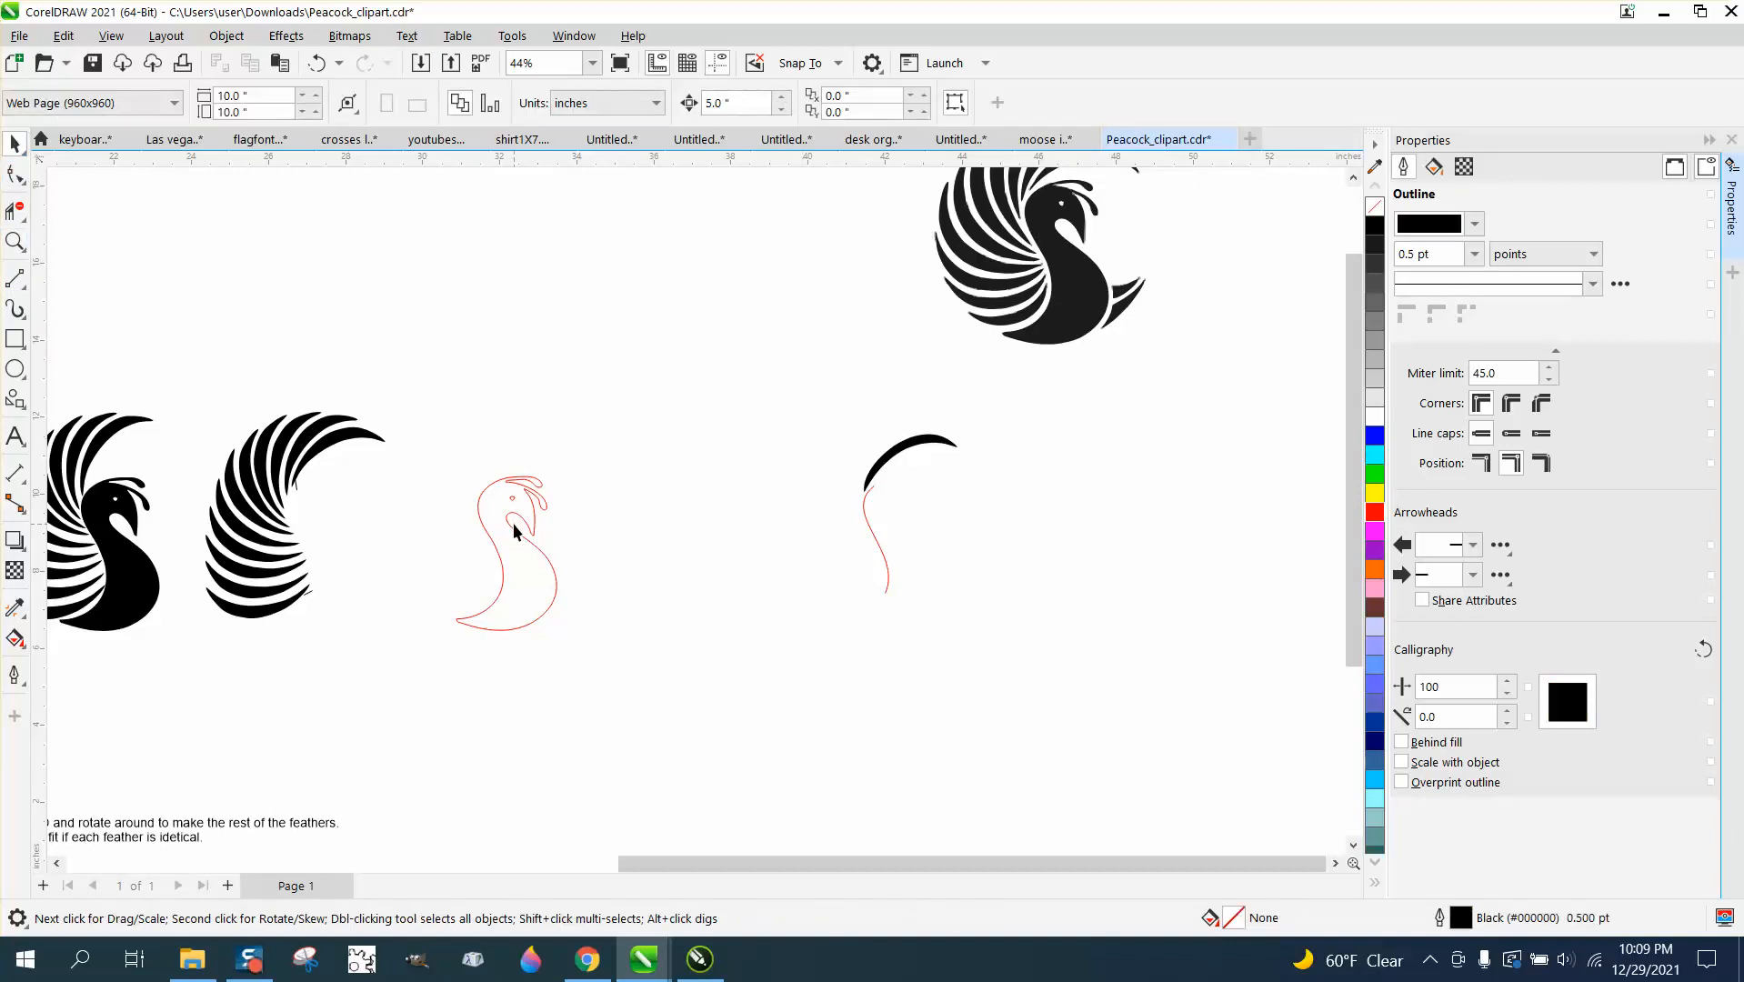
click(498, 515)
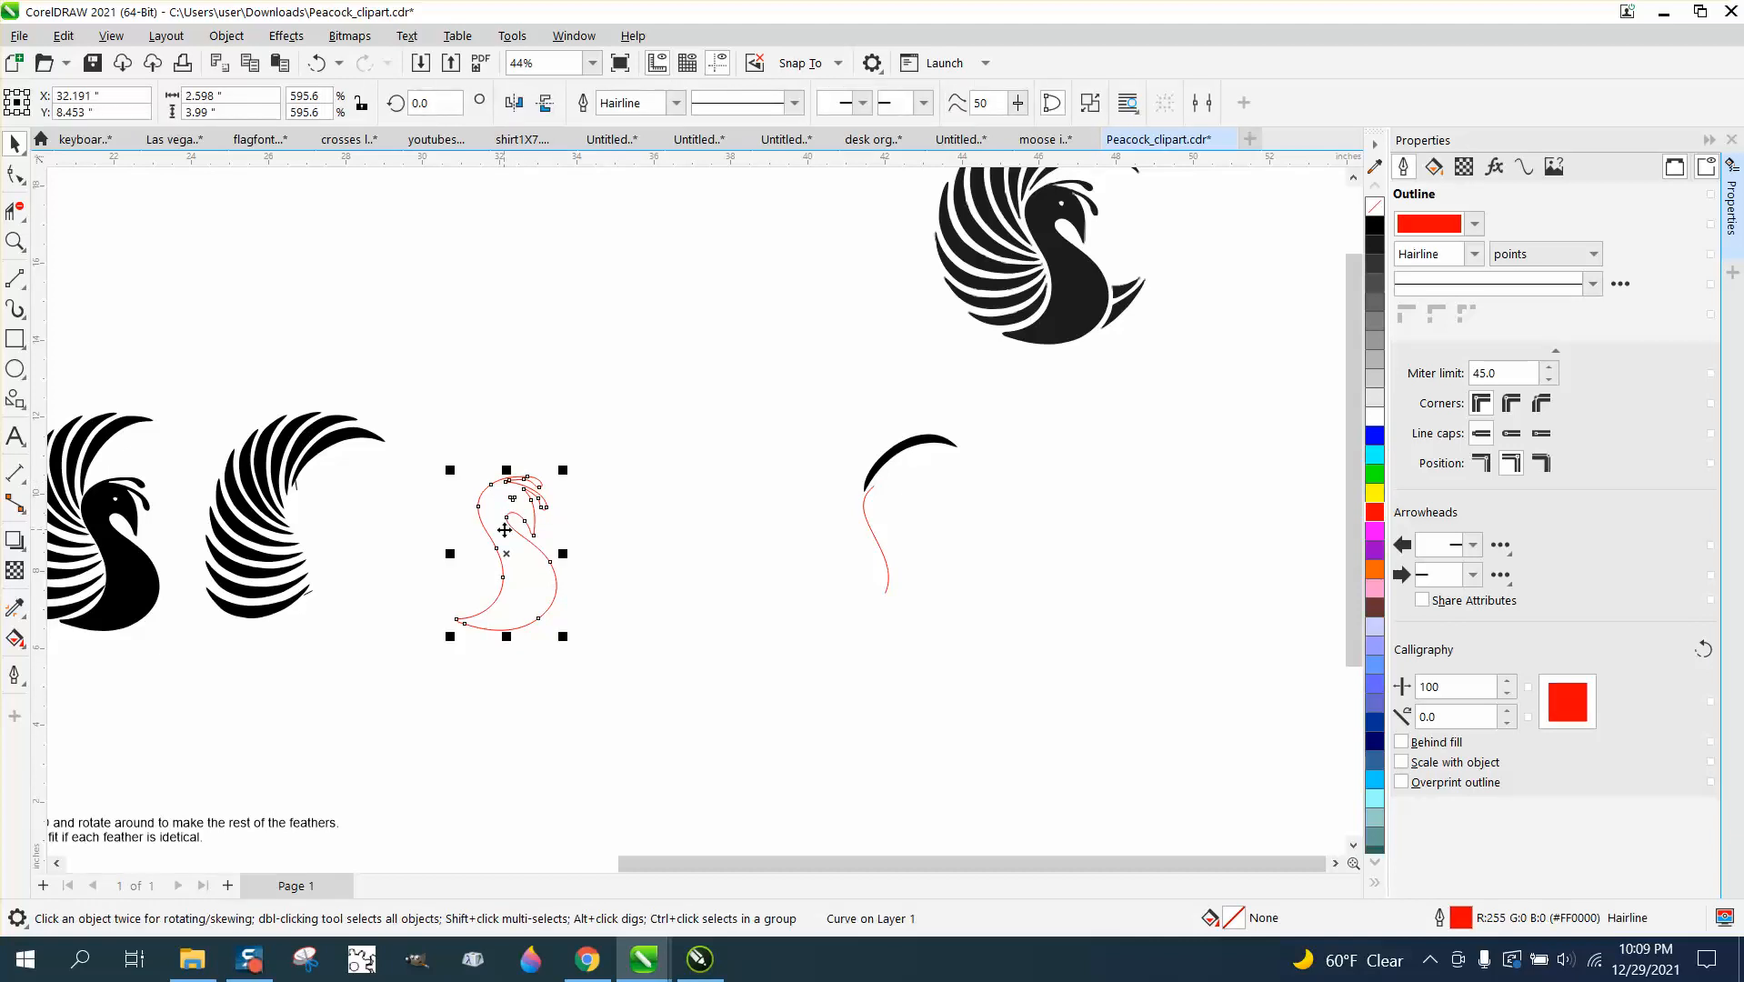
key(Right)
key(Right)
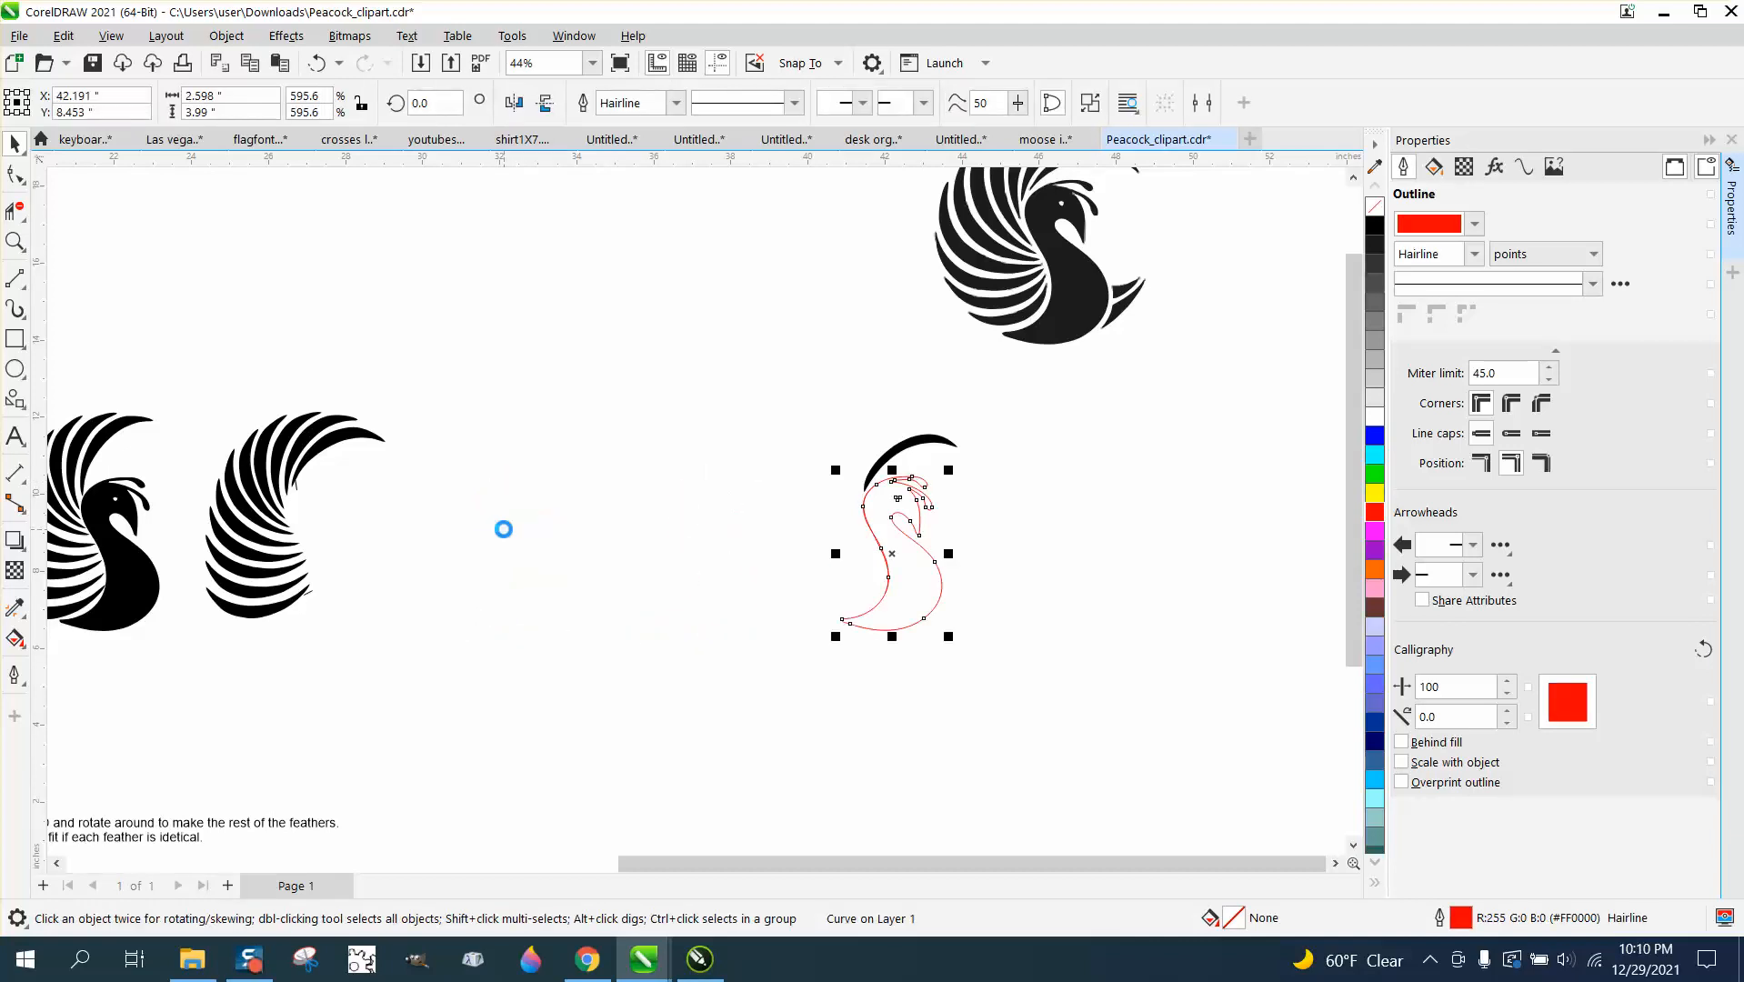
key(Left)
key(Left)
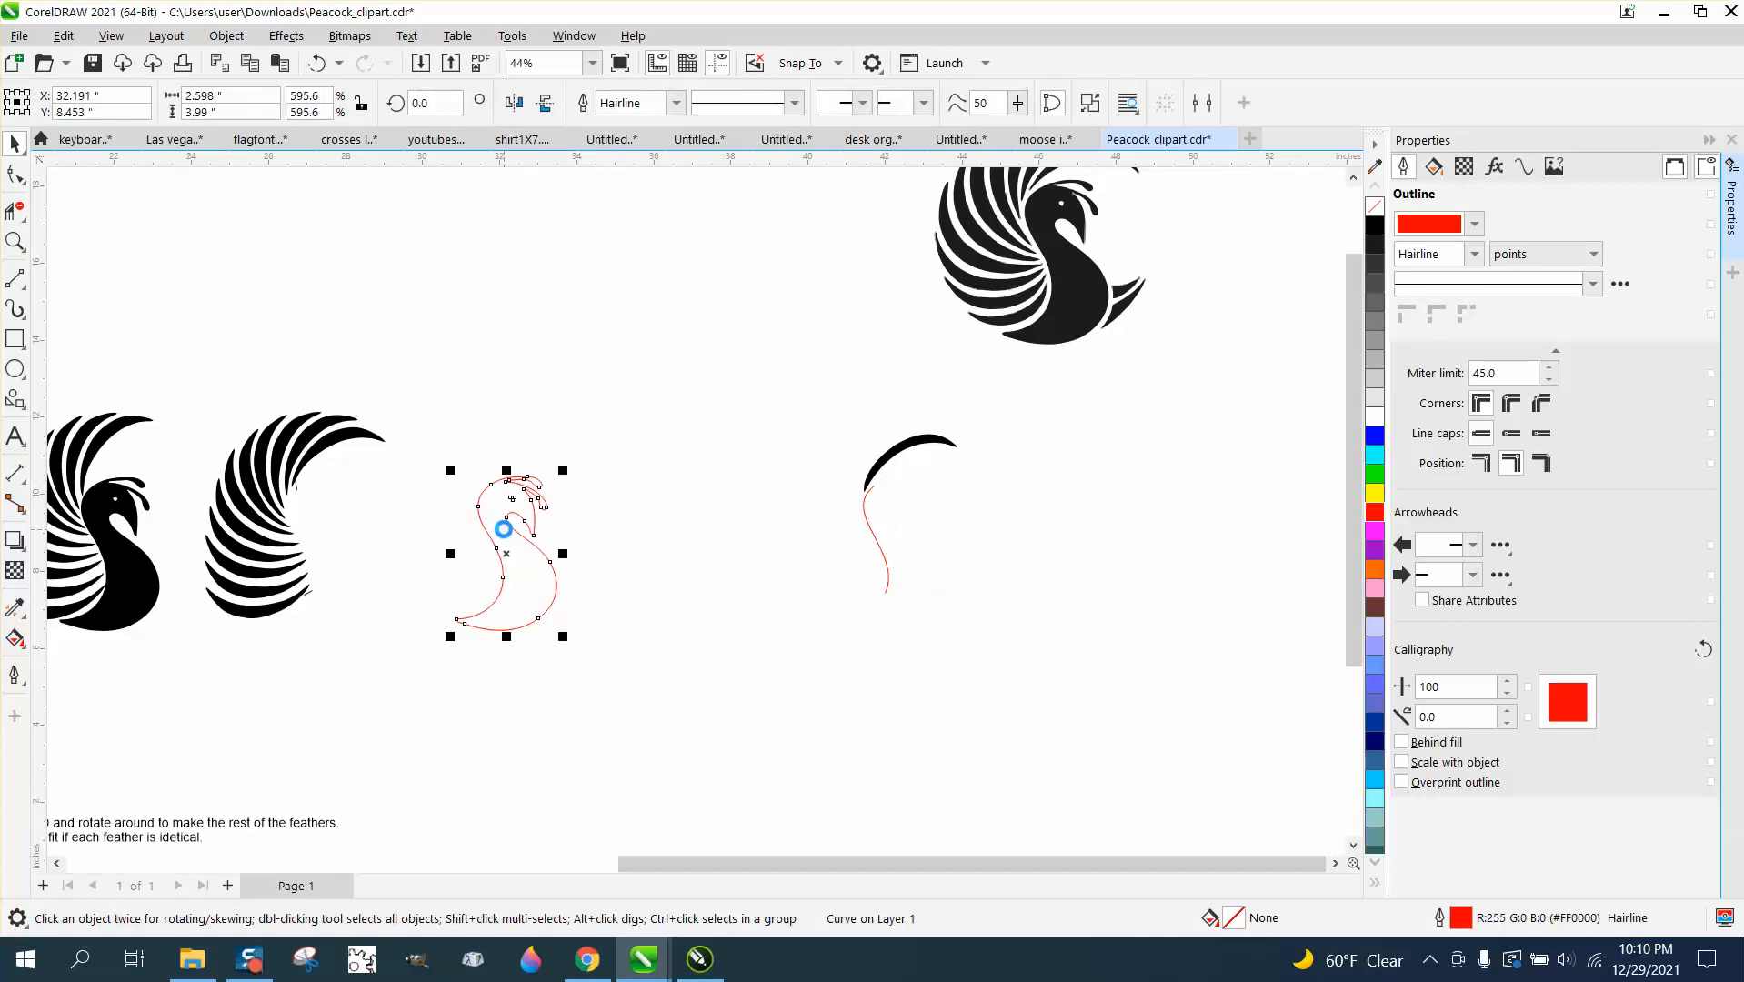
Check the neck curve's nodes and move the feather so its lower tip sits on the curve near its upper end
key(z)
drag(804, 403, 1119, 667)
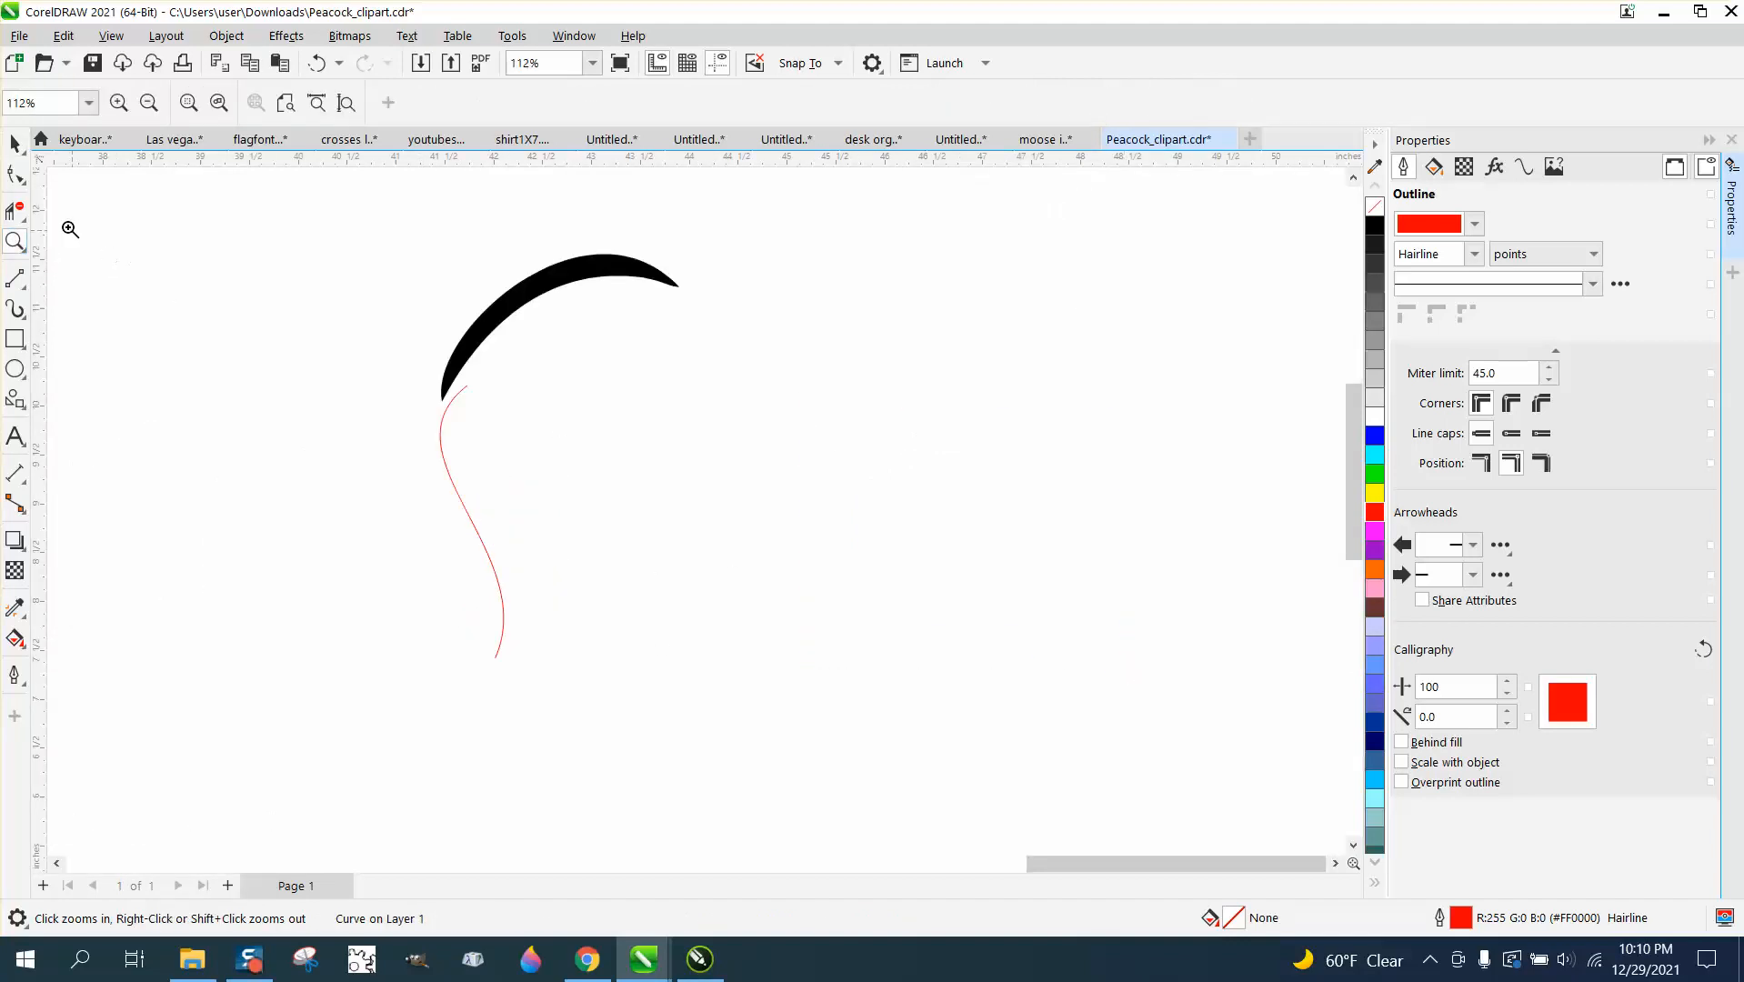
click(15, 174)
click(441, 449)
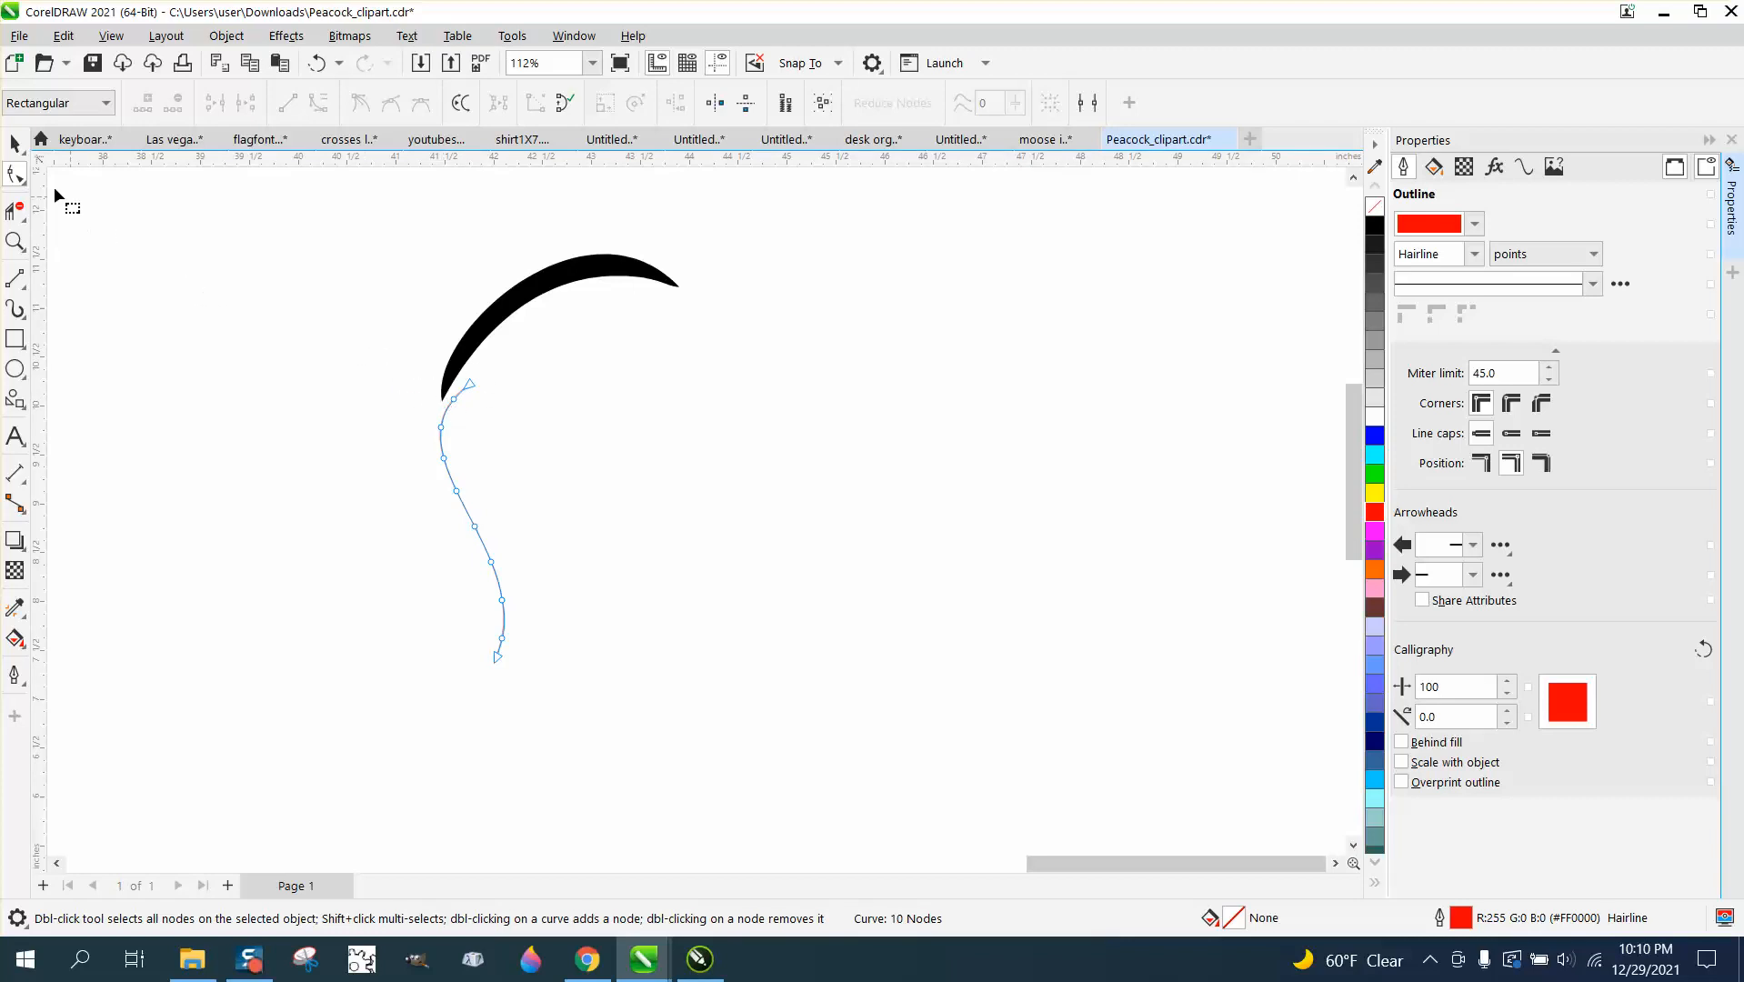
click(16, 143)
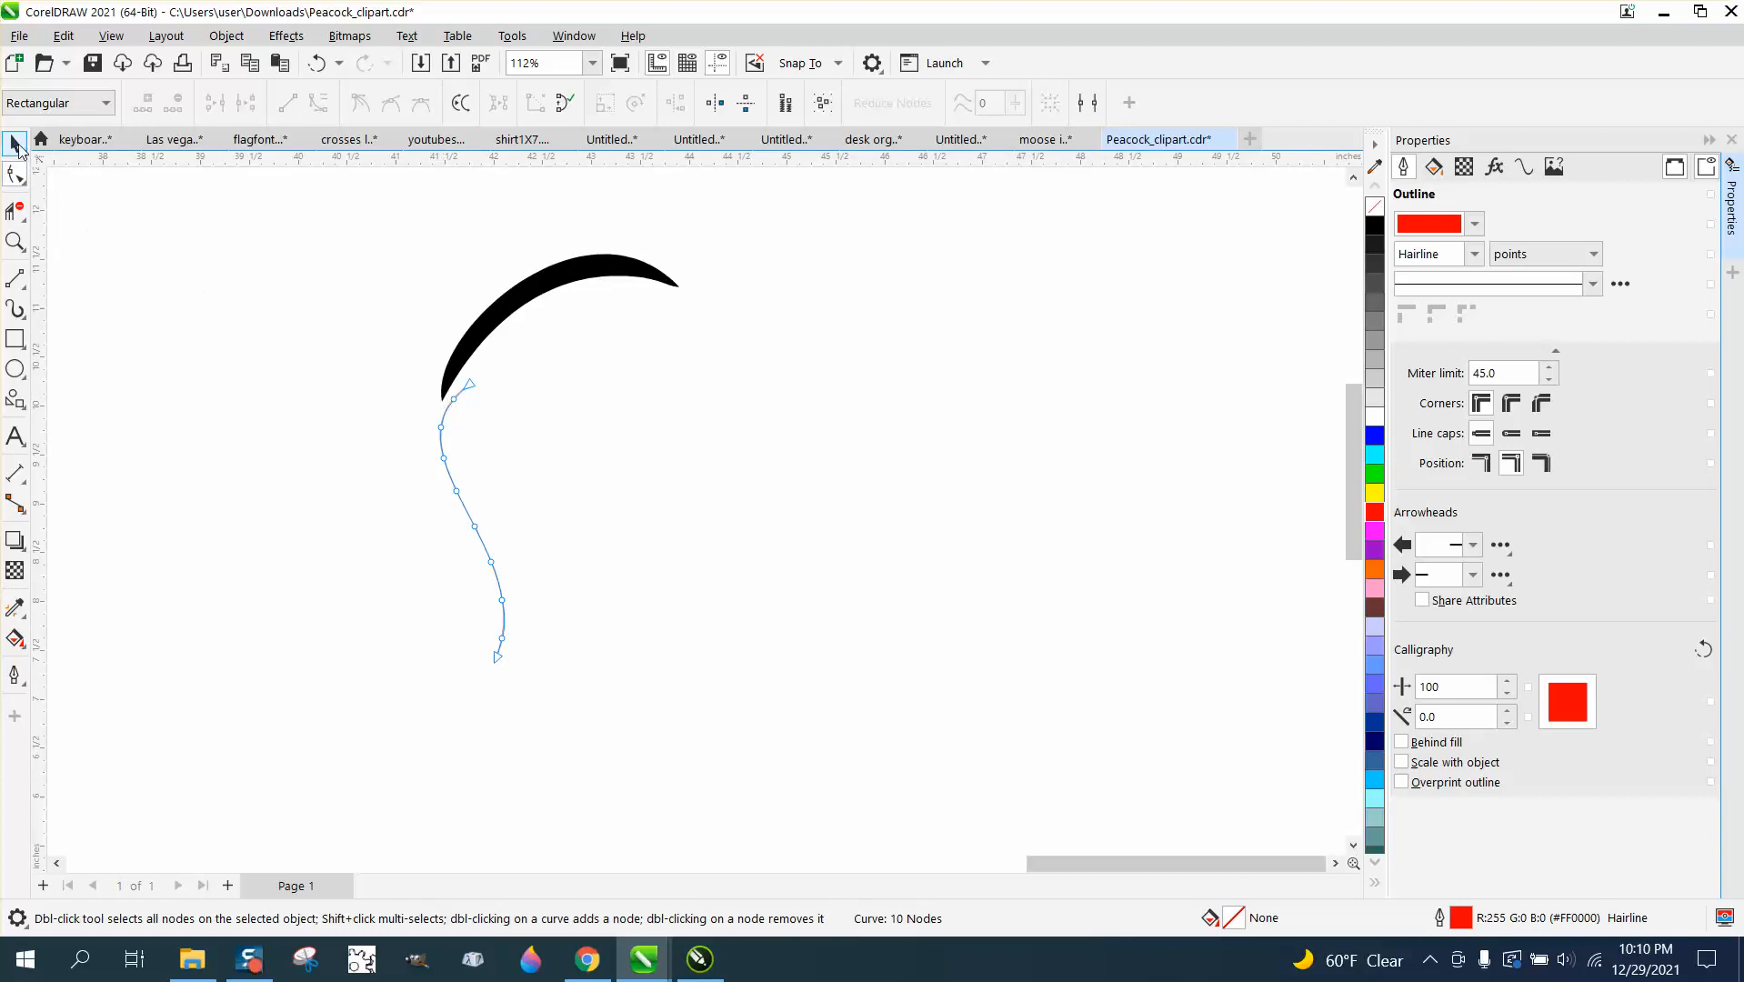
click(446, 400)
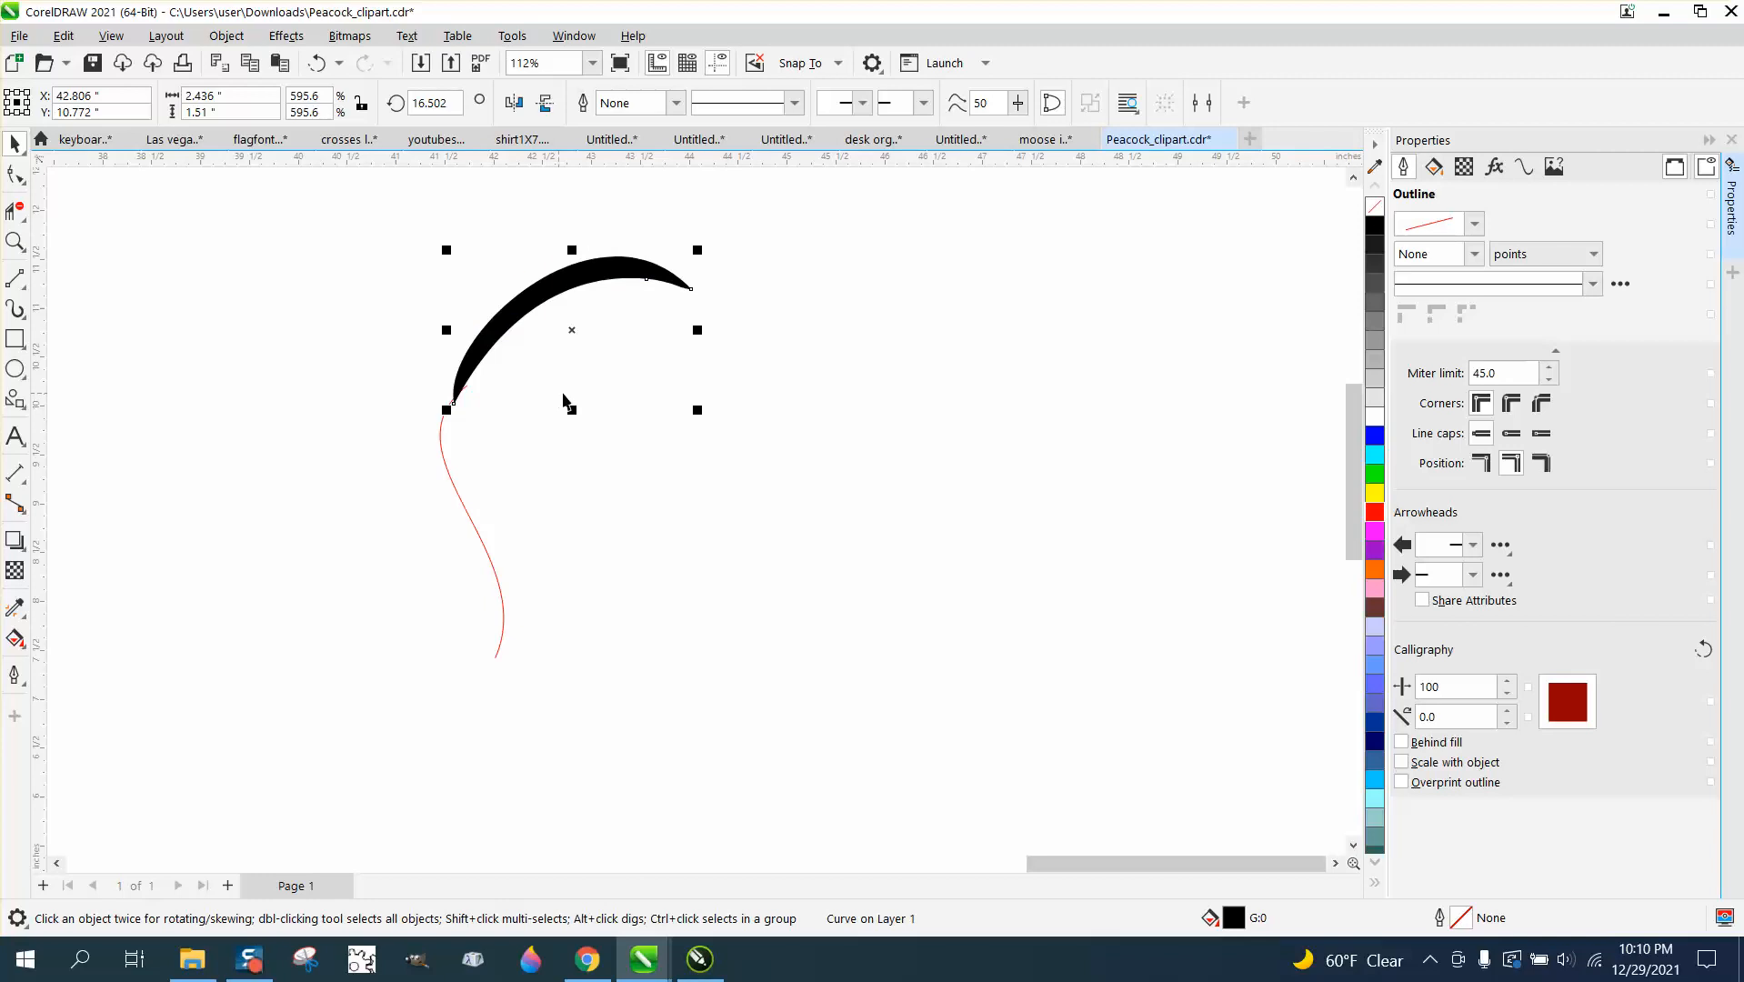
click(15, 241)
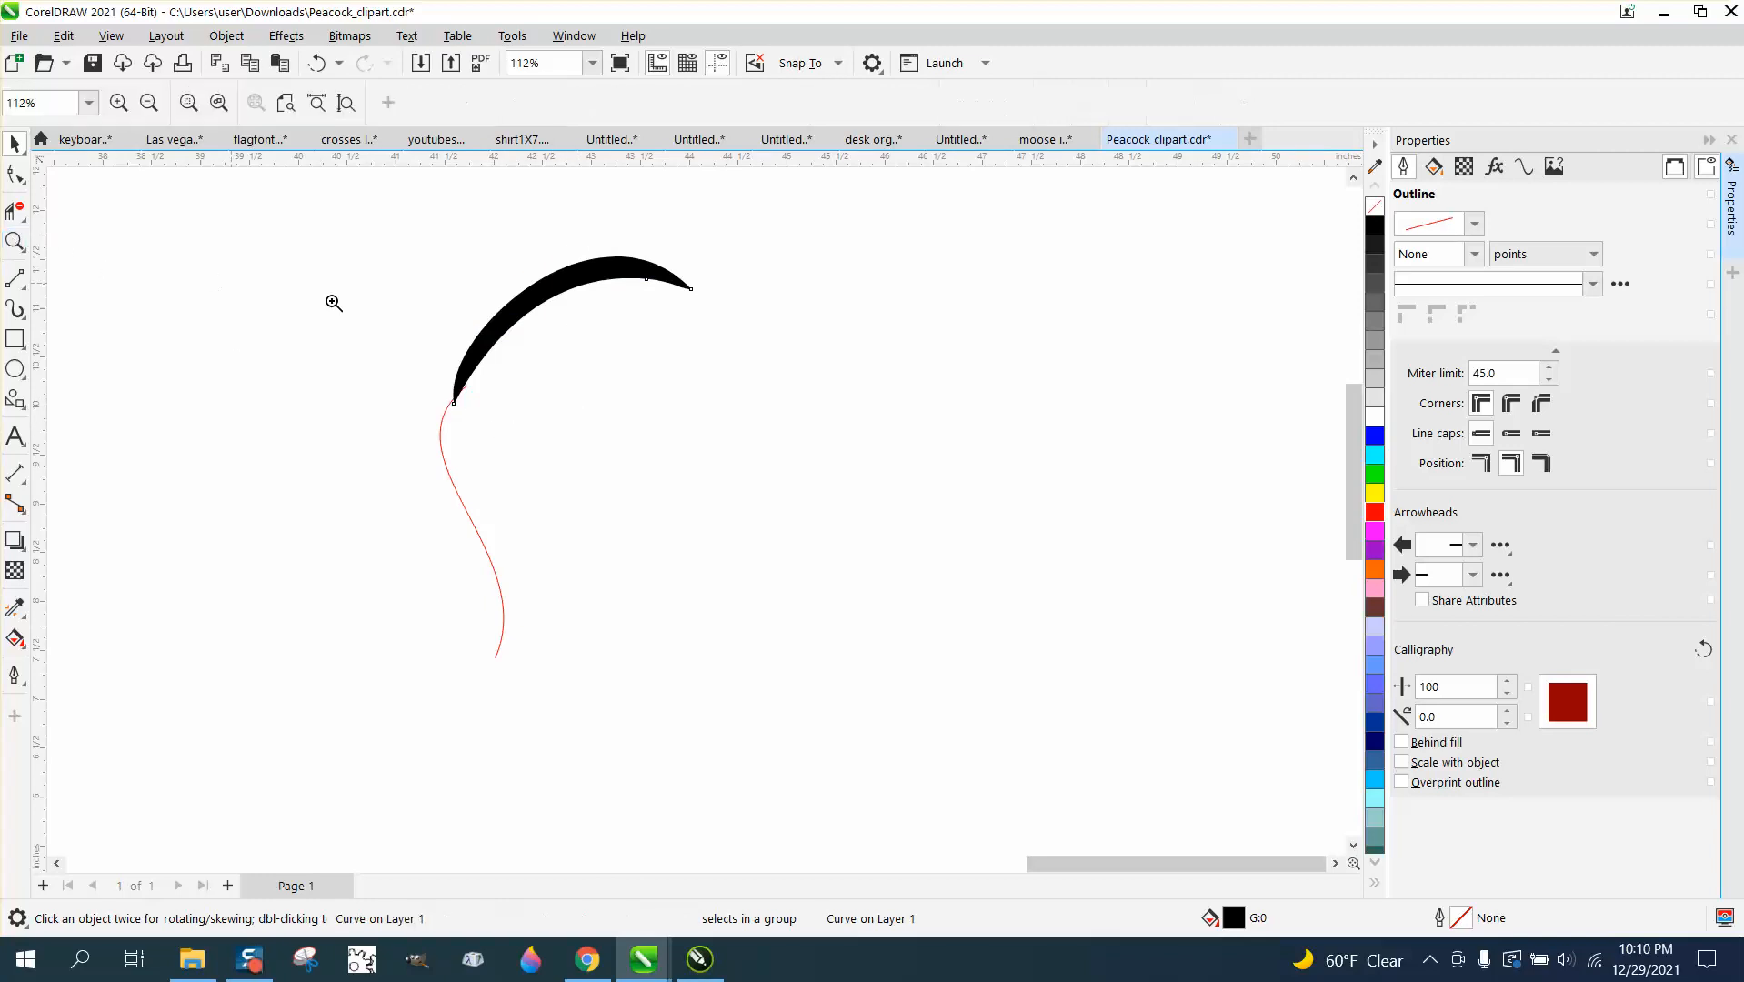
drag(331, 304, 739, 568)
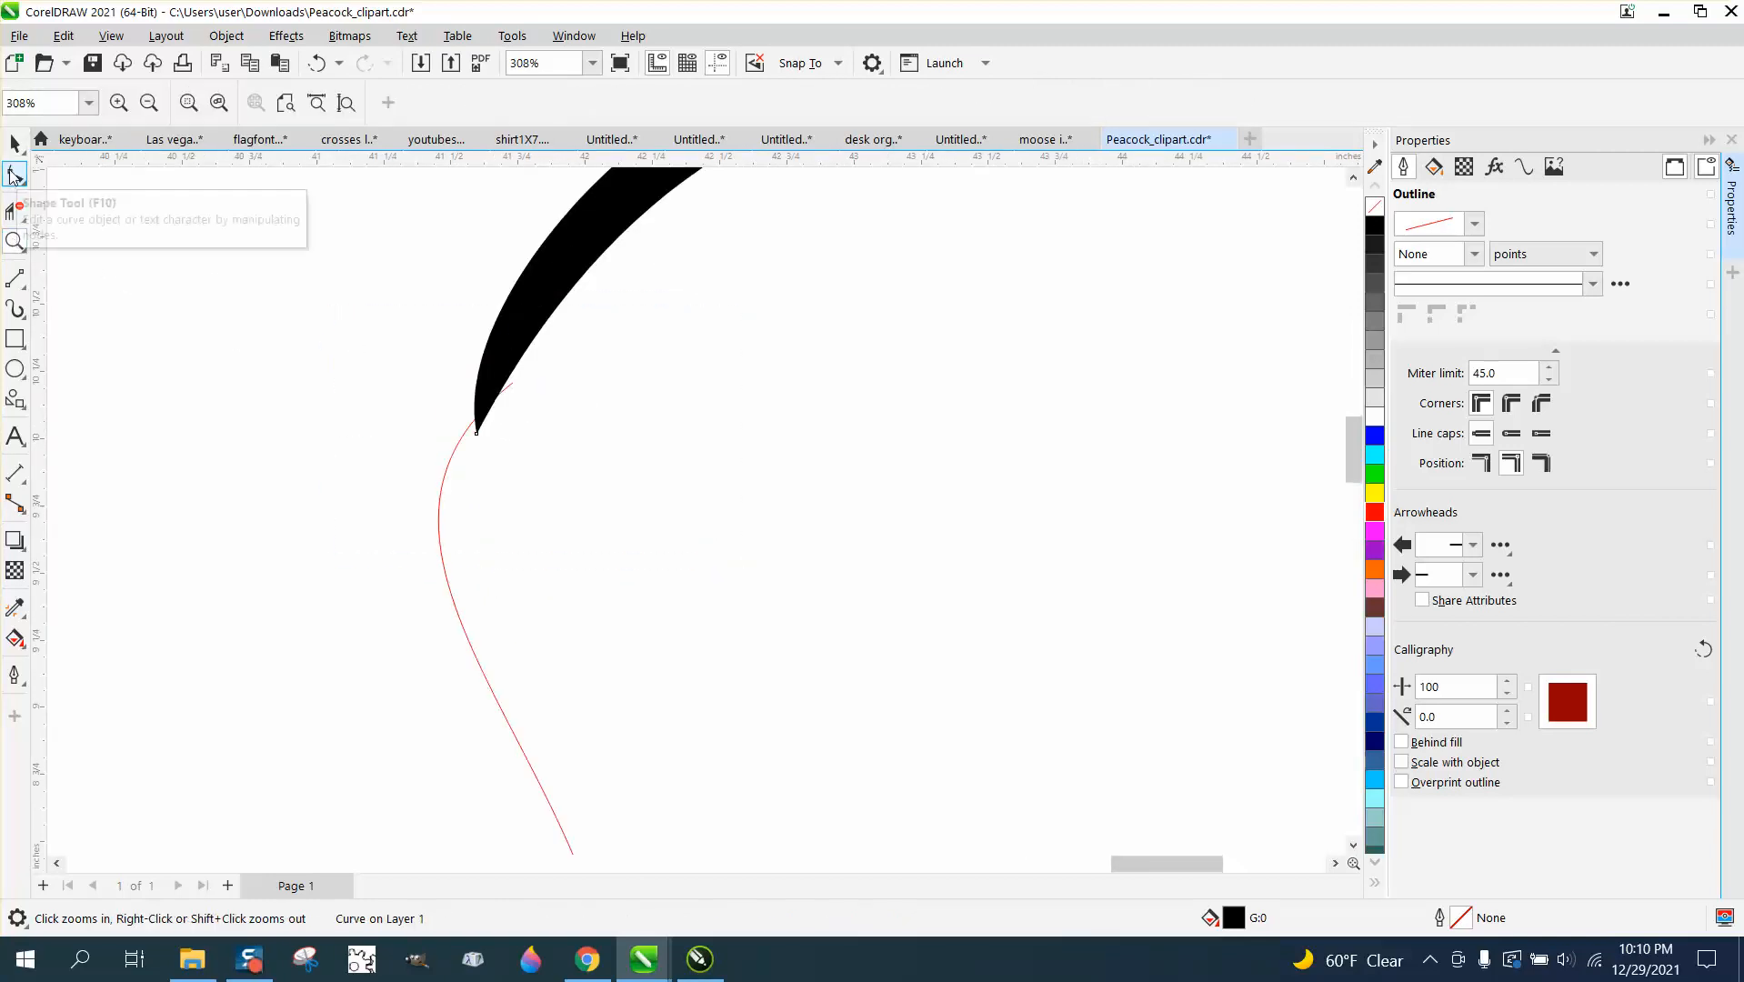
click(15, 143)
drag(477, 436, 465, 433)
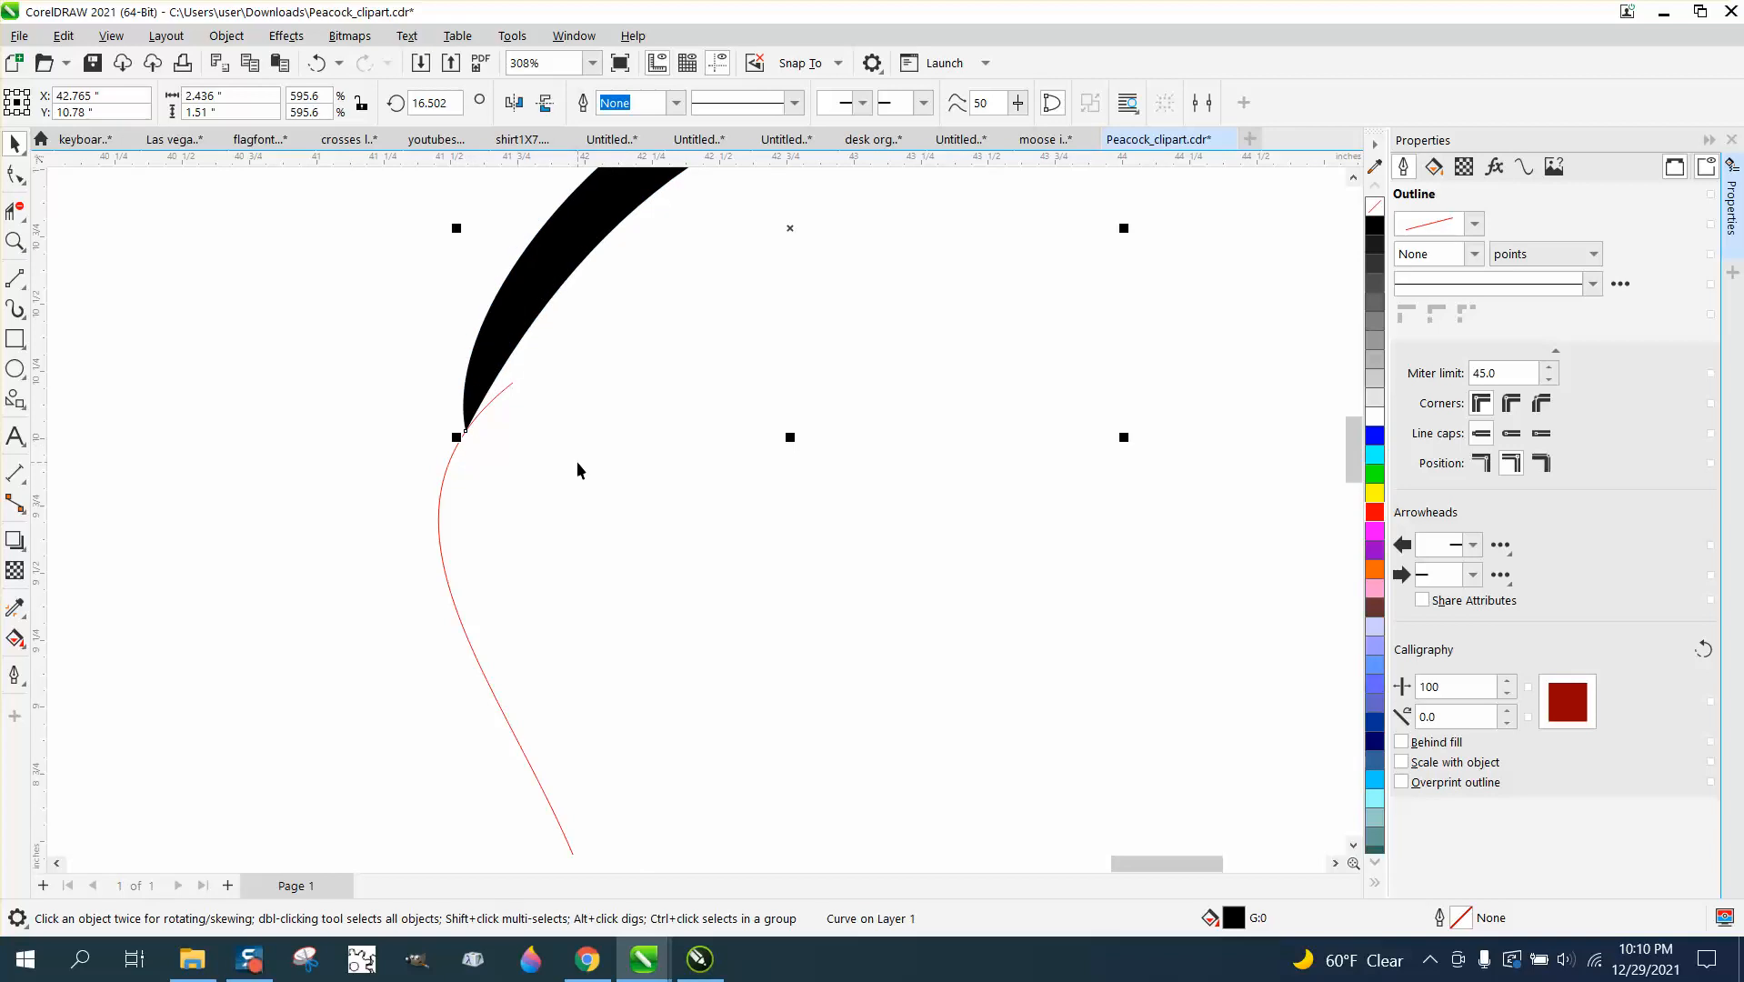
Try rotating a copy of the feather downward around its lower tip, and undo the rotated copy
click(466, 431)
scroll(496, 454, down, 4)
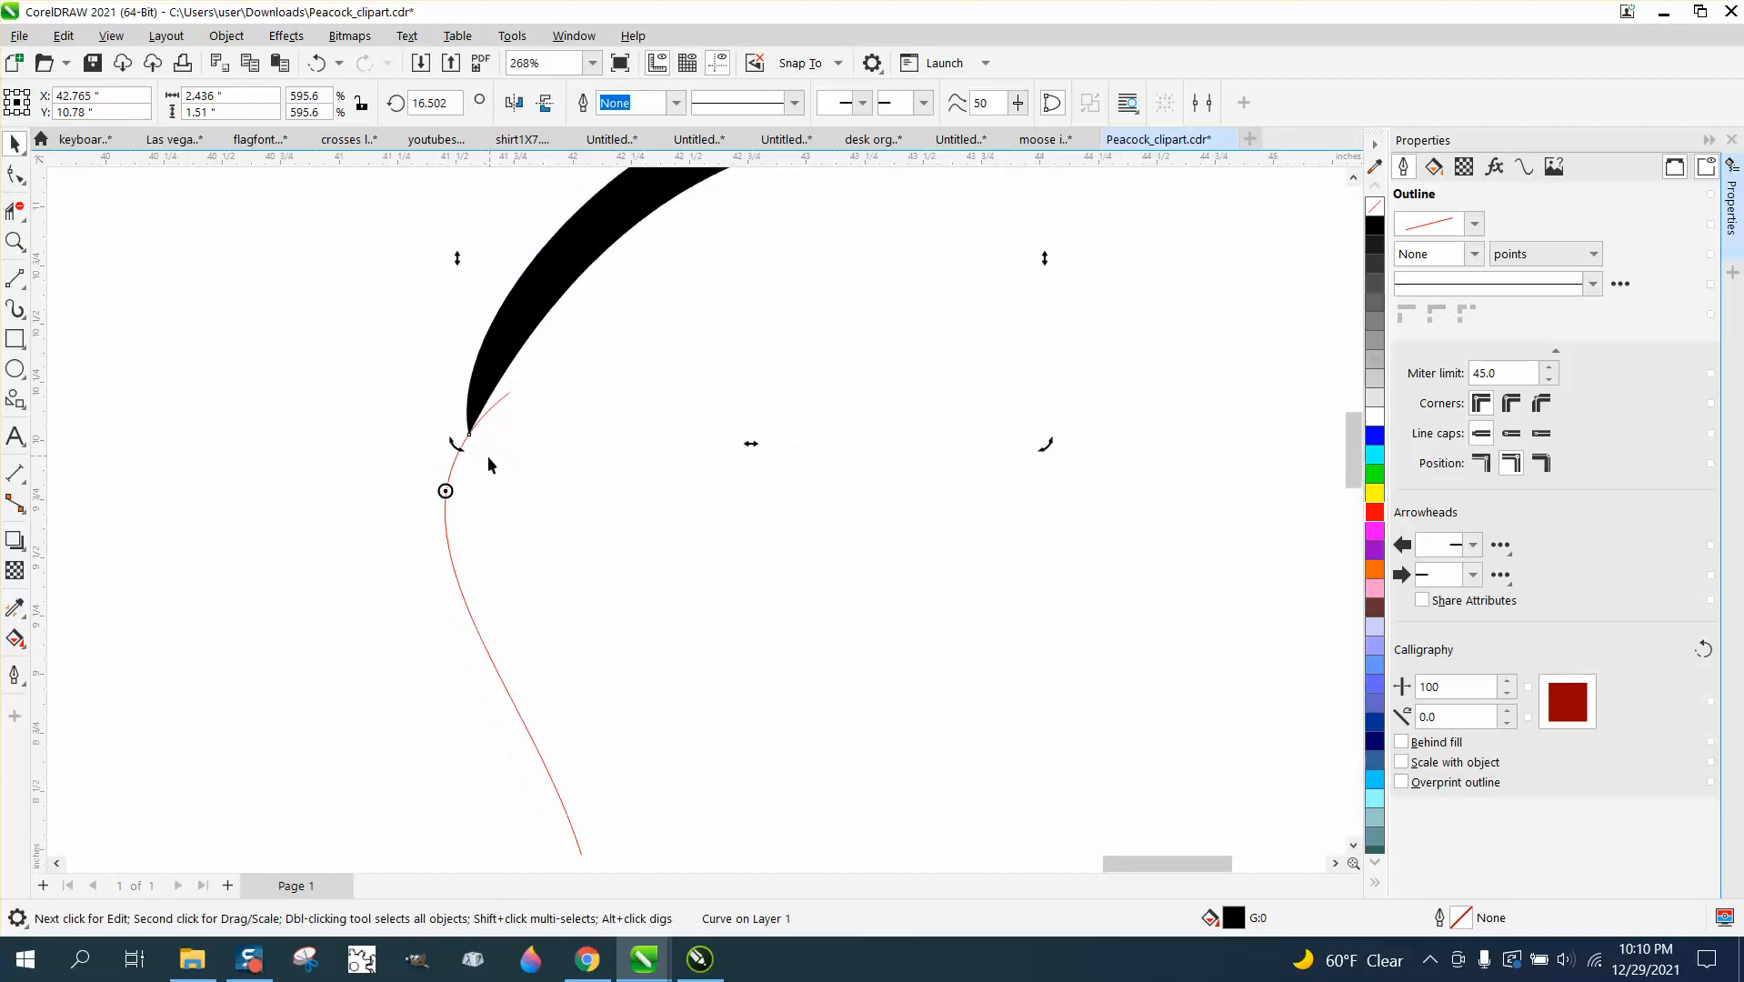
drag(463, 498, 475, 464)
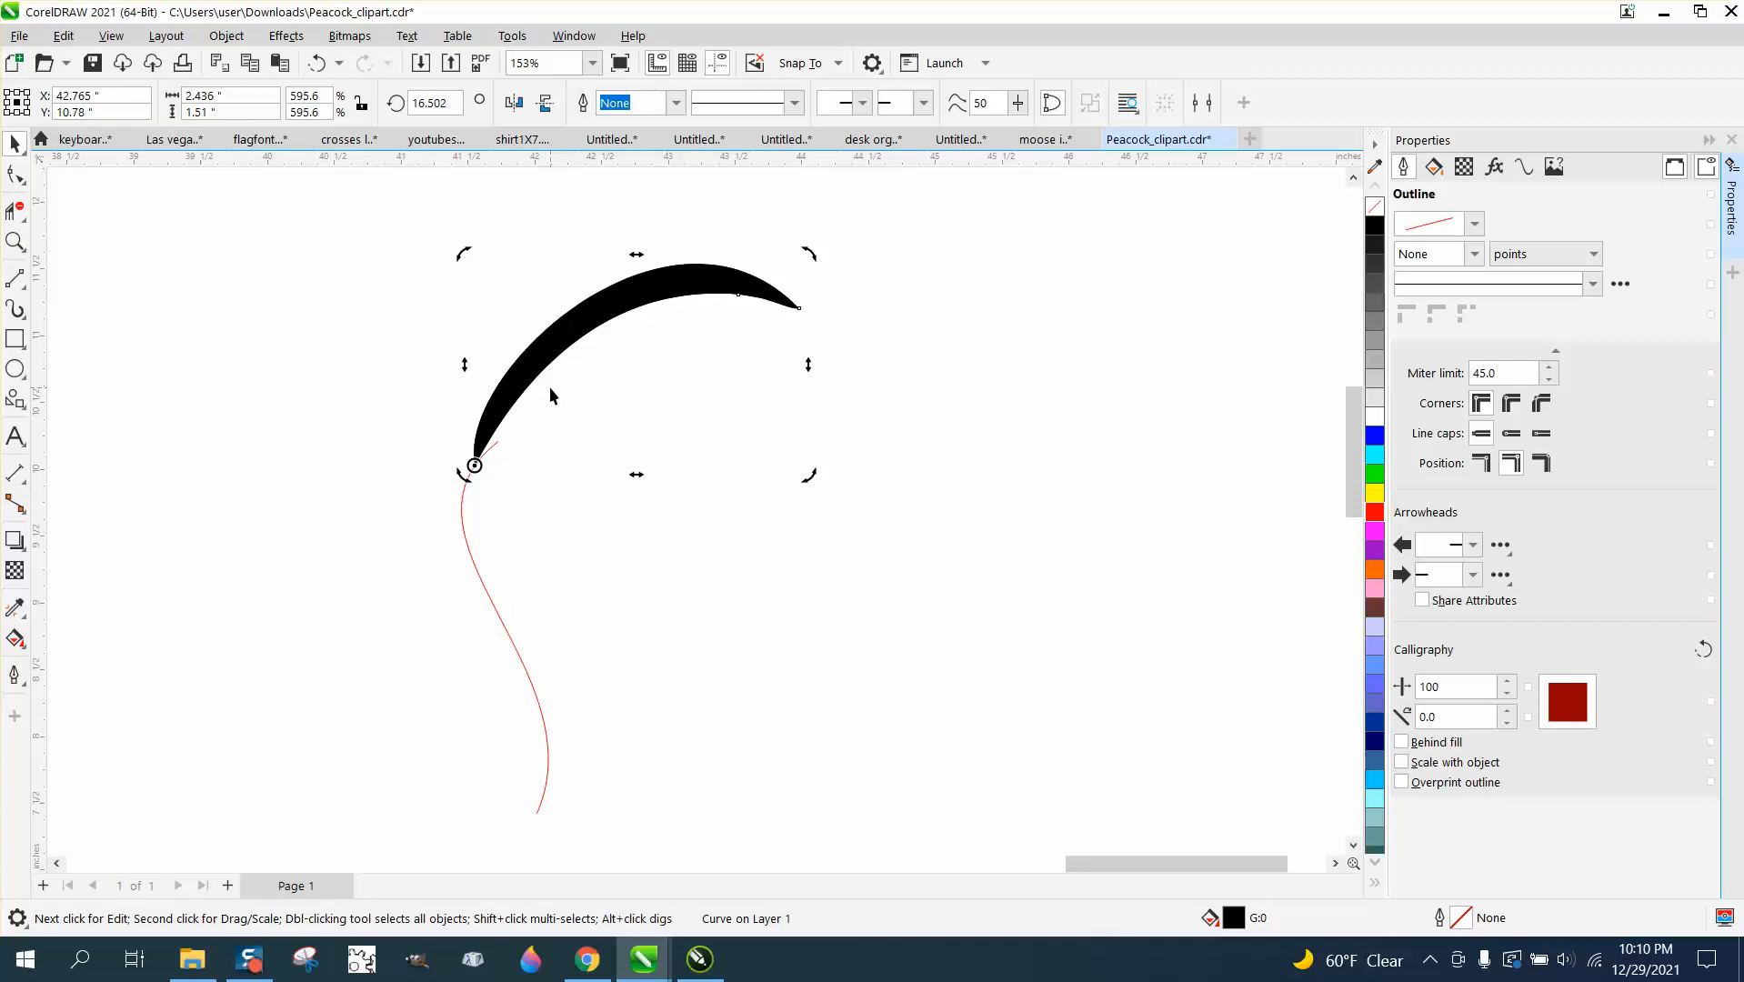
drag(549, 361, 555, 443)
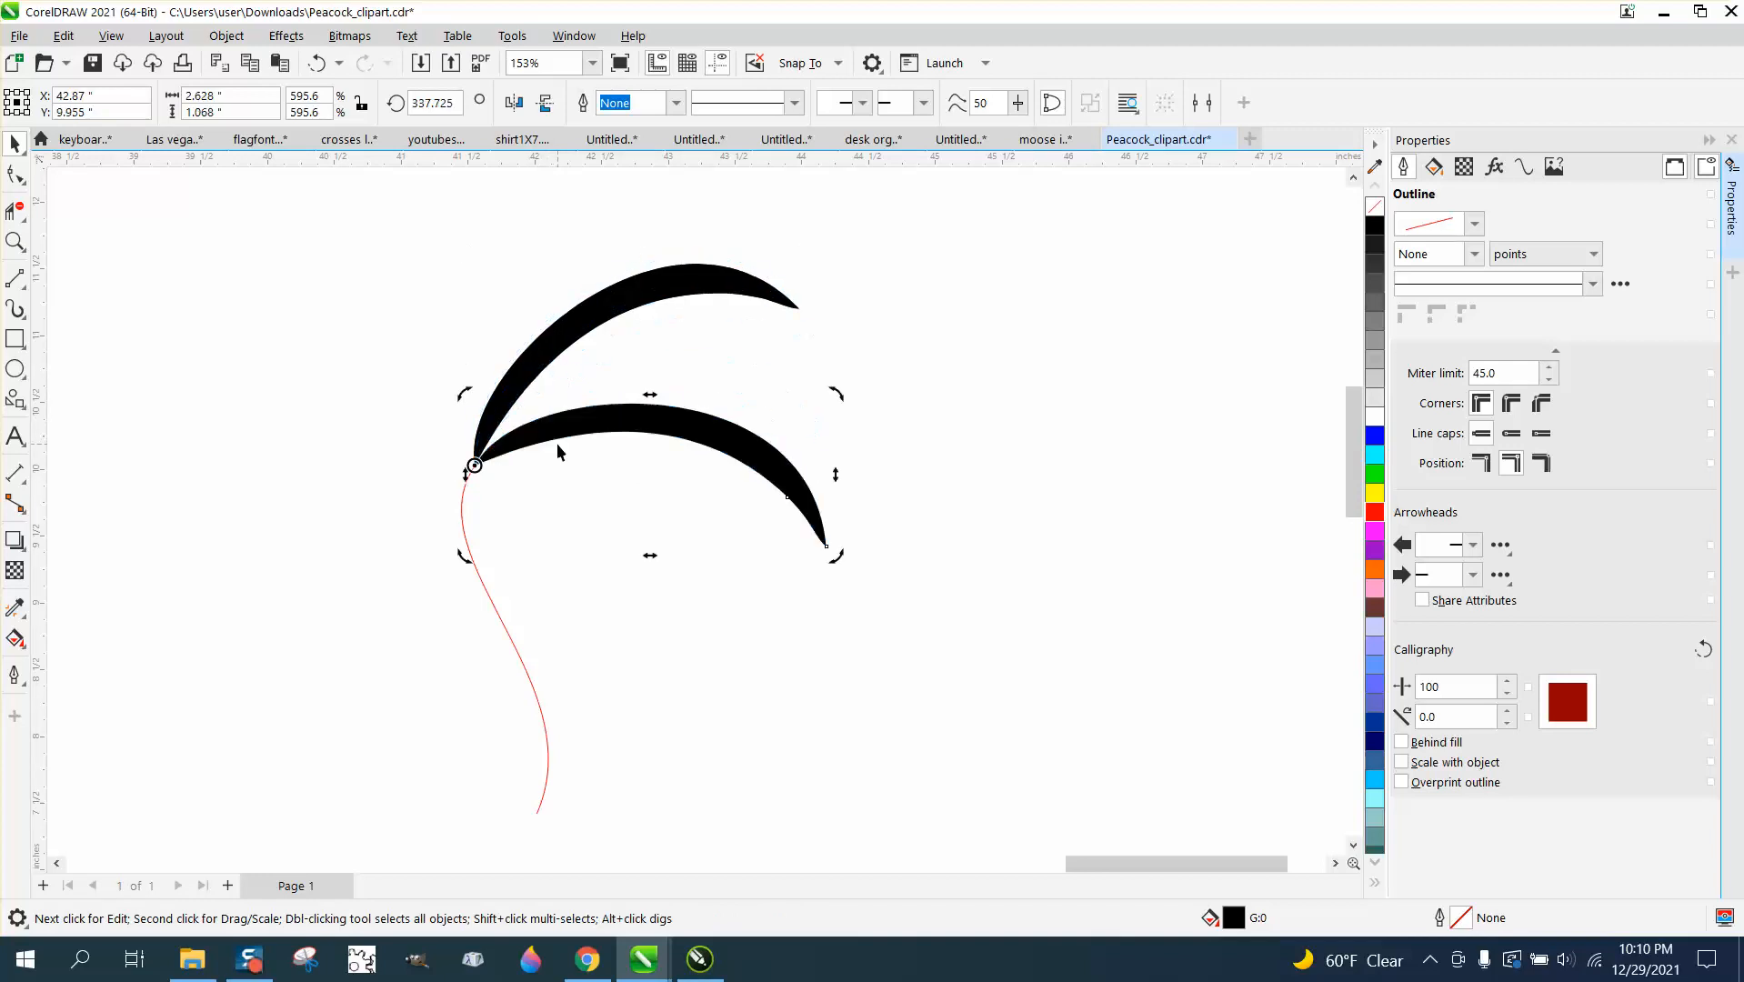
click(317, 62)
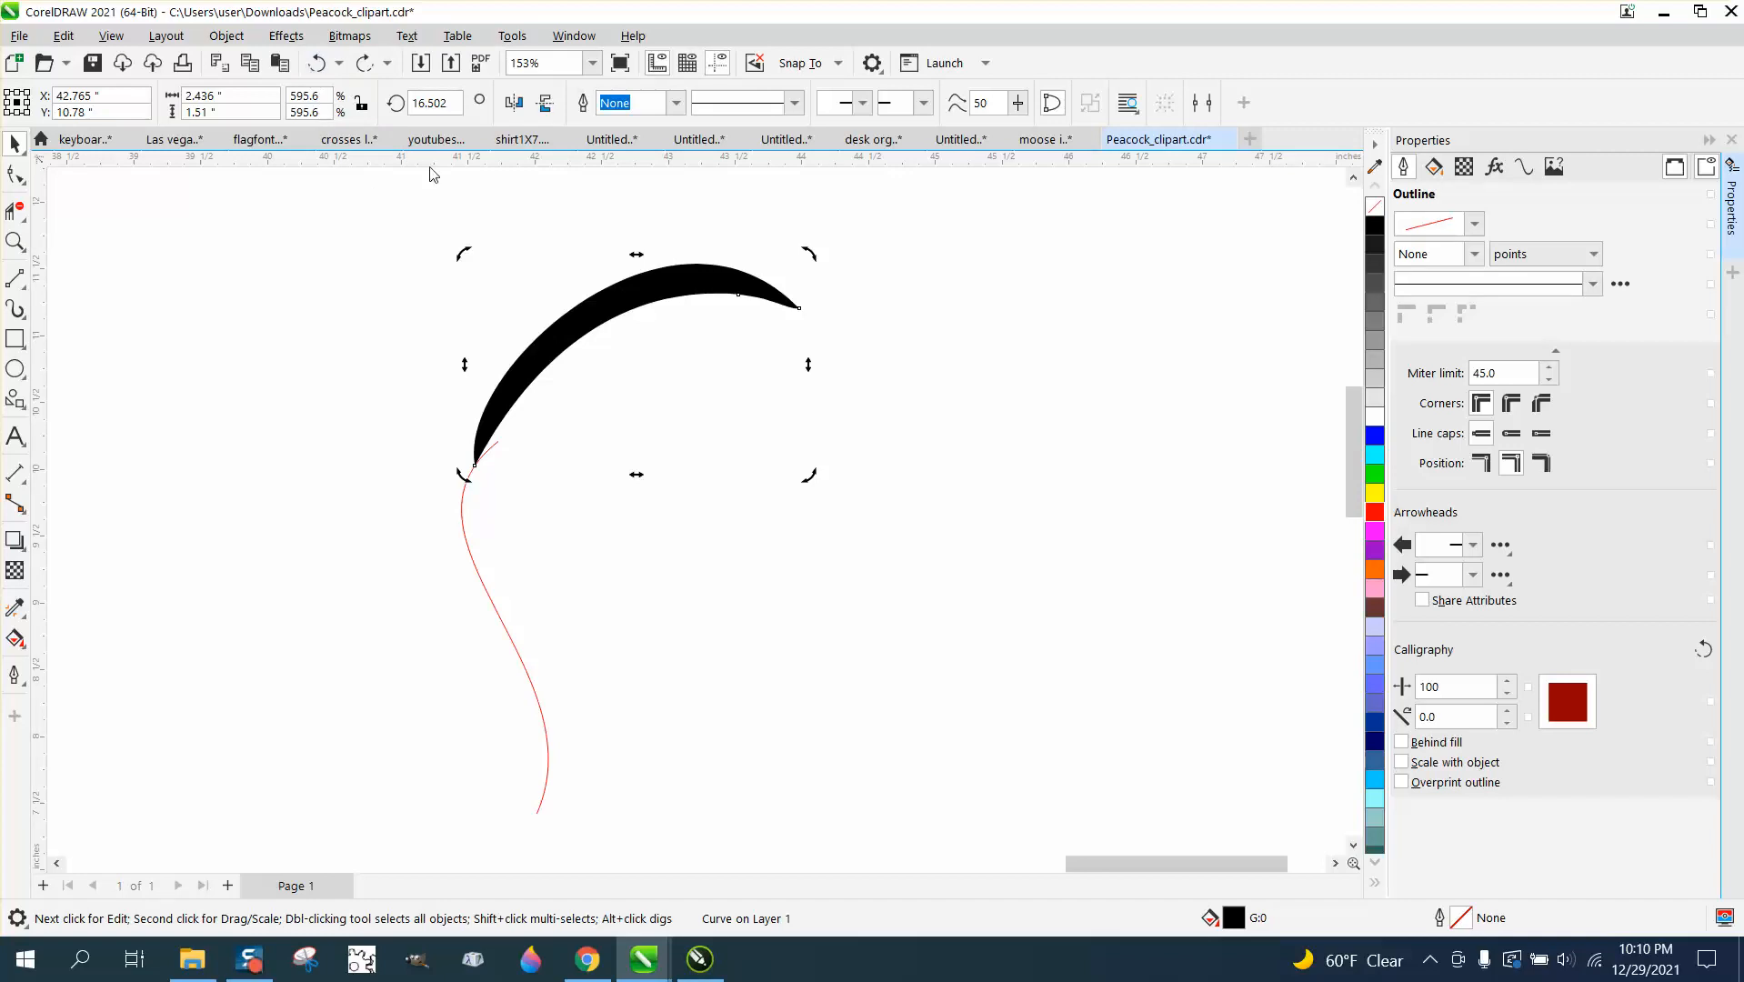
Move the feather's lower tip to the neck curve's upper end, and place a copy with its tip on the curve slightly below
click(586, 313)
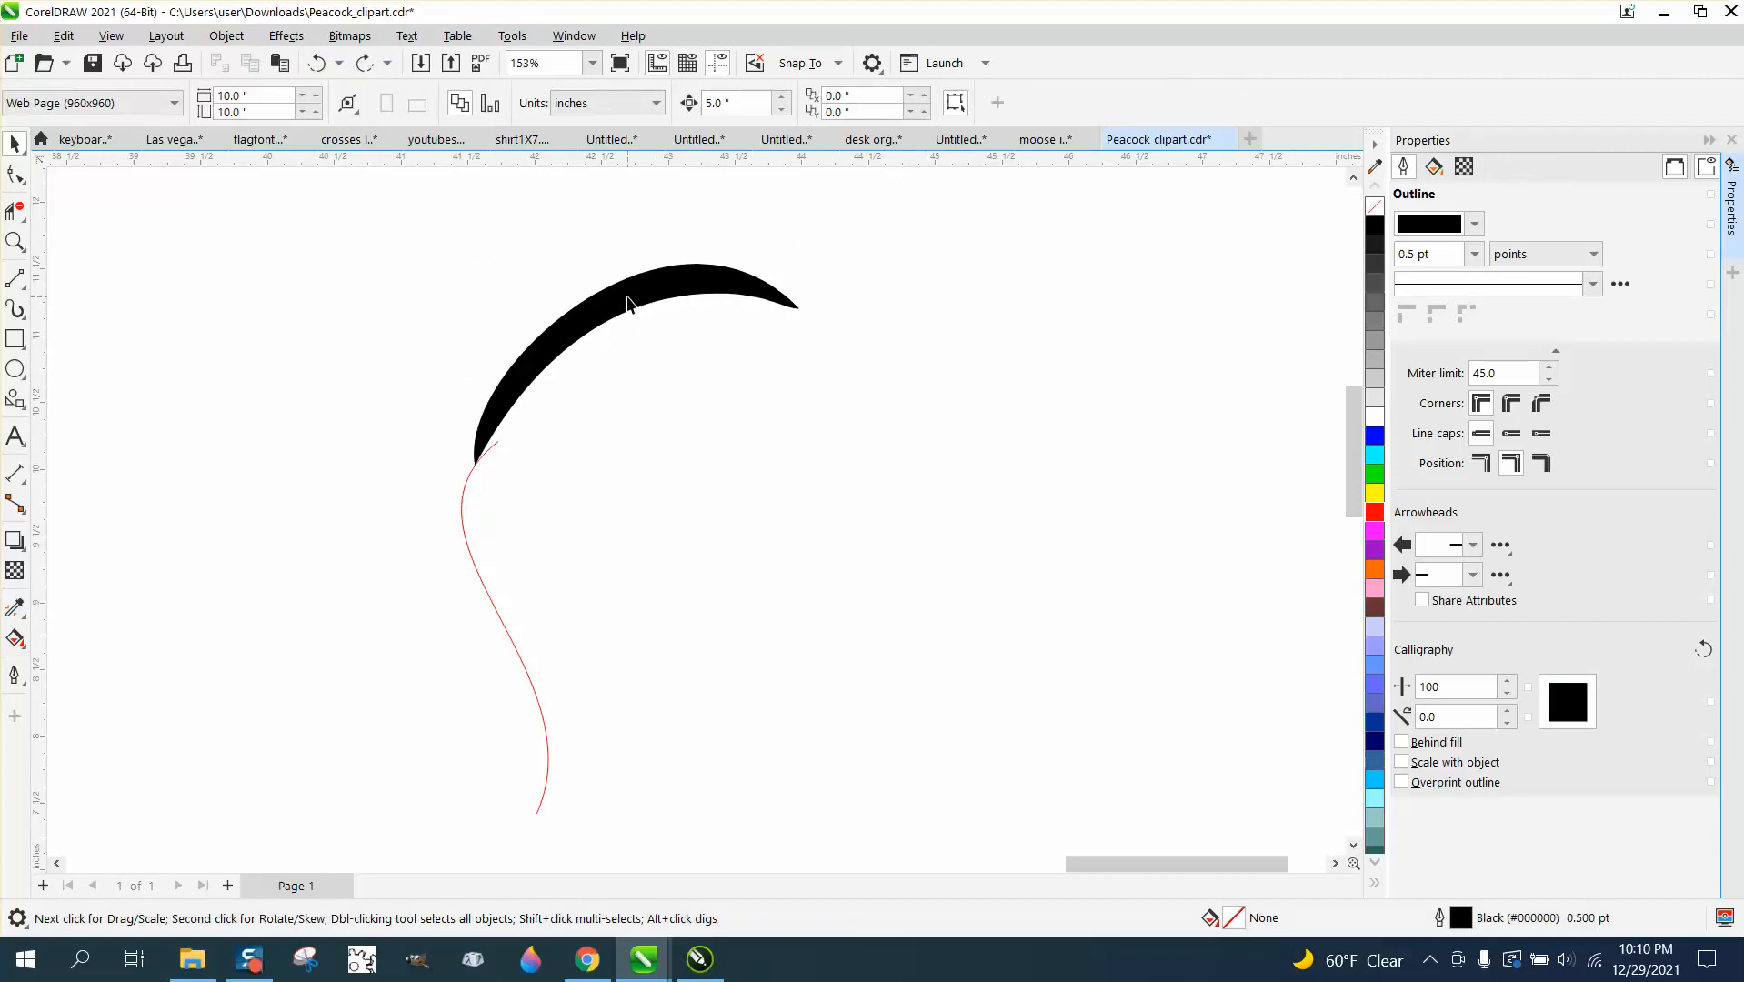
drag(627, 297, 580, 330)
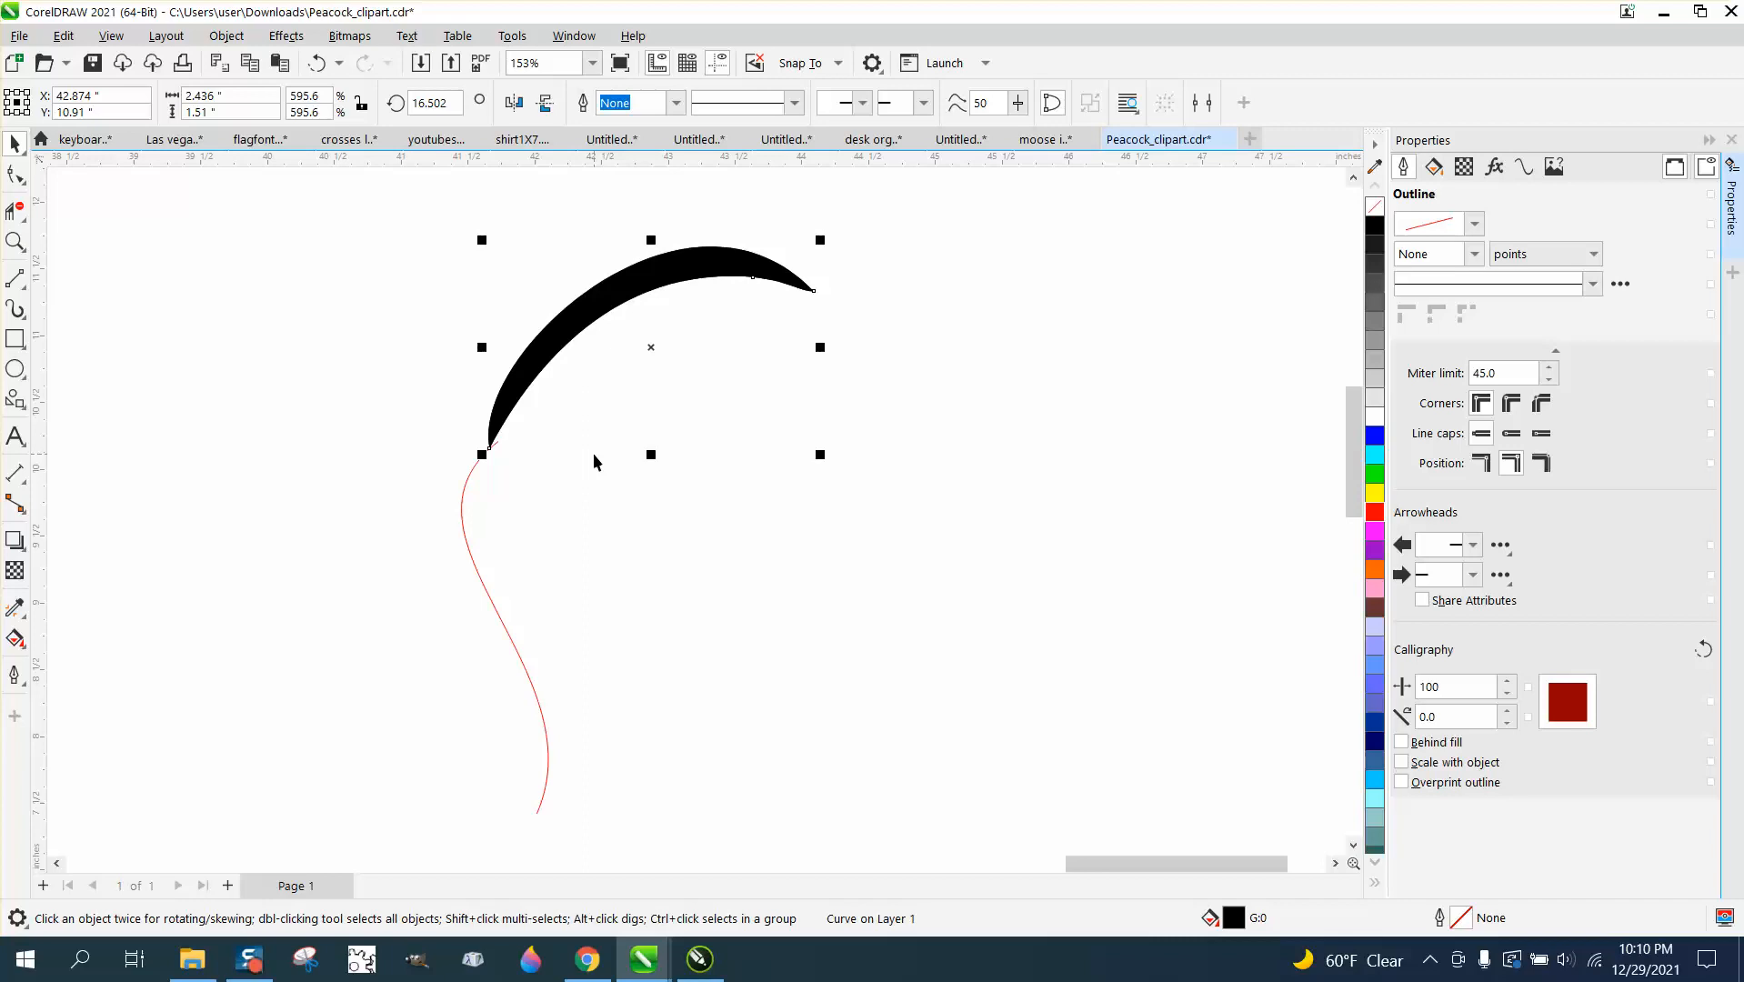
drag(648, 348, 656, 399)
drag(497, 499, 465, 478)
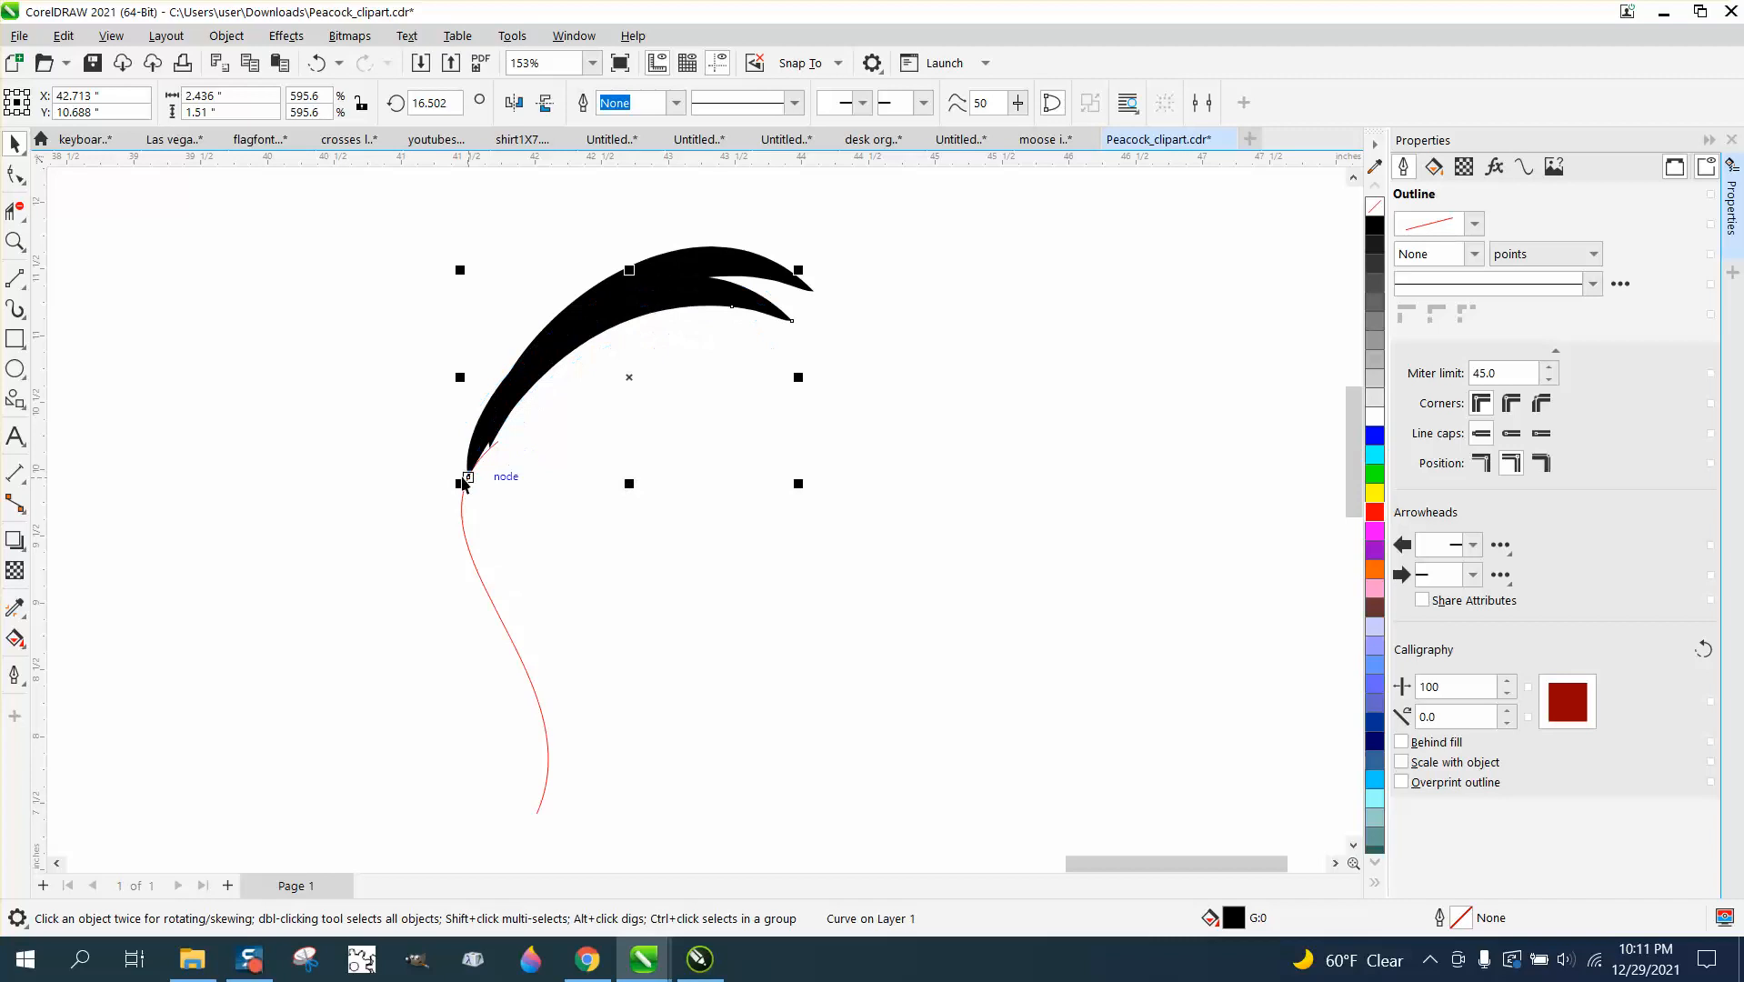
Set the copied feather's rotation center on its lower tip and rotate it counterclockwise to an angle of about 36.8°
click(684, 282)
drag(452, 511, 468, 476)
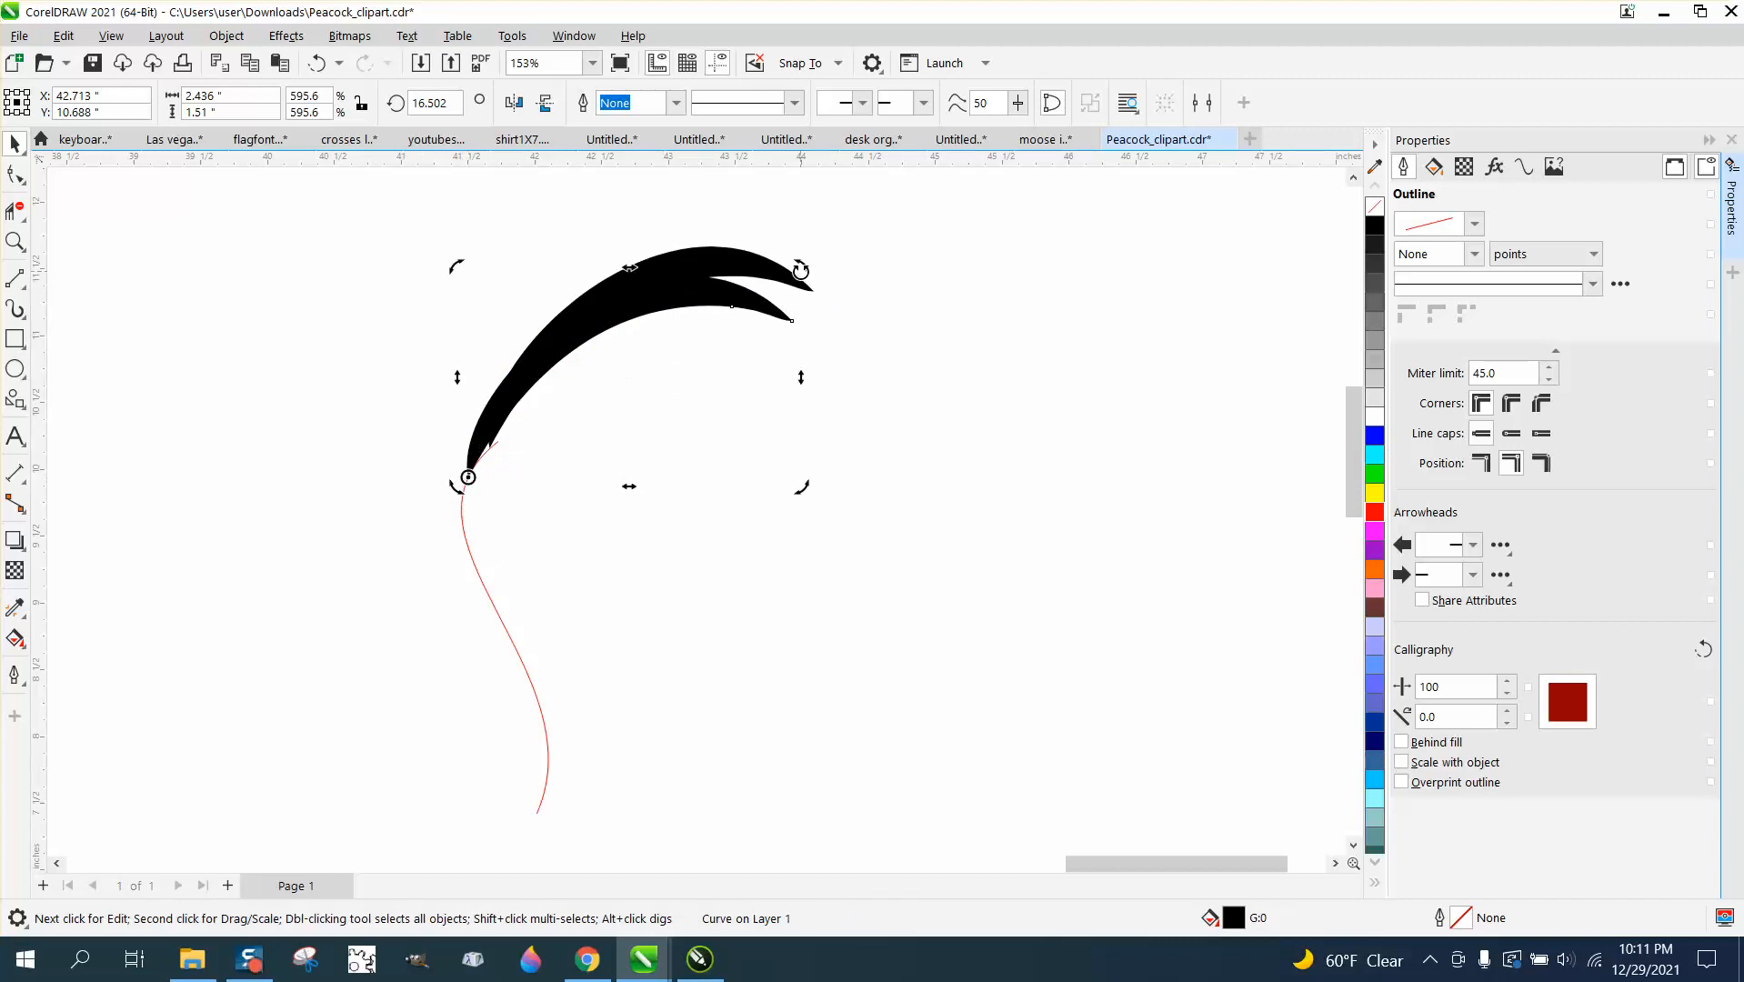
mouse_move(800, 270)
mouse_down()
mouse_move(706, 246)
mouse_move(691, 219)
mouse_up()
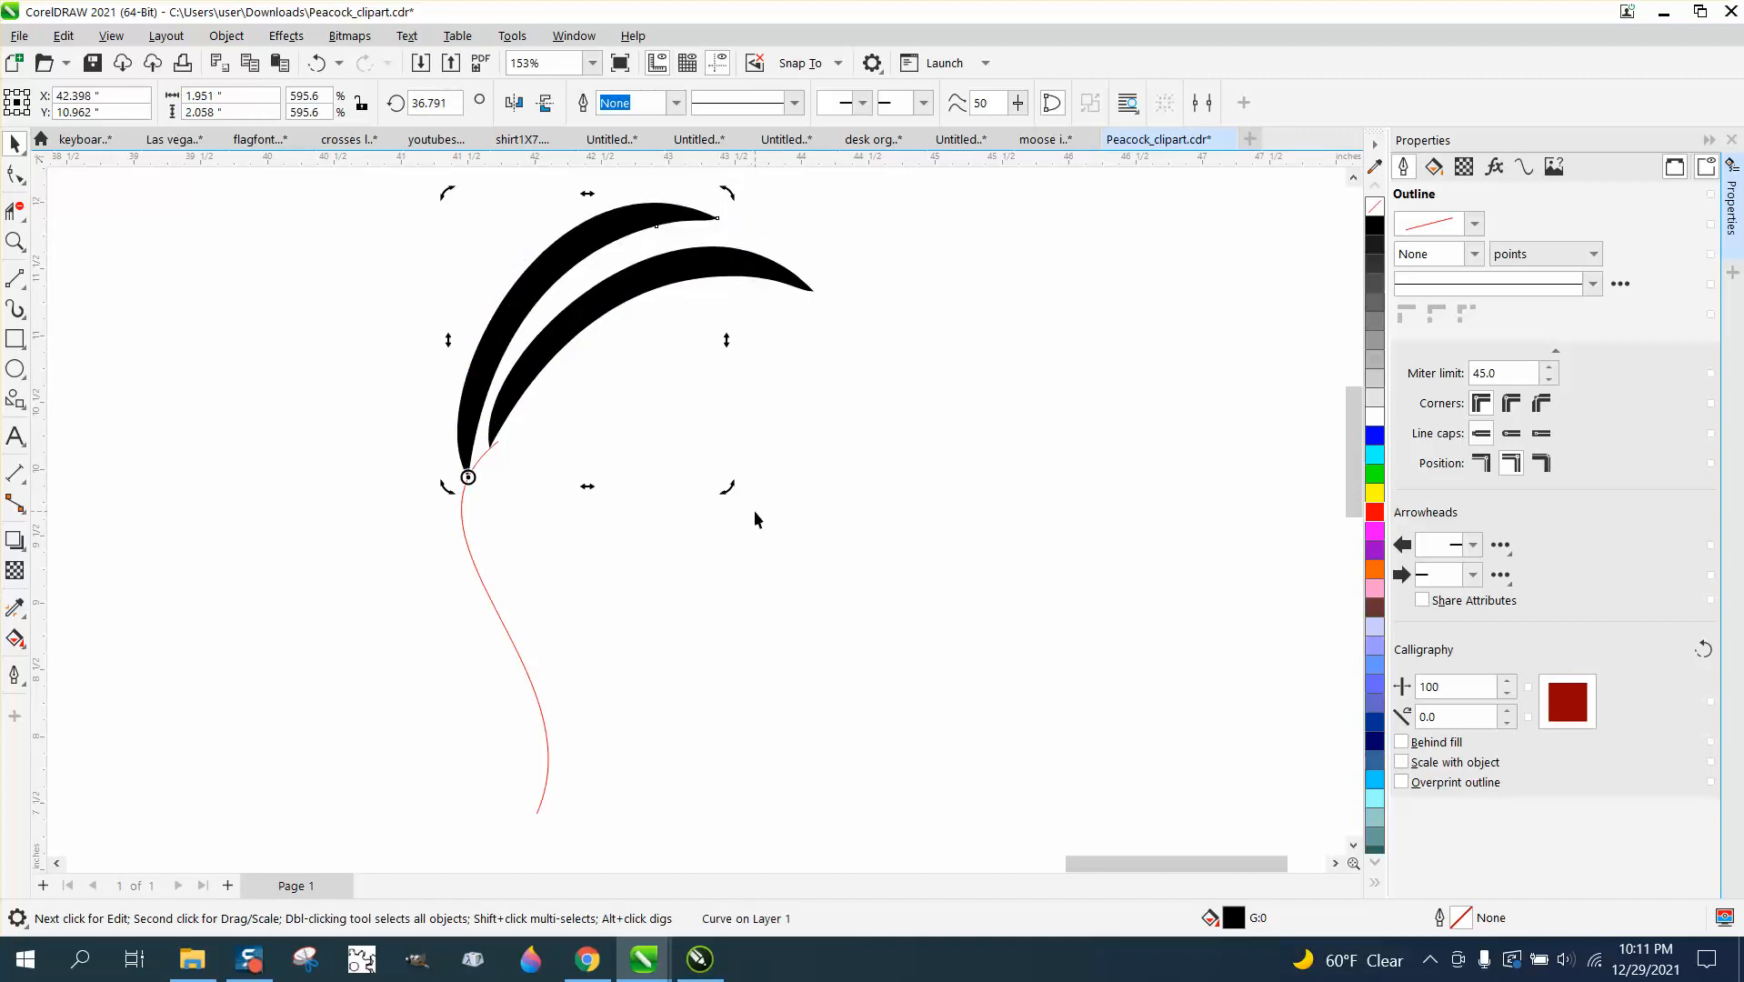
Repeat the copy and rotation to add a third feather, and move its lower tip onto the neck curve
key(ctrl+r)
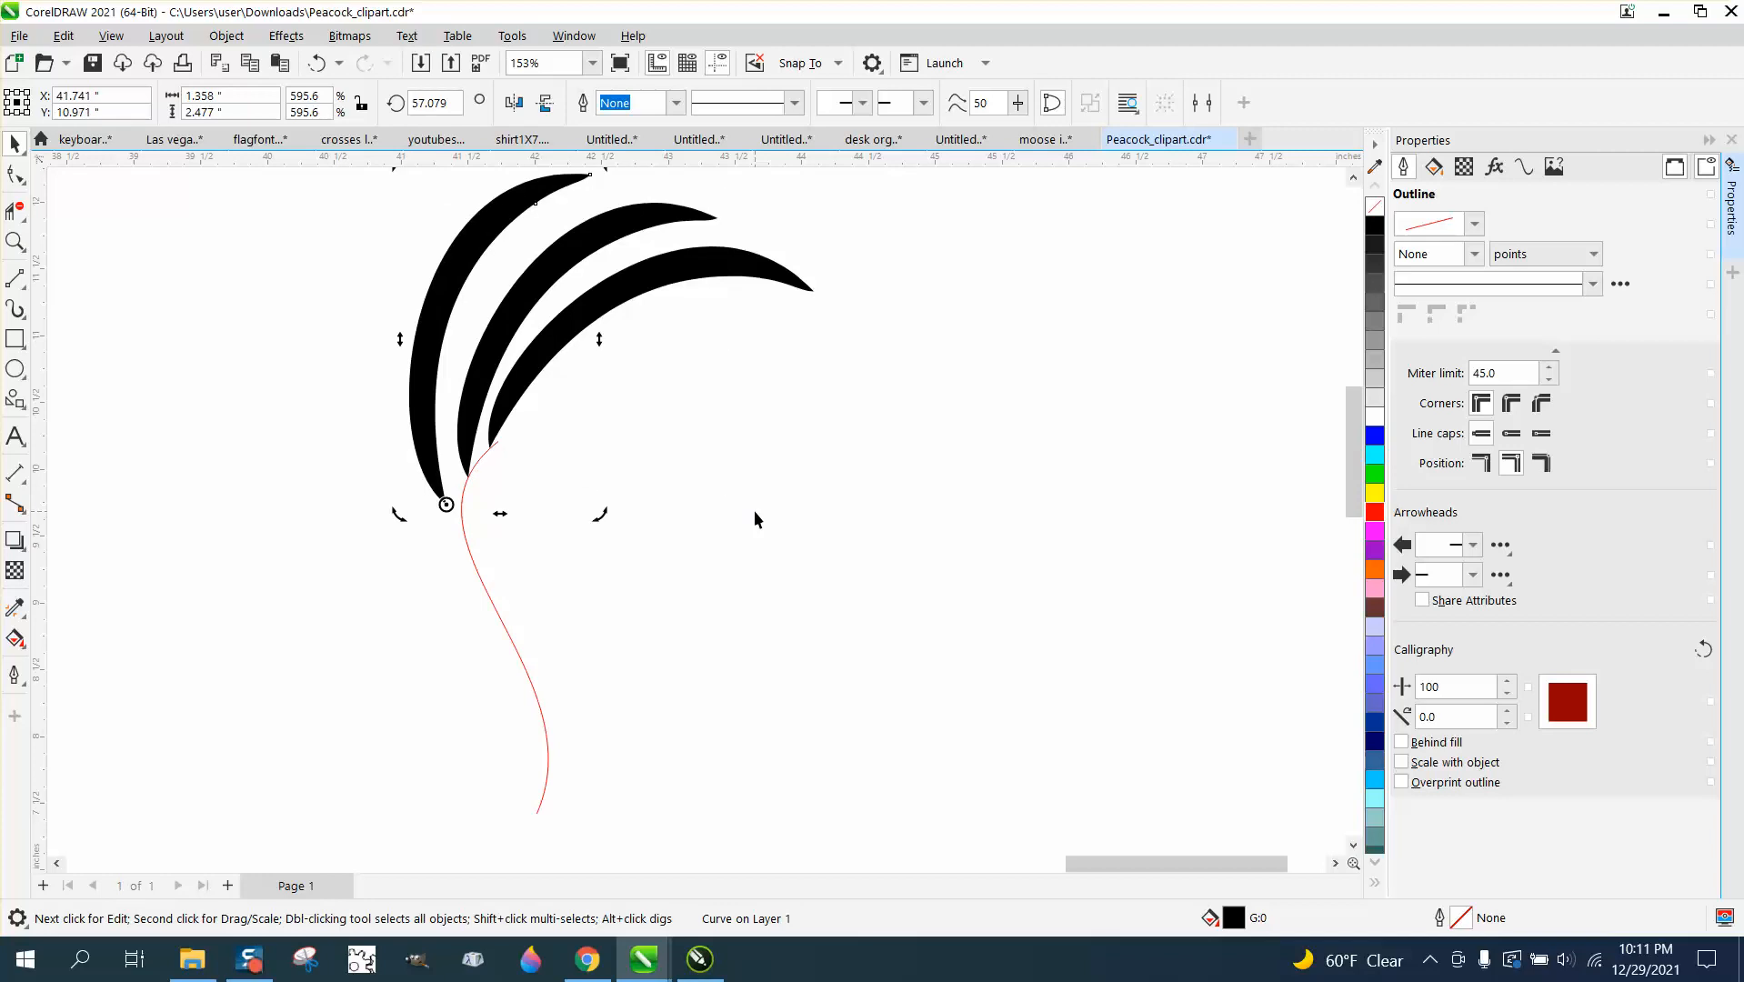
click(463, 520)
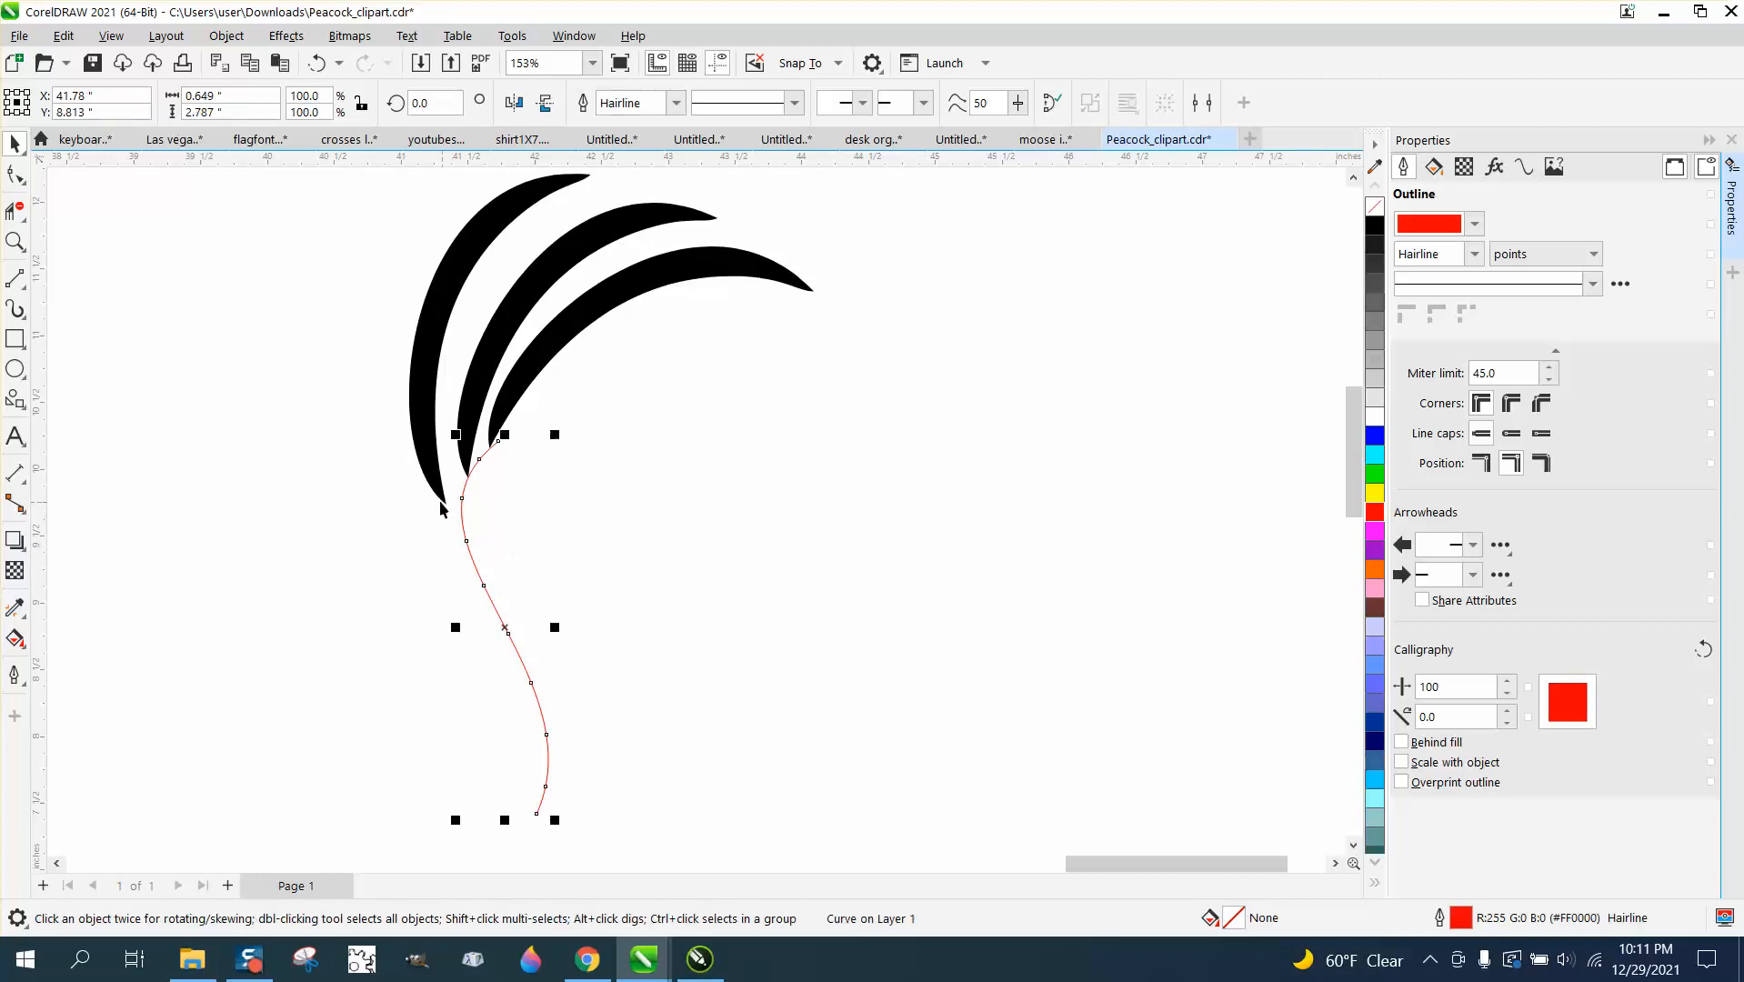
click(441, 506)
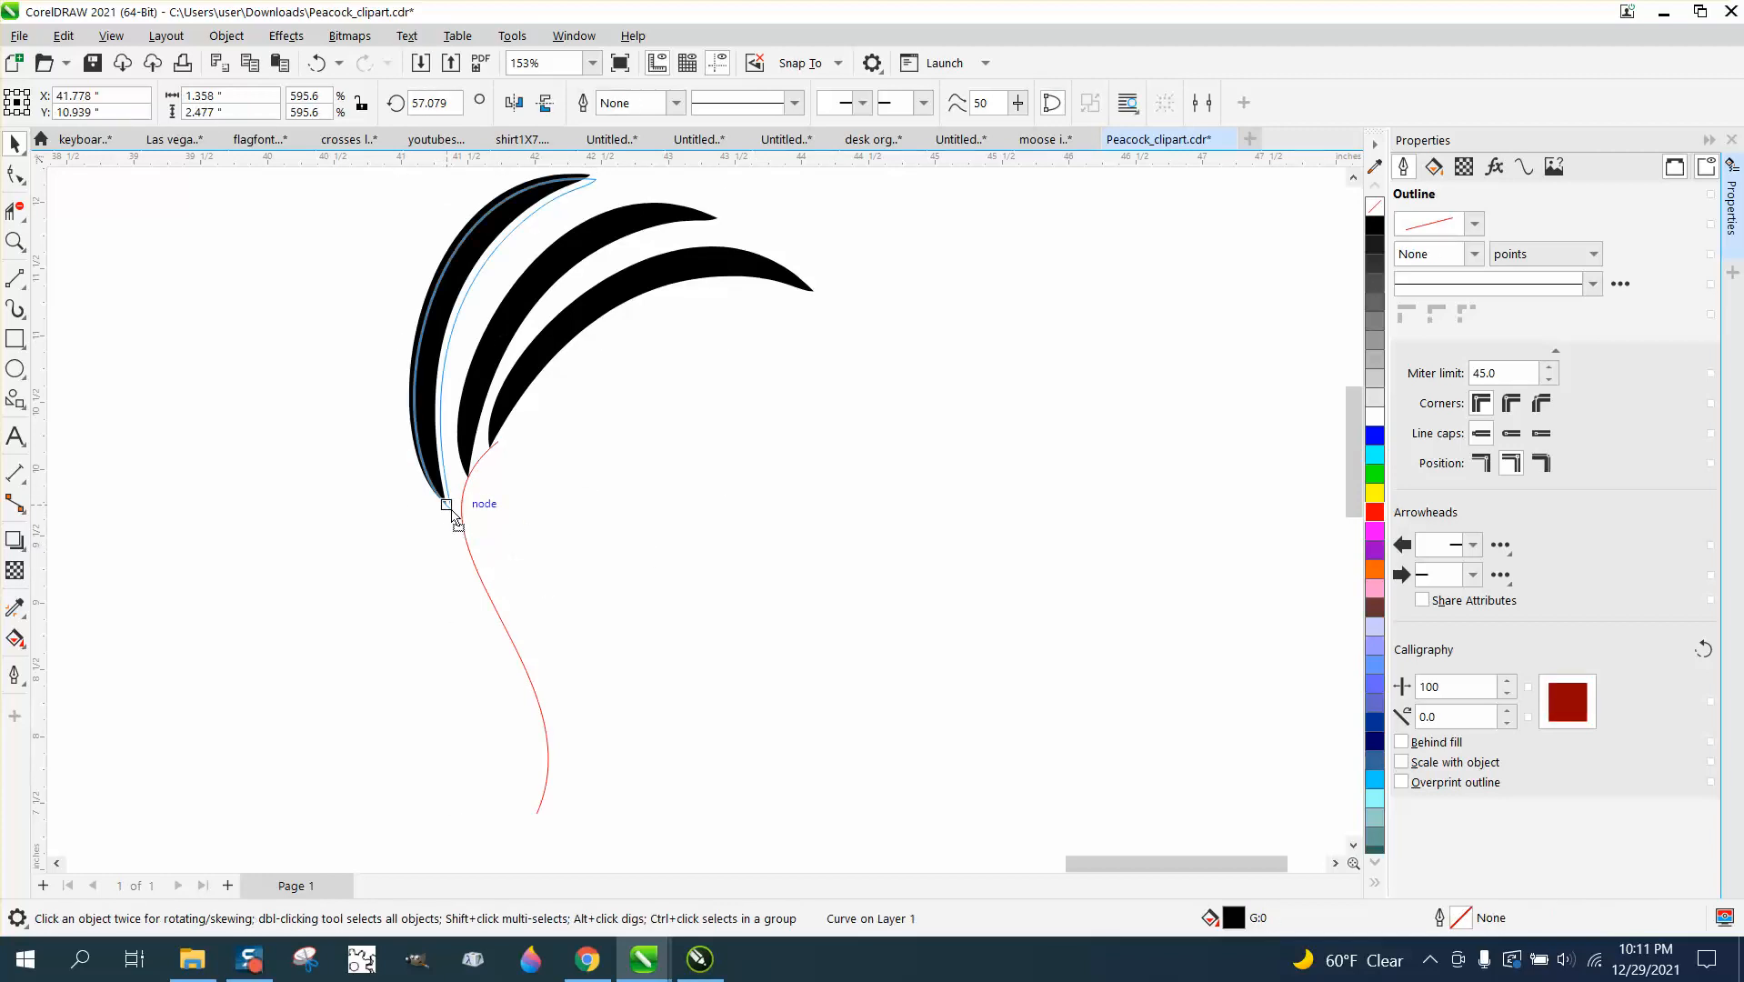
drag(456, 520, 461, 515)
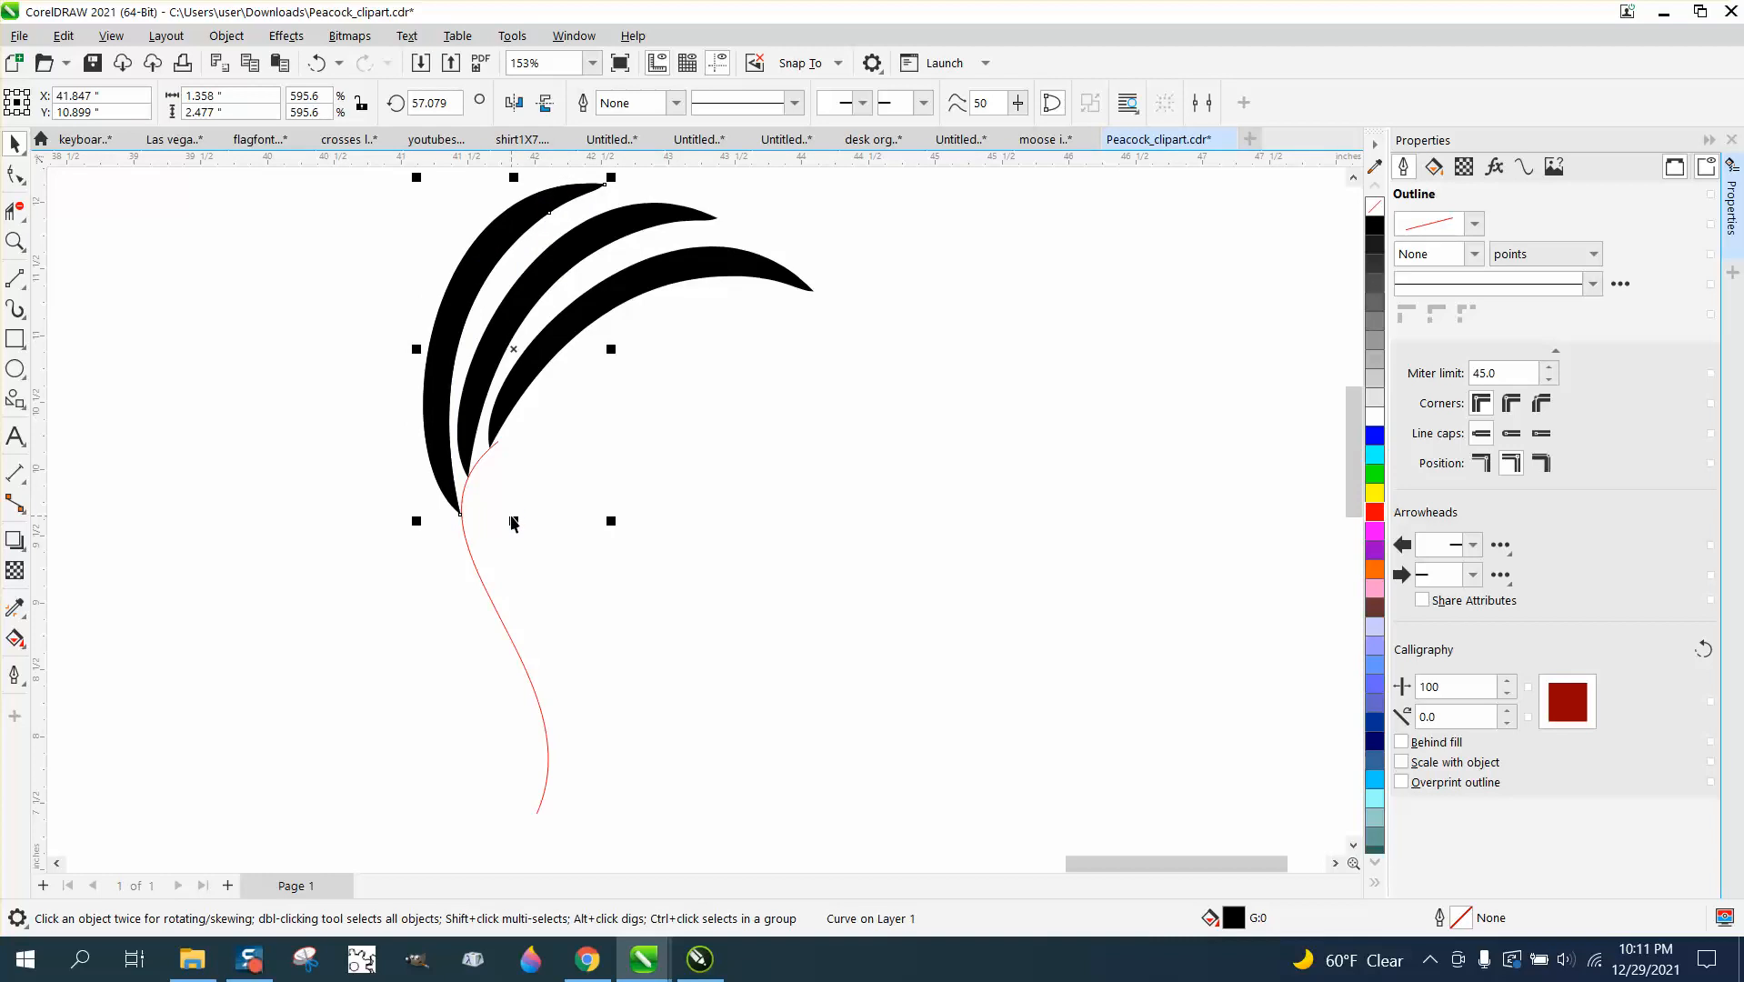
Copy the third feather and place the copy's lower tip on the neck curve below the third feather's tip
drag(513, 350, 450, 398)
click(386, 534)
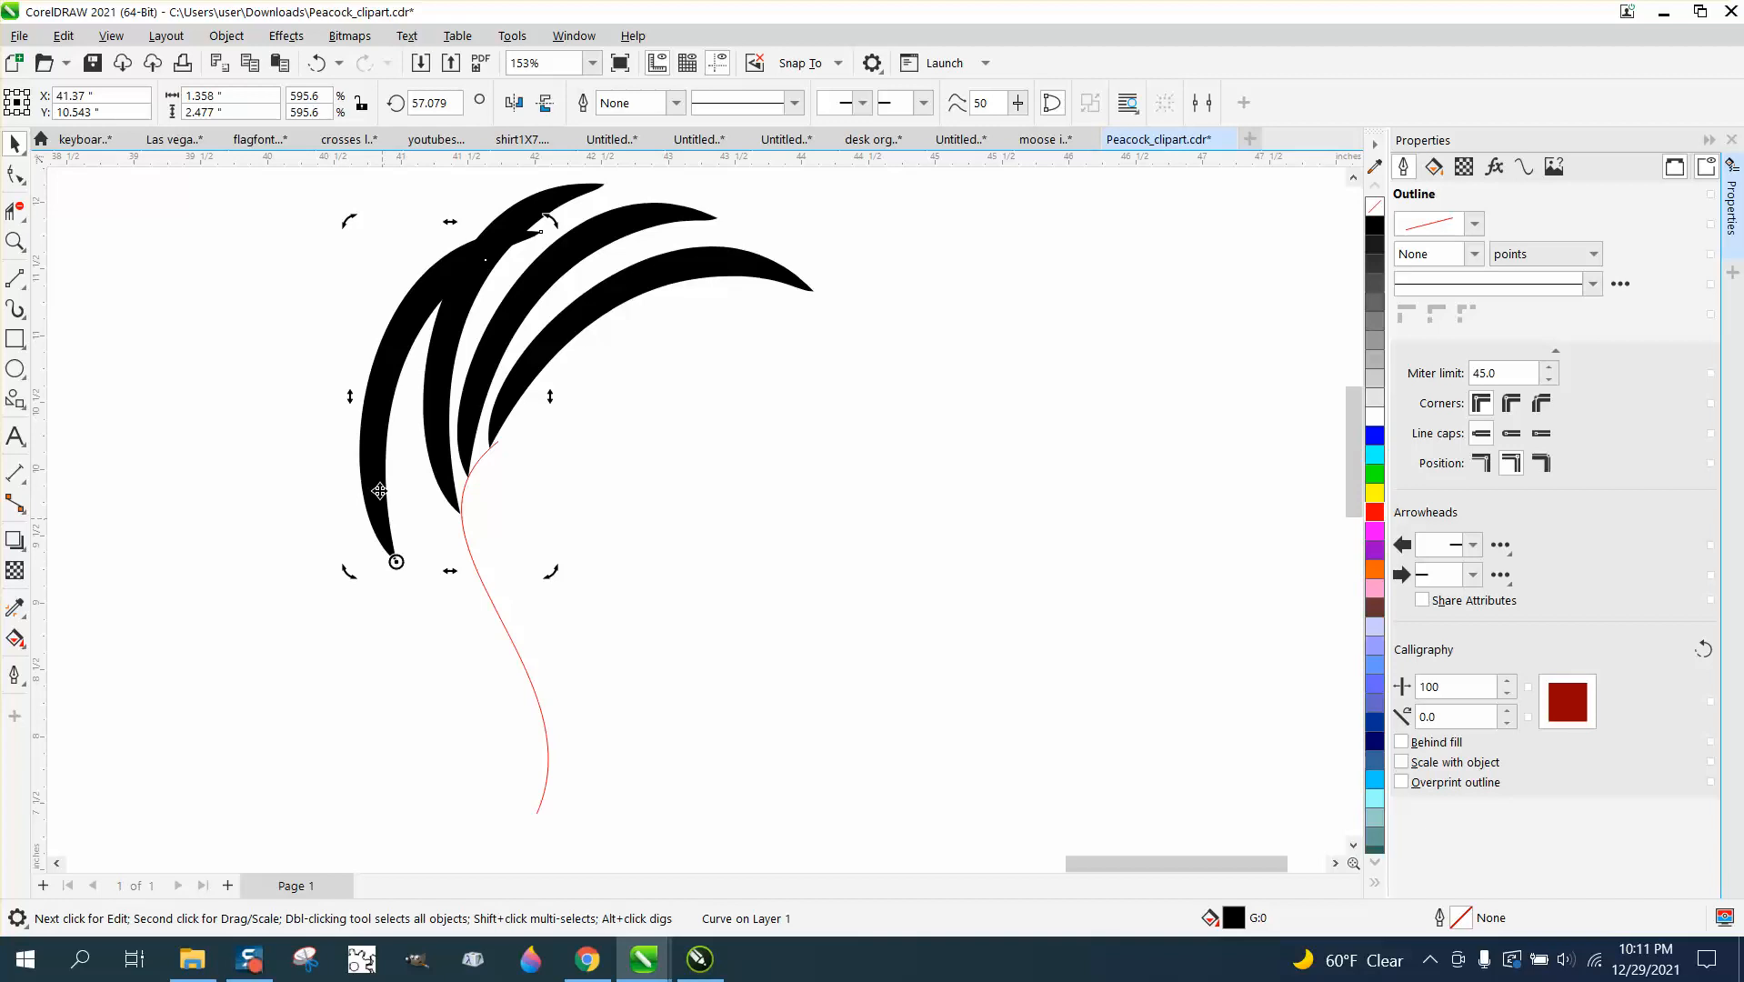
click(379, 416)
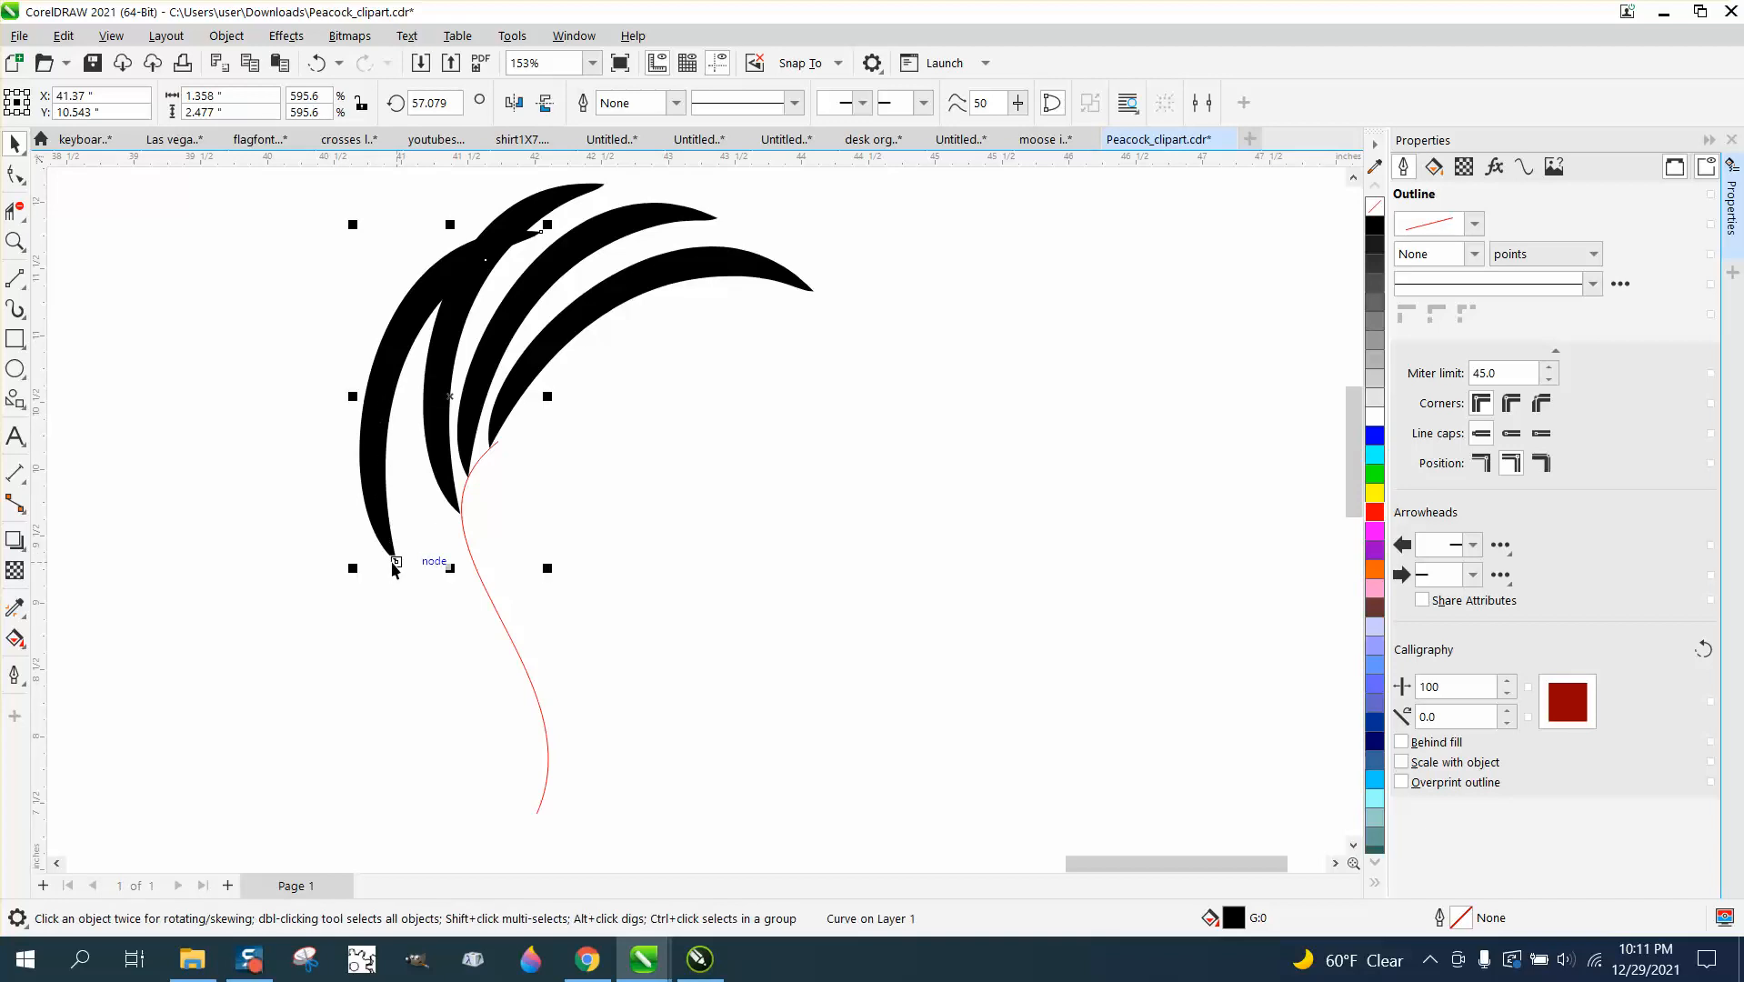
drag(395, 559, 472, 552)
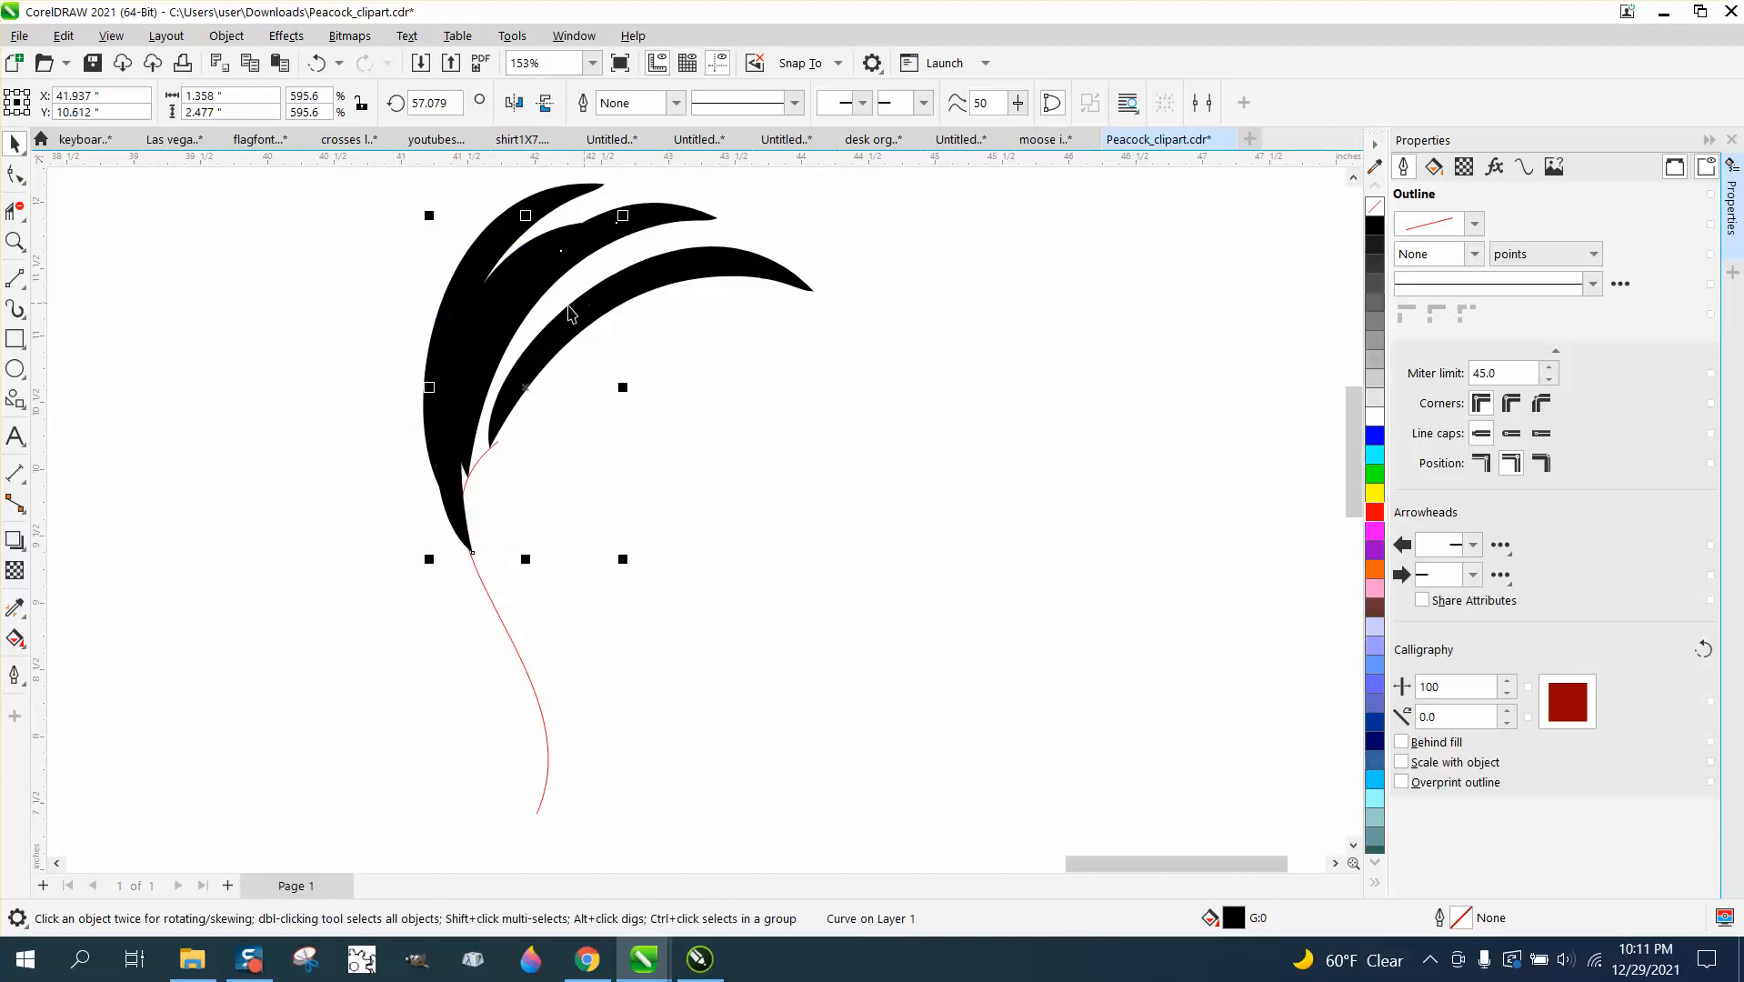
Rotate the fourth feather counterclockwise around its lower tip to about 80.3°, and repeat the operation to add a fifth feather
click(491, 364)
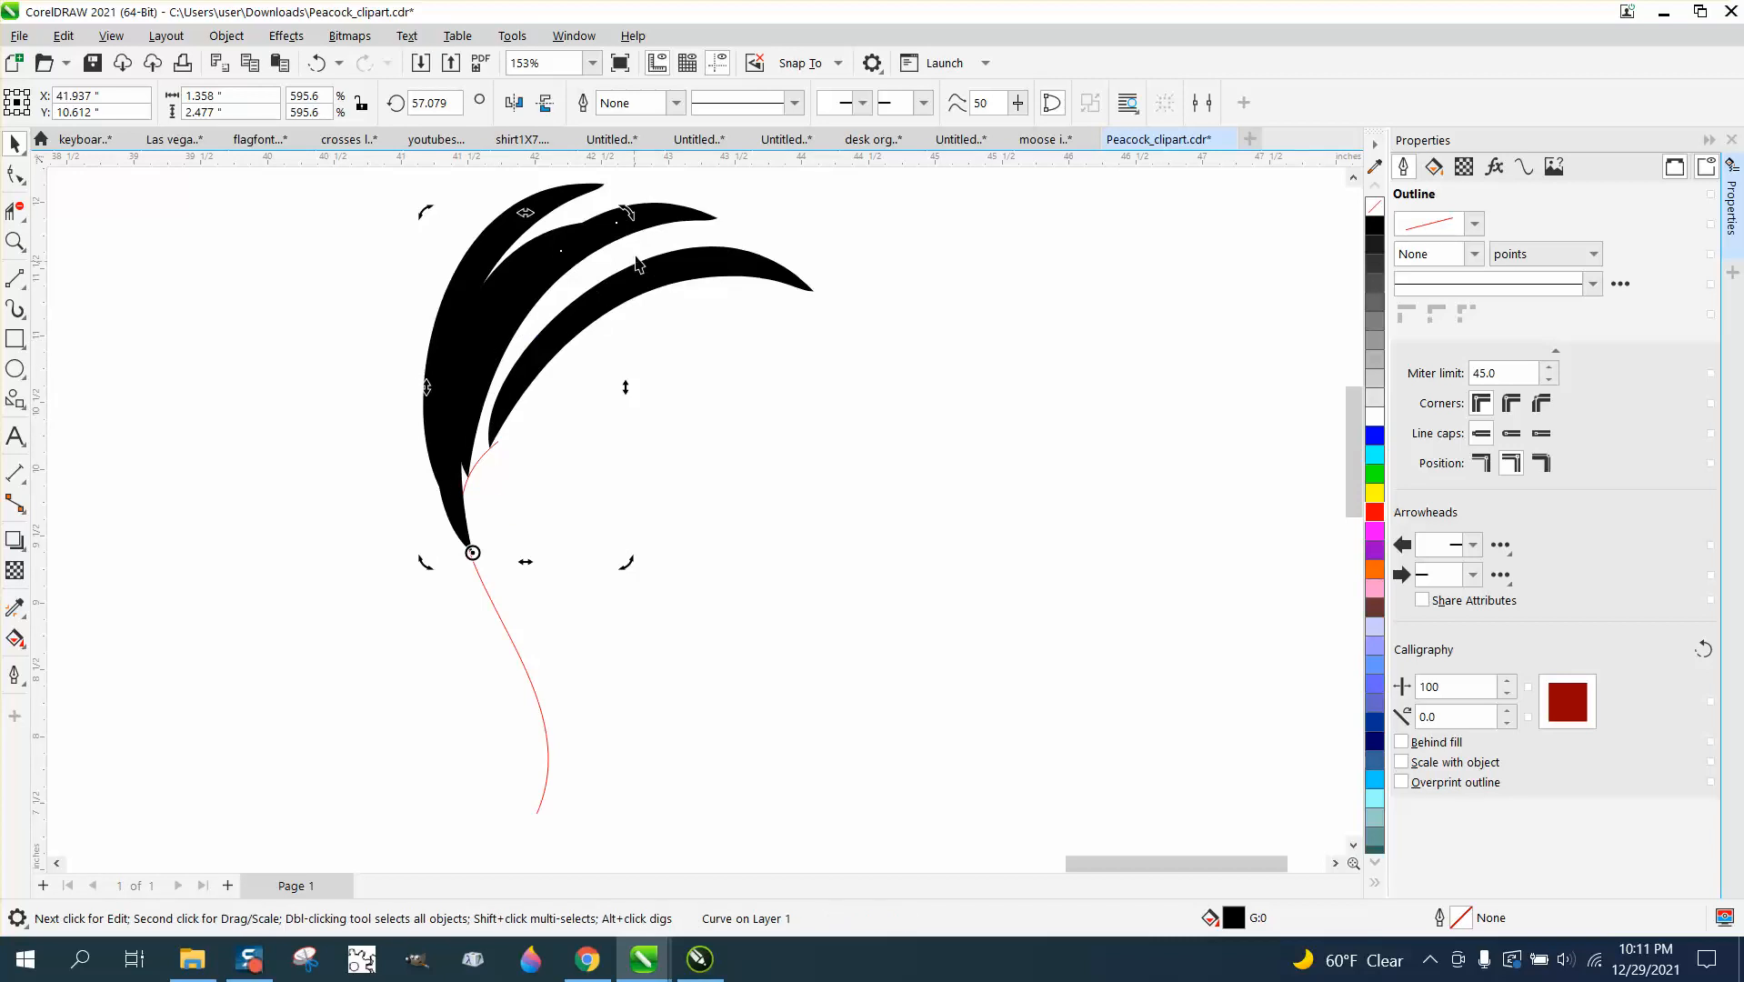
drag(627, 211, 482, 184)
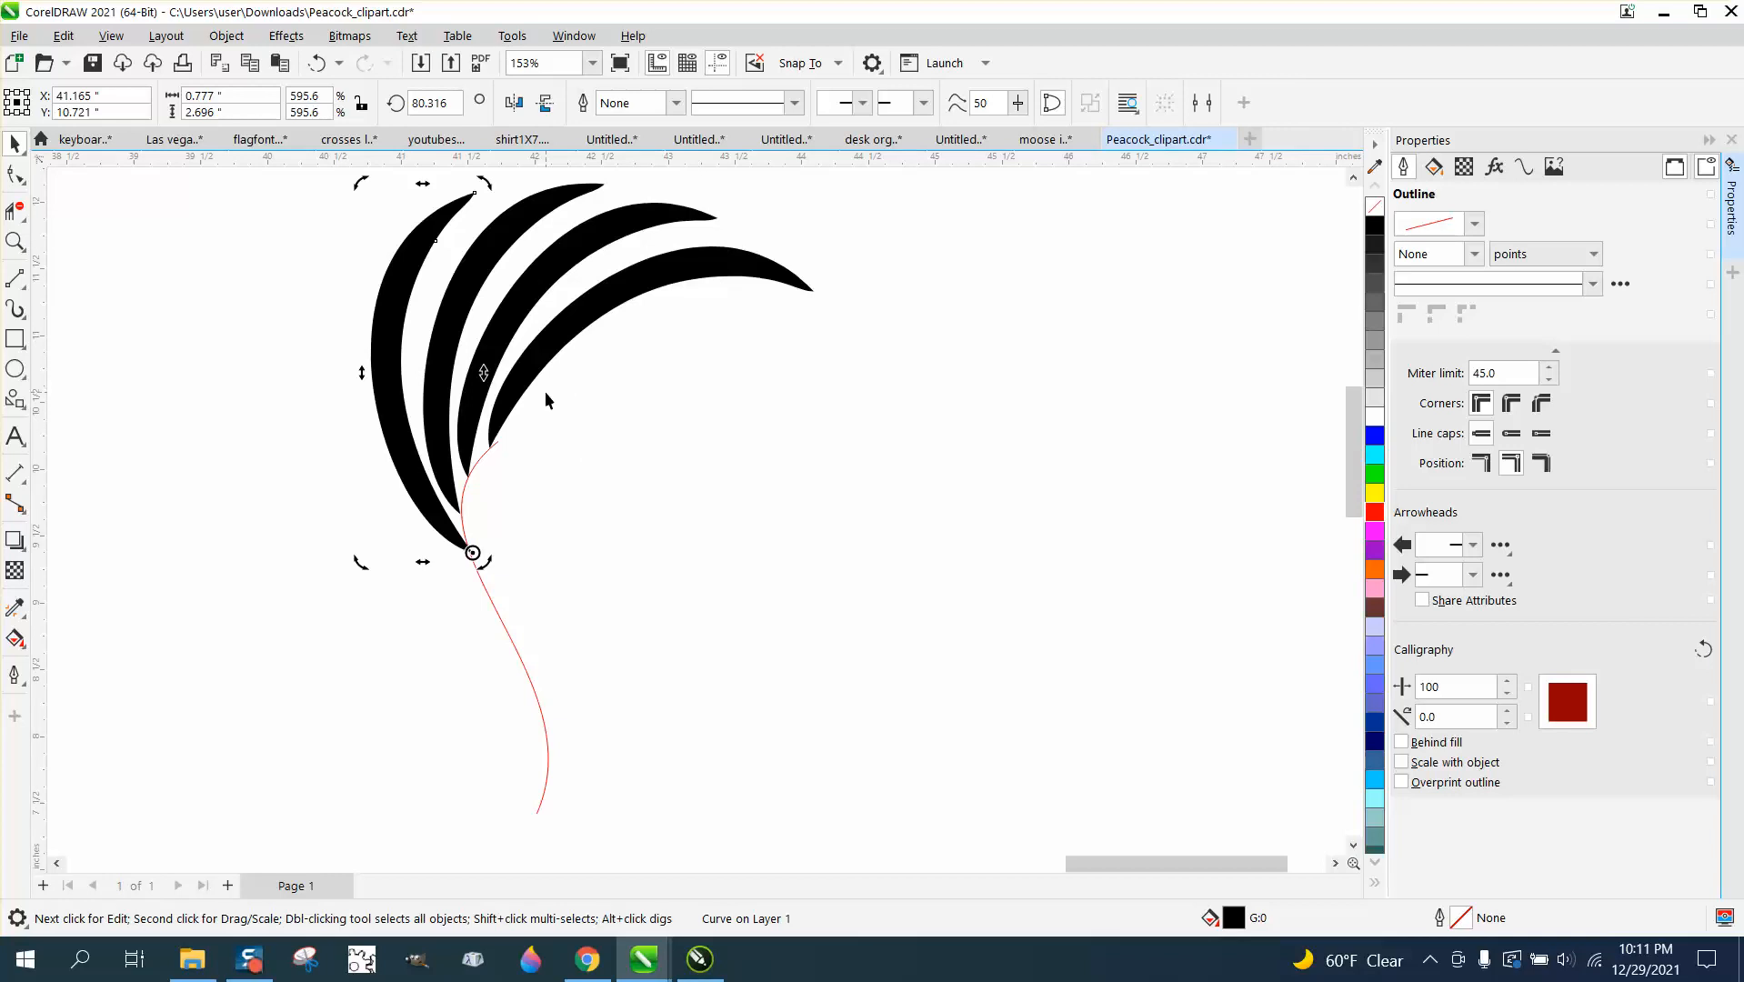
key(ctrl+r)
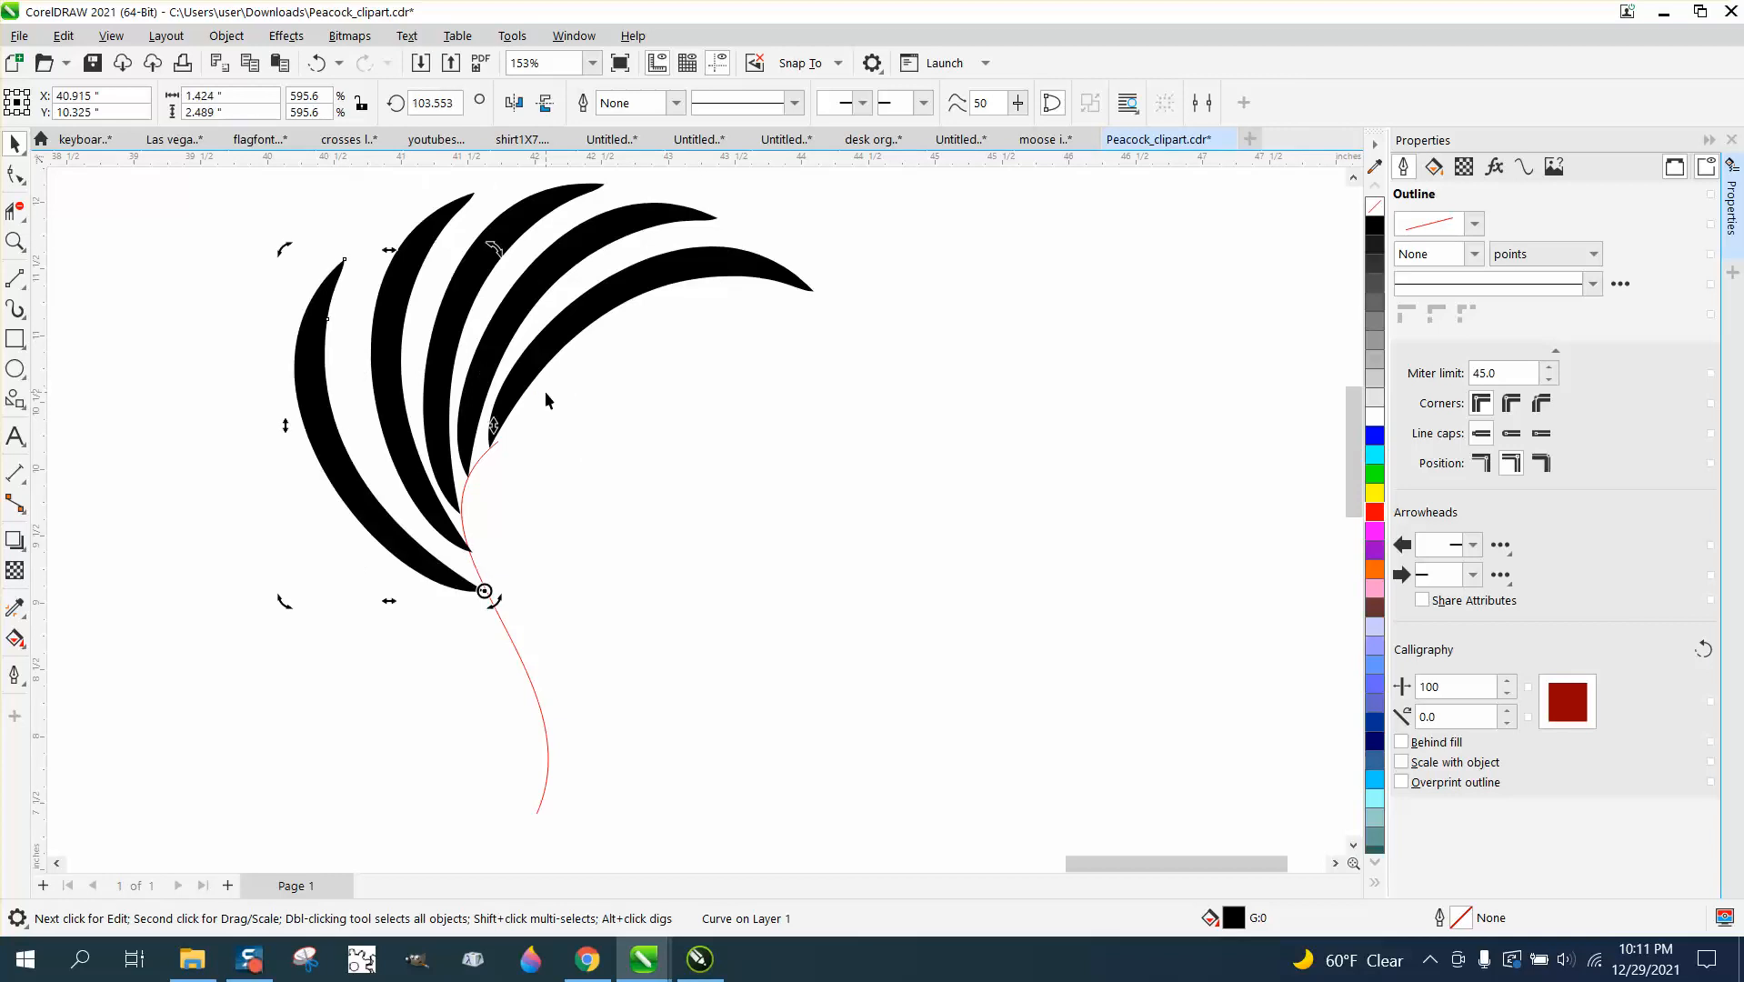
Repeat the copy and rotation four times to add the sixth to ninth feathers down the neck curve
key(ctrl+r)
key(ctrl+r)
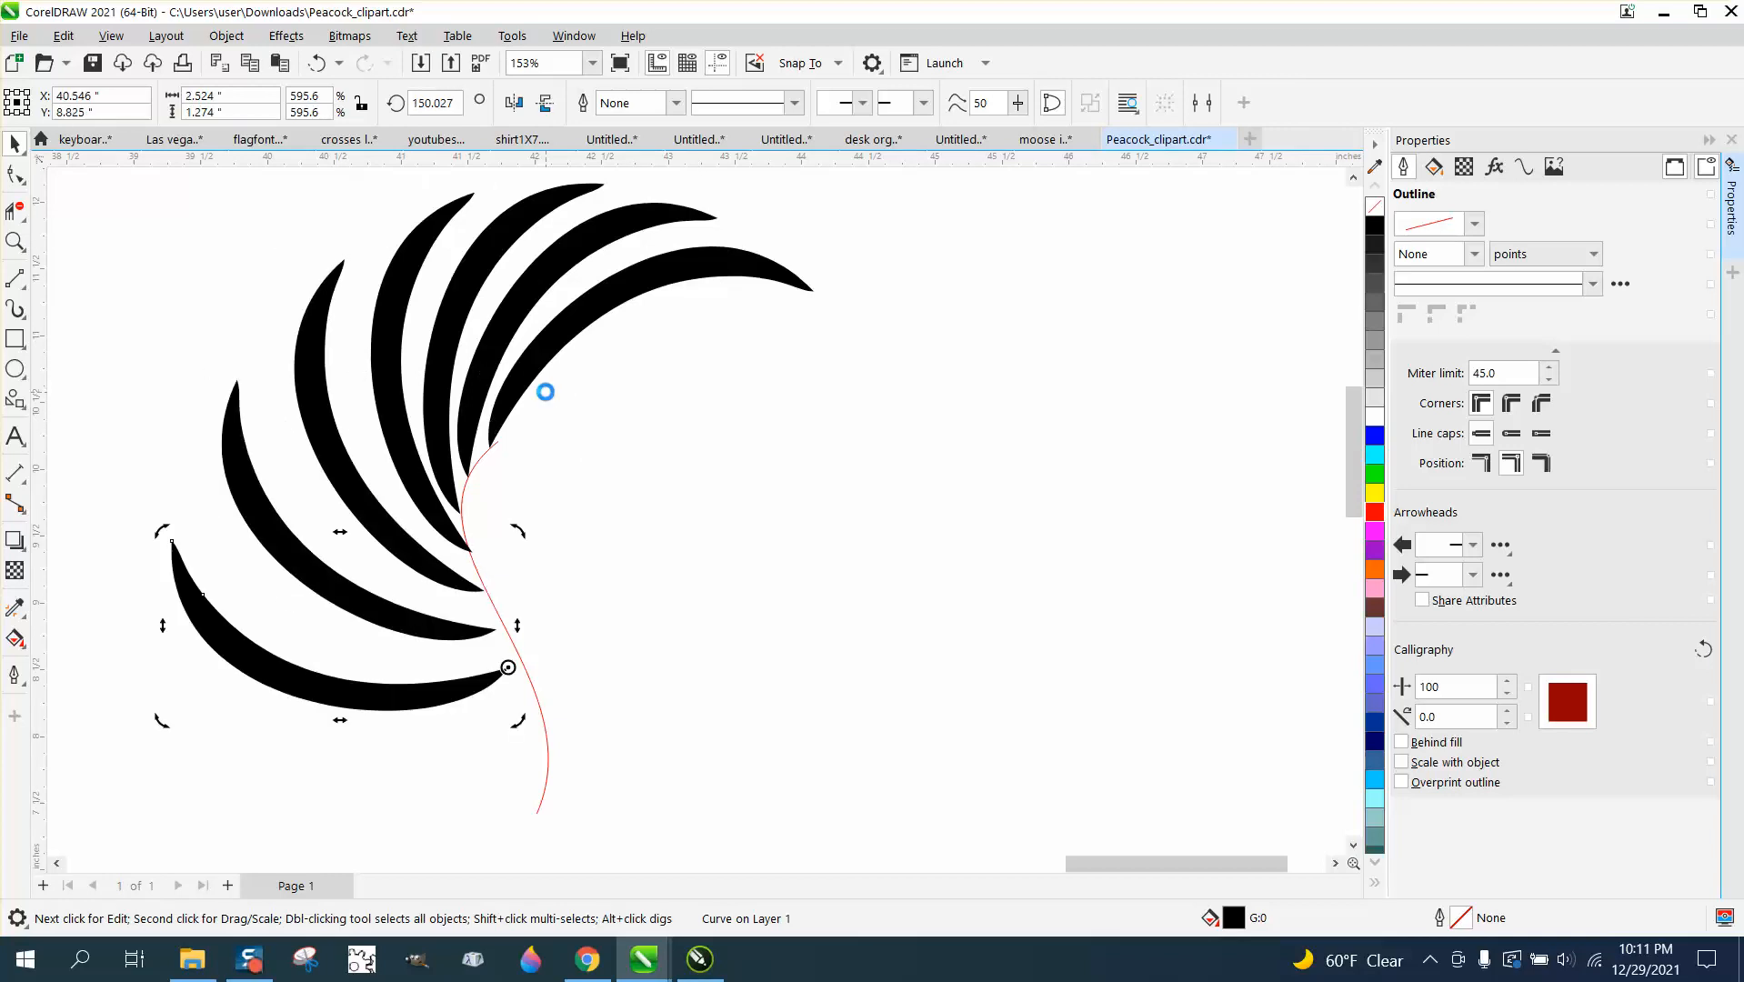
key(ctrl+r)
key(ctrl+r)
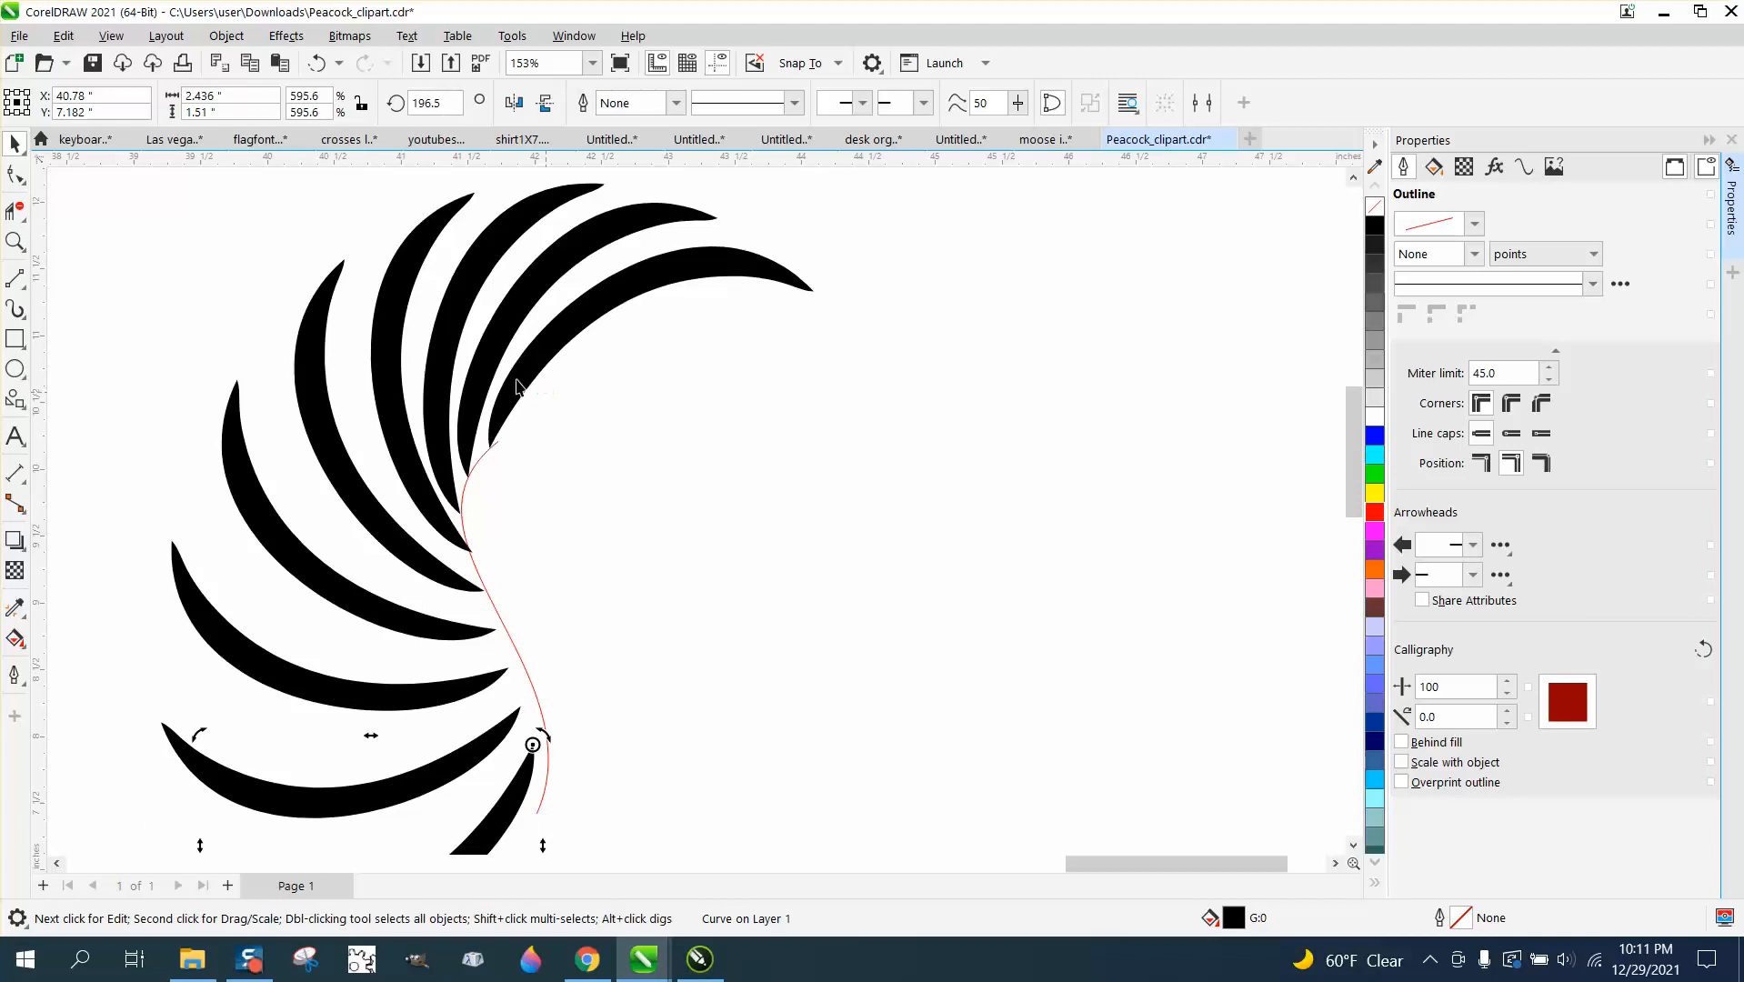
scroll(769, 505, down, 1)
scroll(711, 544, down, 1)
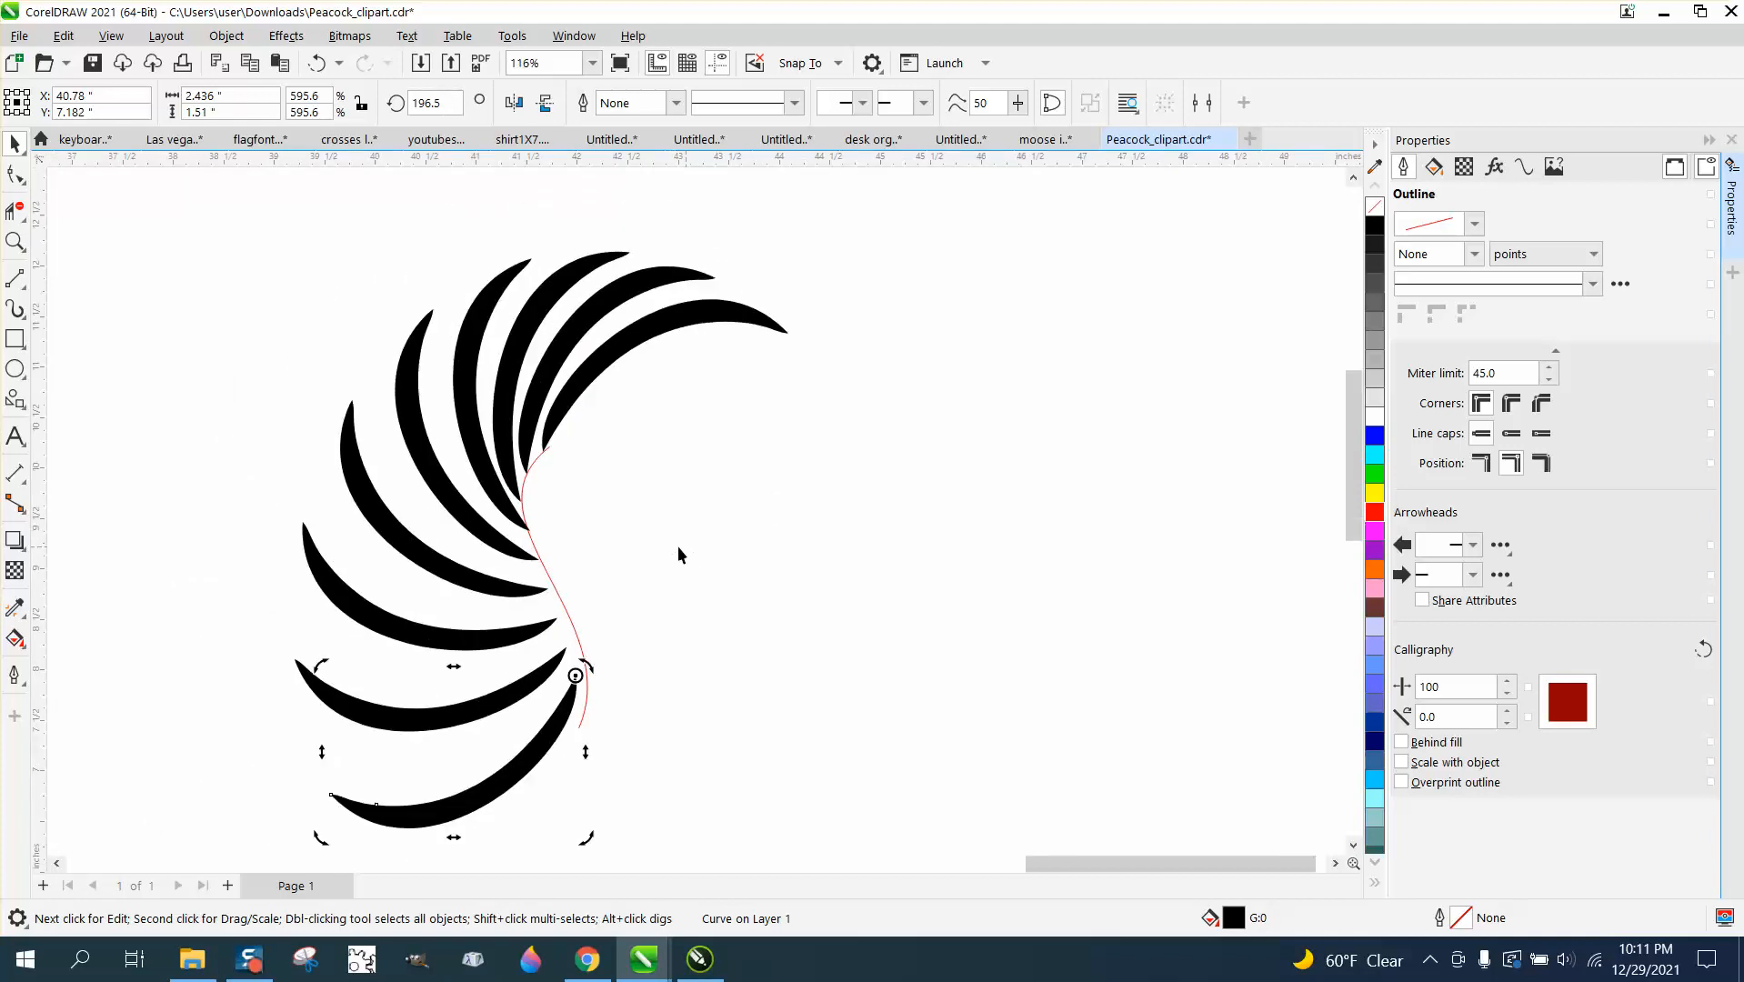
Move the sixth and seventh feathers so that their inner tips sit on the neck curve
click(14, 241)
drag(245, 421, 732, 728)
click(13, 149)
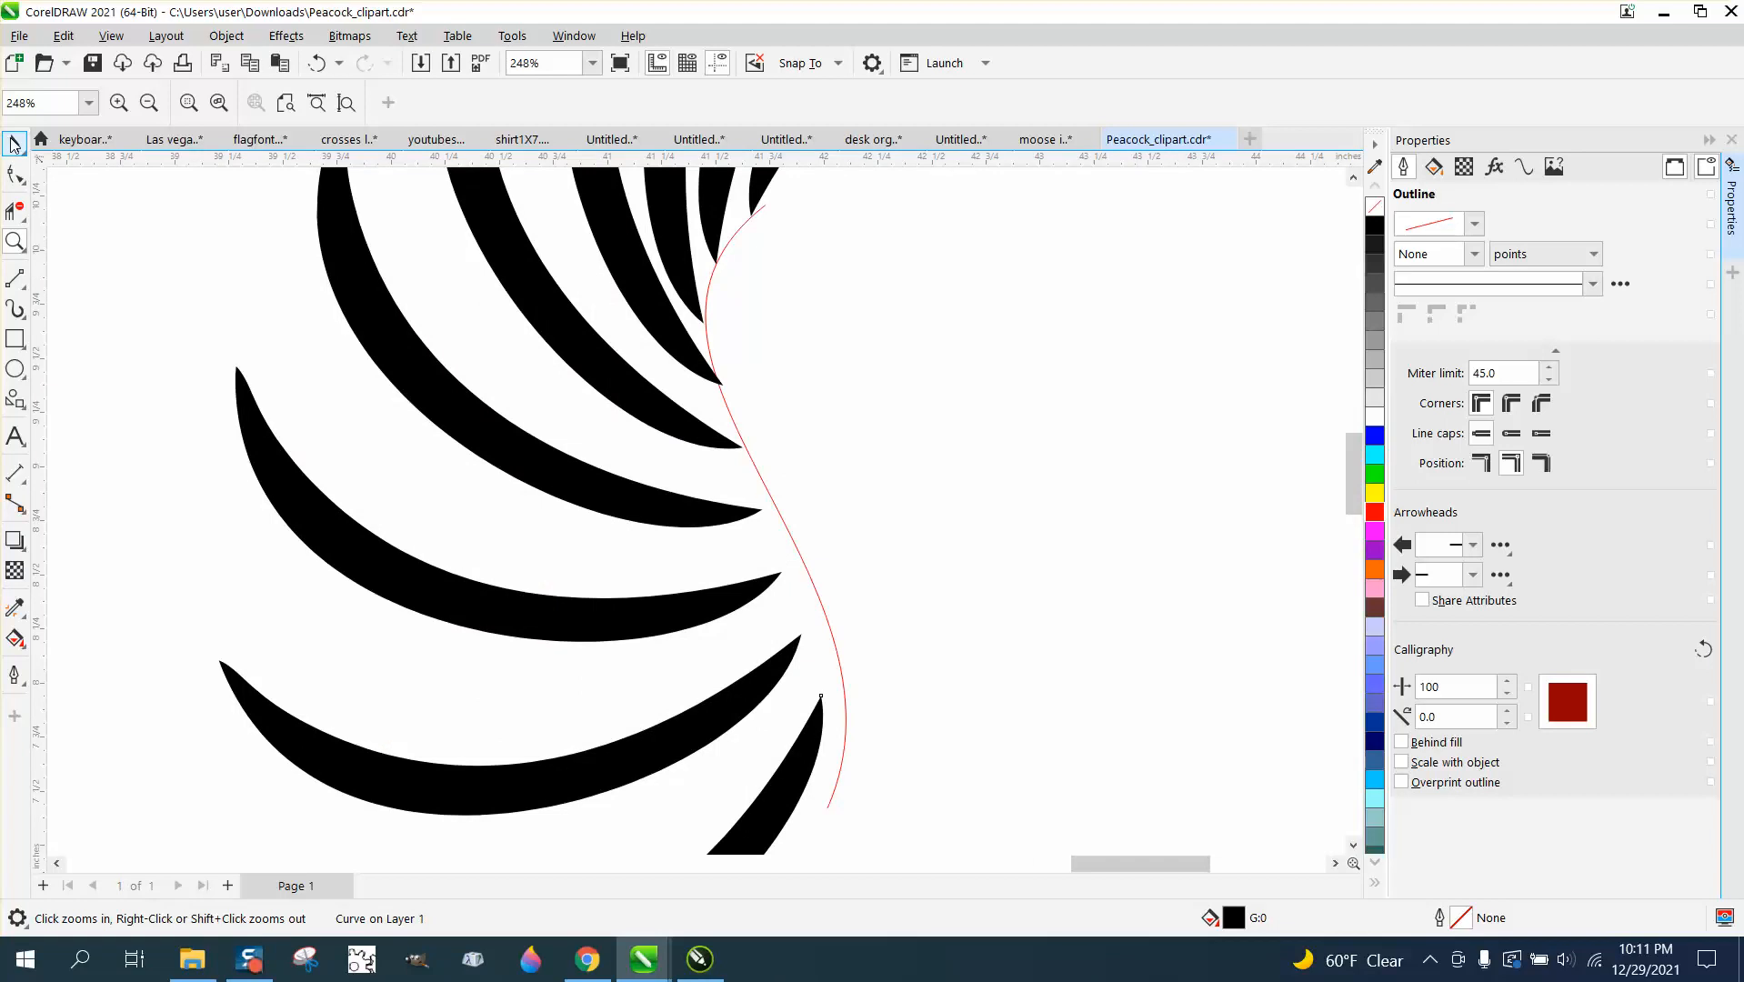
click(737, 517)
drag(763, 510, 775, 508)
click(778, 576)
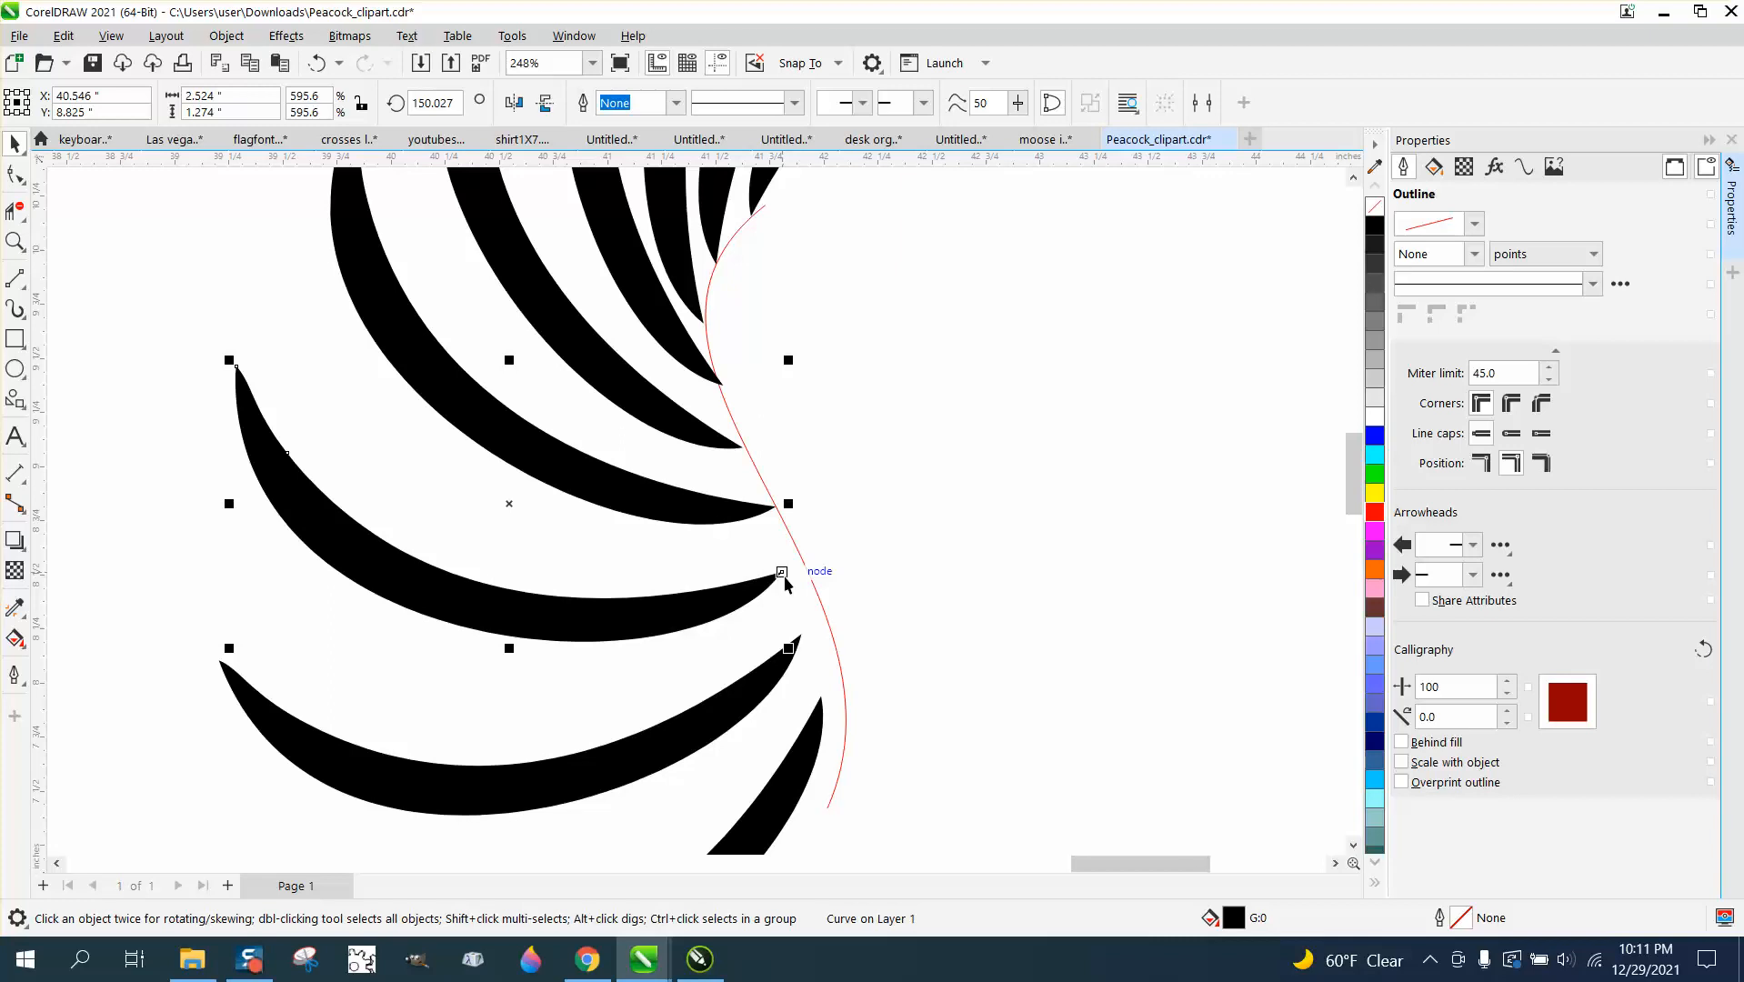
drag(784, 583, 801, 569)
Move the eighth and ninth feathers so that their inner tips sit on the lower part of the neck curve
click(800, 657)
drag(804, 643, 823, 609)
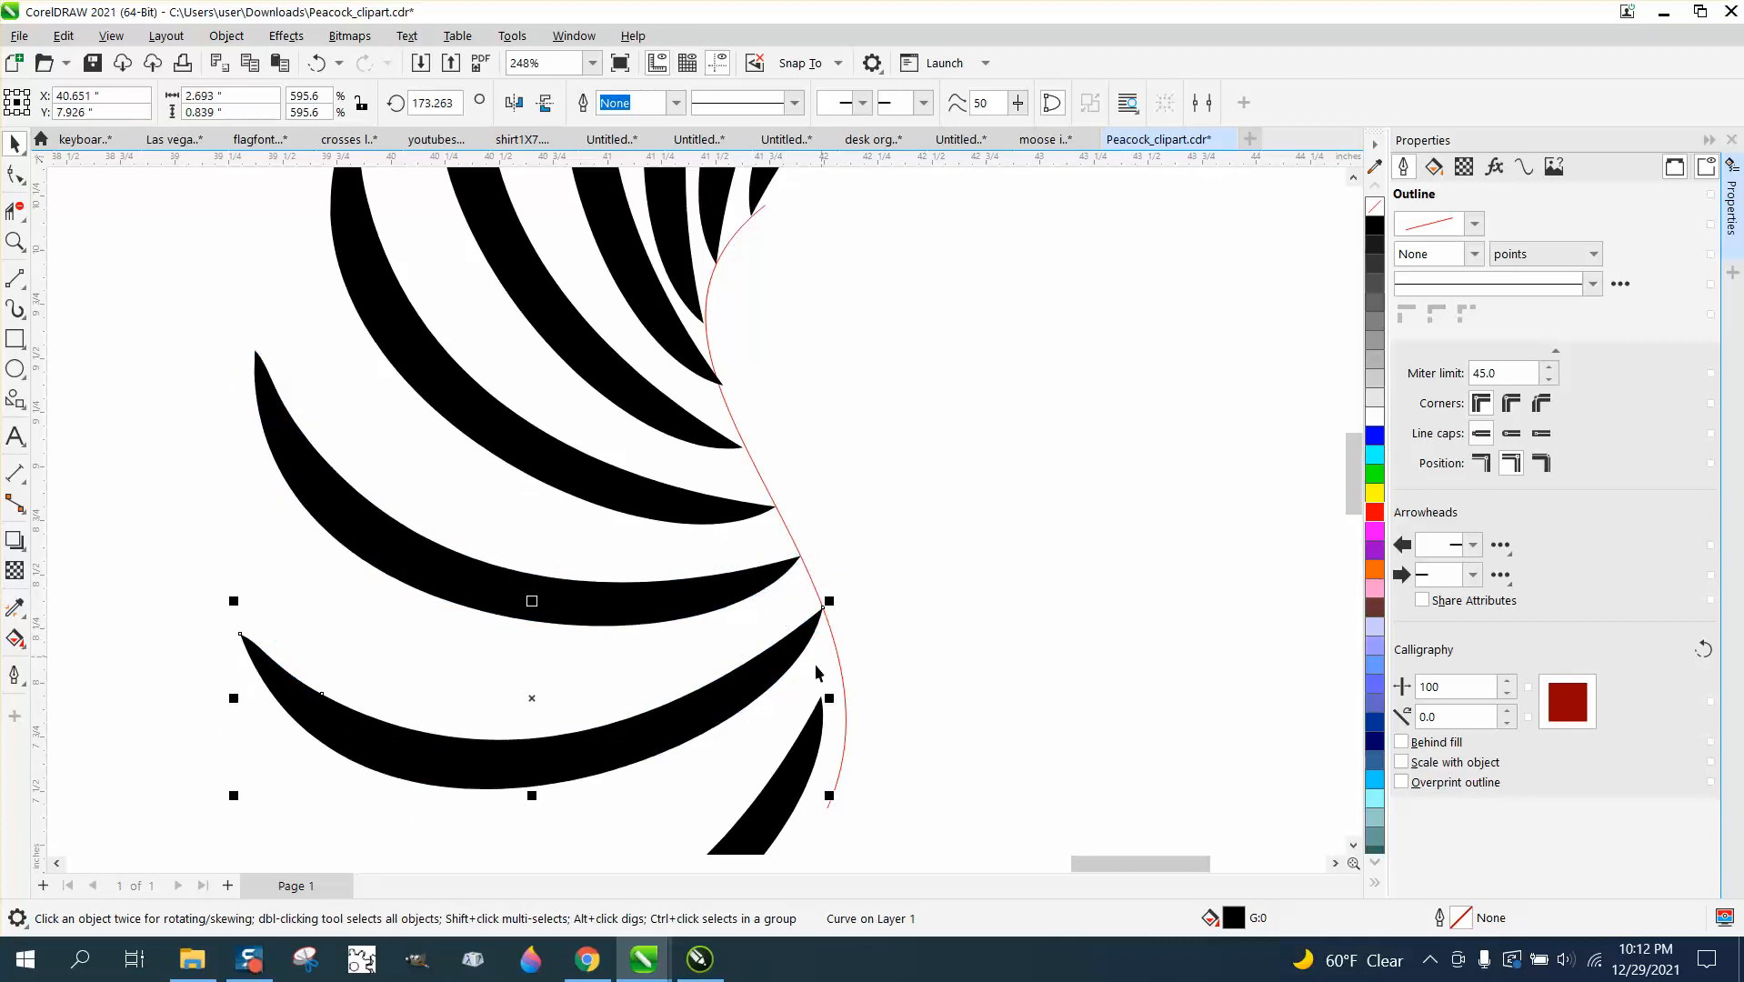
click(817, 708)
drag(821, 700, 840, 667)
Rotate the fifth feather clockwise around its inner tip to an angle of about 99.3°, closer to the fourth feather
scroll(804, 648, down, 2)
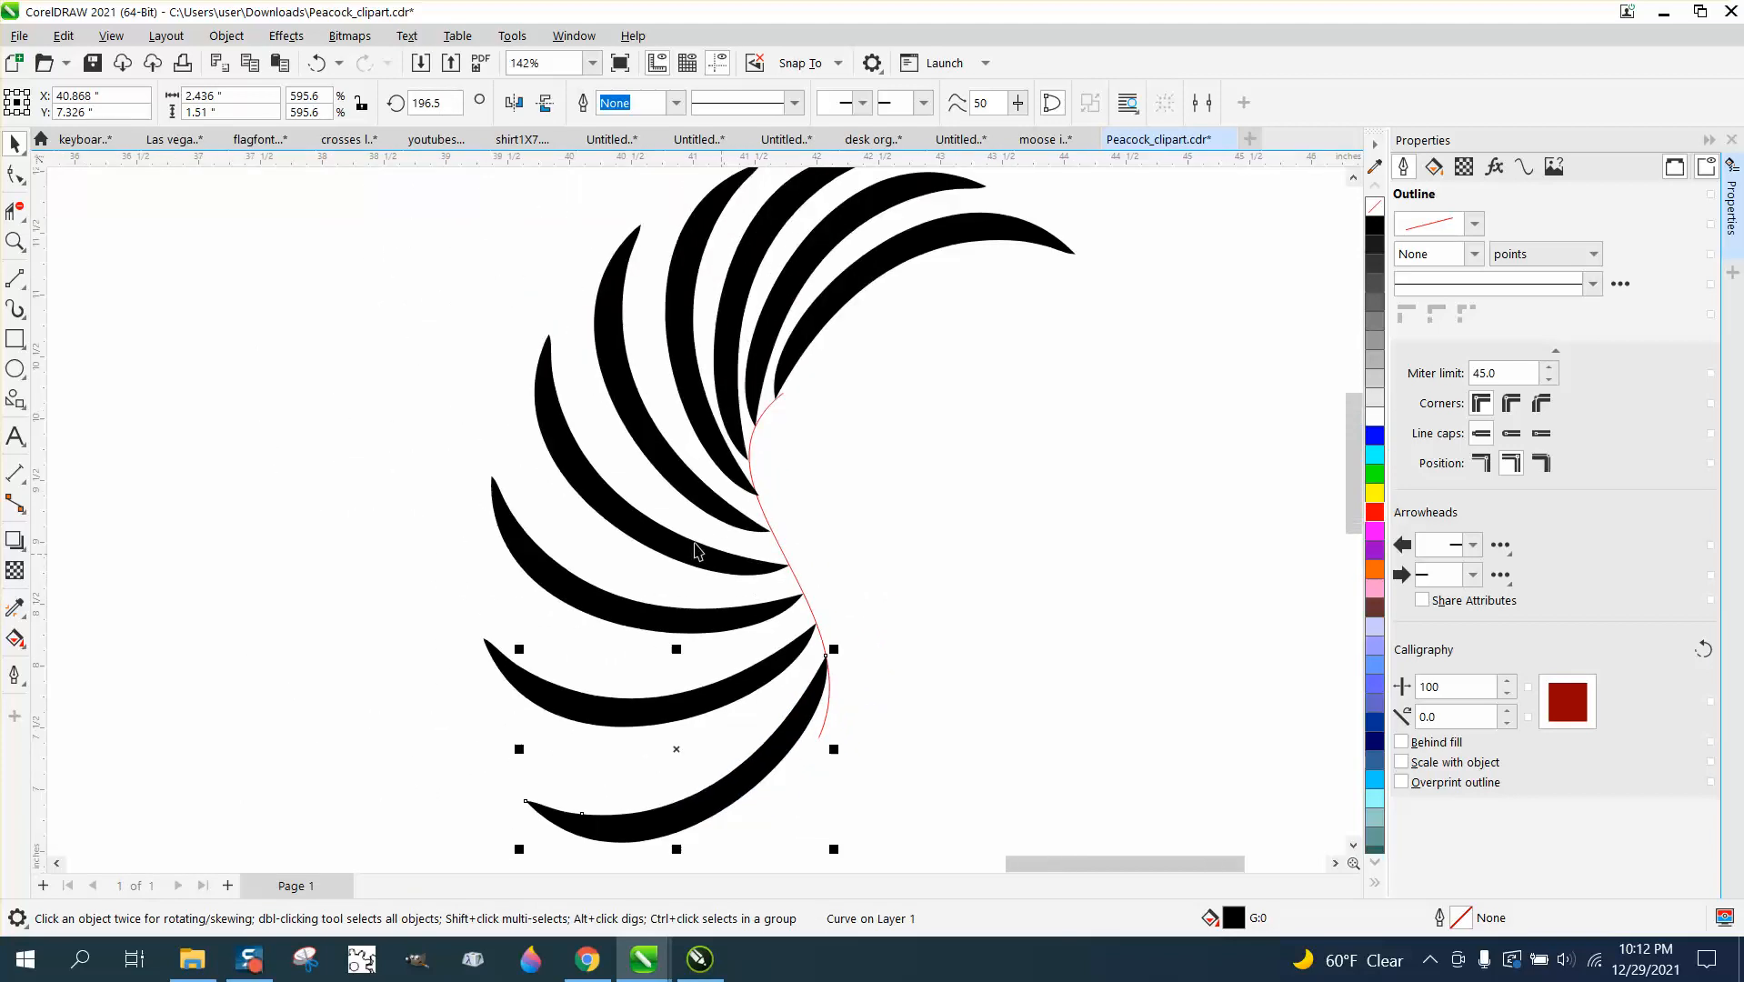
click(568, 579)
click(568, 580)
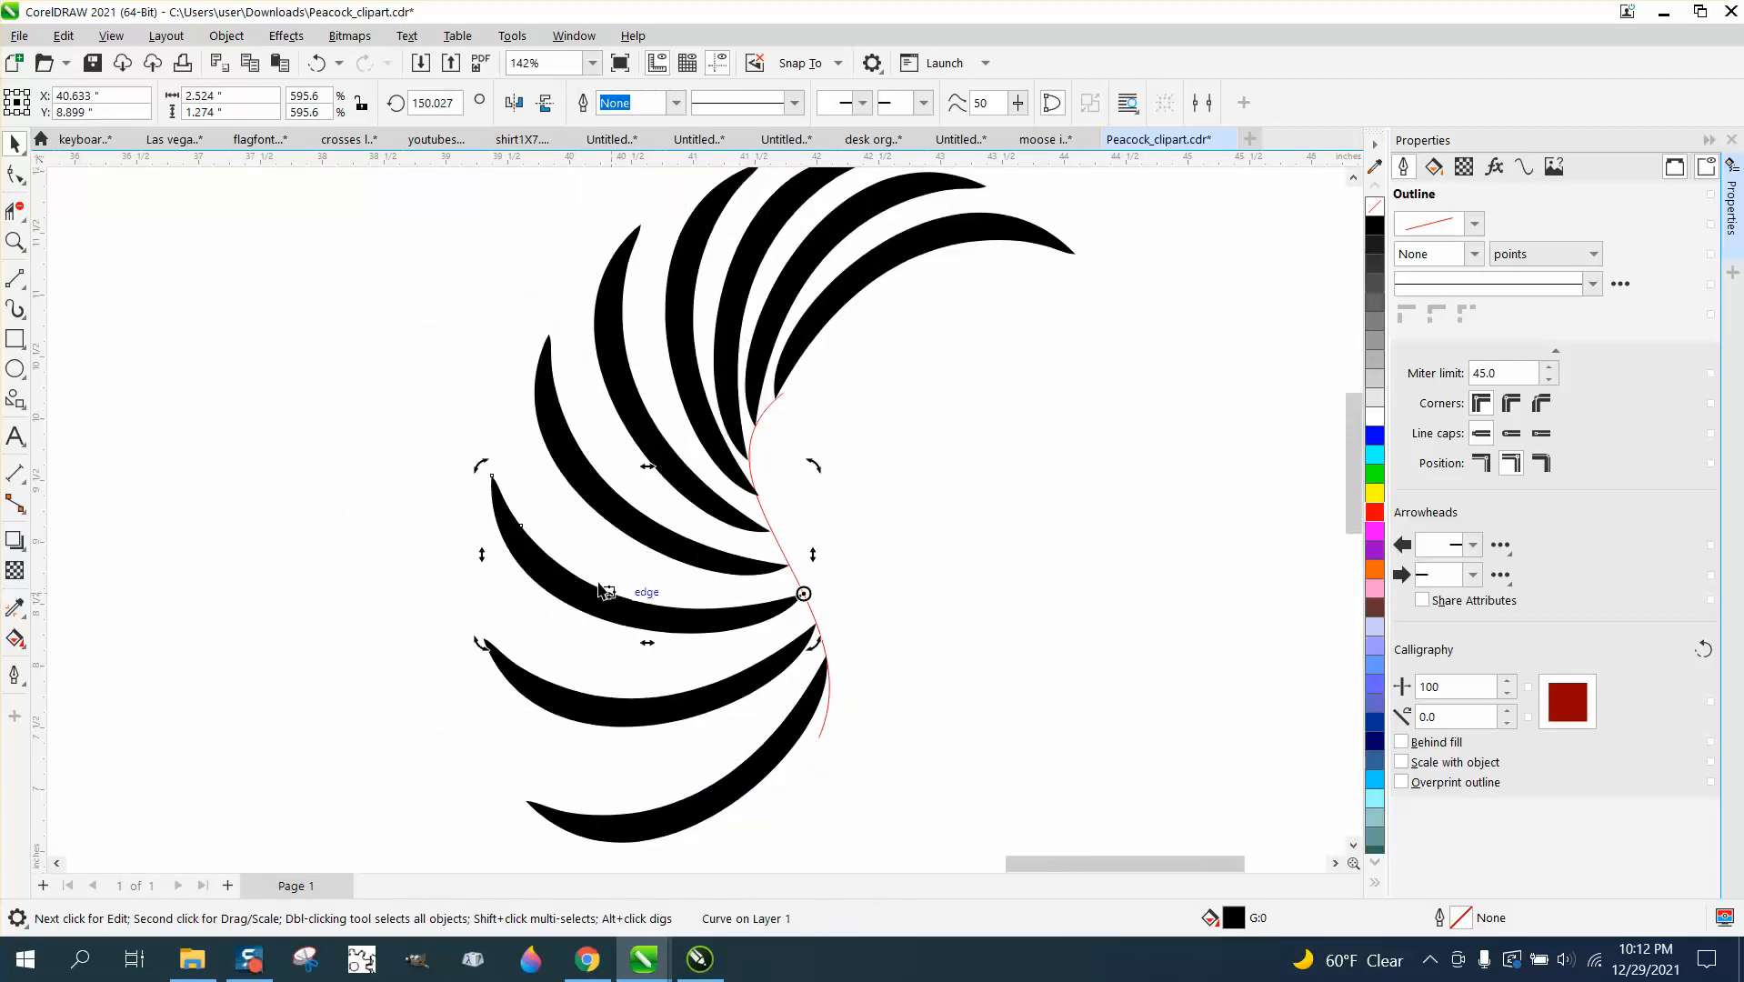
click(550, 411)
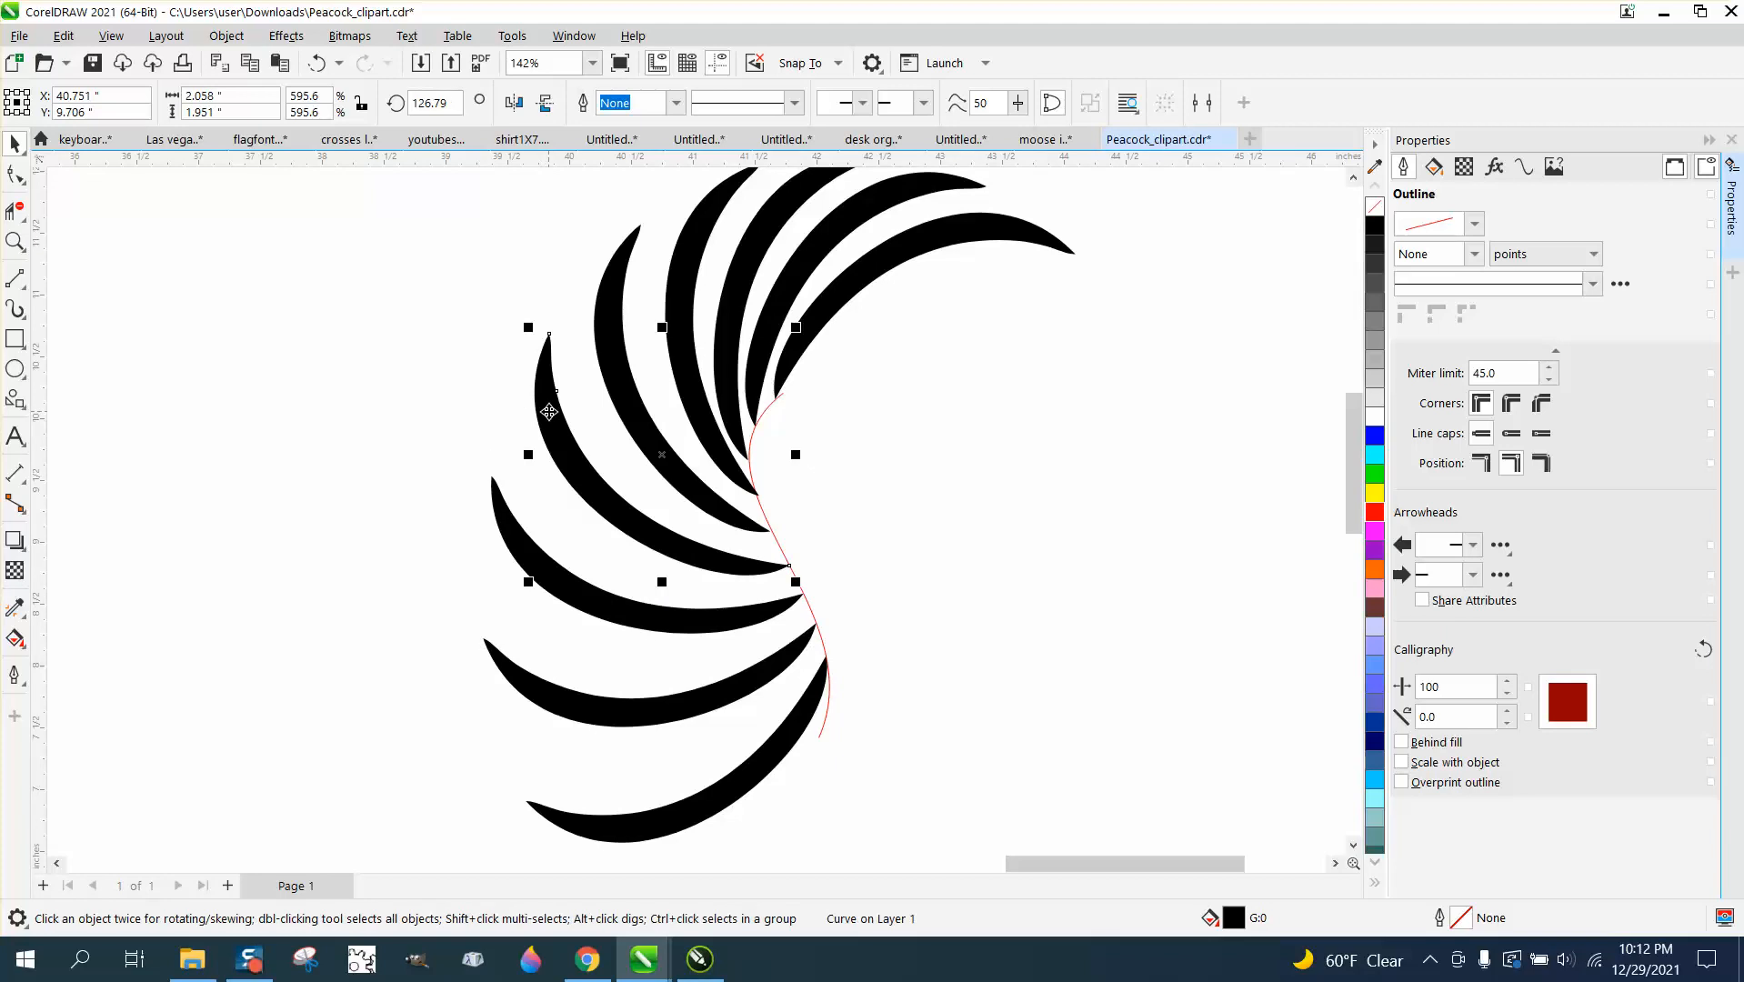
click(607, 371)
click(607, 371)
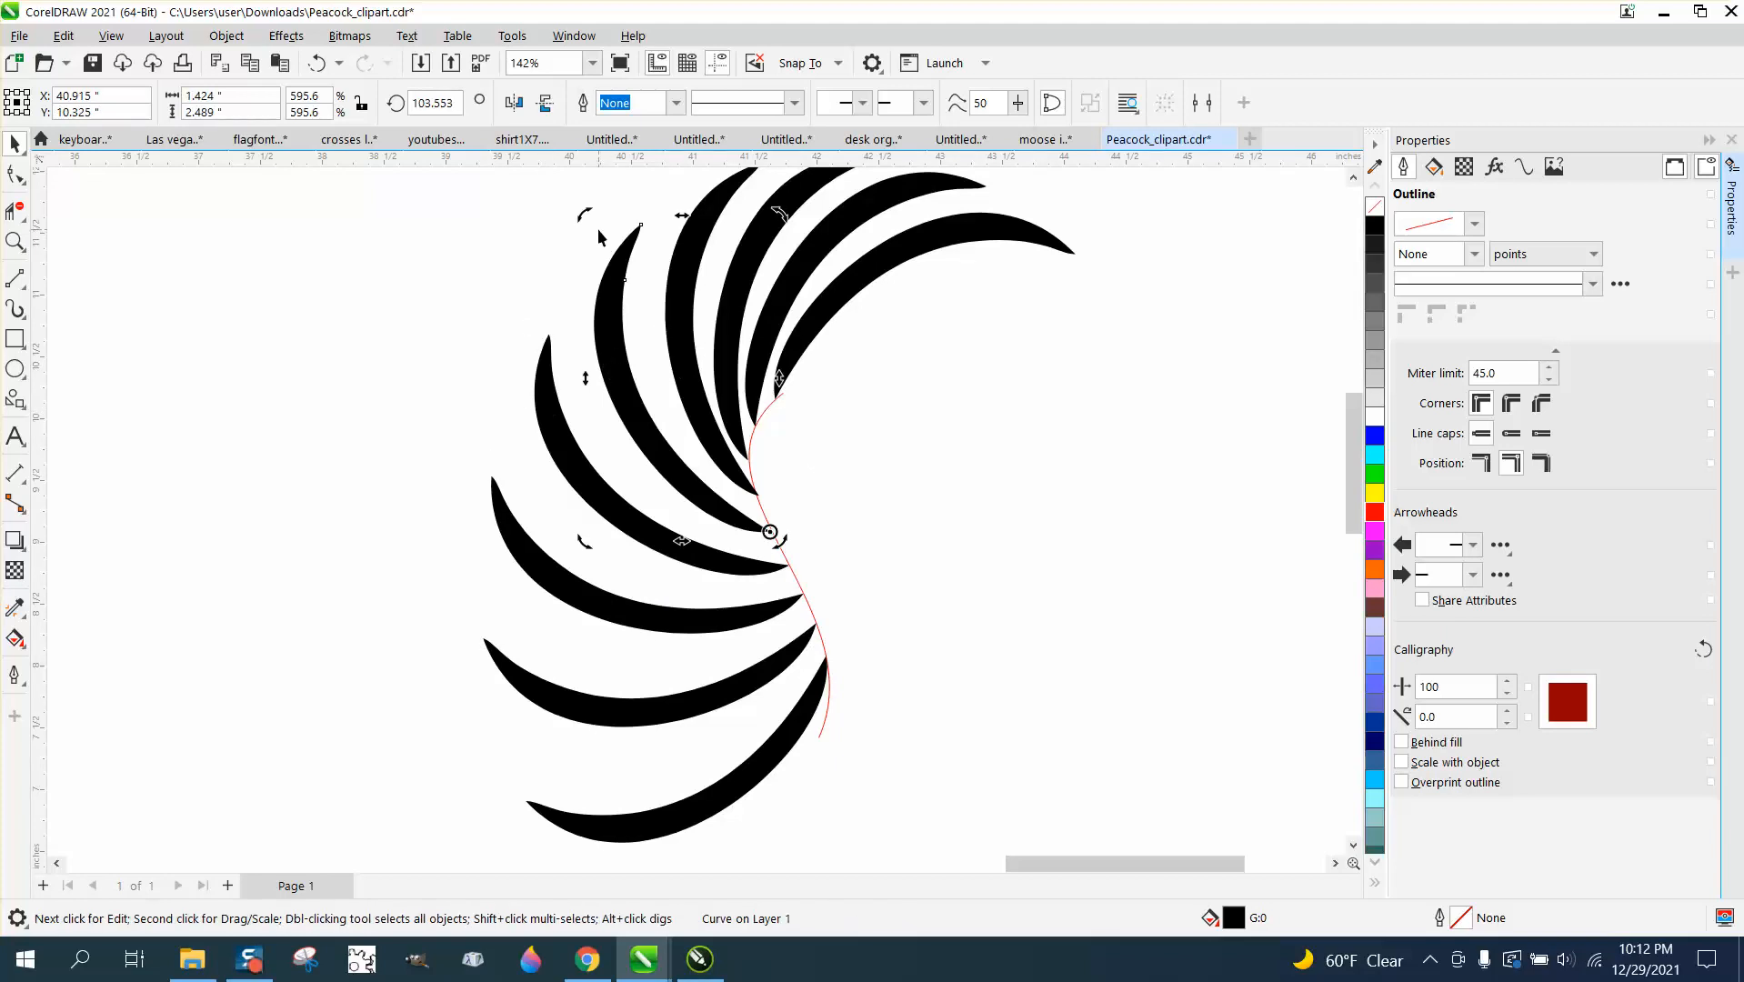
drag(587, 214, 605, 197)
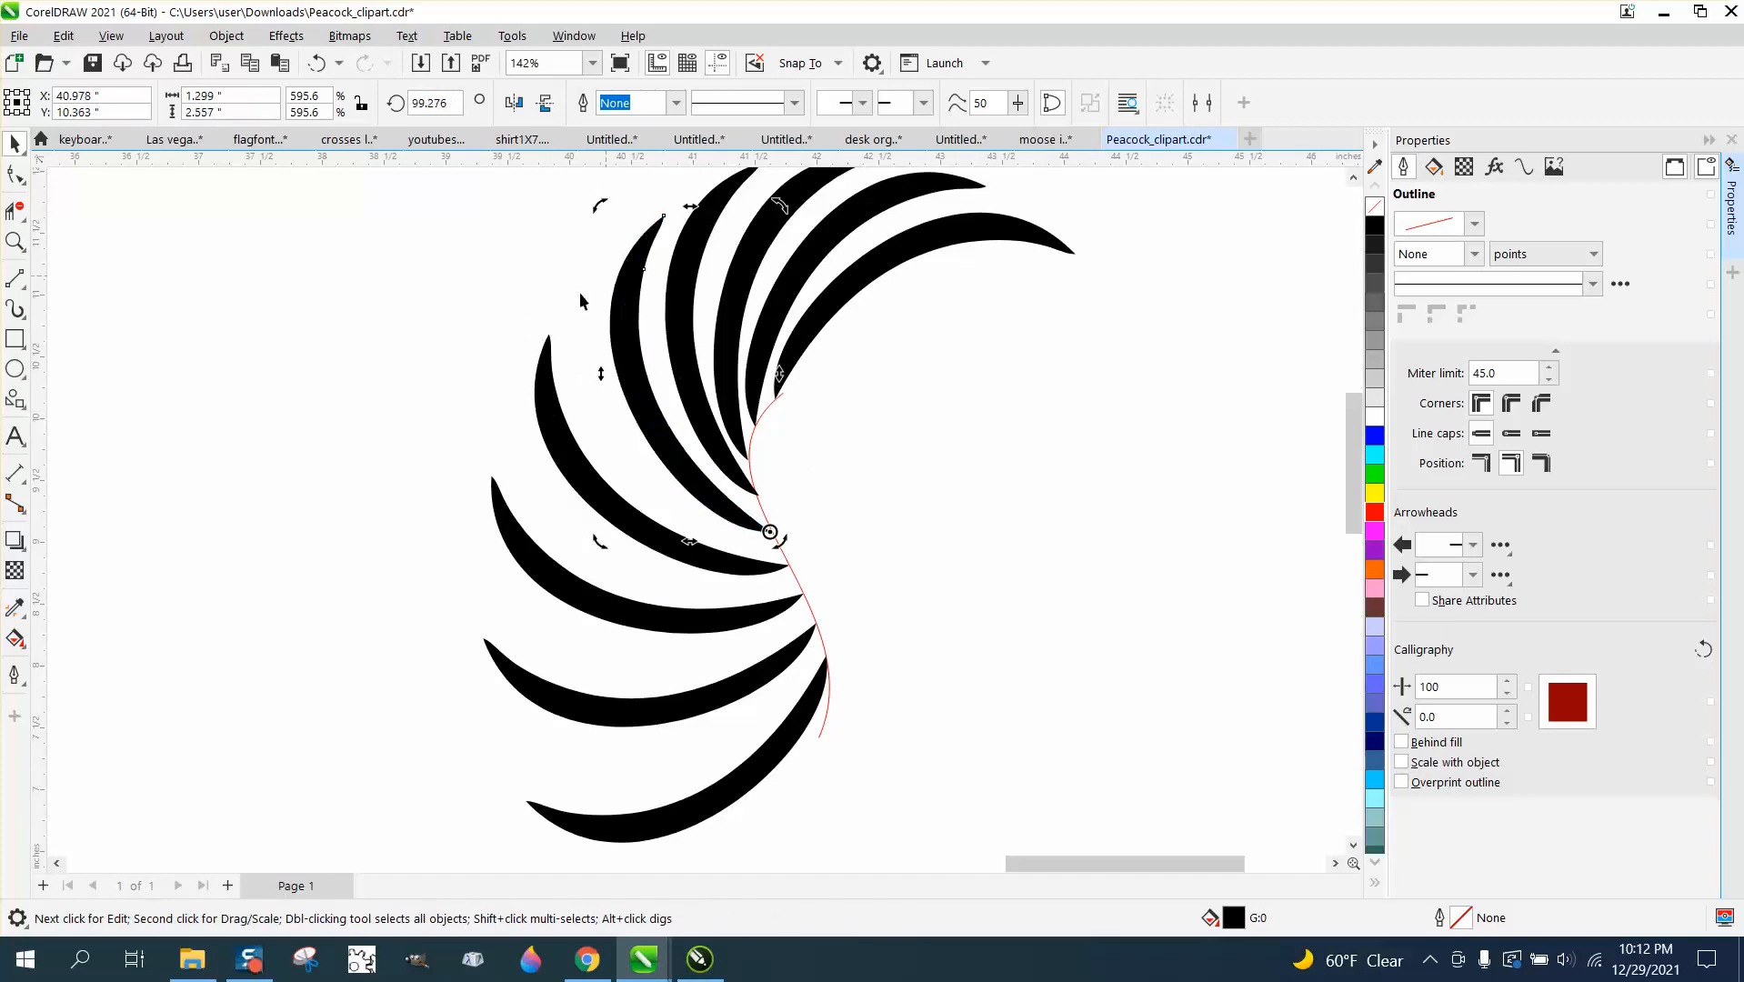
Rotate the sixth feather clockwise around its inner tip to about 115.8°, and turn the seventh feather up beside it
click(543, 403)
click(543, 403)
drag(528, 328, 568, 270)
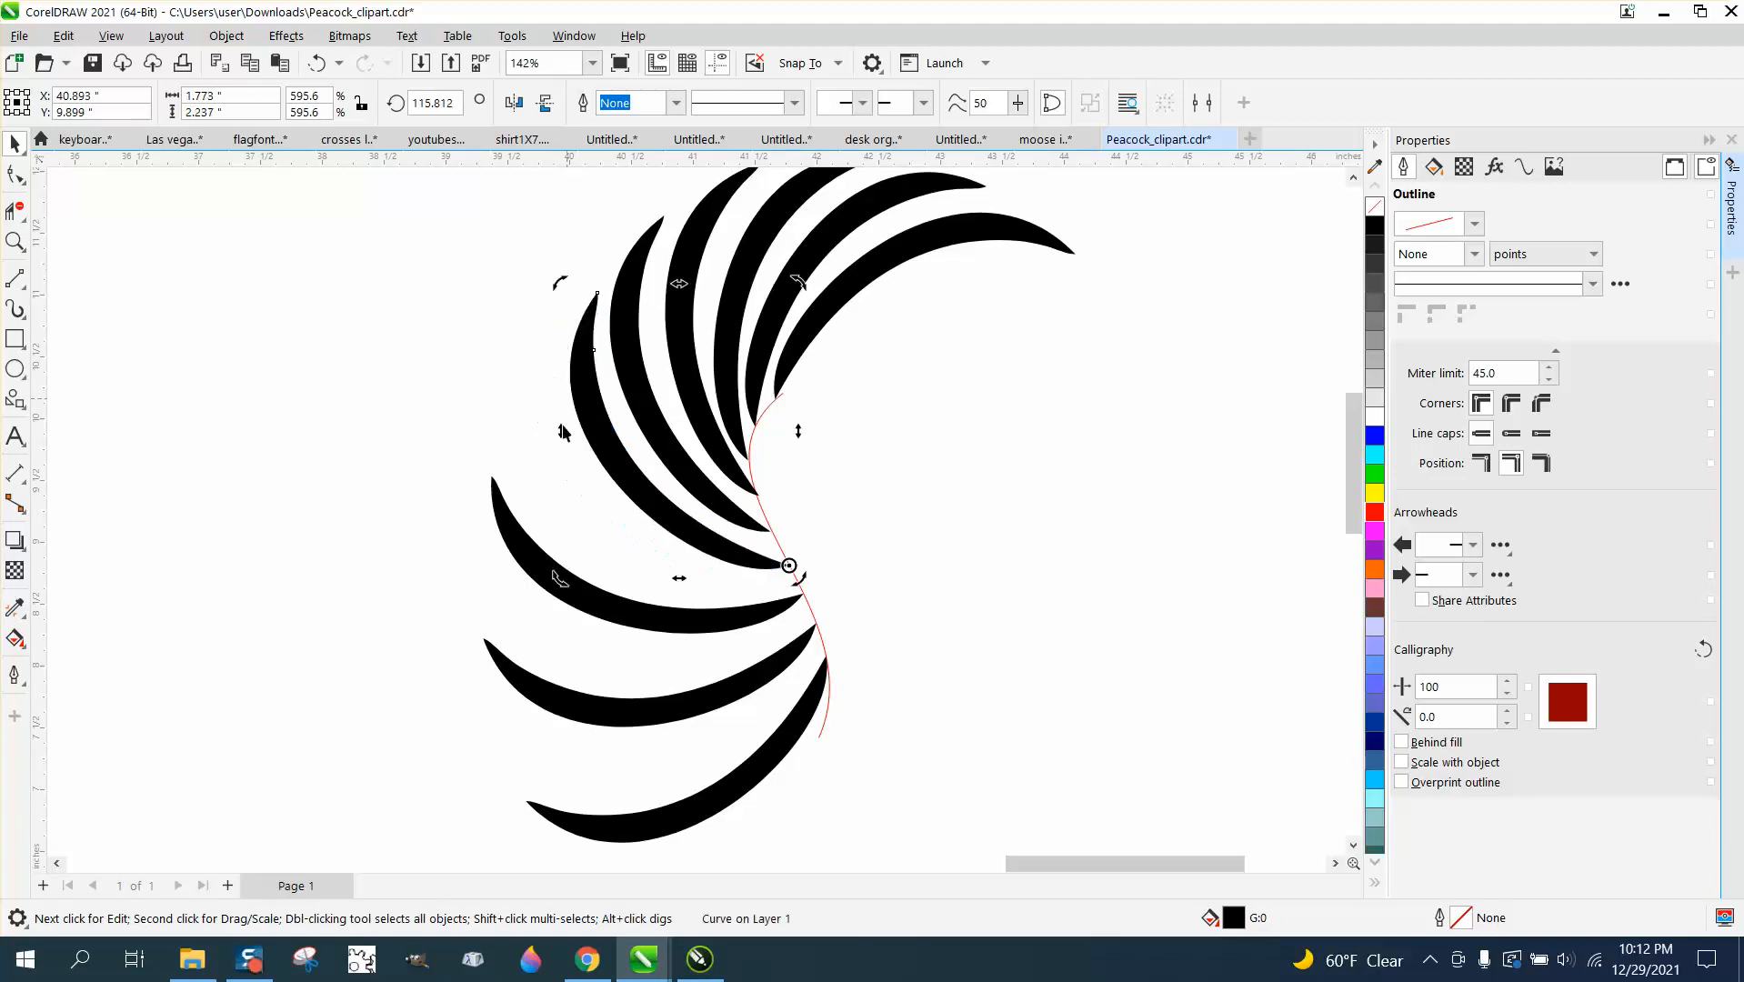
click(532, 553)
click(532, 553)
drag(483, 466, 531, 362)
Rotate the eighth feather clockwise around its inner tip to an angle of about 143.1°, just below the seventh feather
key(F10)
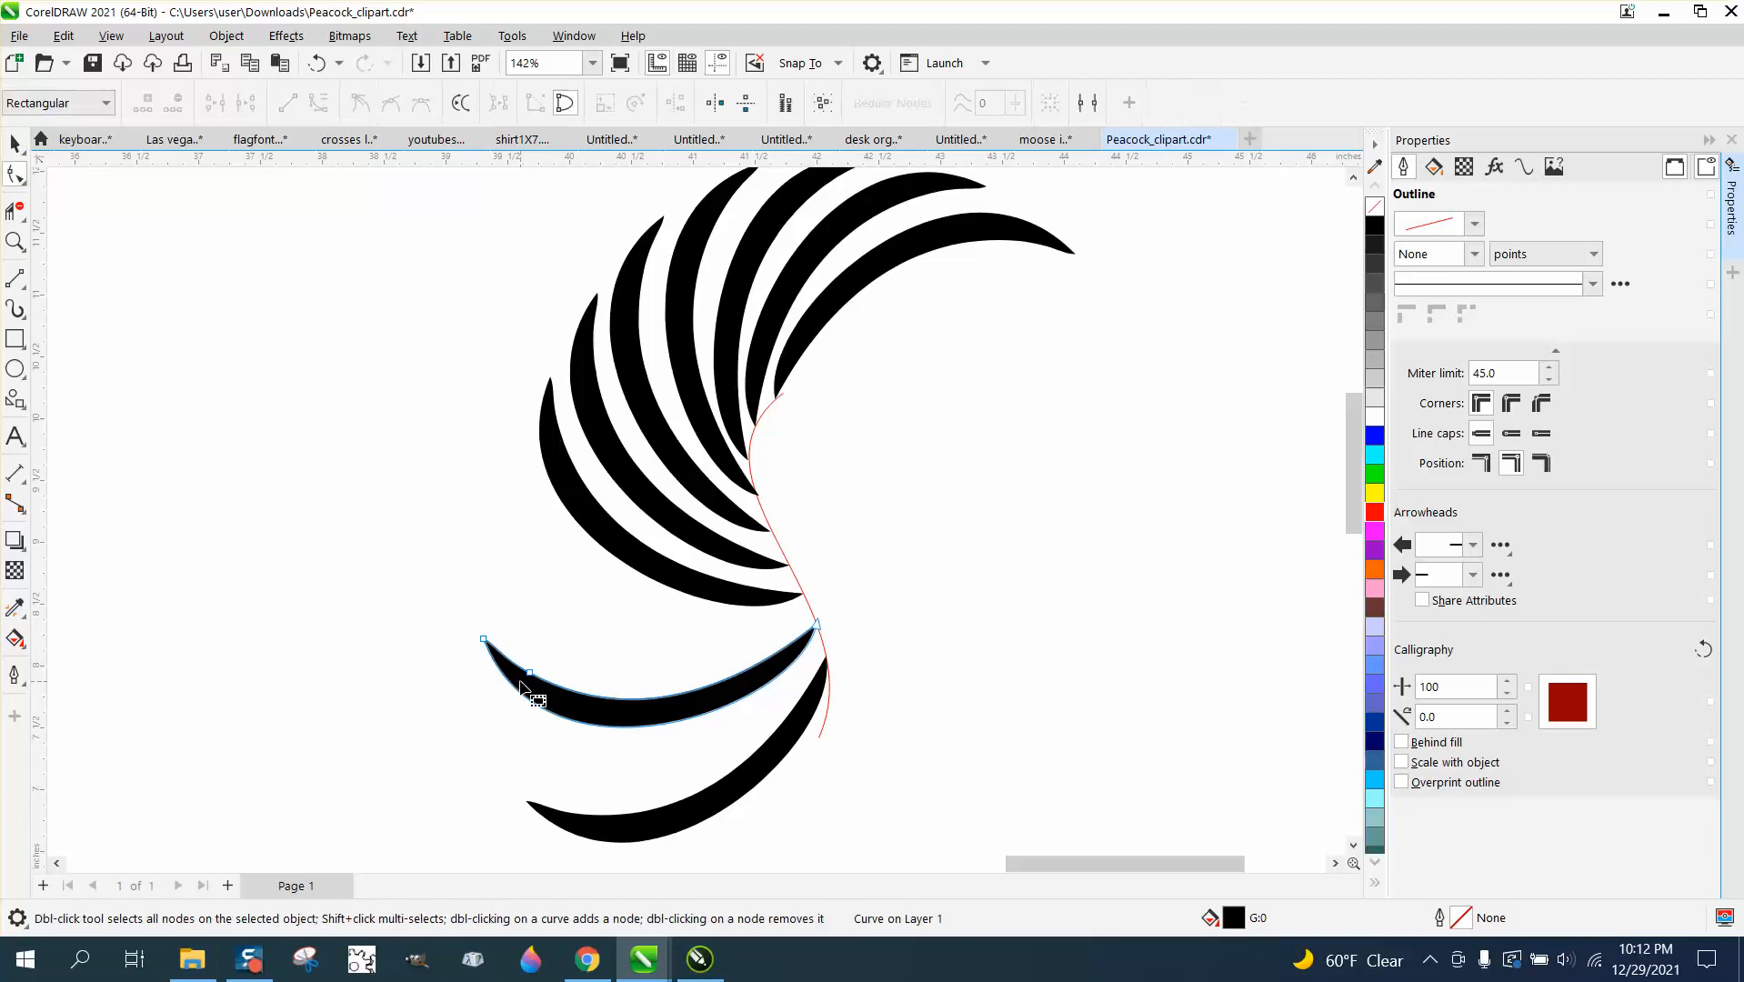
click(16, 143)
click(488, 644)
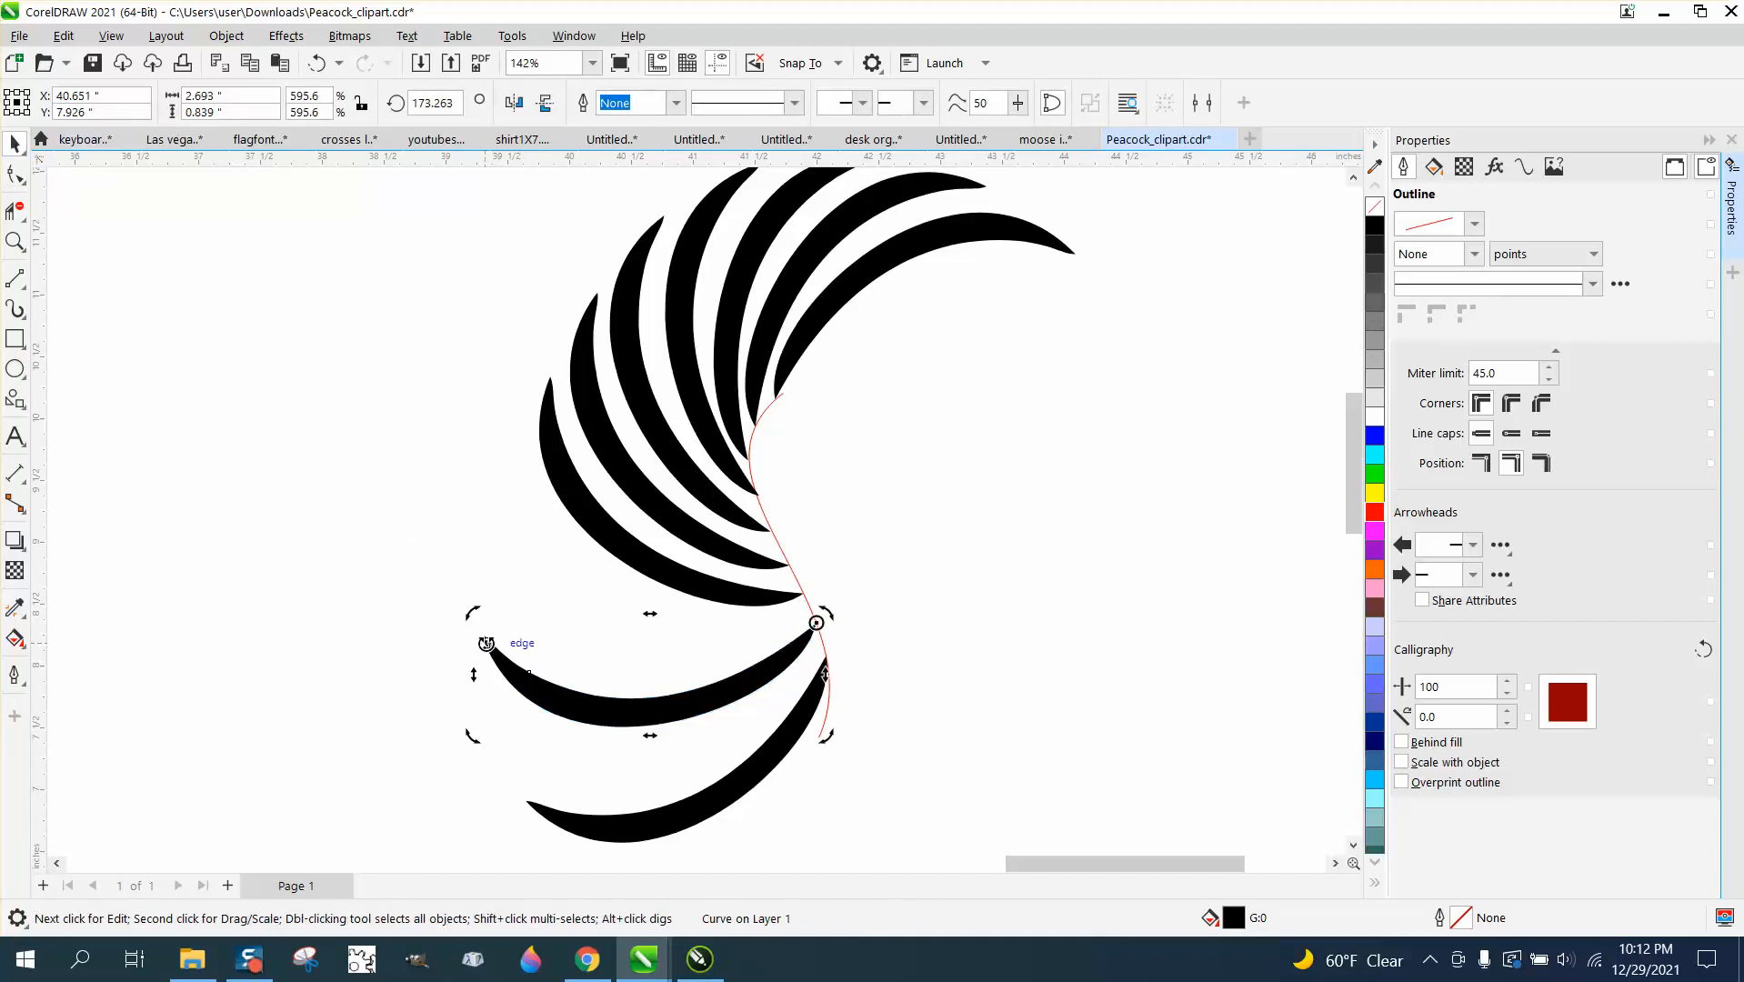
drag(487, 644, 526, 476)
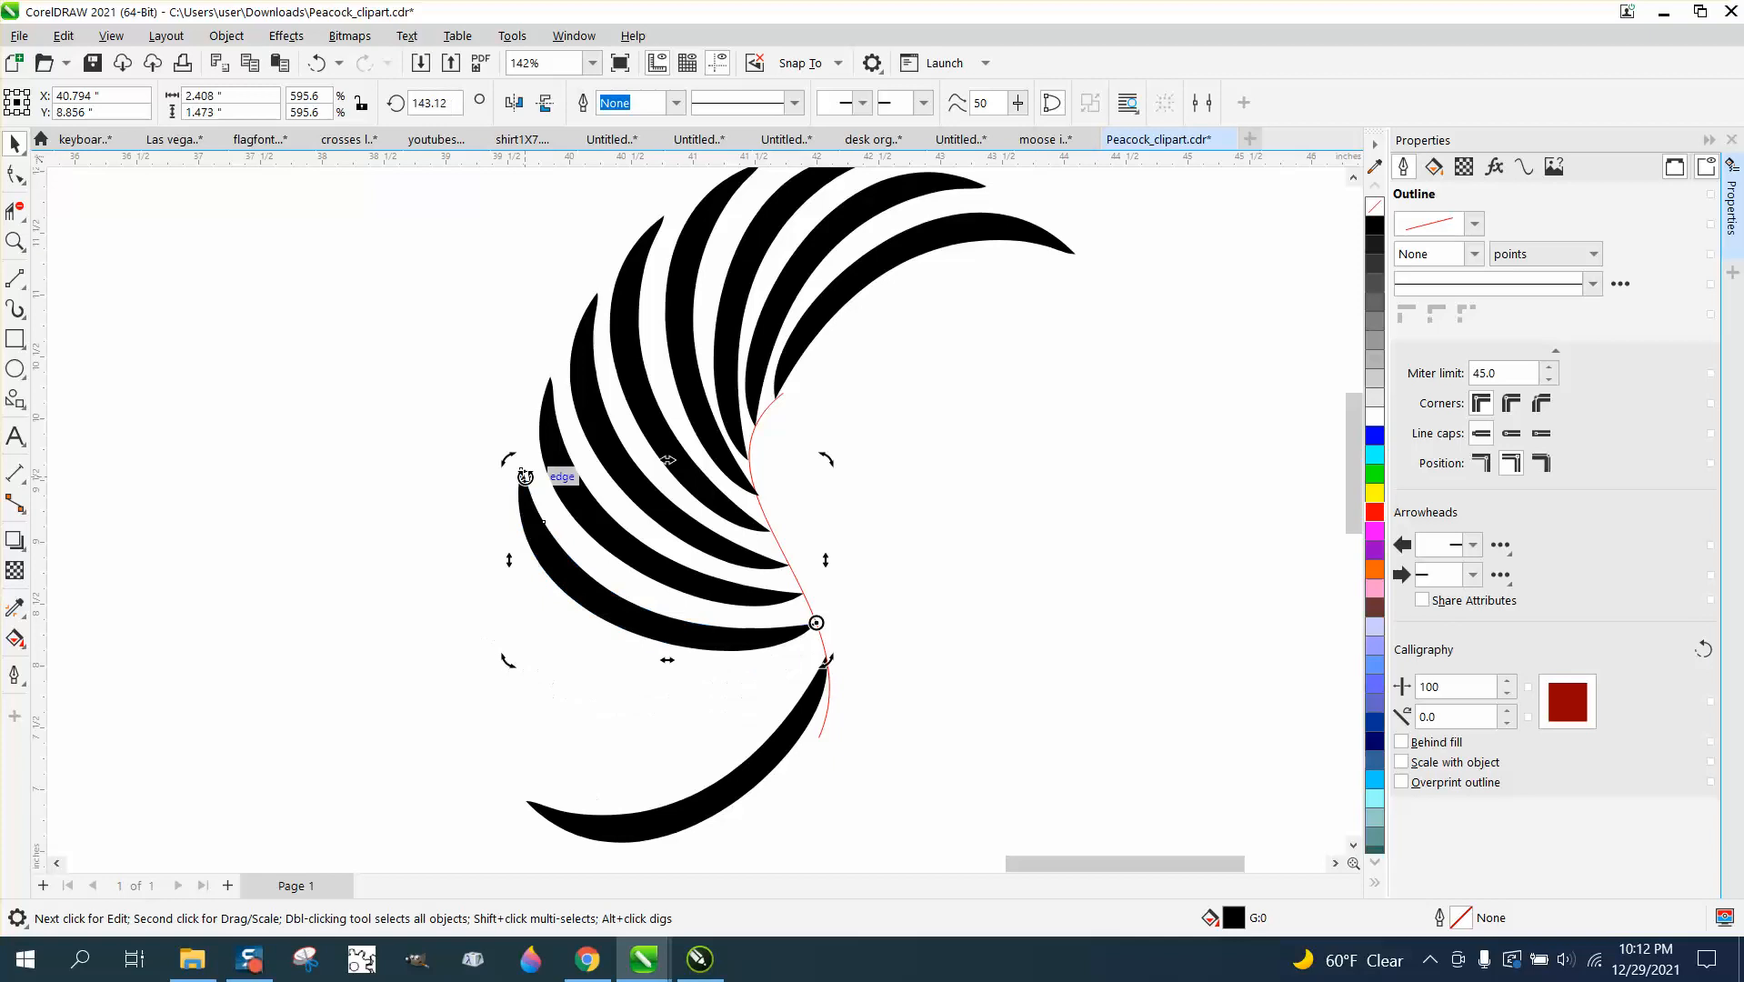
Rotate the ninth feather clockwise around its inner tip to an angle of about 153.9°, undoing any accidental move
click(556, 823)
click(557, 822)
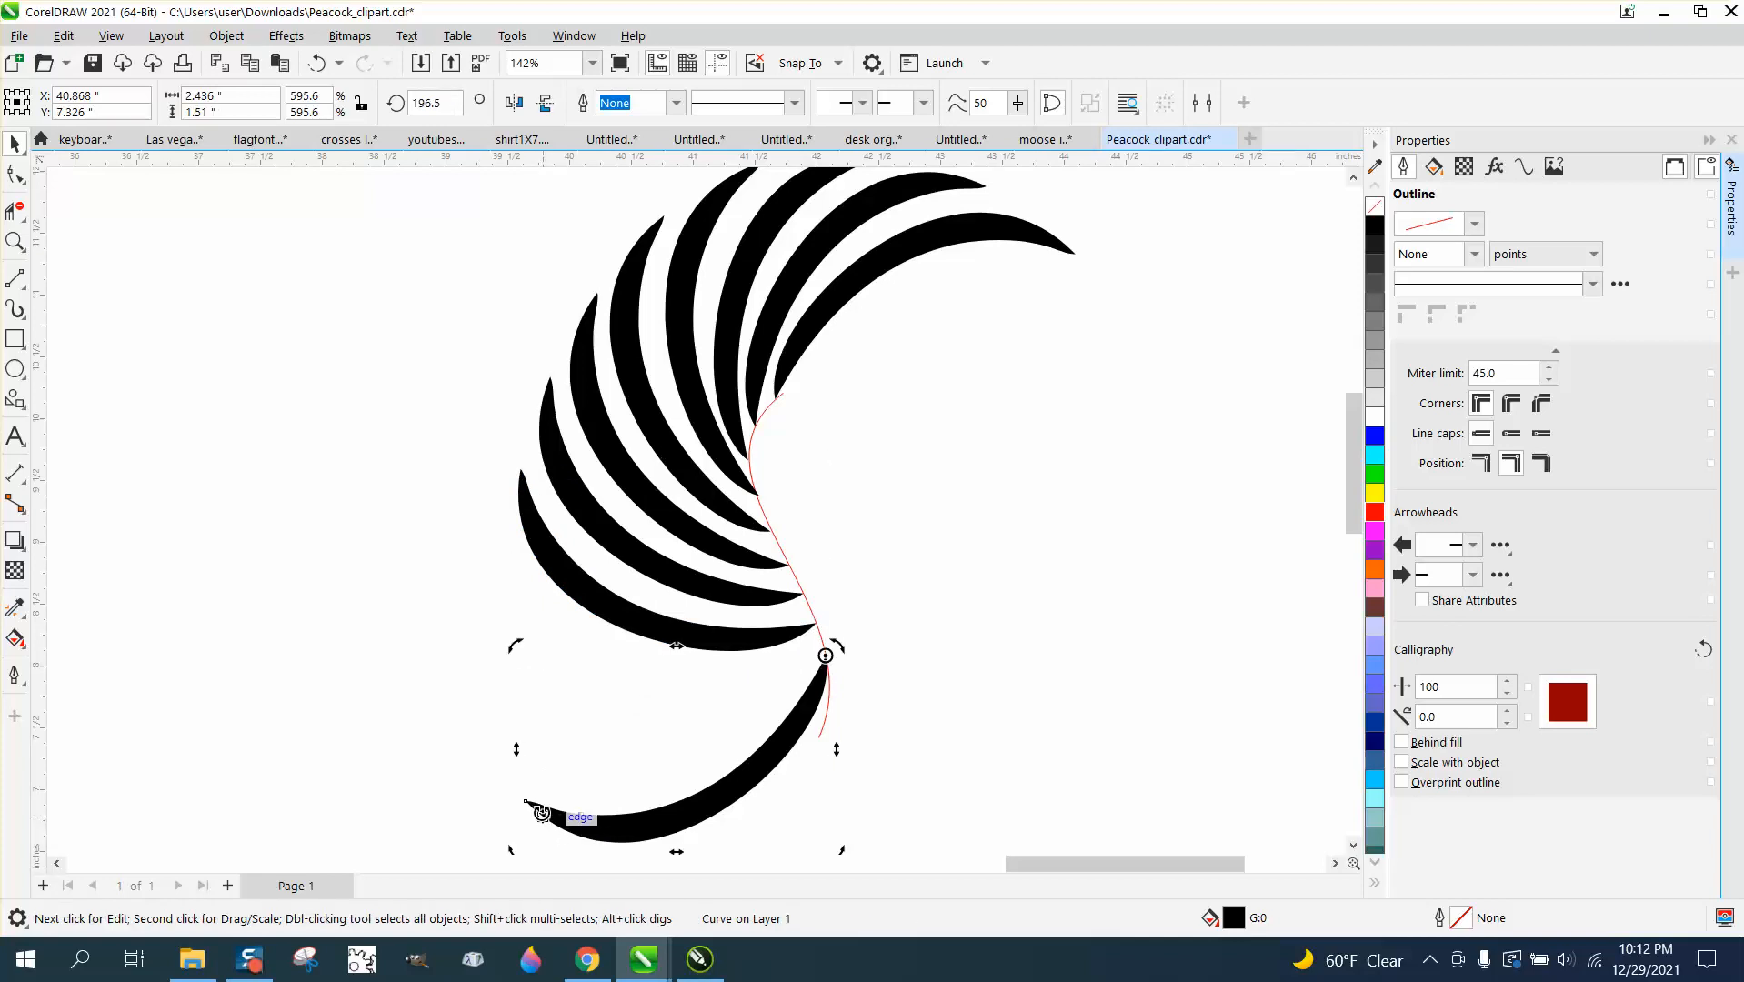
drag(527, 802, 486, 664)
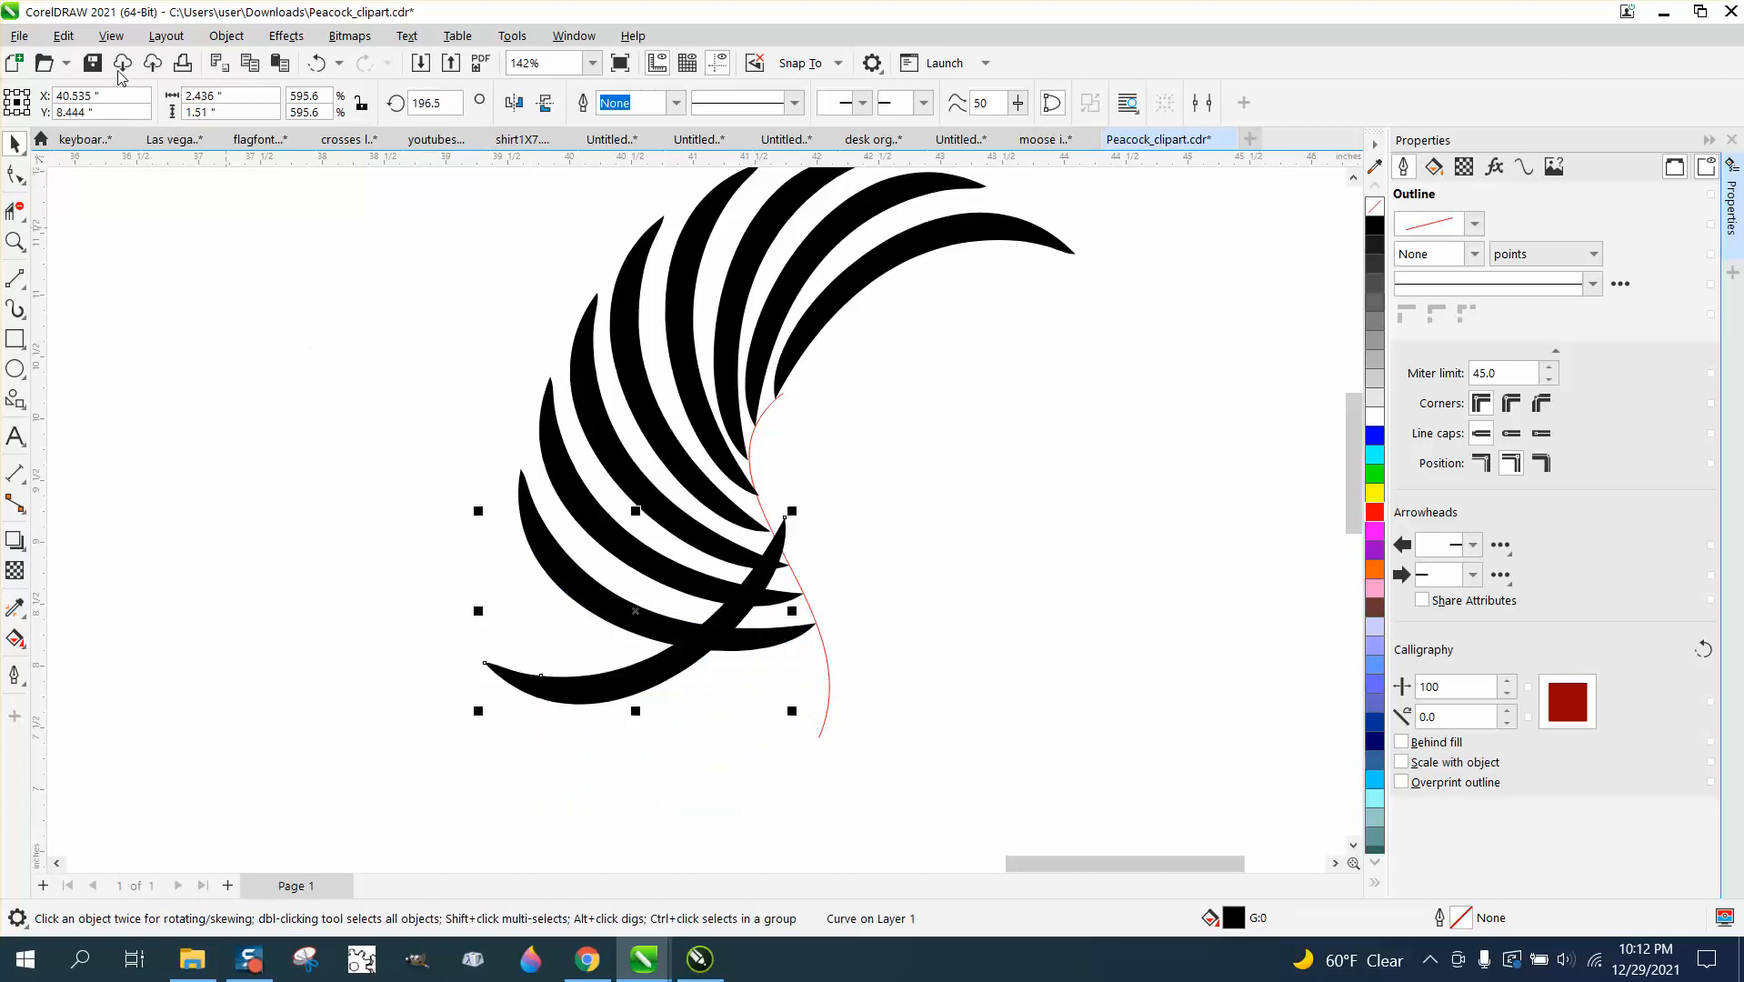
click(317, 63)
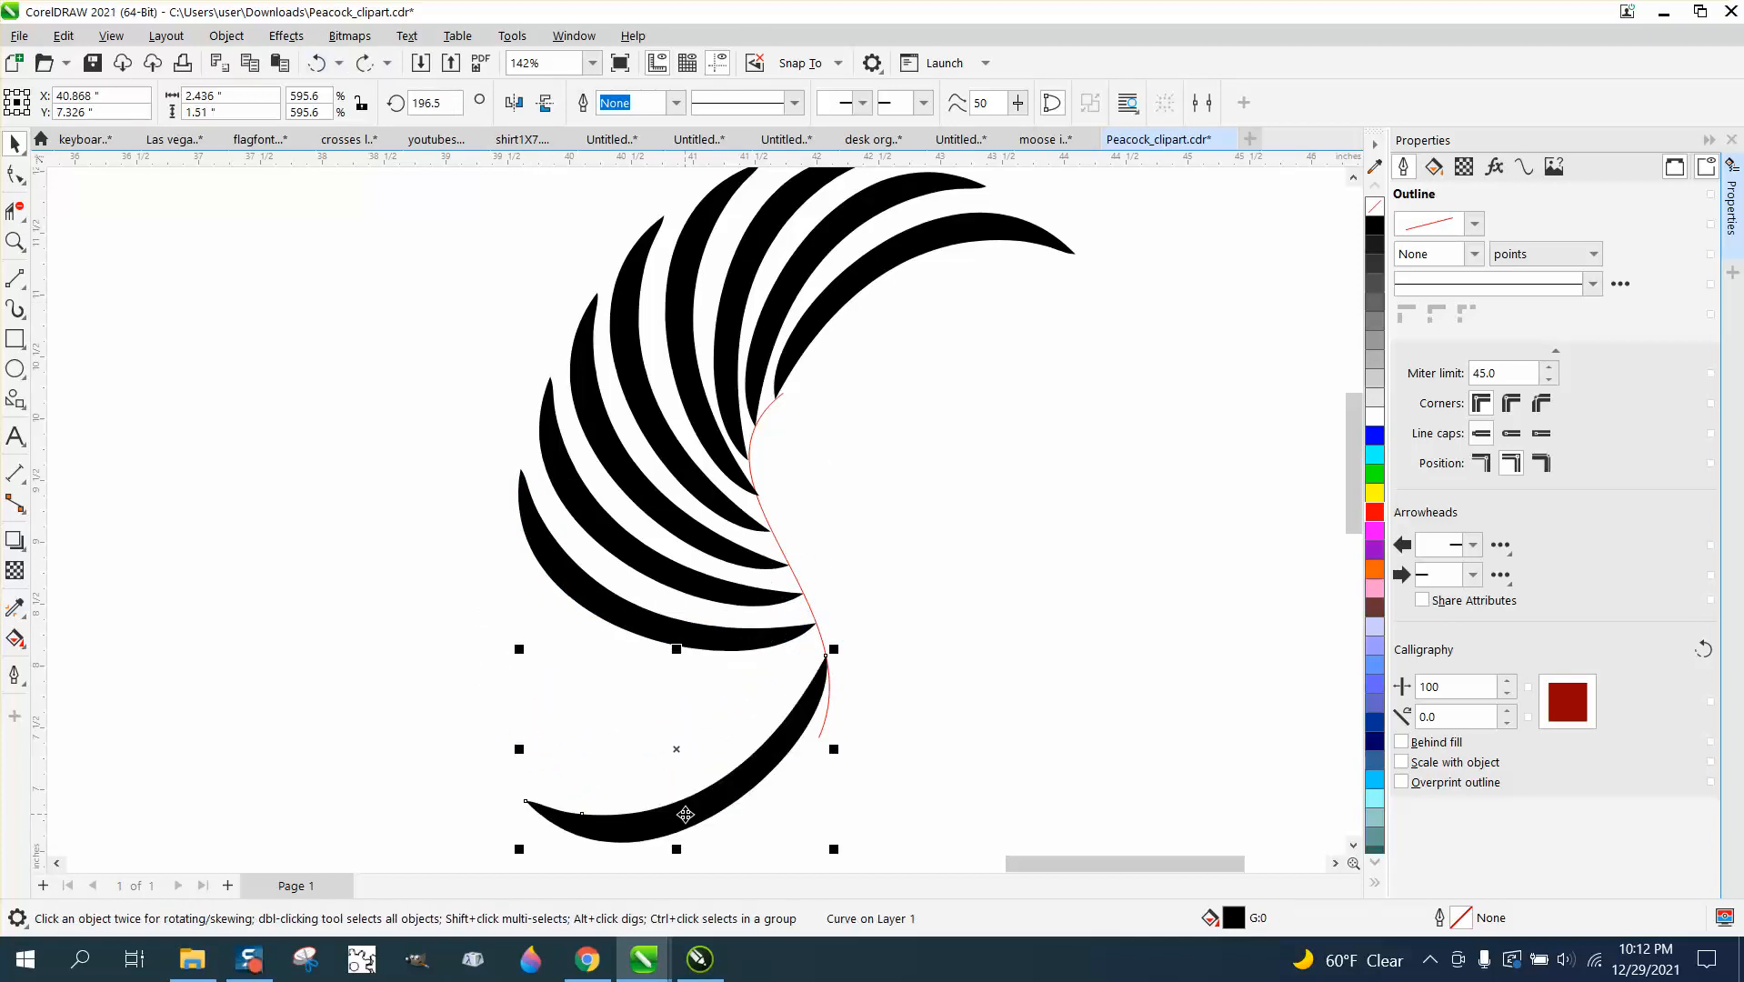
click(550, 811)
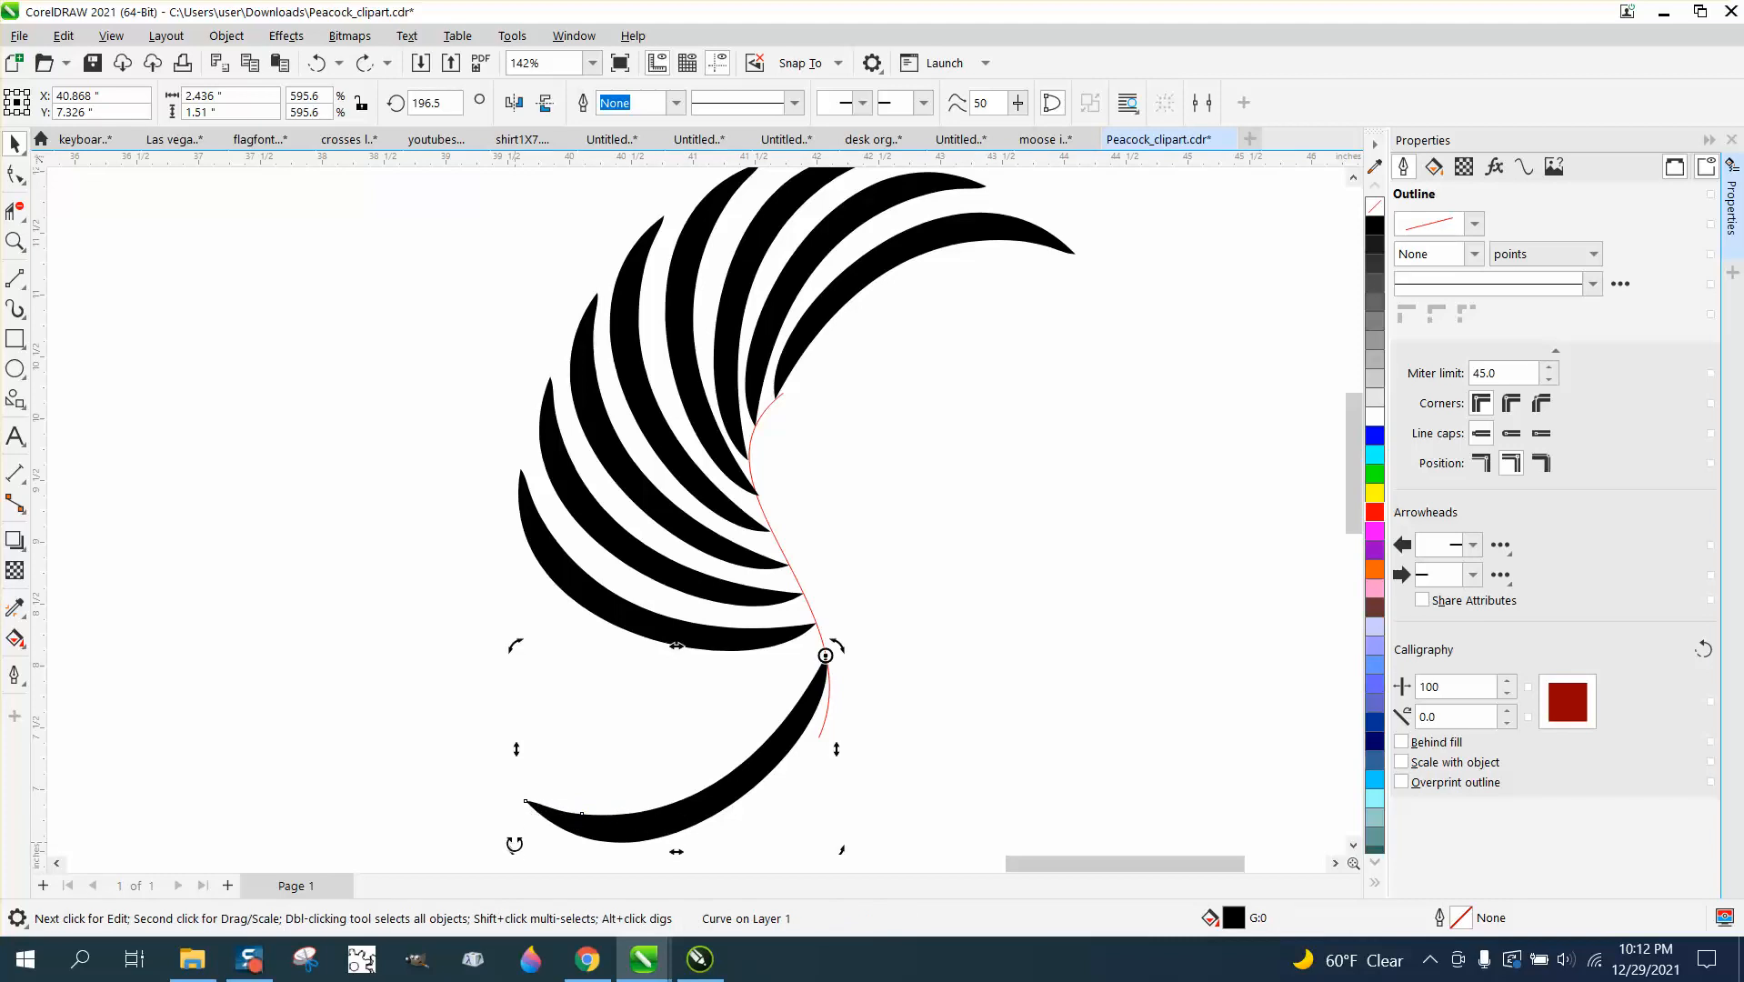
drag(515, 844, 479, 593)
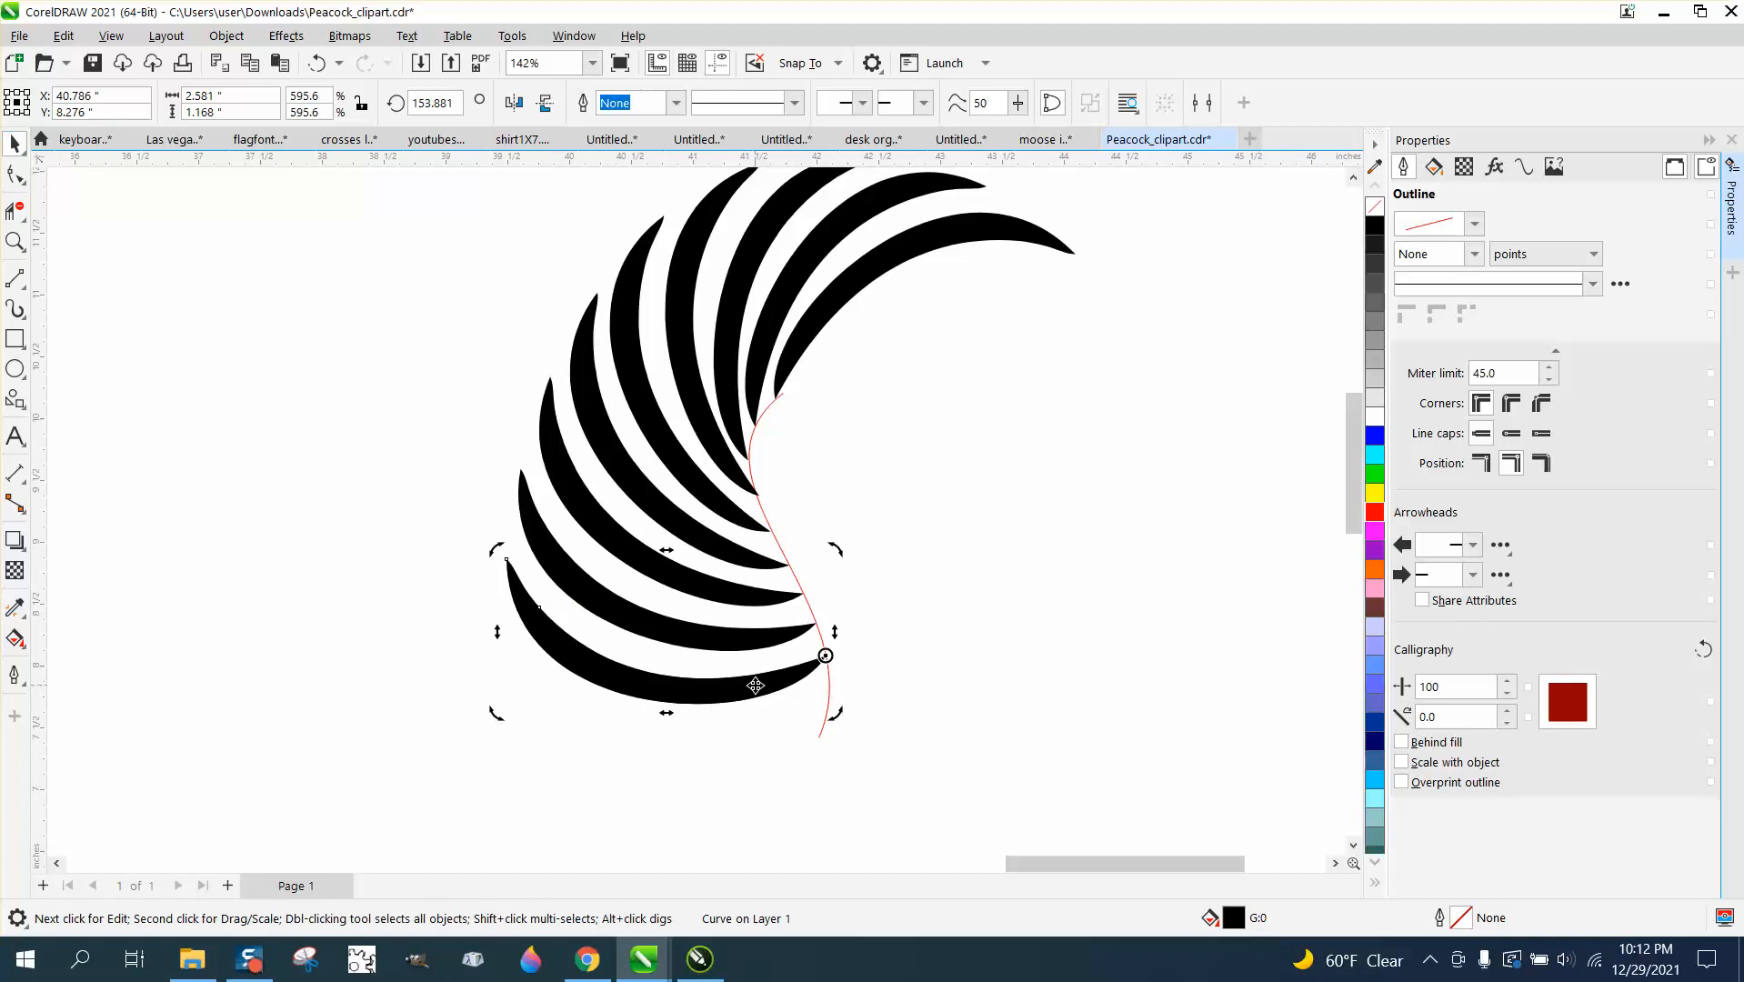
Copy the ninth feather down along the neck curve and rotate the copy counterclockwise around its tip to about 157.9°
click(914, 717)
drag(790, 674, 791, 719)
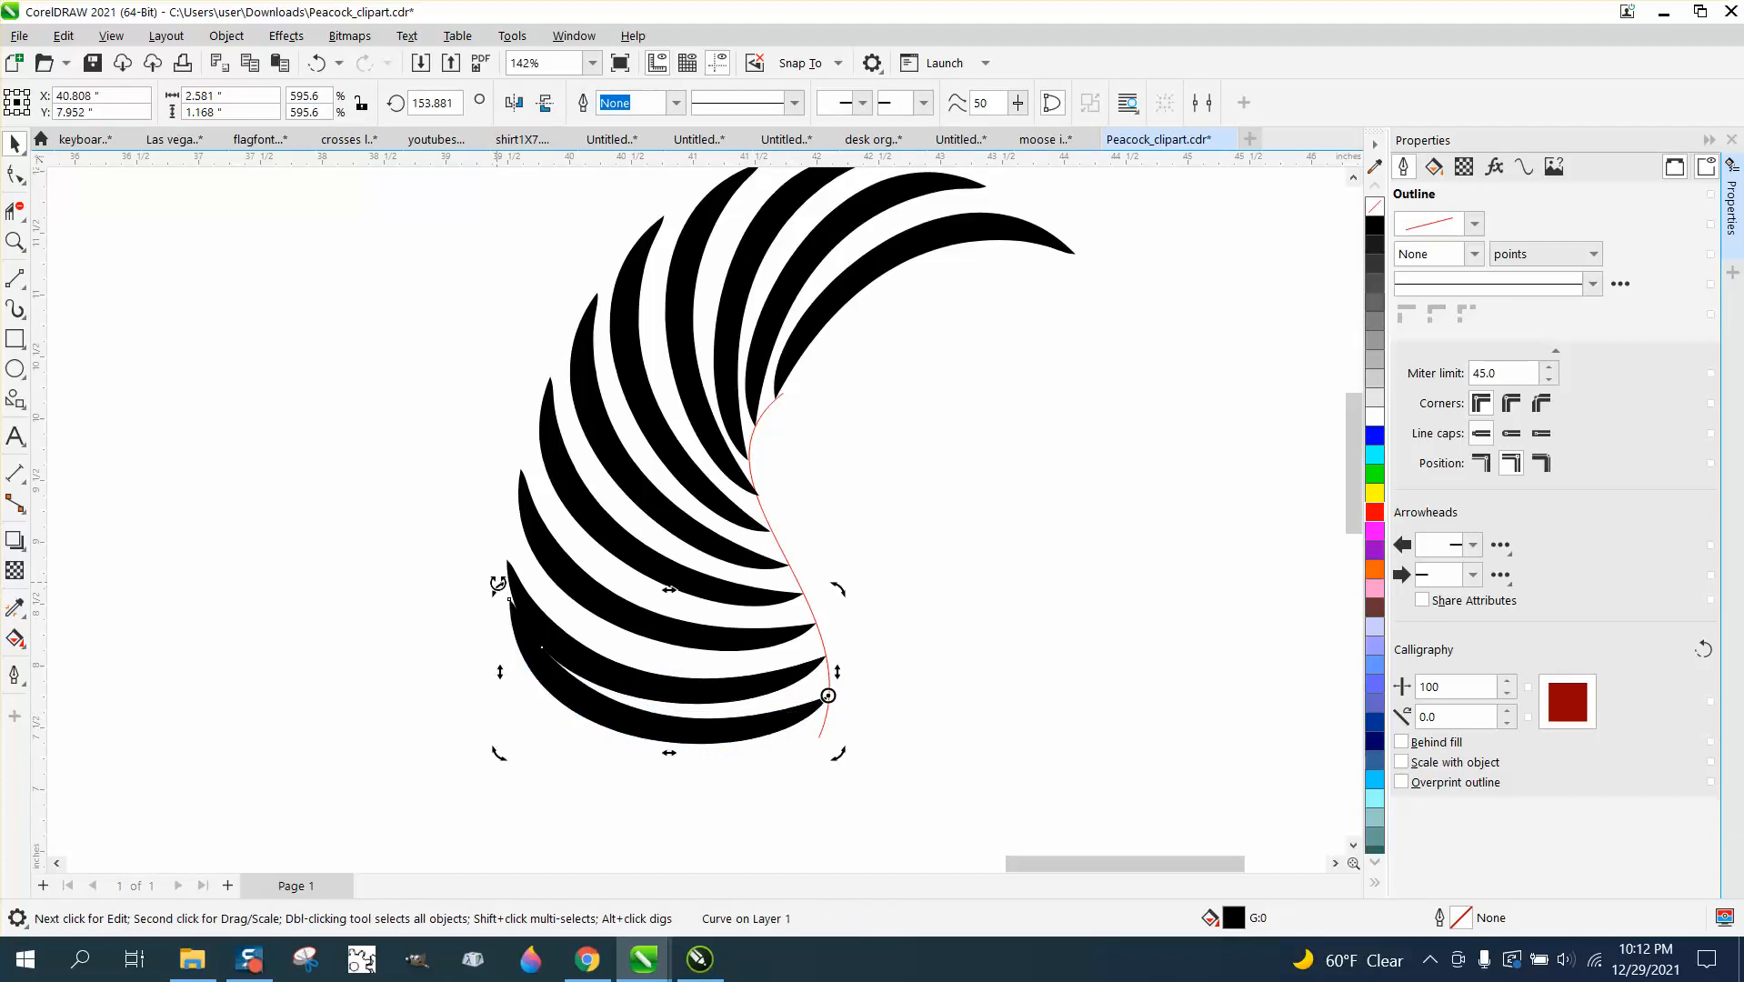
drag(498, 583, 474, 607)
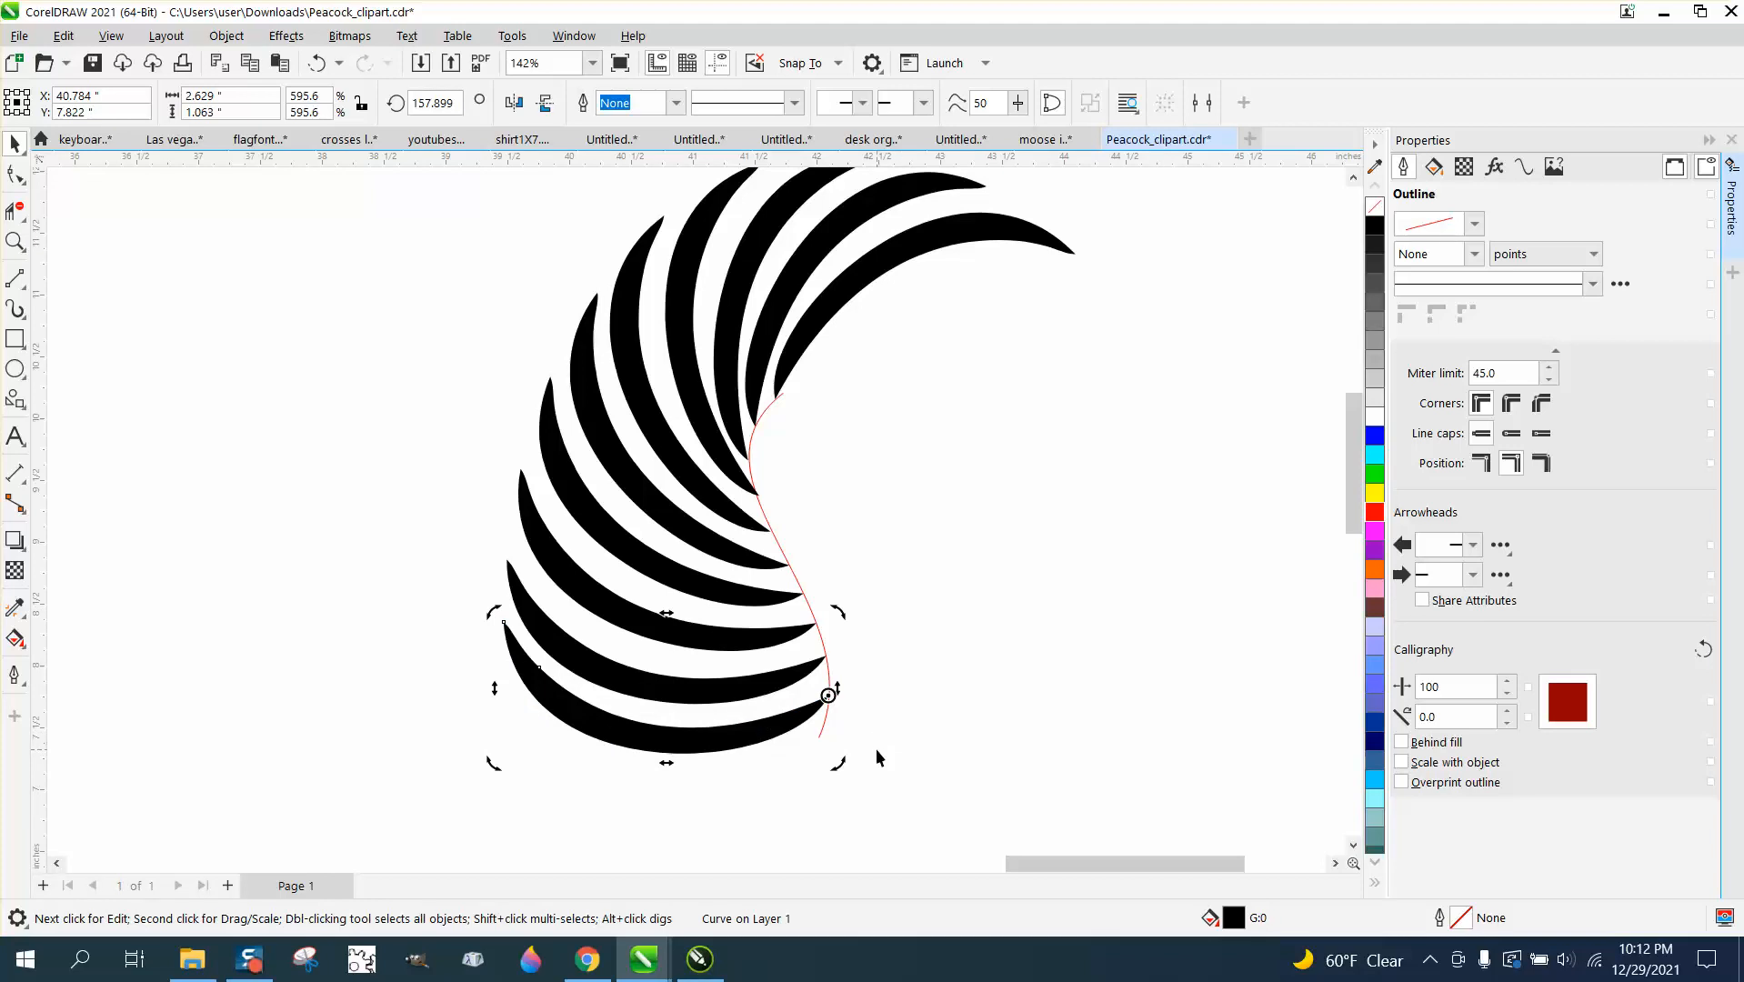
Copy the tenth feather down to the neck curve's lower end and rotate the copy counterclockwise to about 161.2°
drag(793, 733, 784, 775)
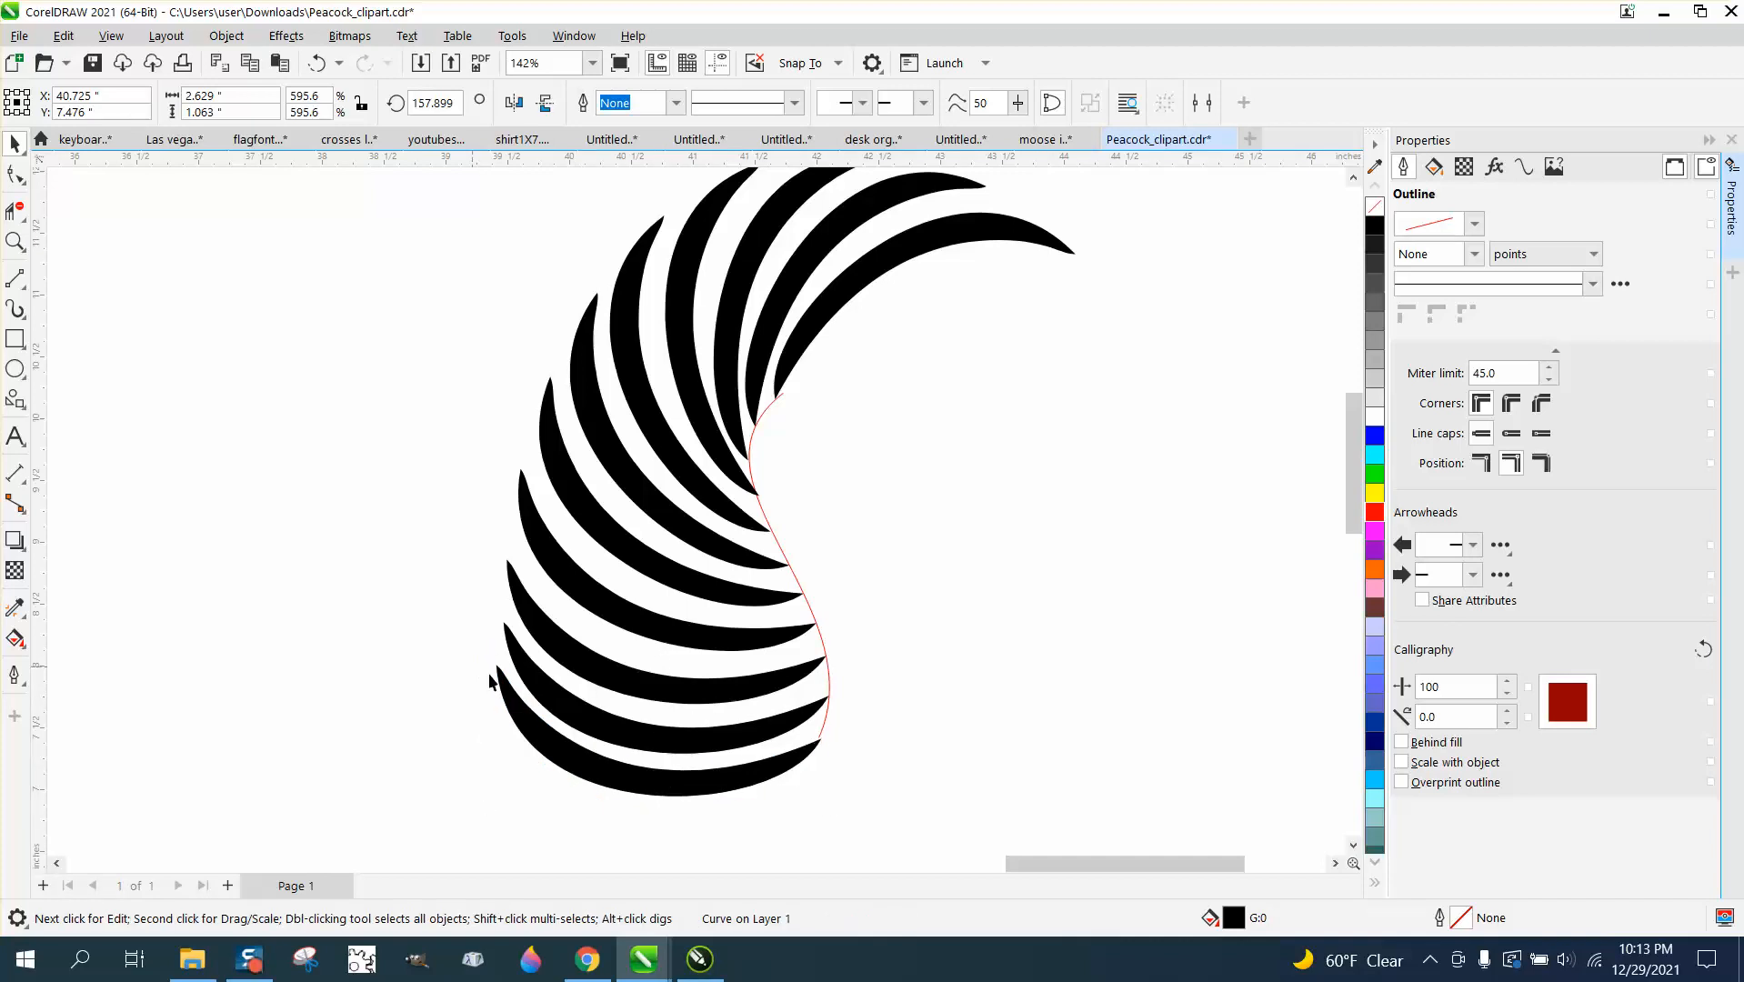
click(515, 709)
click(515, 710)
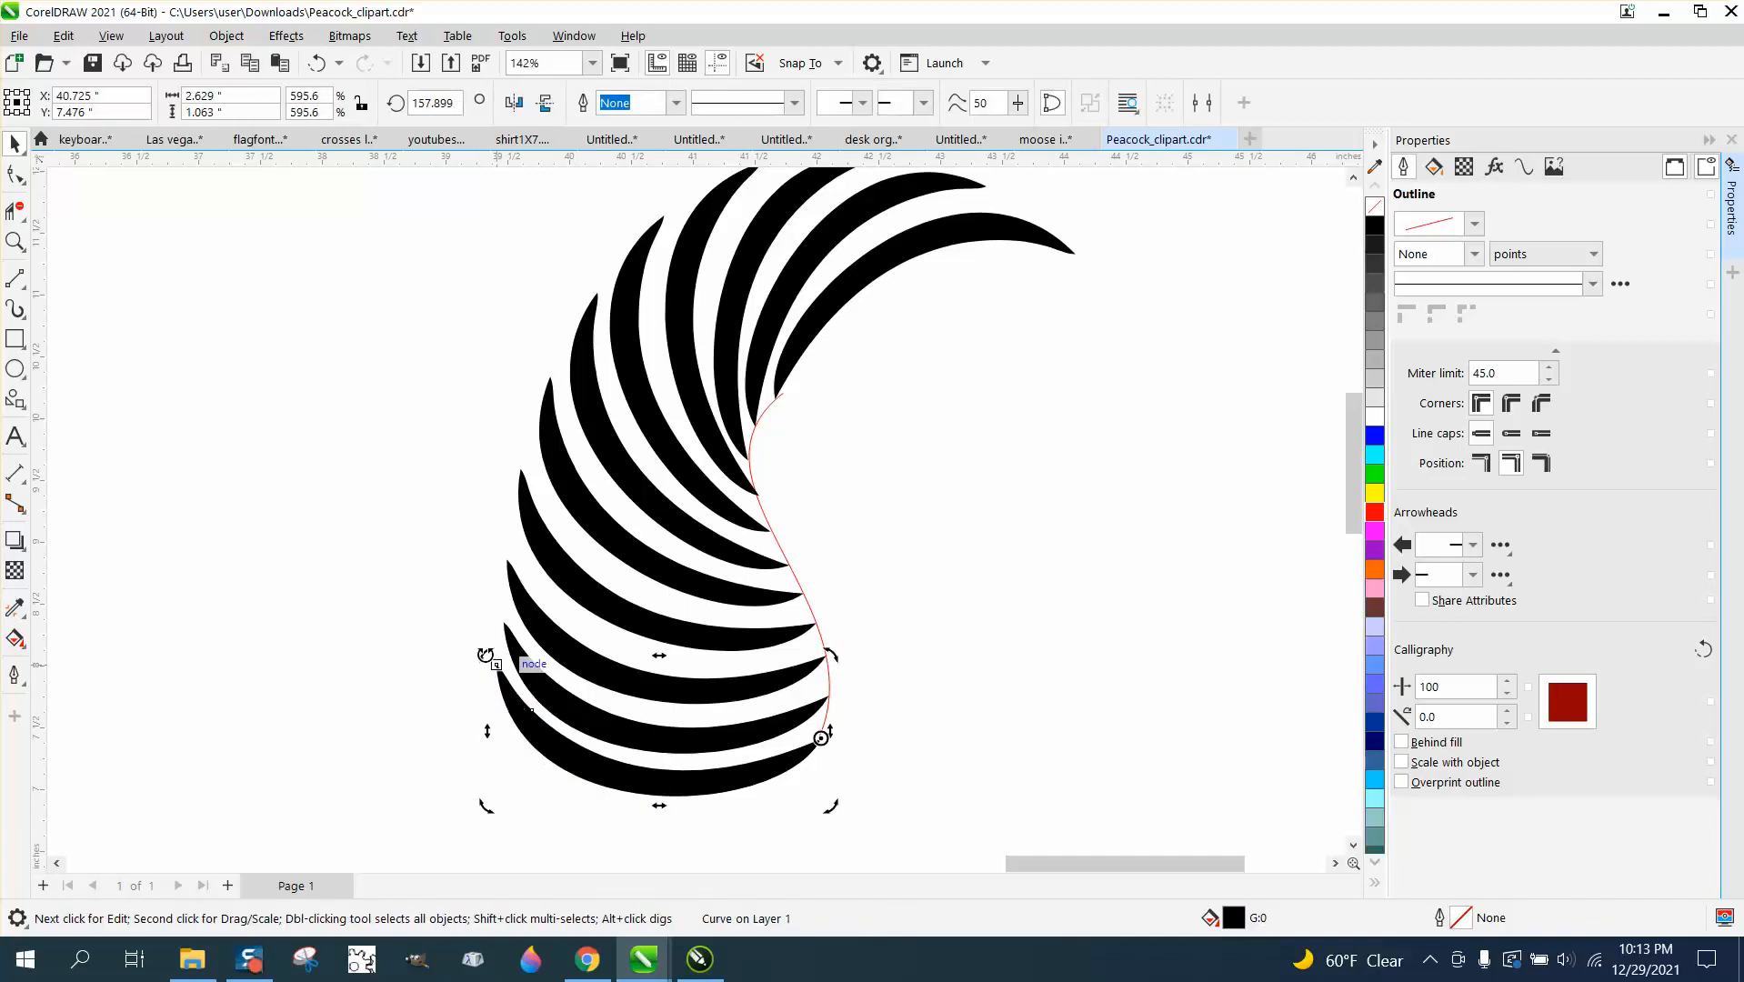
drag(482, 657, 475, 674)
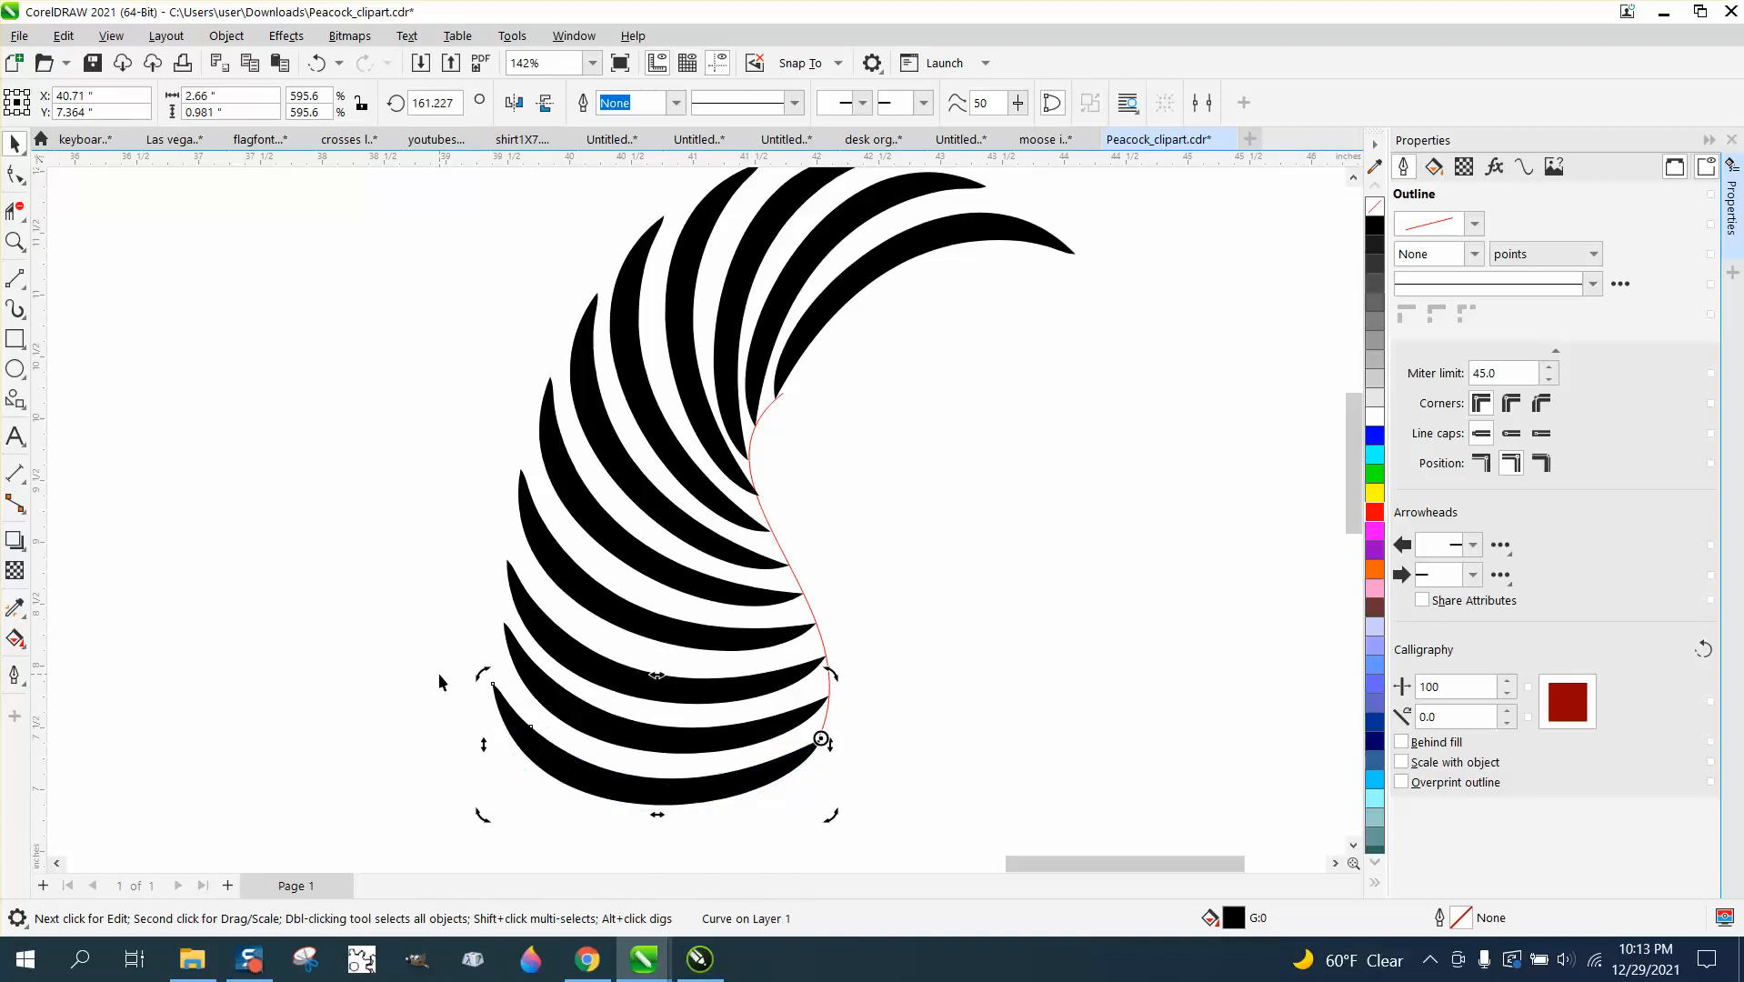
Delete the red neck guide curve
scroll(546, 671, down, 2)
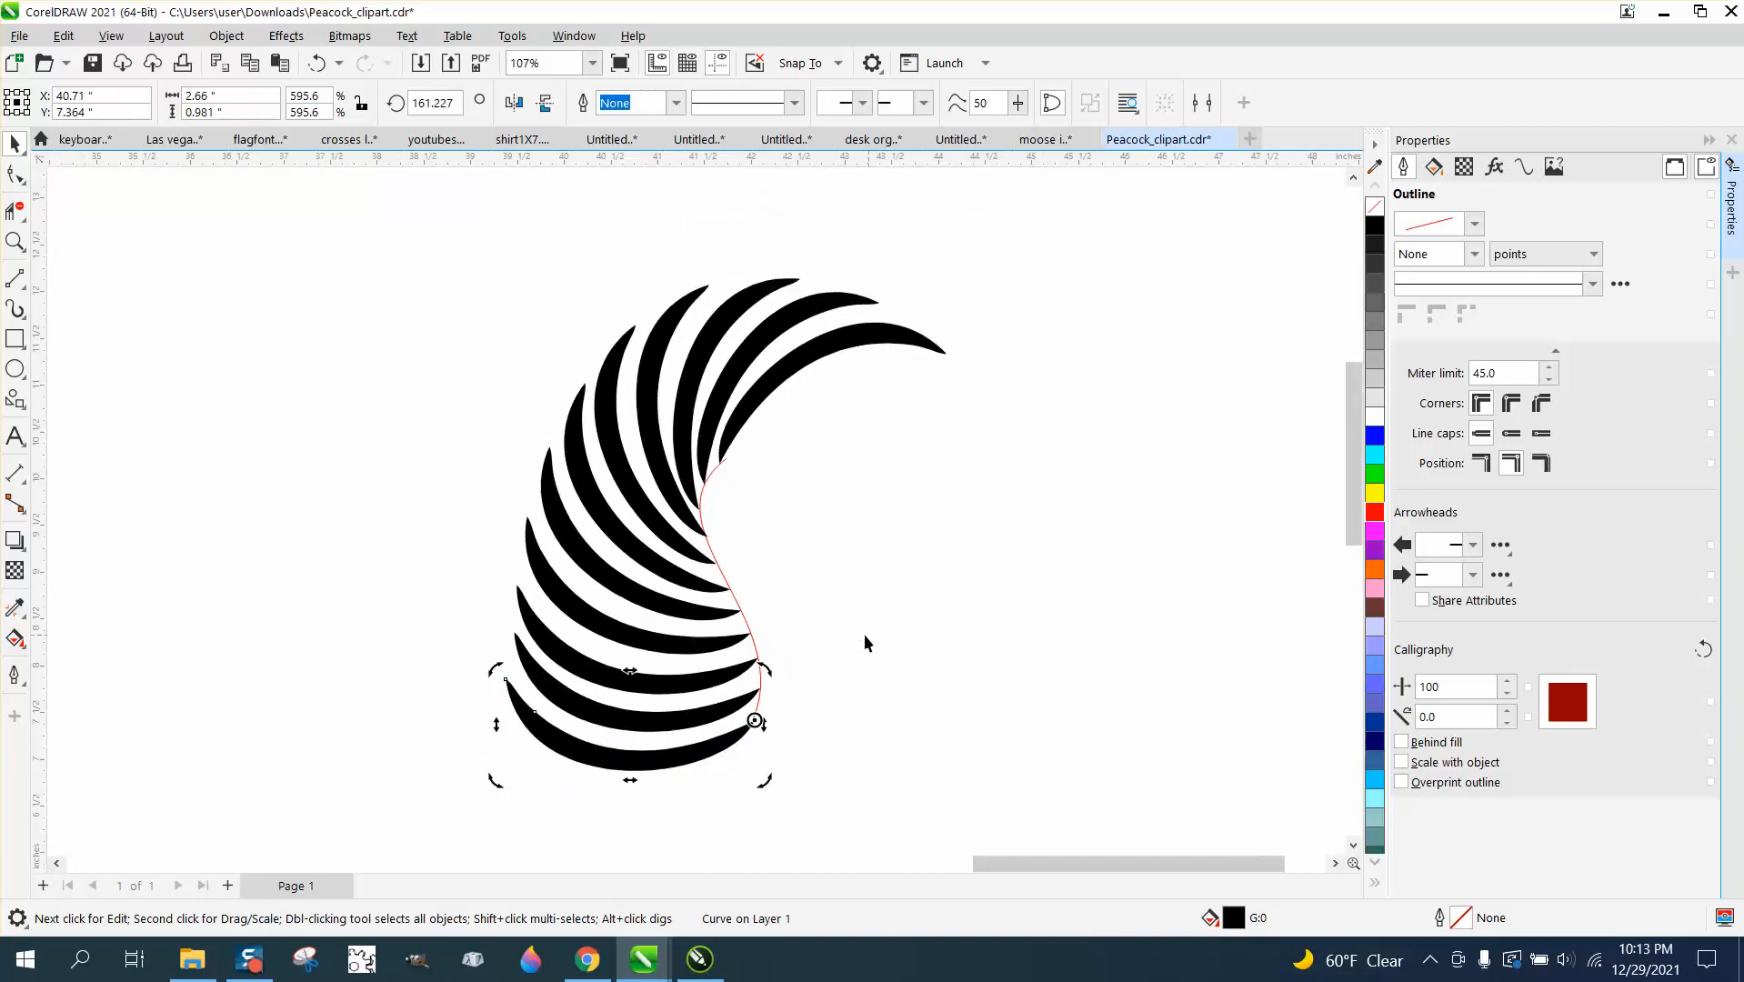
click(747, 622)
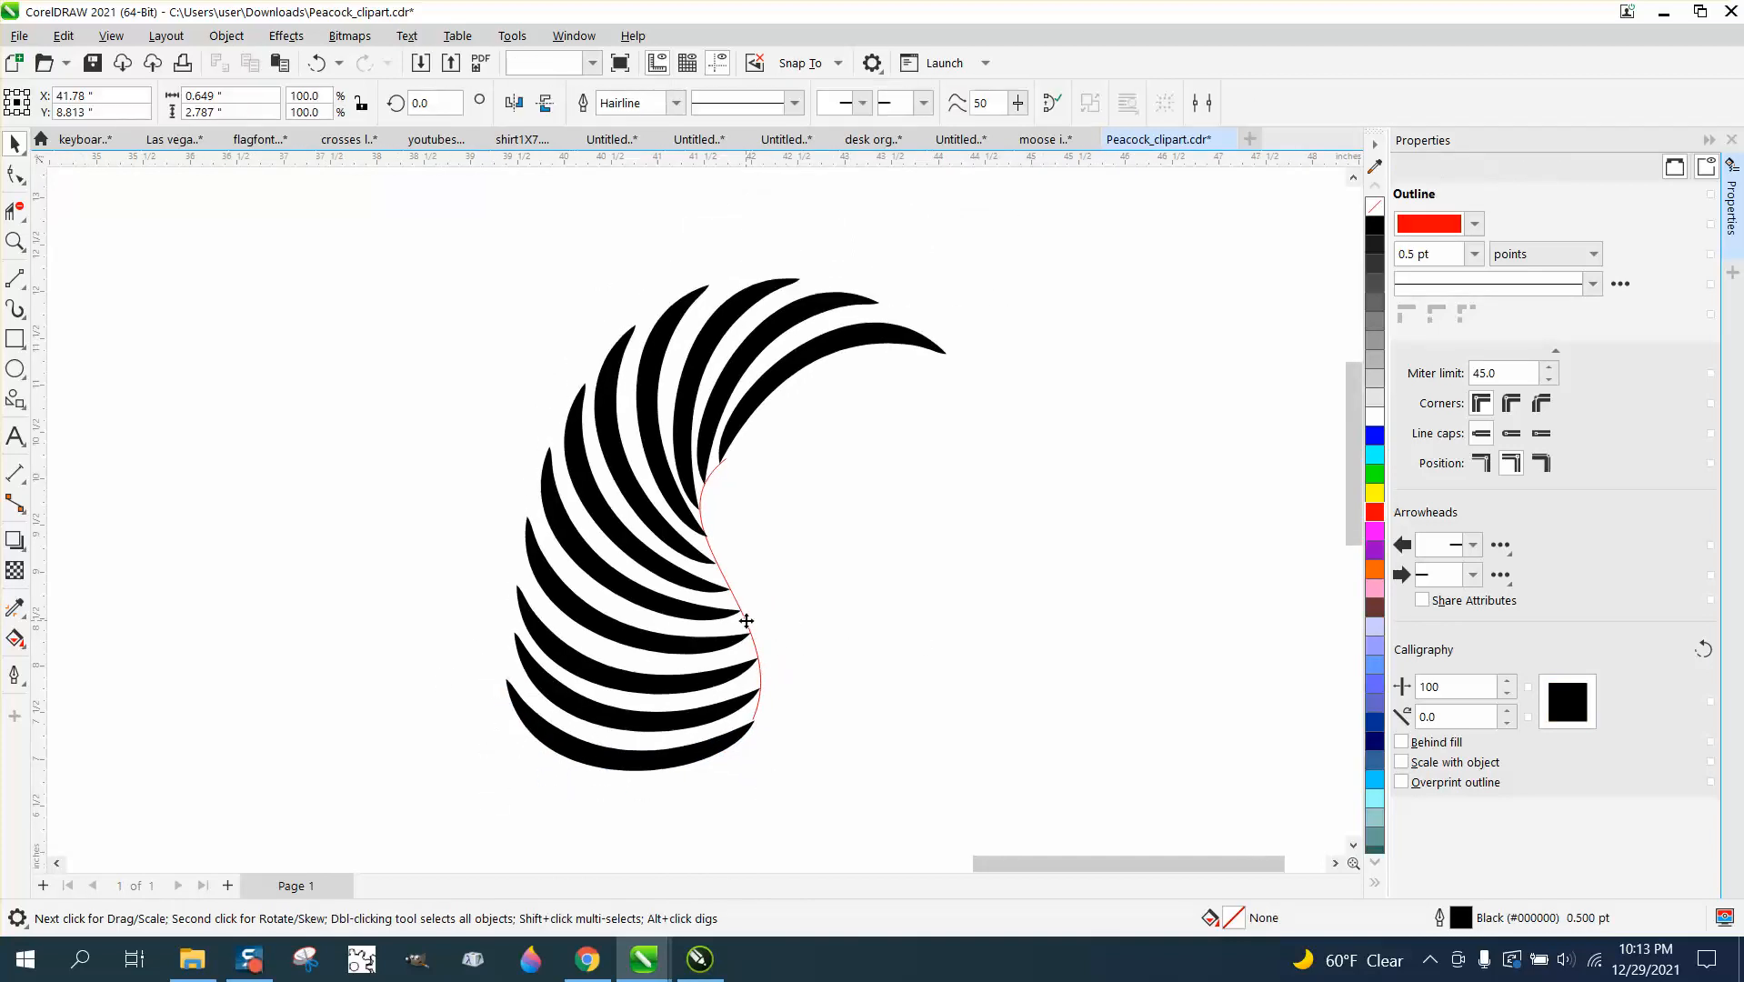
key(Delete)
Nudge the red peacock body outline 10 inches to the right so it meets the inner tips of the new feathers
scroll(762, 620, down, 2)
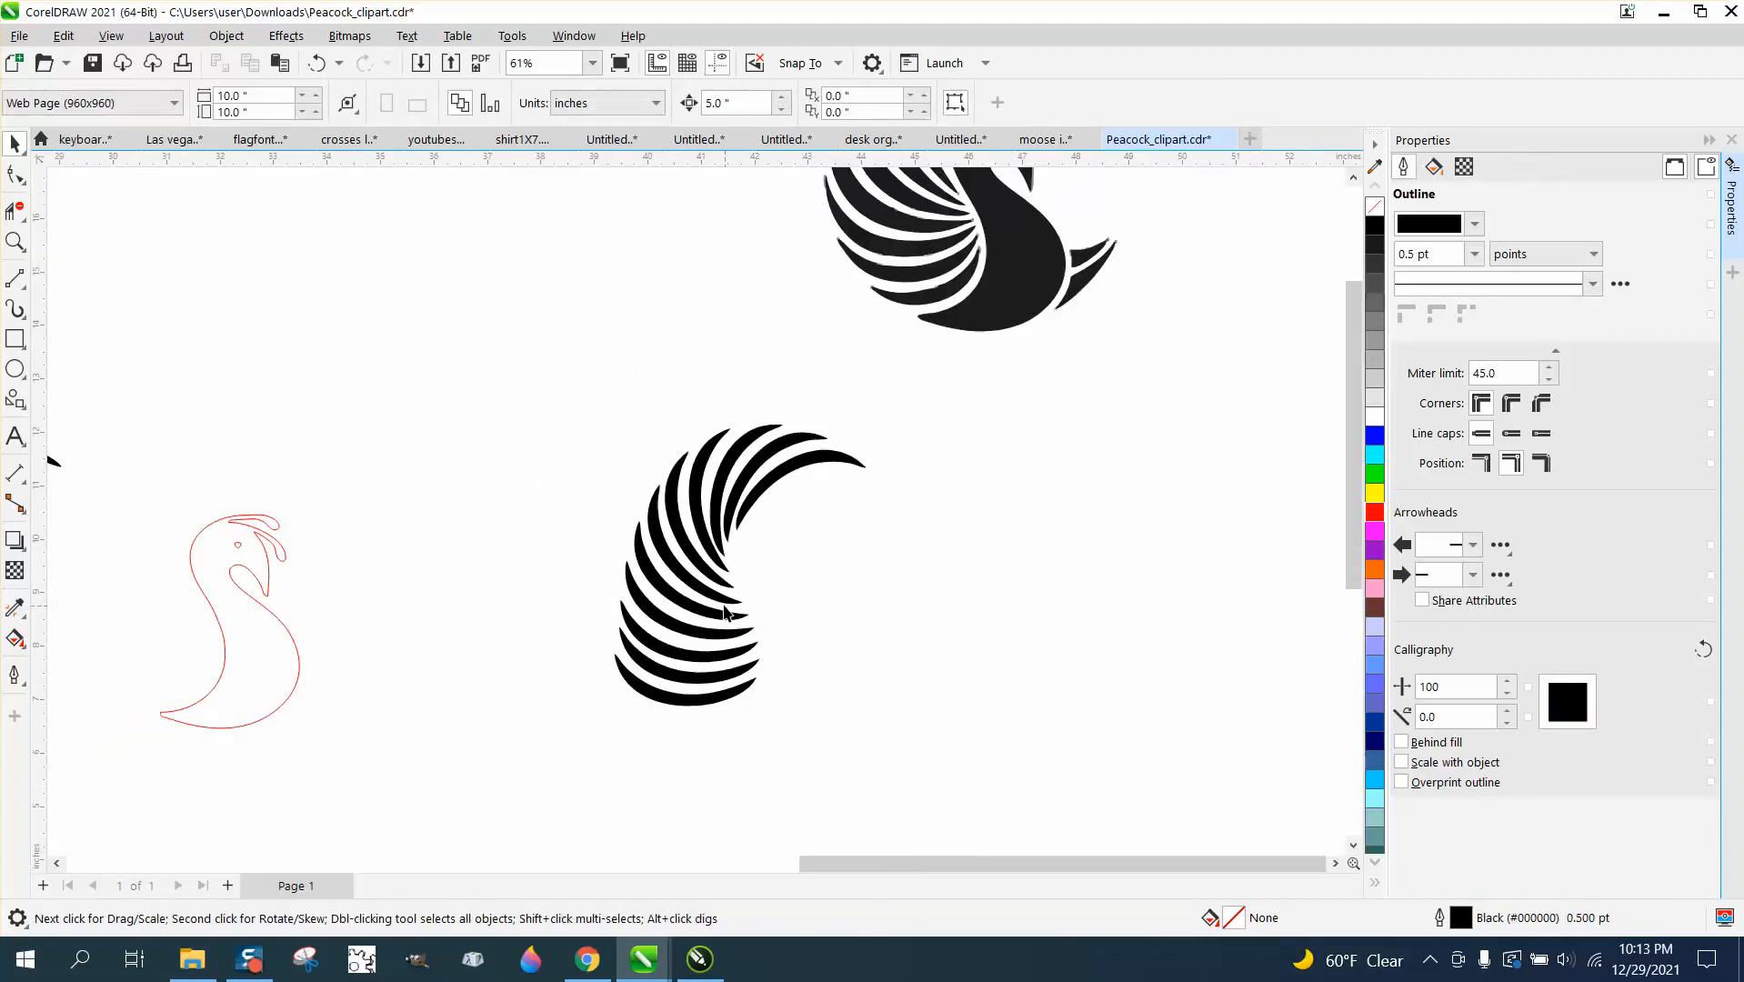
click(292, 643)
key(Right)
key(Right)
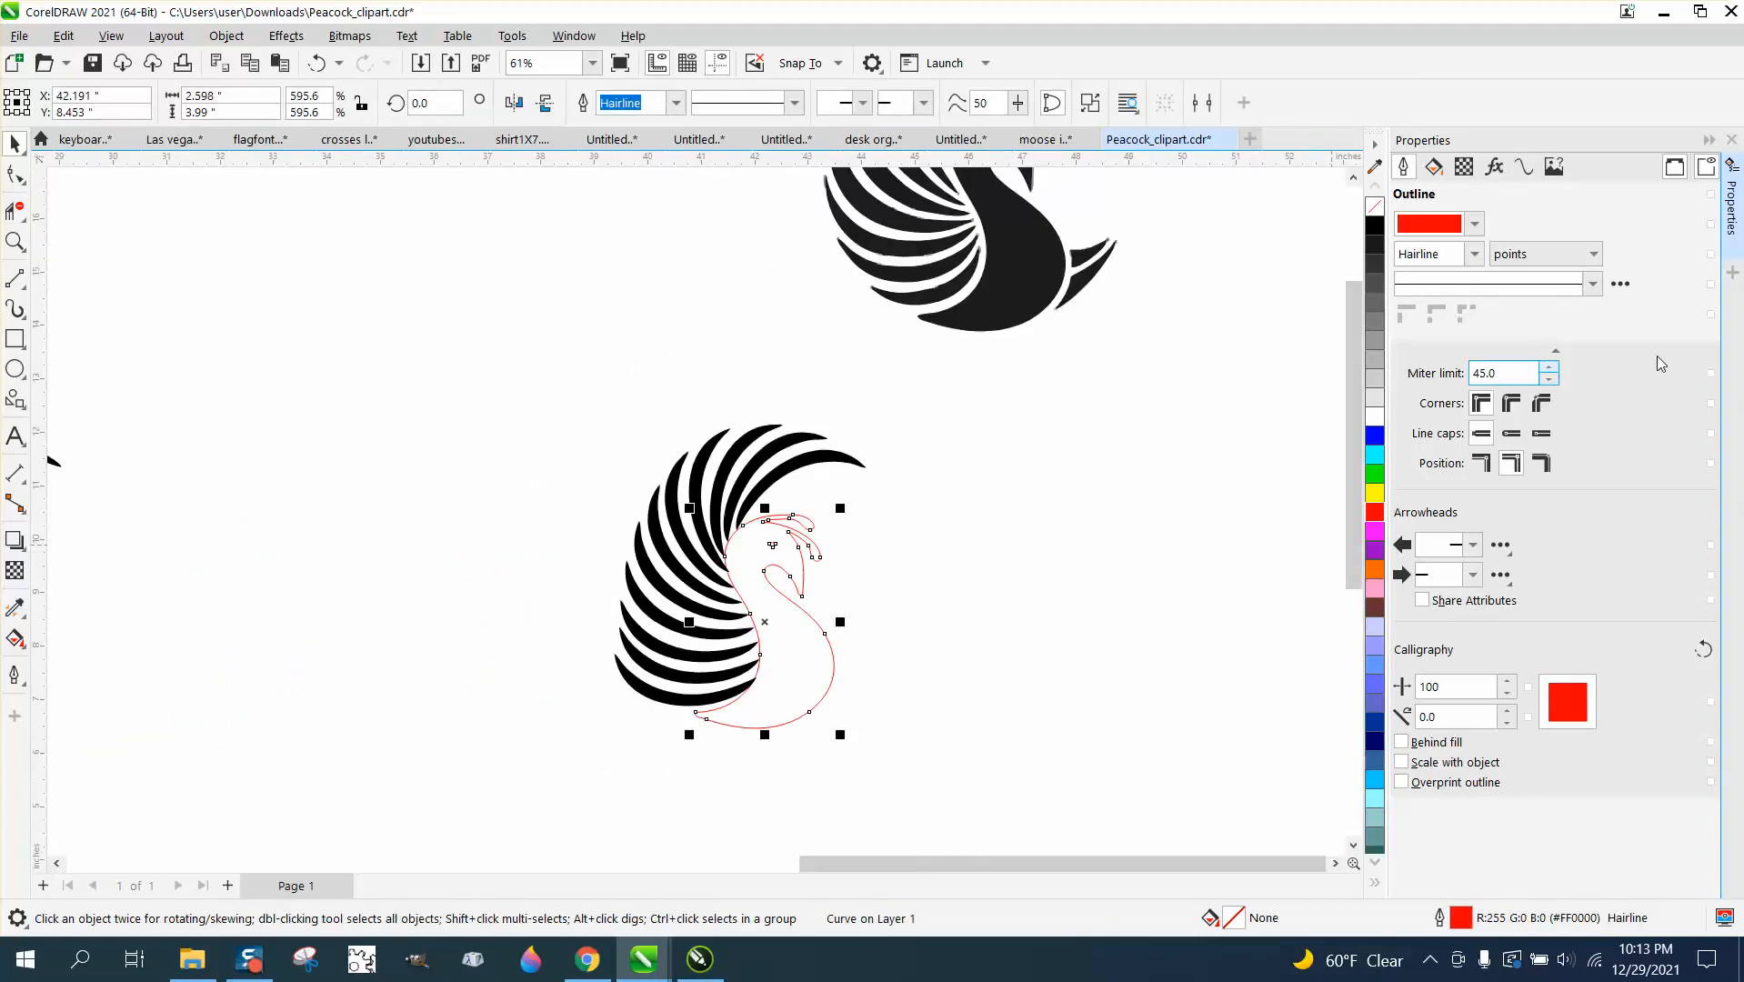
Fill the peacock body with black and remove its red outline
click(1732, 140)
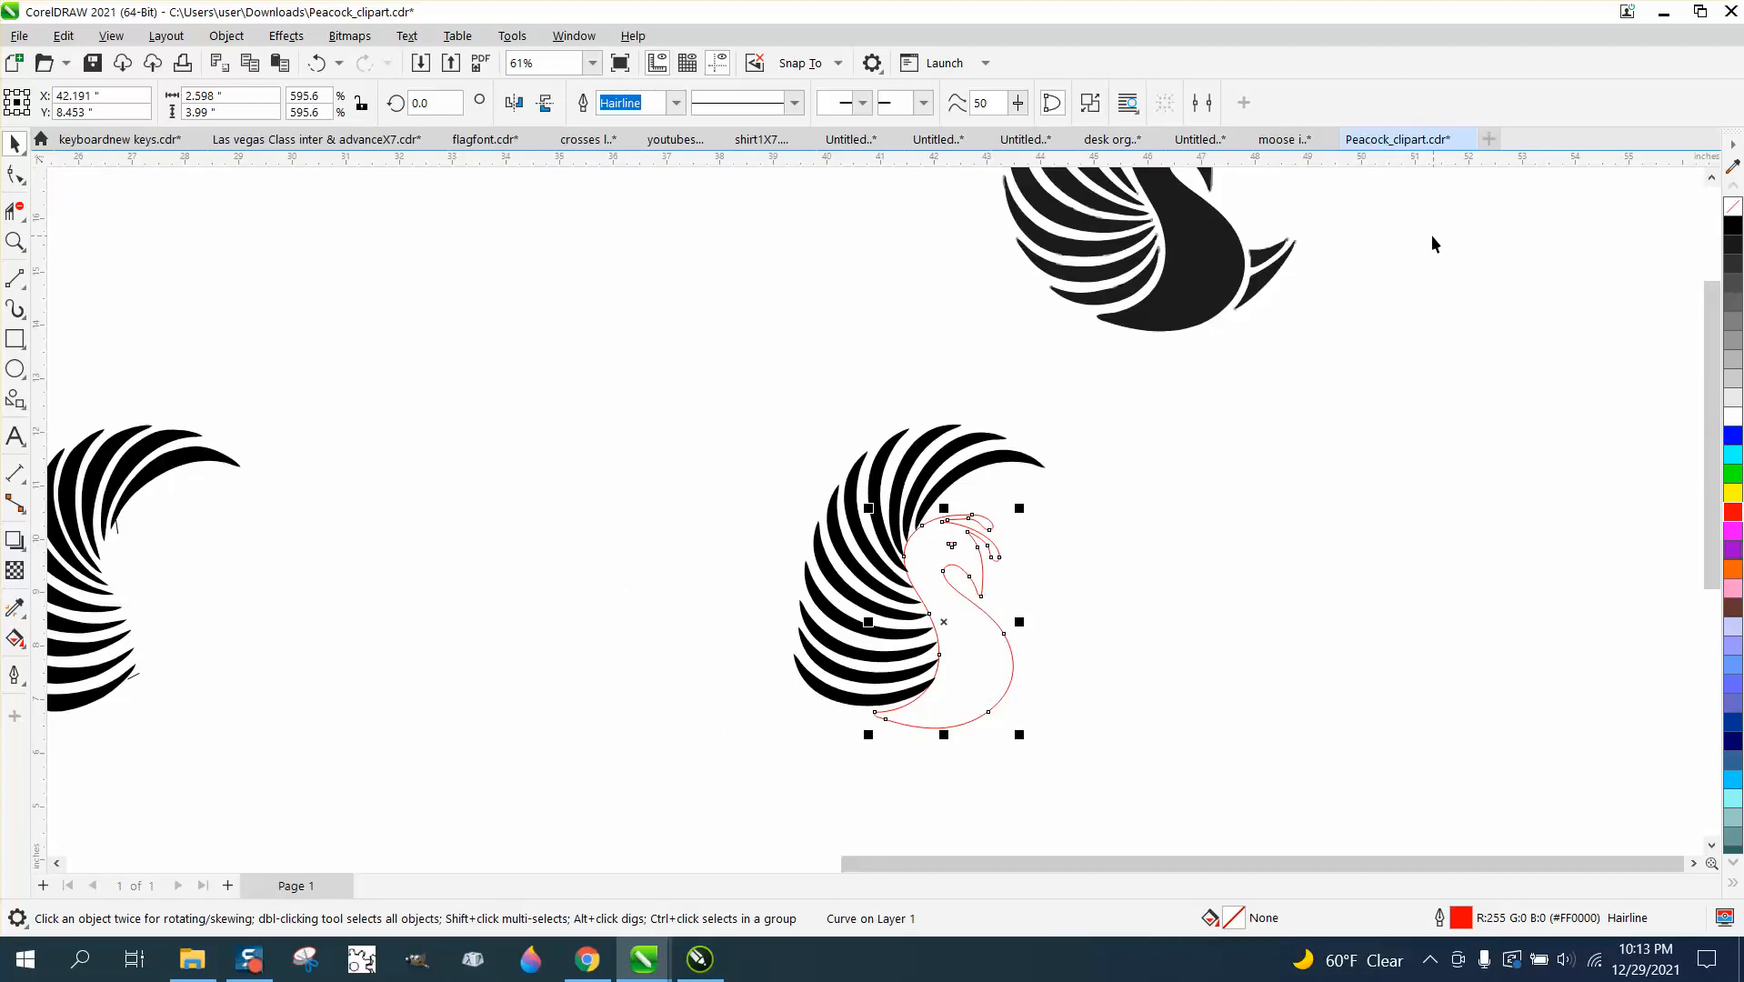
click(1732, 227)
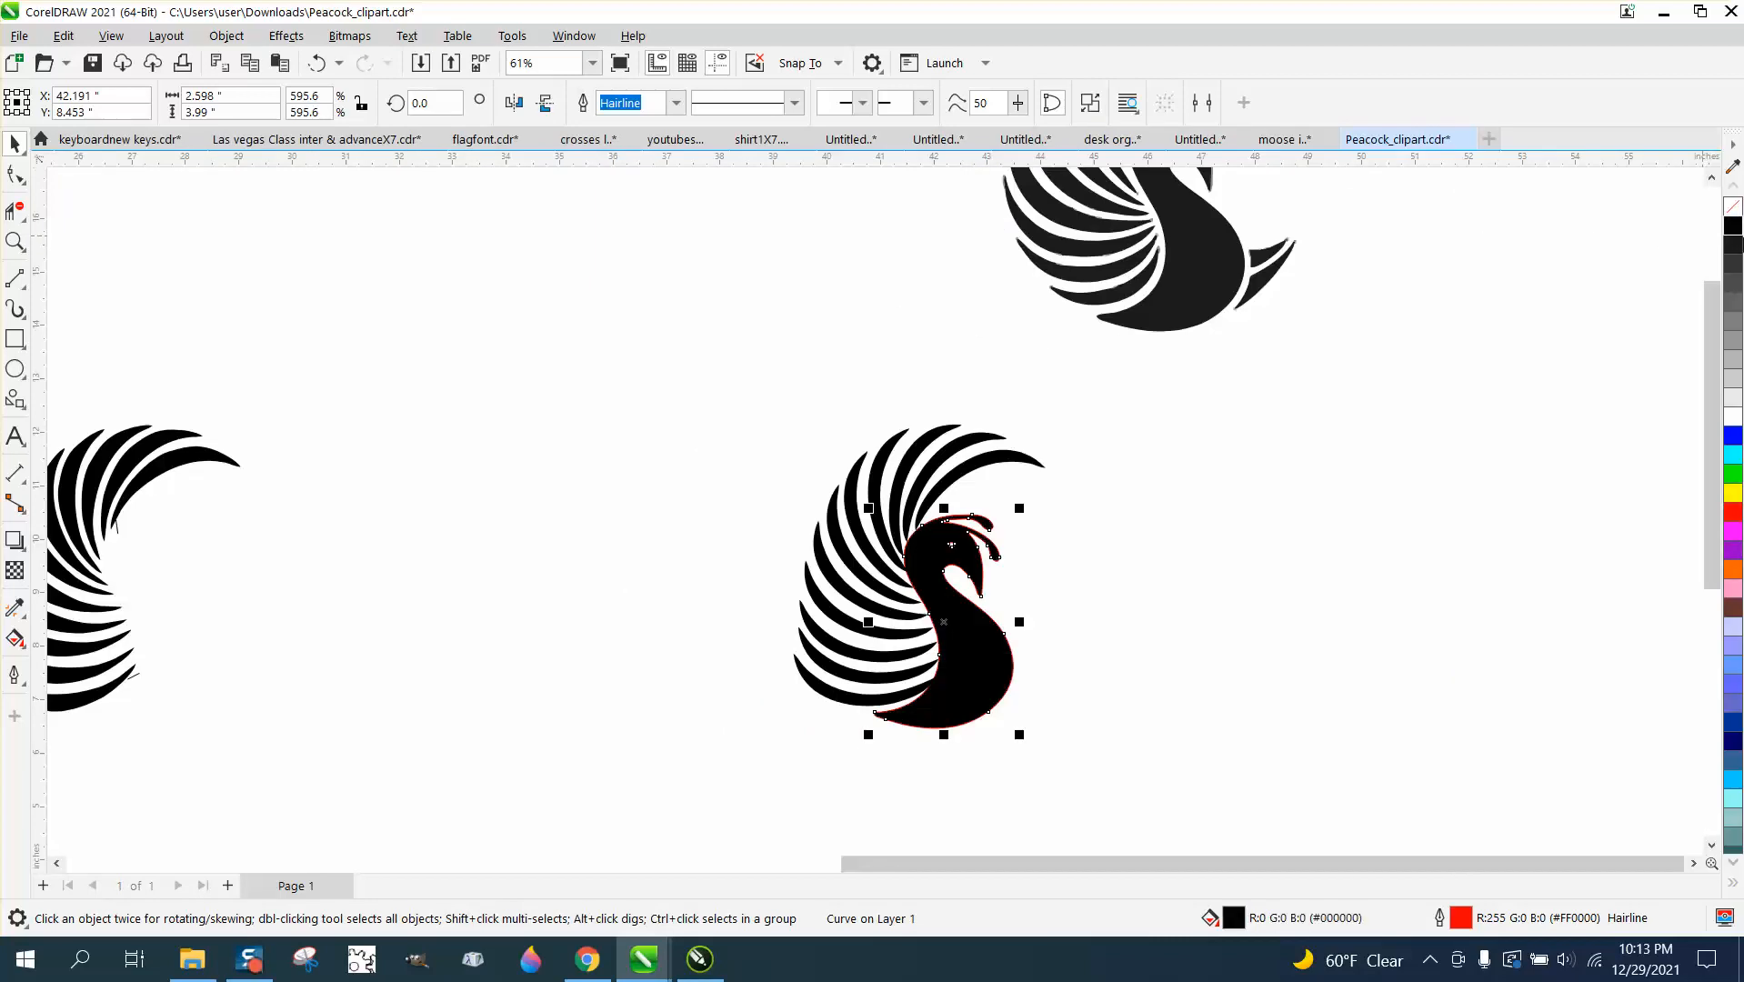
right_click(1733, 206)
click(1271, 583)
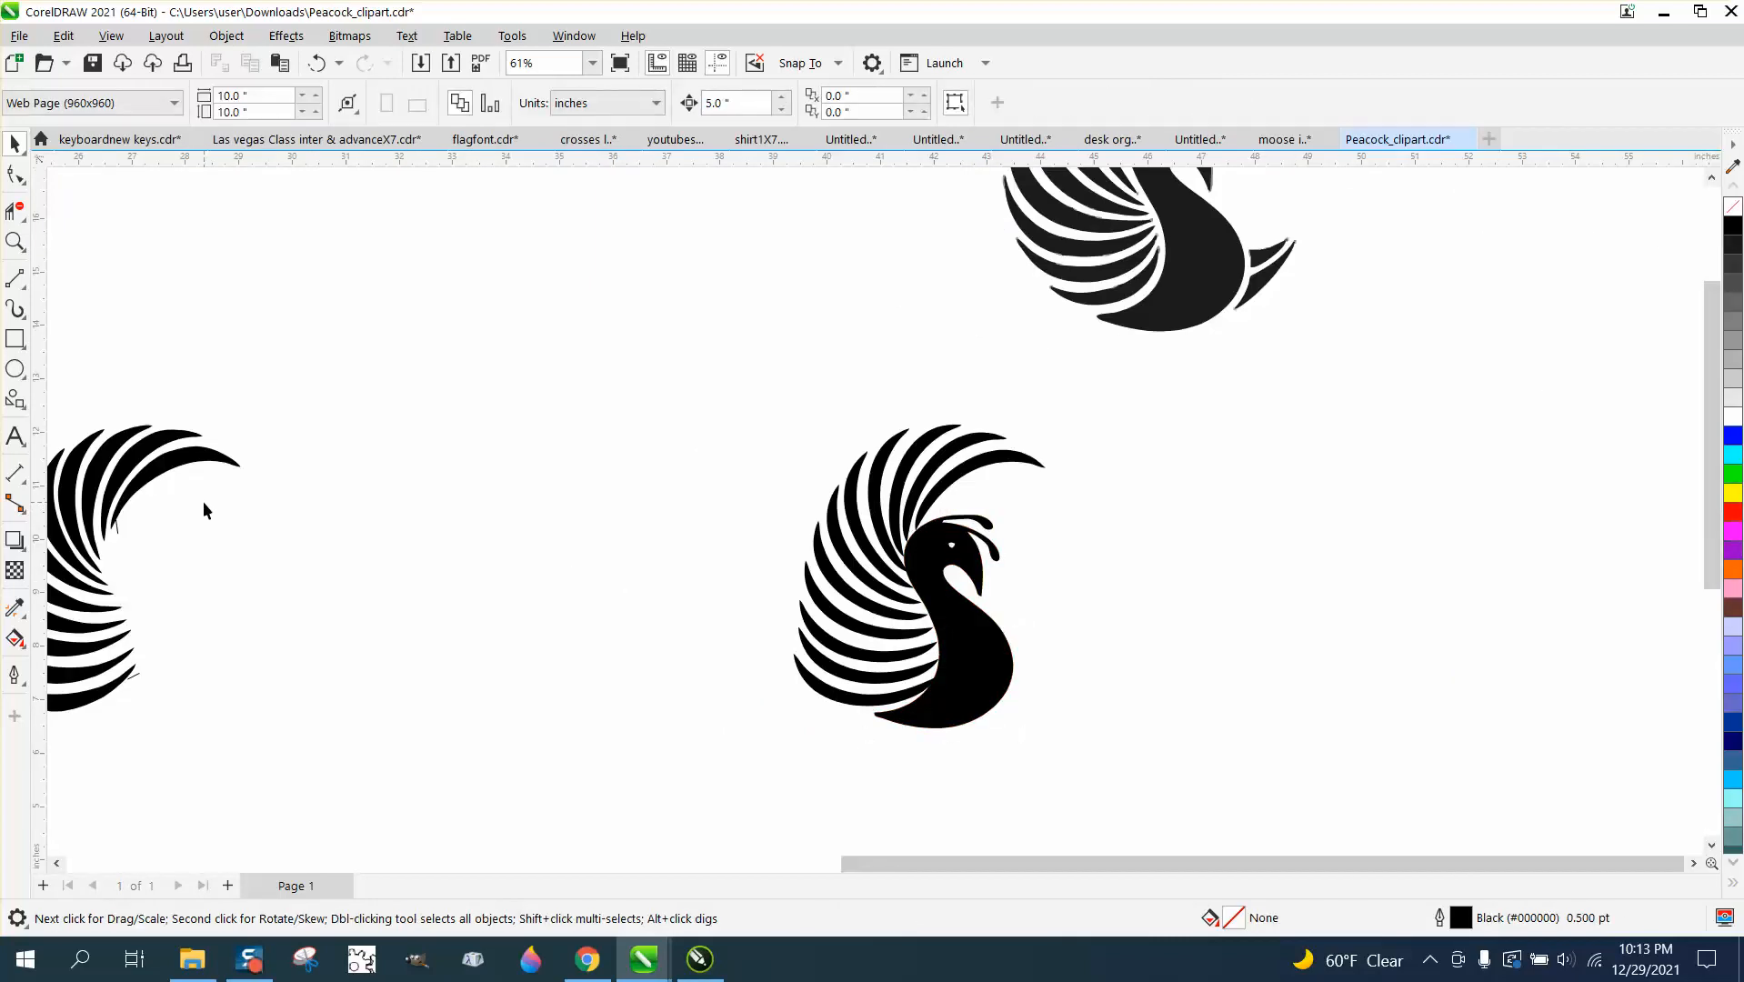
Examine up close the peacock's head and the feather tips along the neck
click(14, 241)
drag(736, 517, 1165, 785)
scroll(937, 669, down, 1)
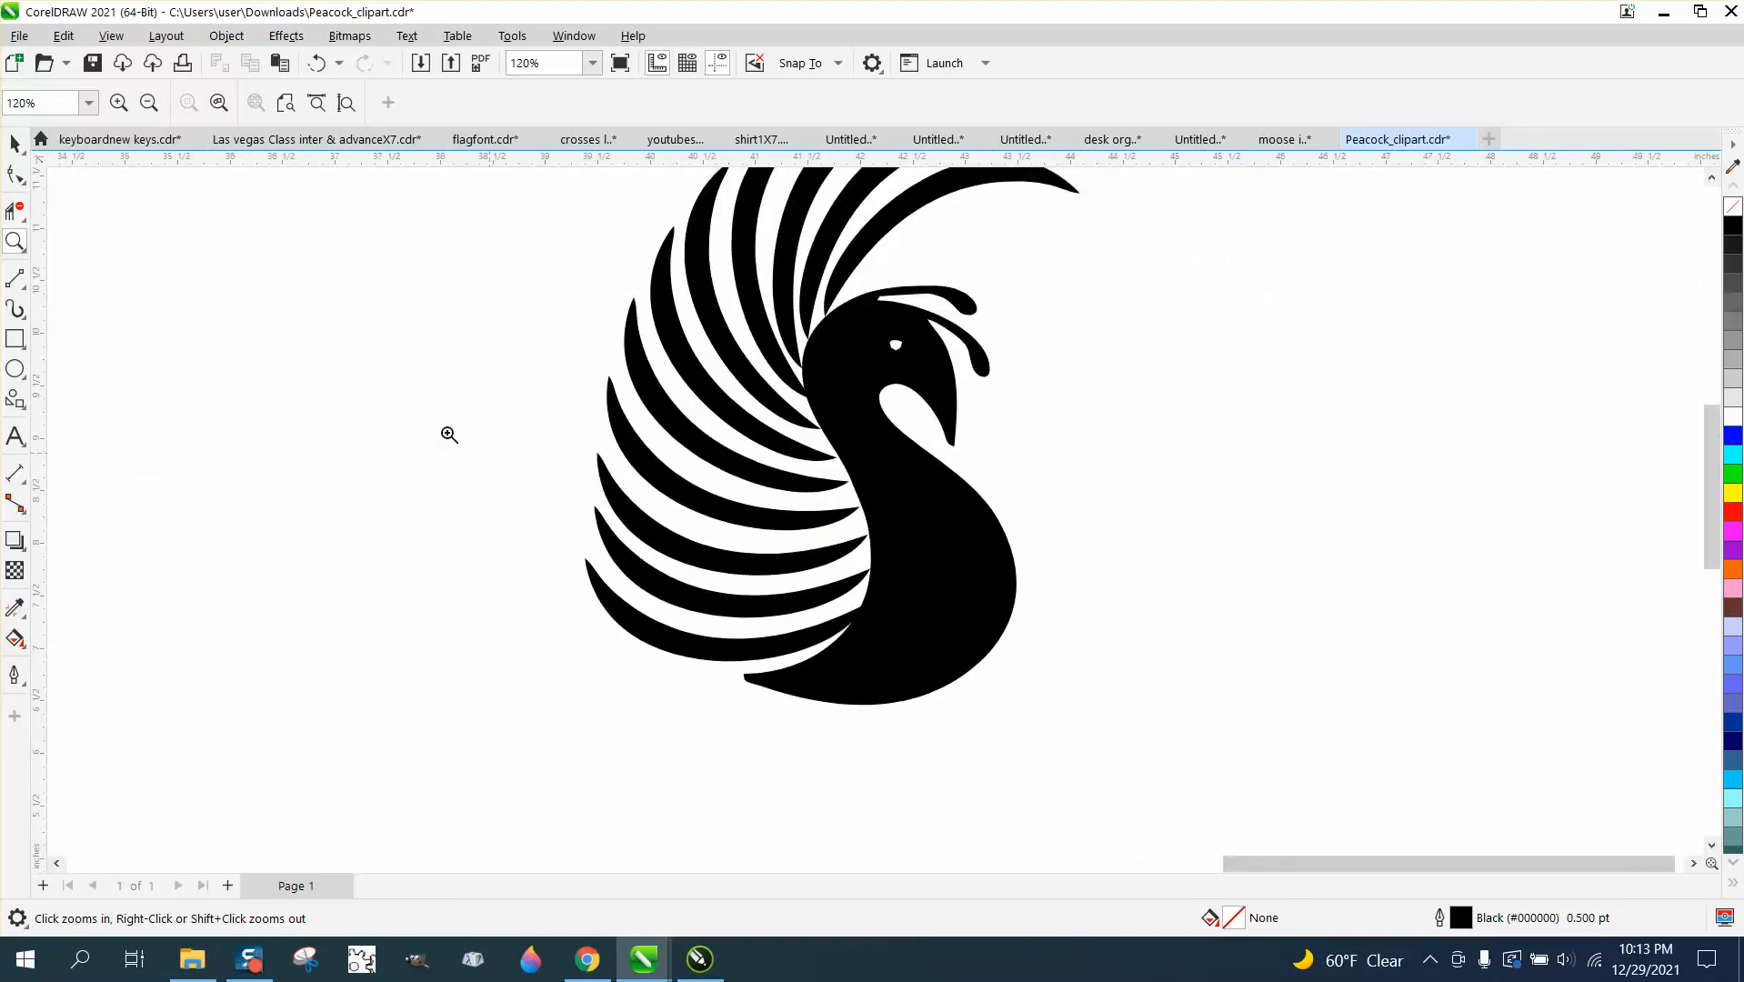
click(15, 241)
drag(695, 276, 1087, 497)
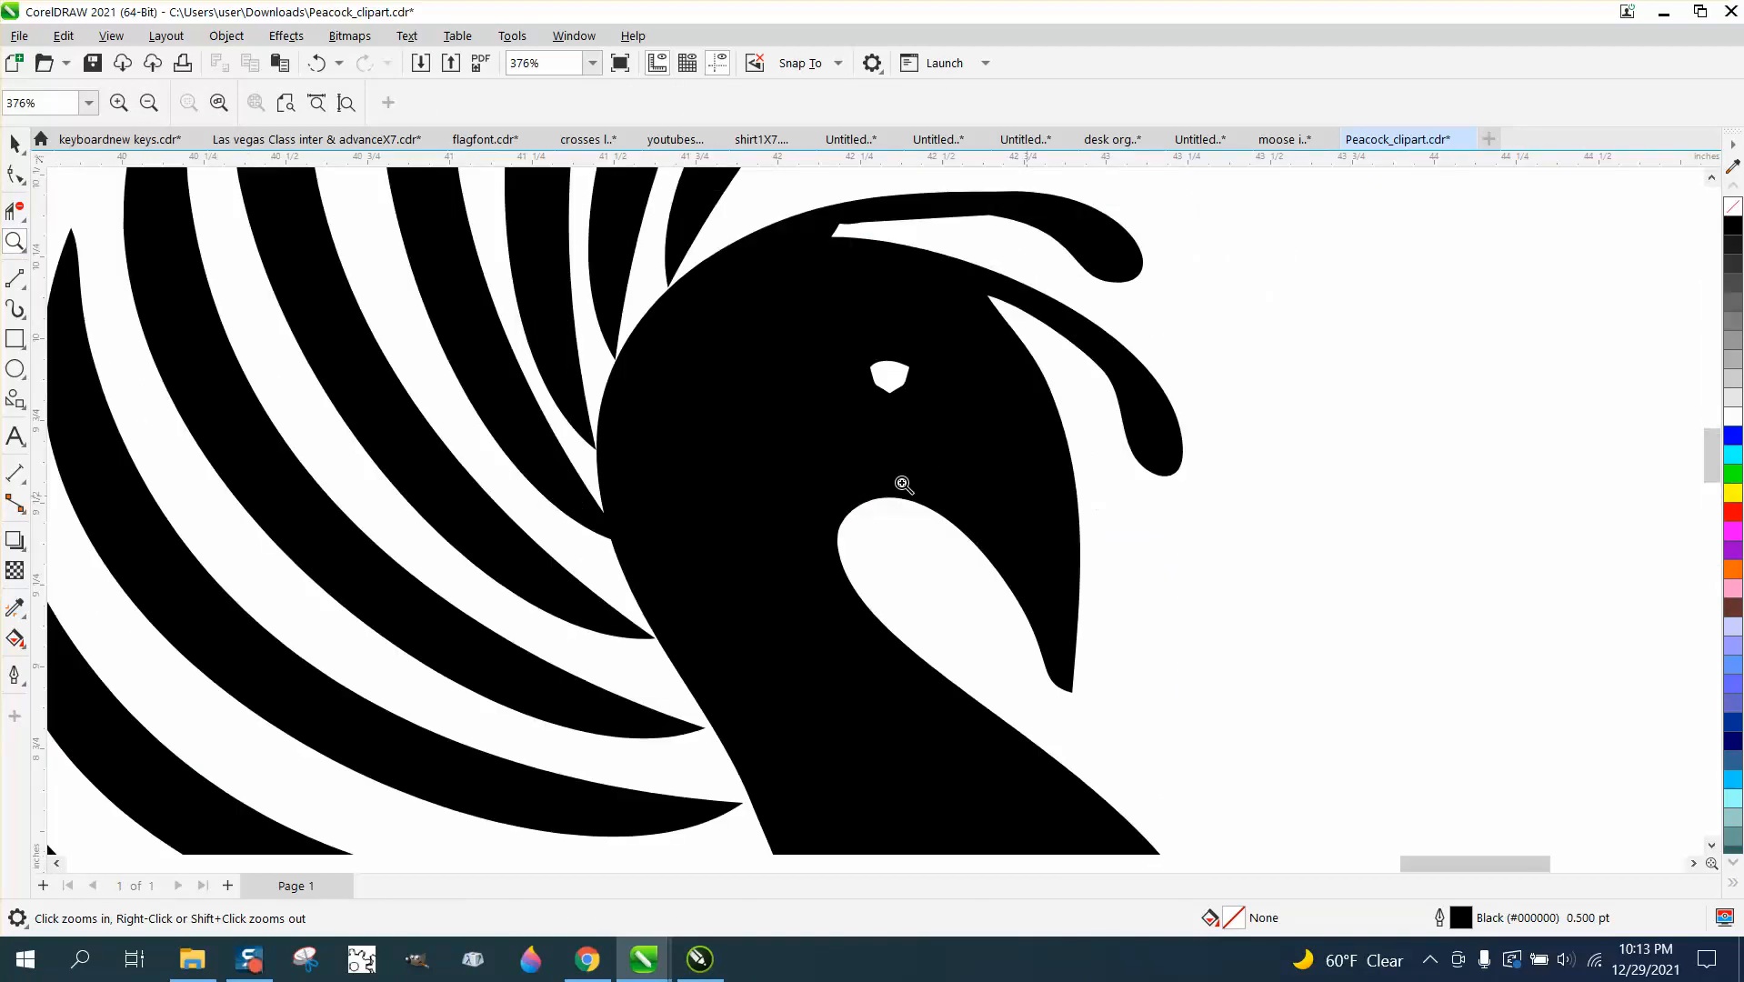
click(15, 142)
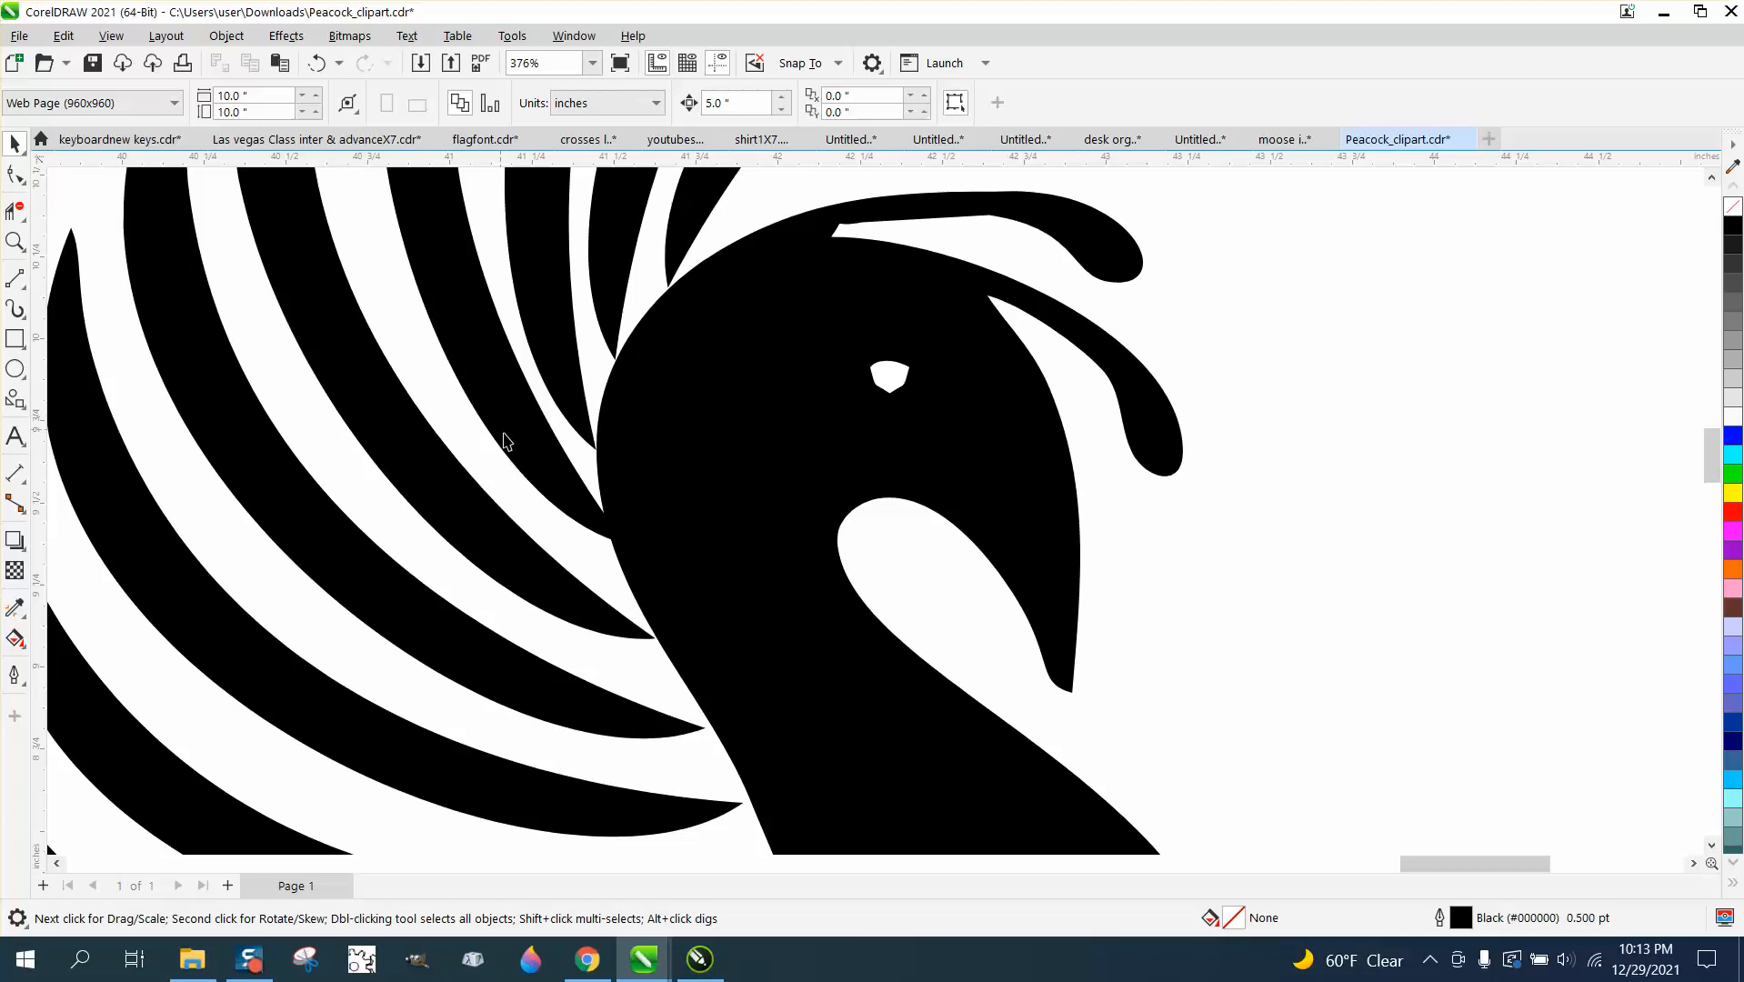
Shift the three upper feathers behind the head slightly so their inner tips meet the edge of the neck
click(533, 447)
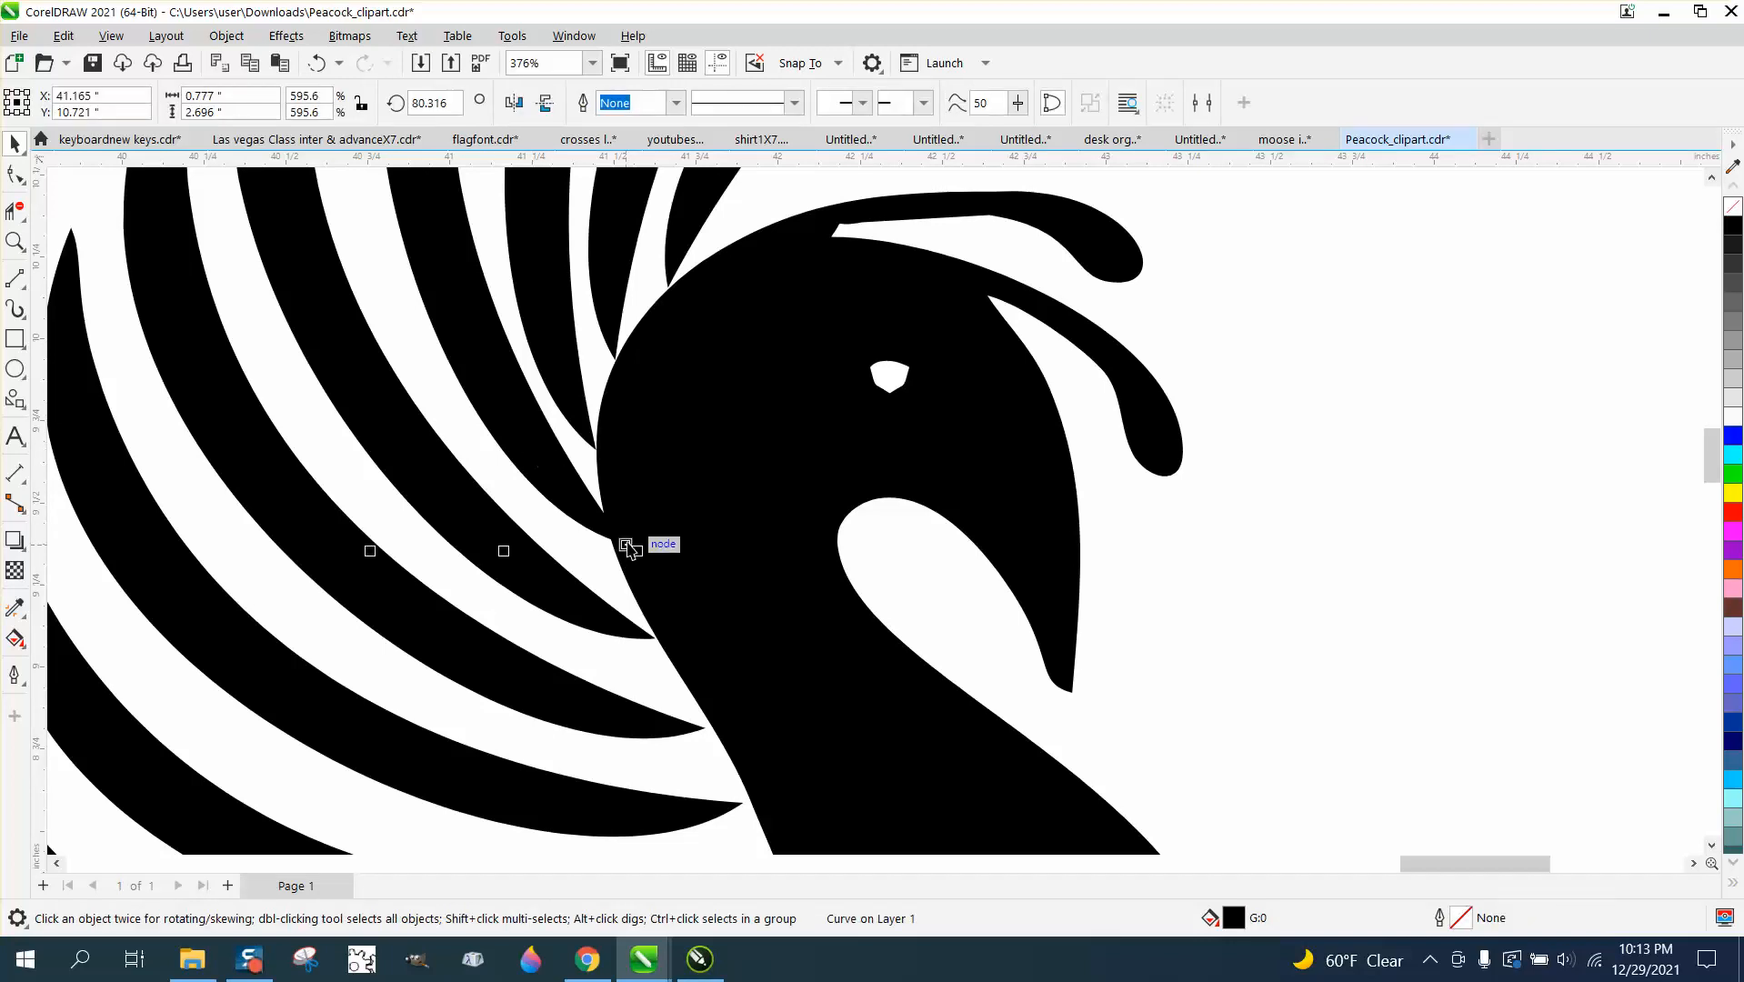
drag(625, 545, 607, 529)
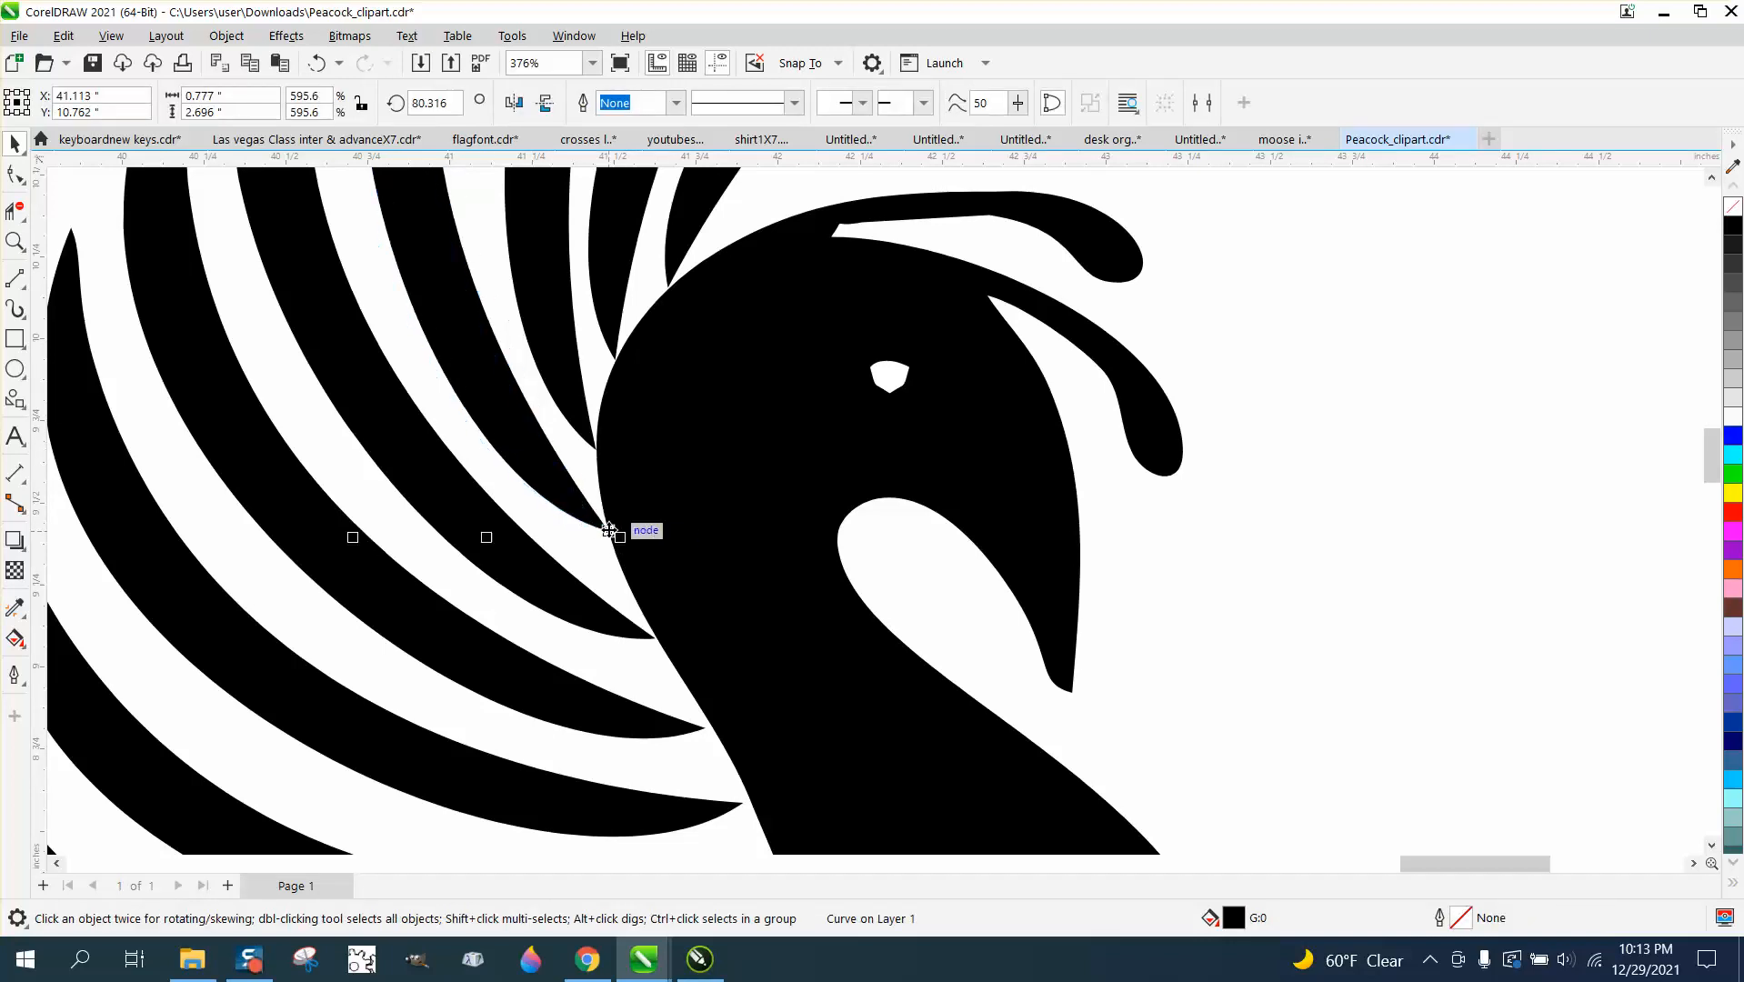
click(583, 433)
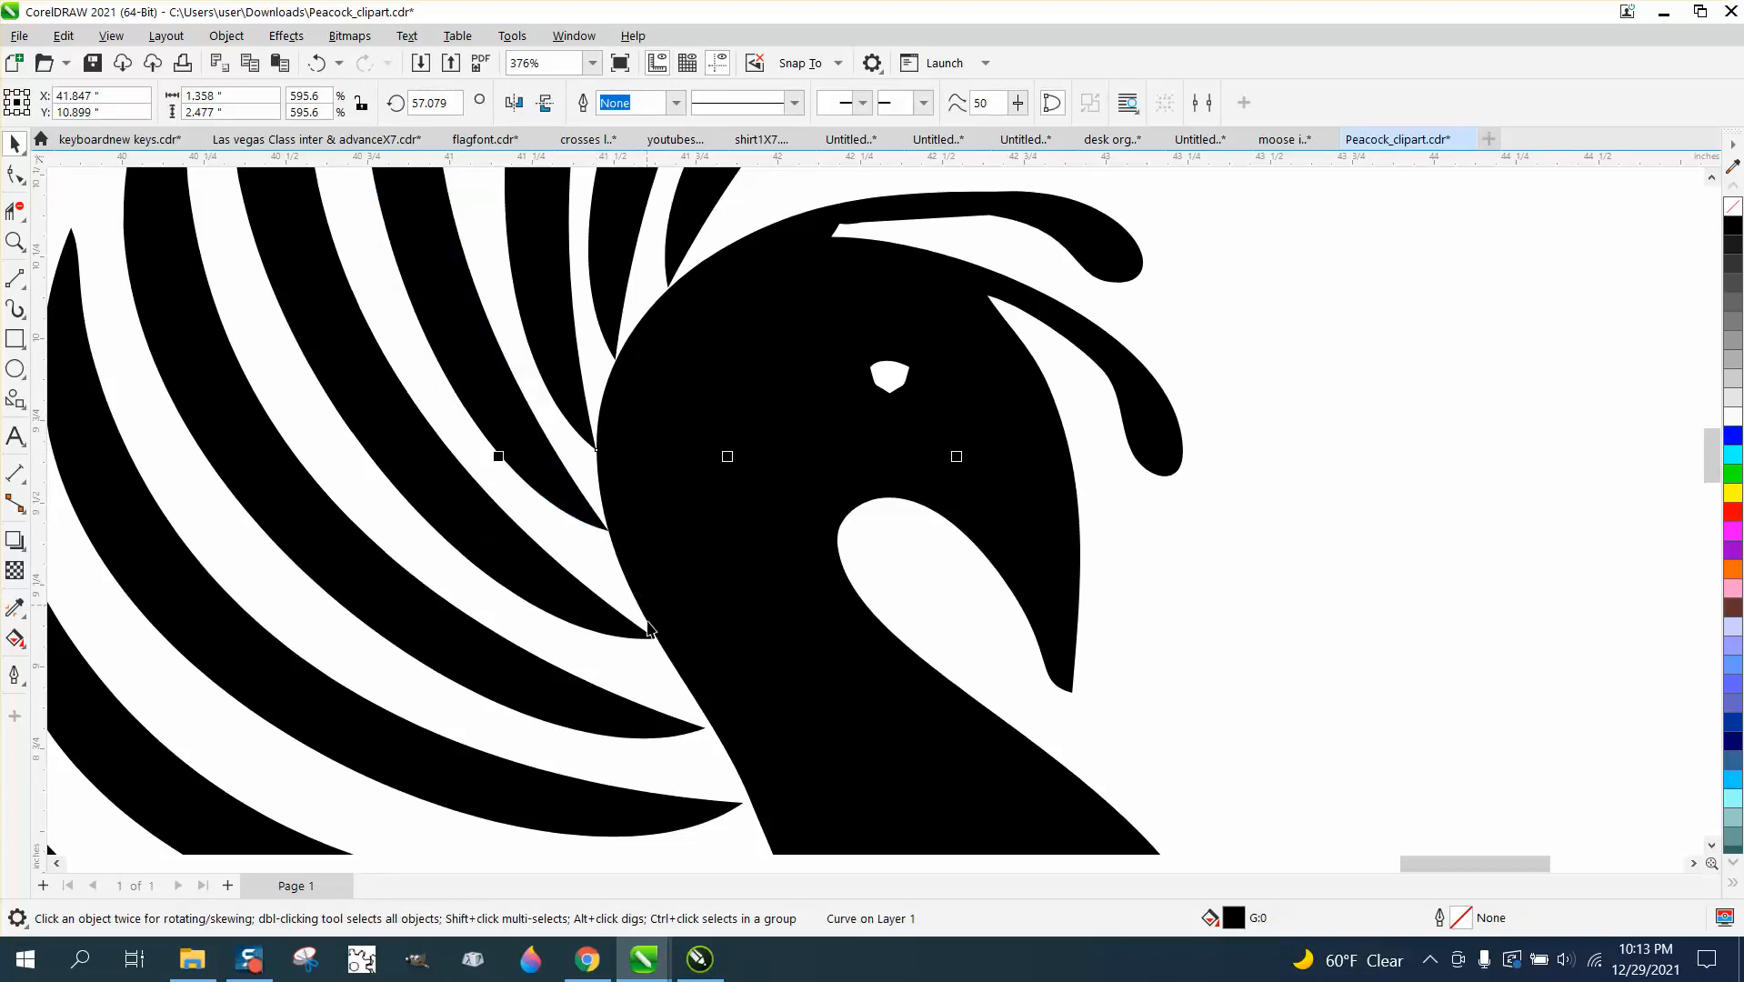
click(612, 537)
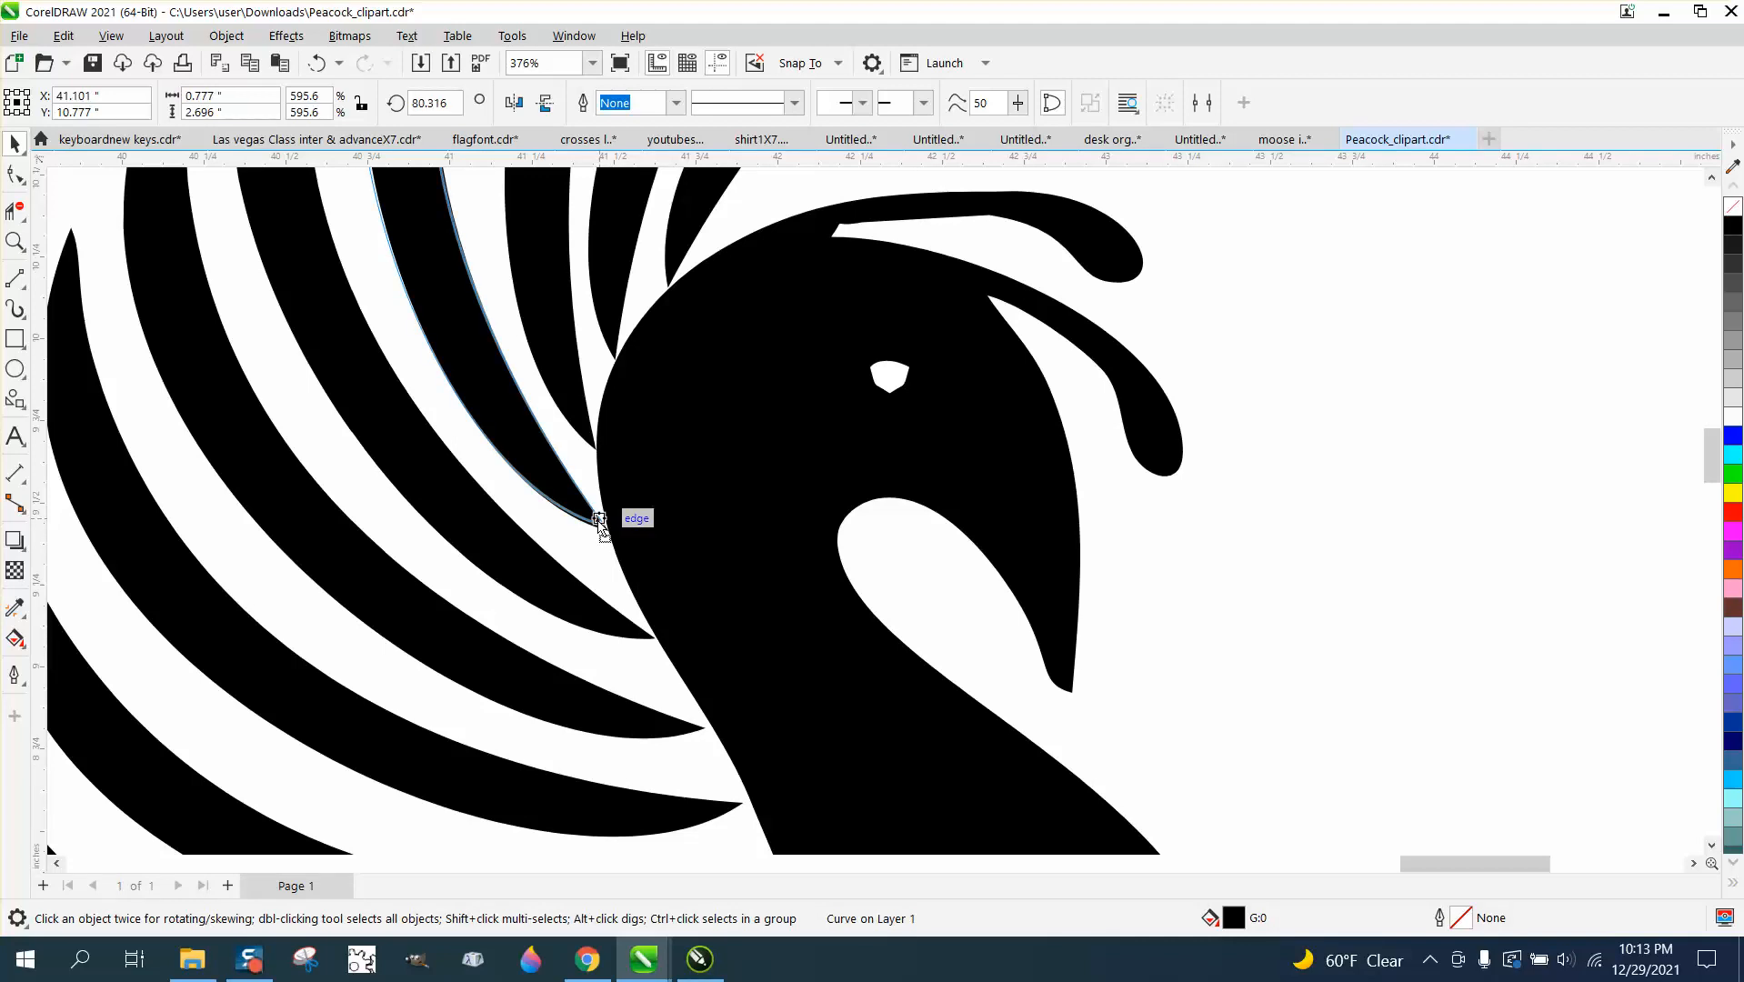
click(597, 395)
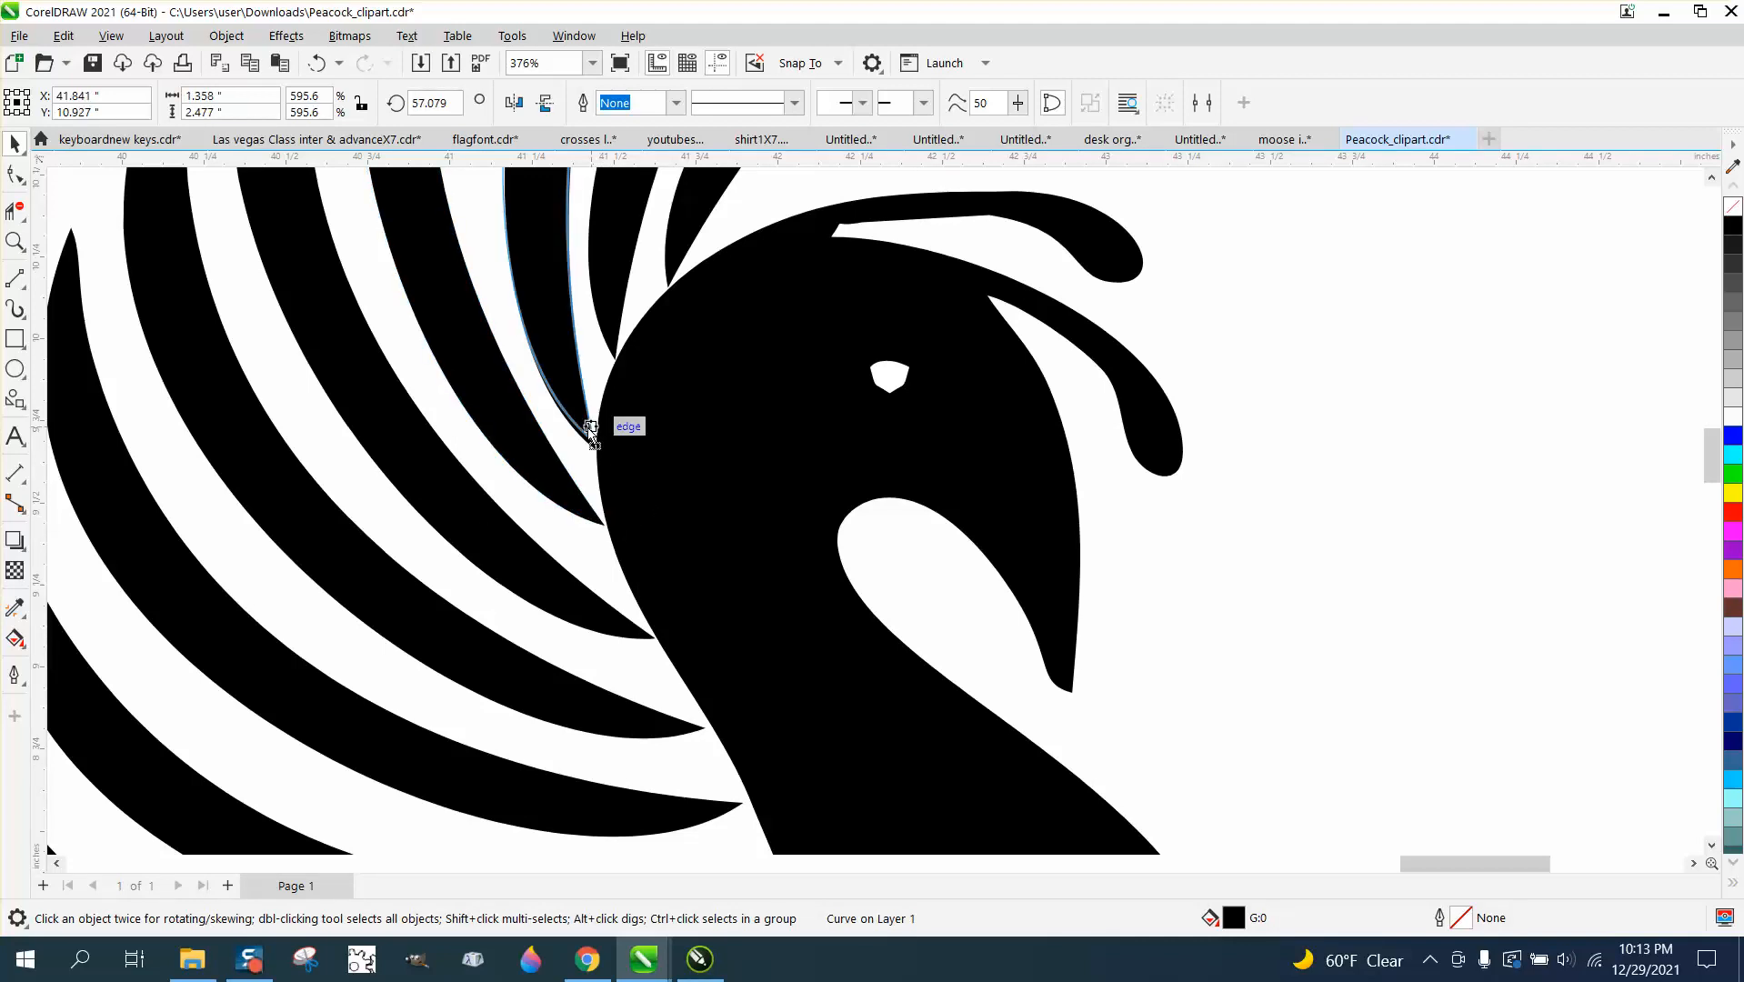
click(623, 340)
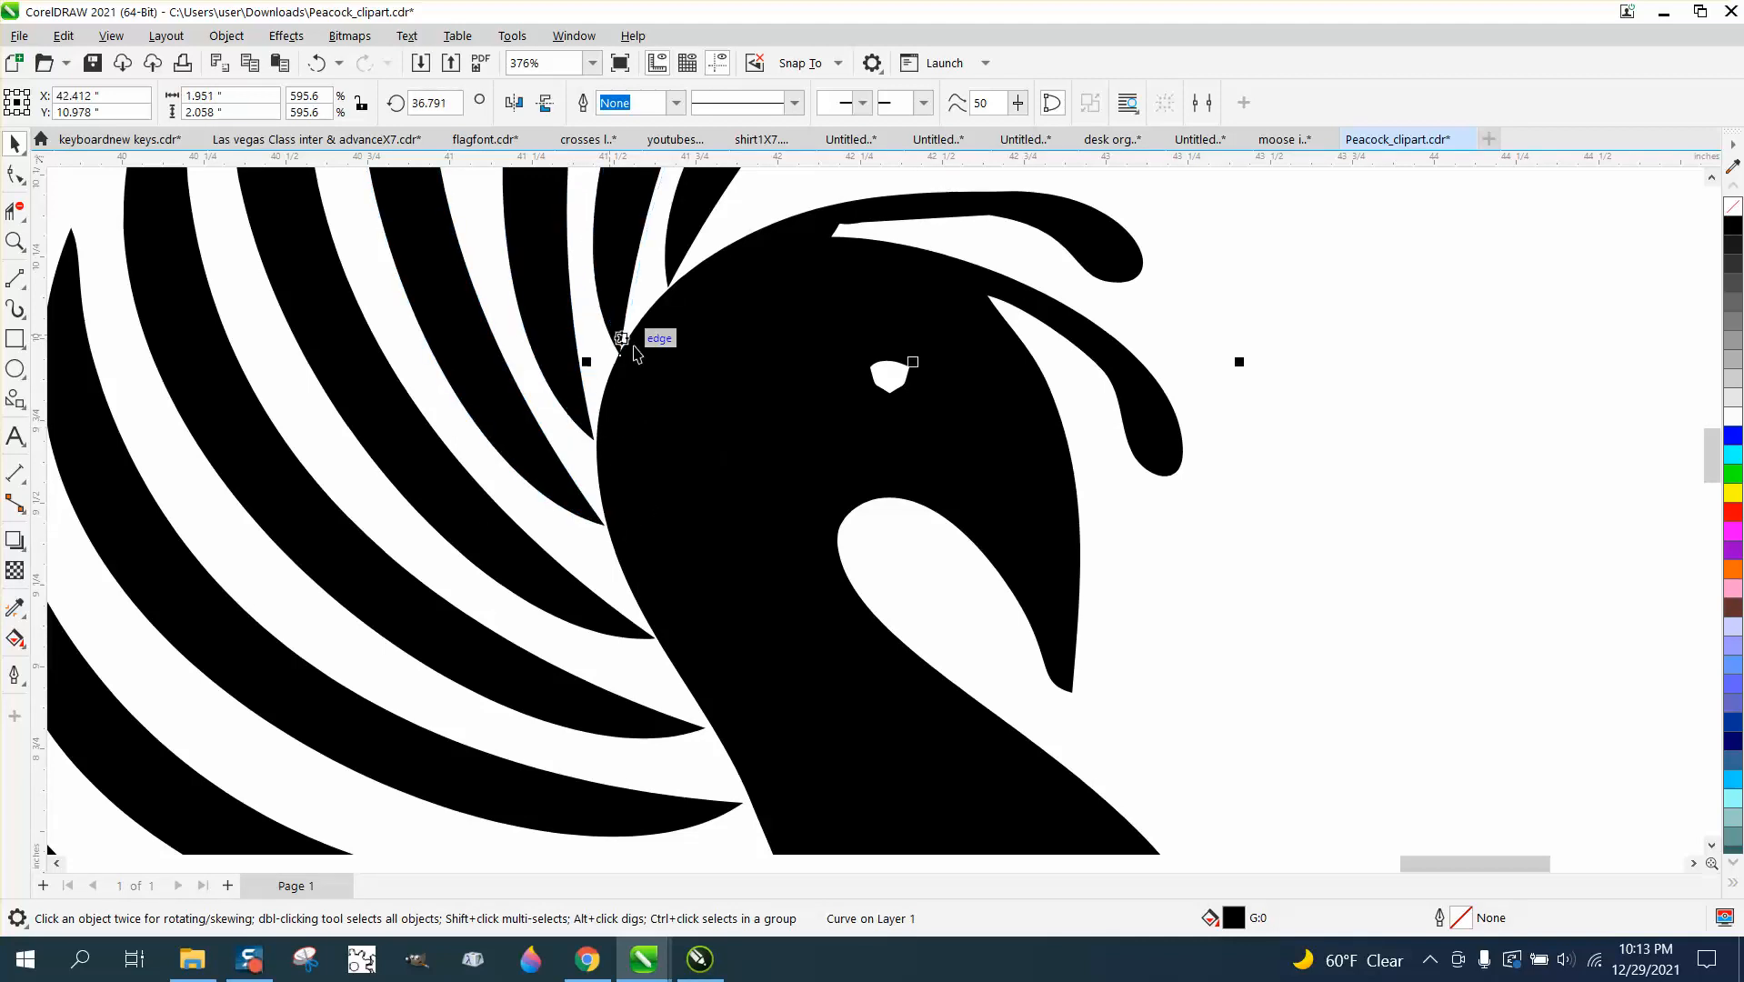
Rotate the three uppermost feathers counterclockwise about their inner tips to even out their spacing, bringing the topmost to about 21.4°
scroll(793, 536, down, 4)
scroll(1095, 565, down, 1)
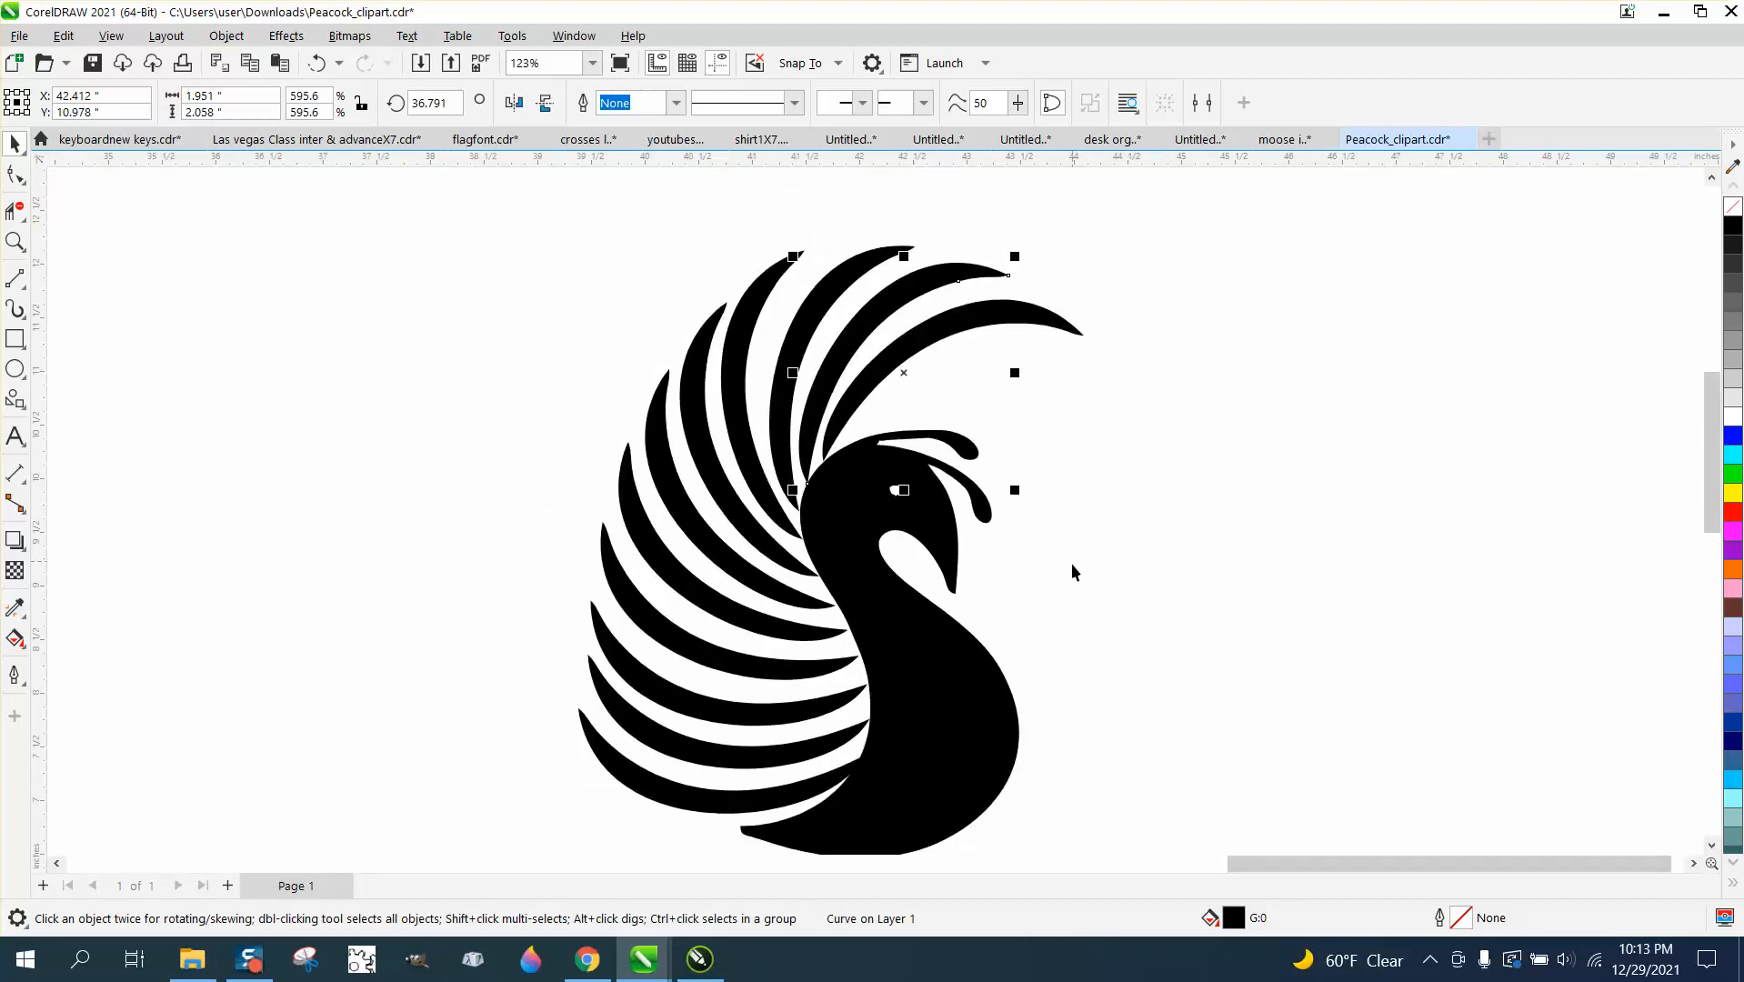
click(941, 372)
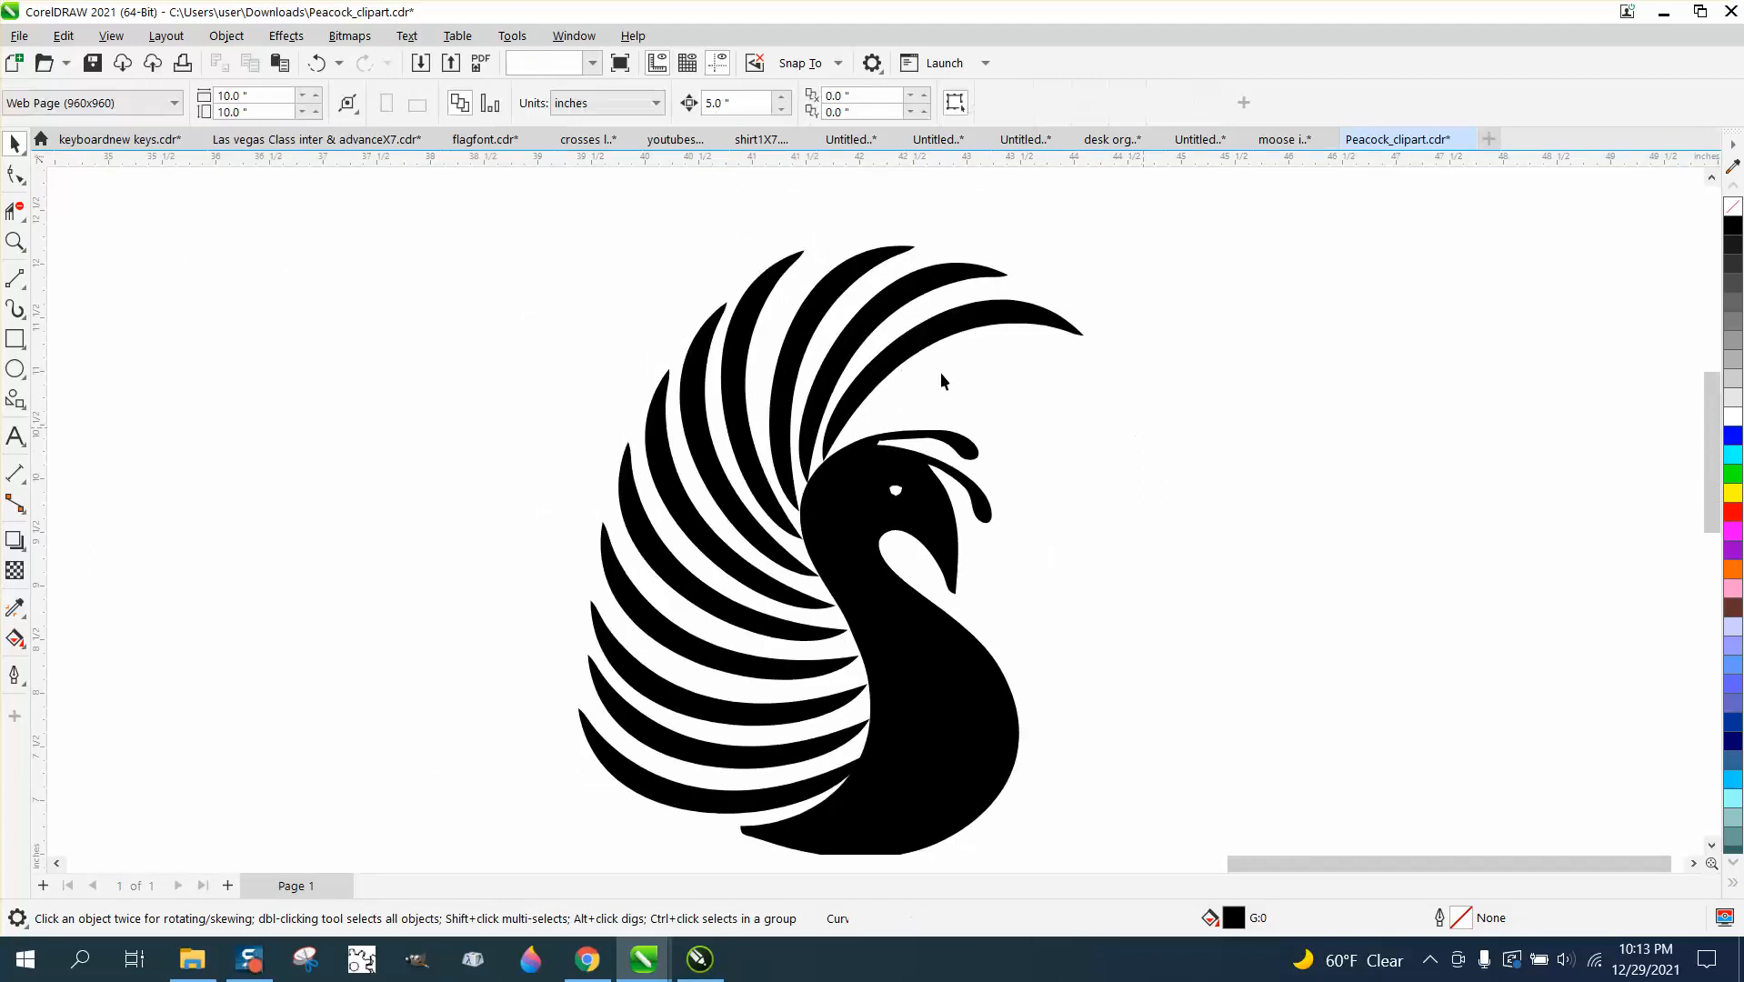
click(812, 320)
click(811, 320)
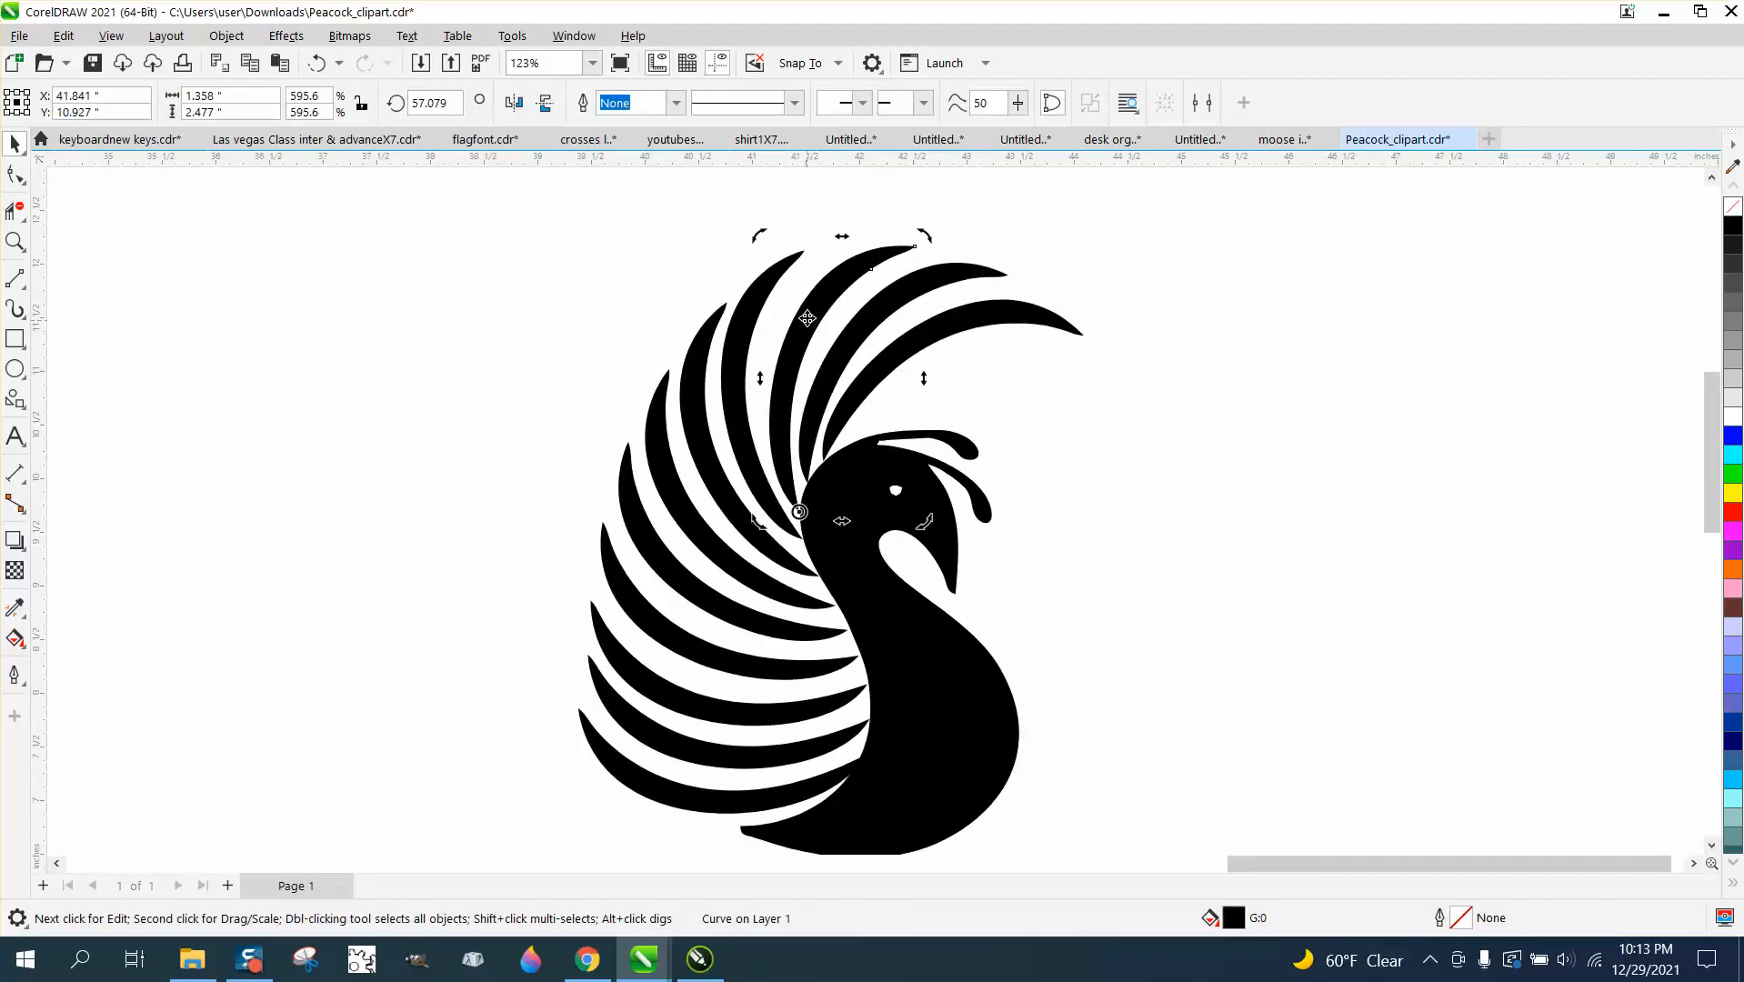
drag(924, 238, 905, 236)
click(936, 277)
click(936, 277)
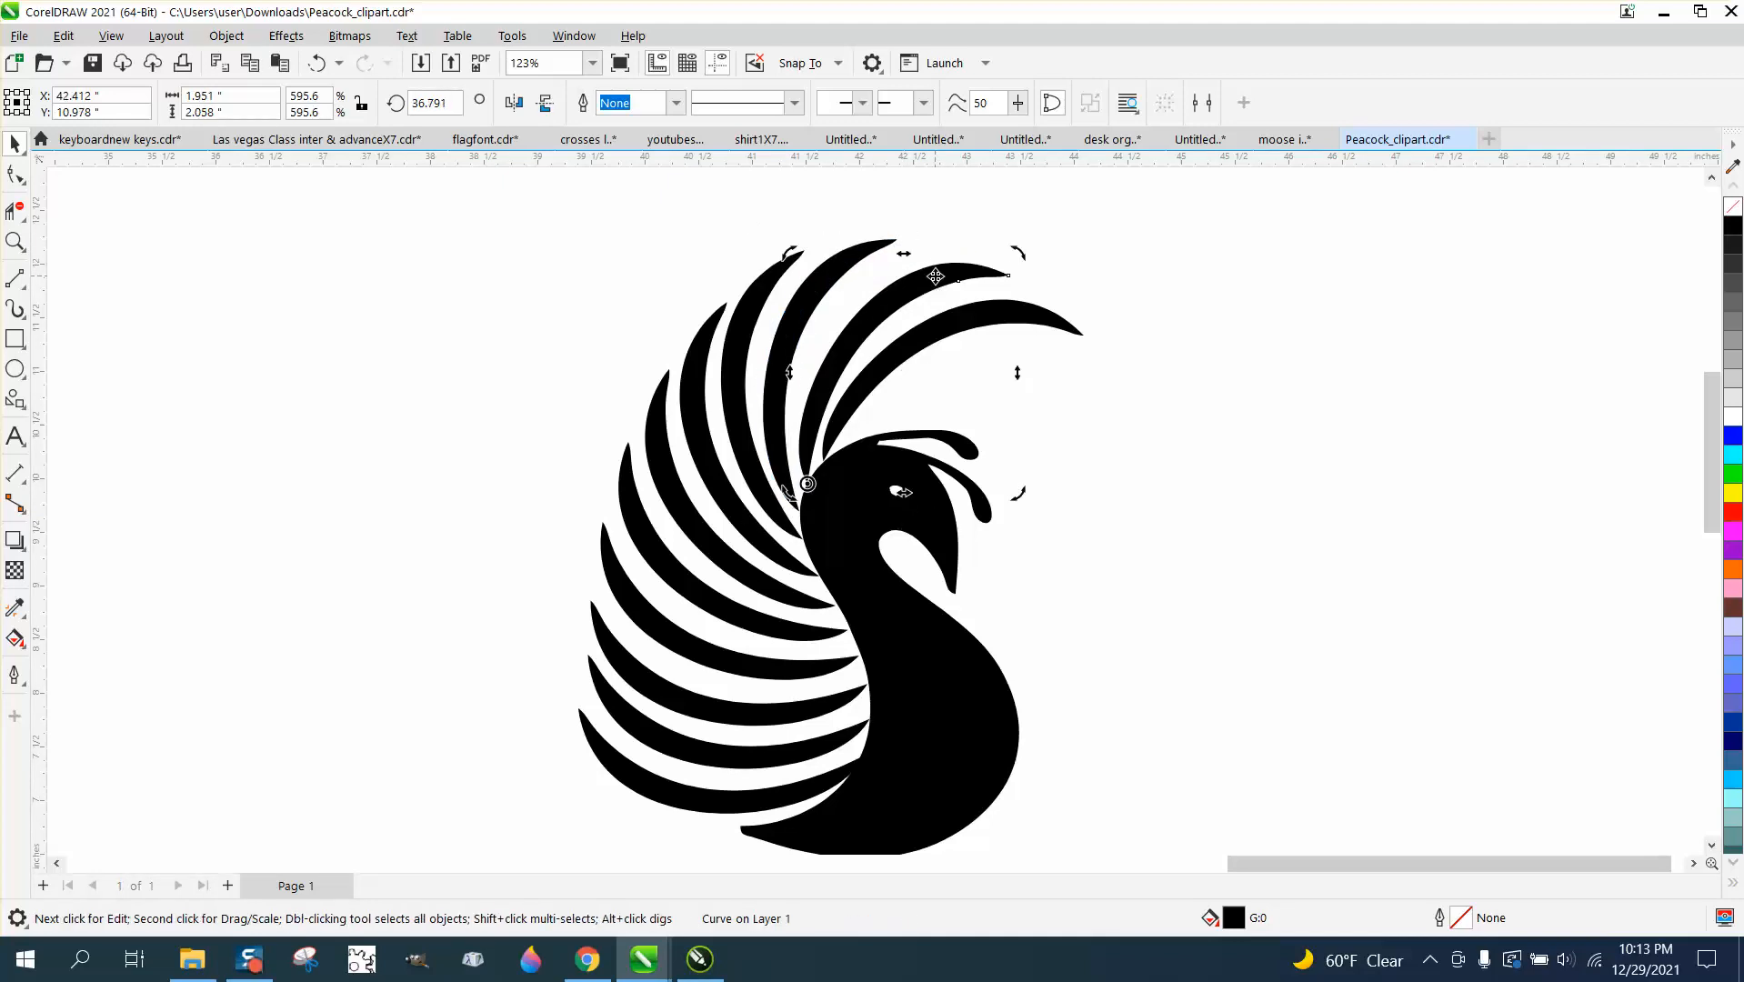
drag(1026, 258, 993, 259)
click(1022, 320)
click(1023, 320)
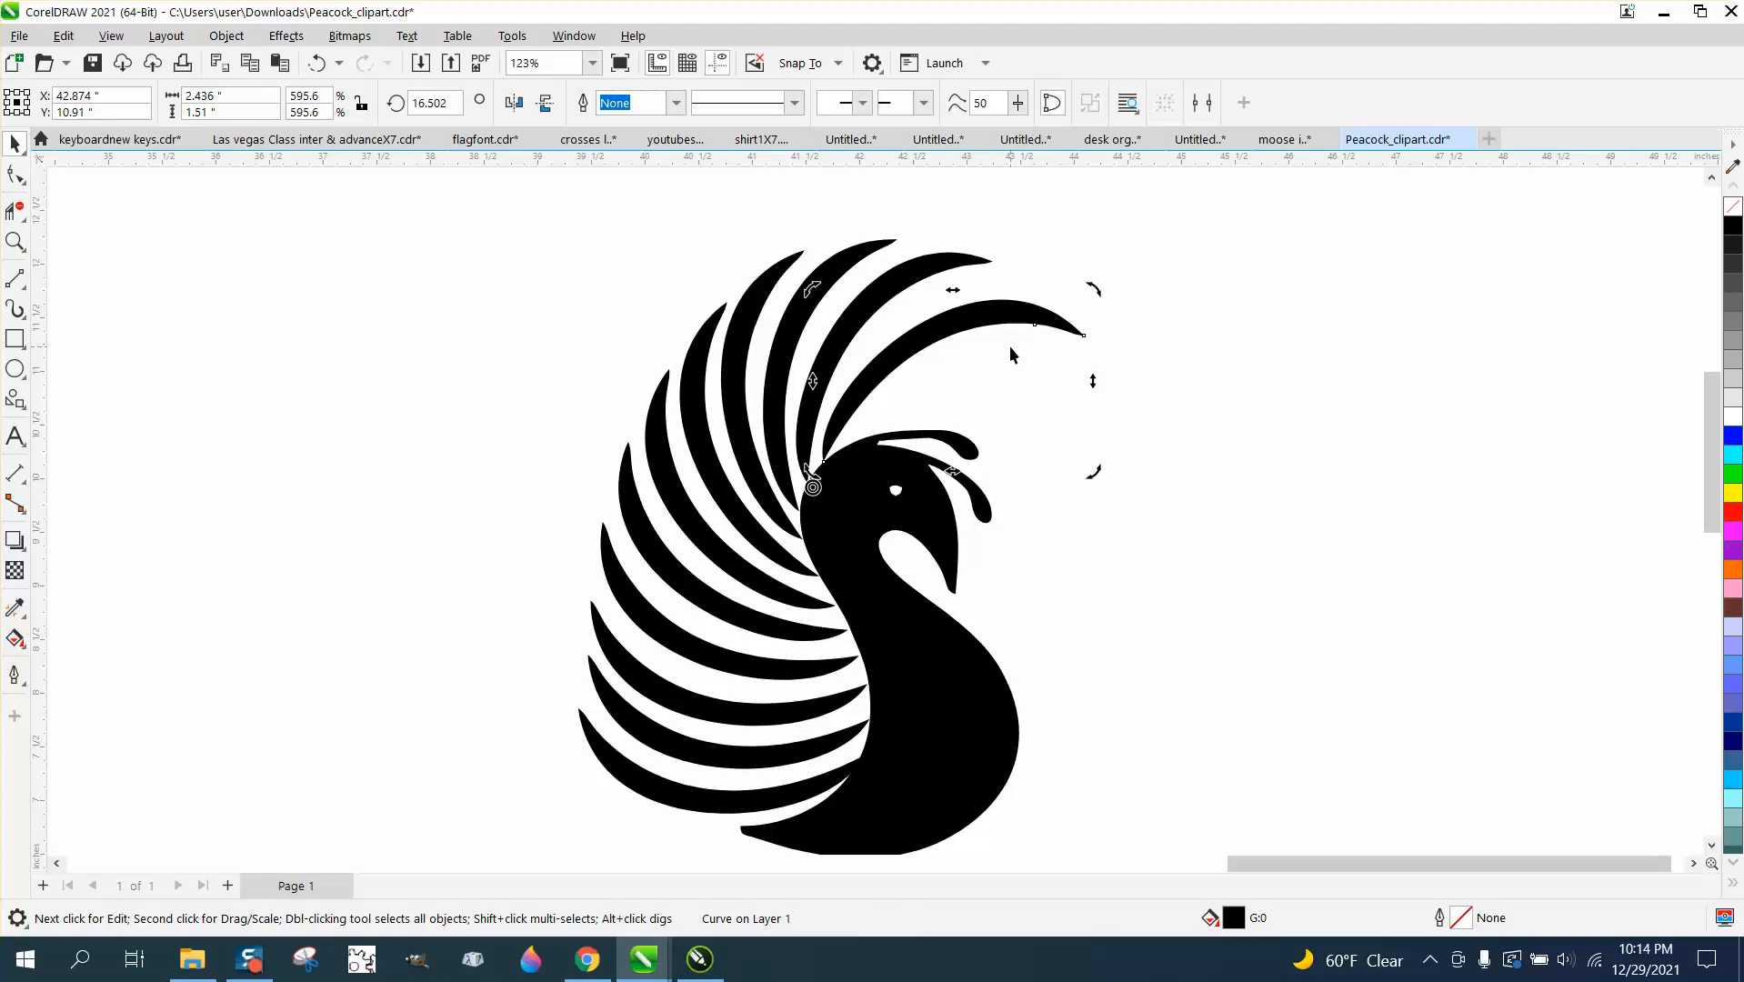
drag(1091, 291, 1059, 276)
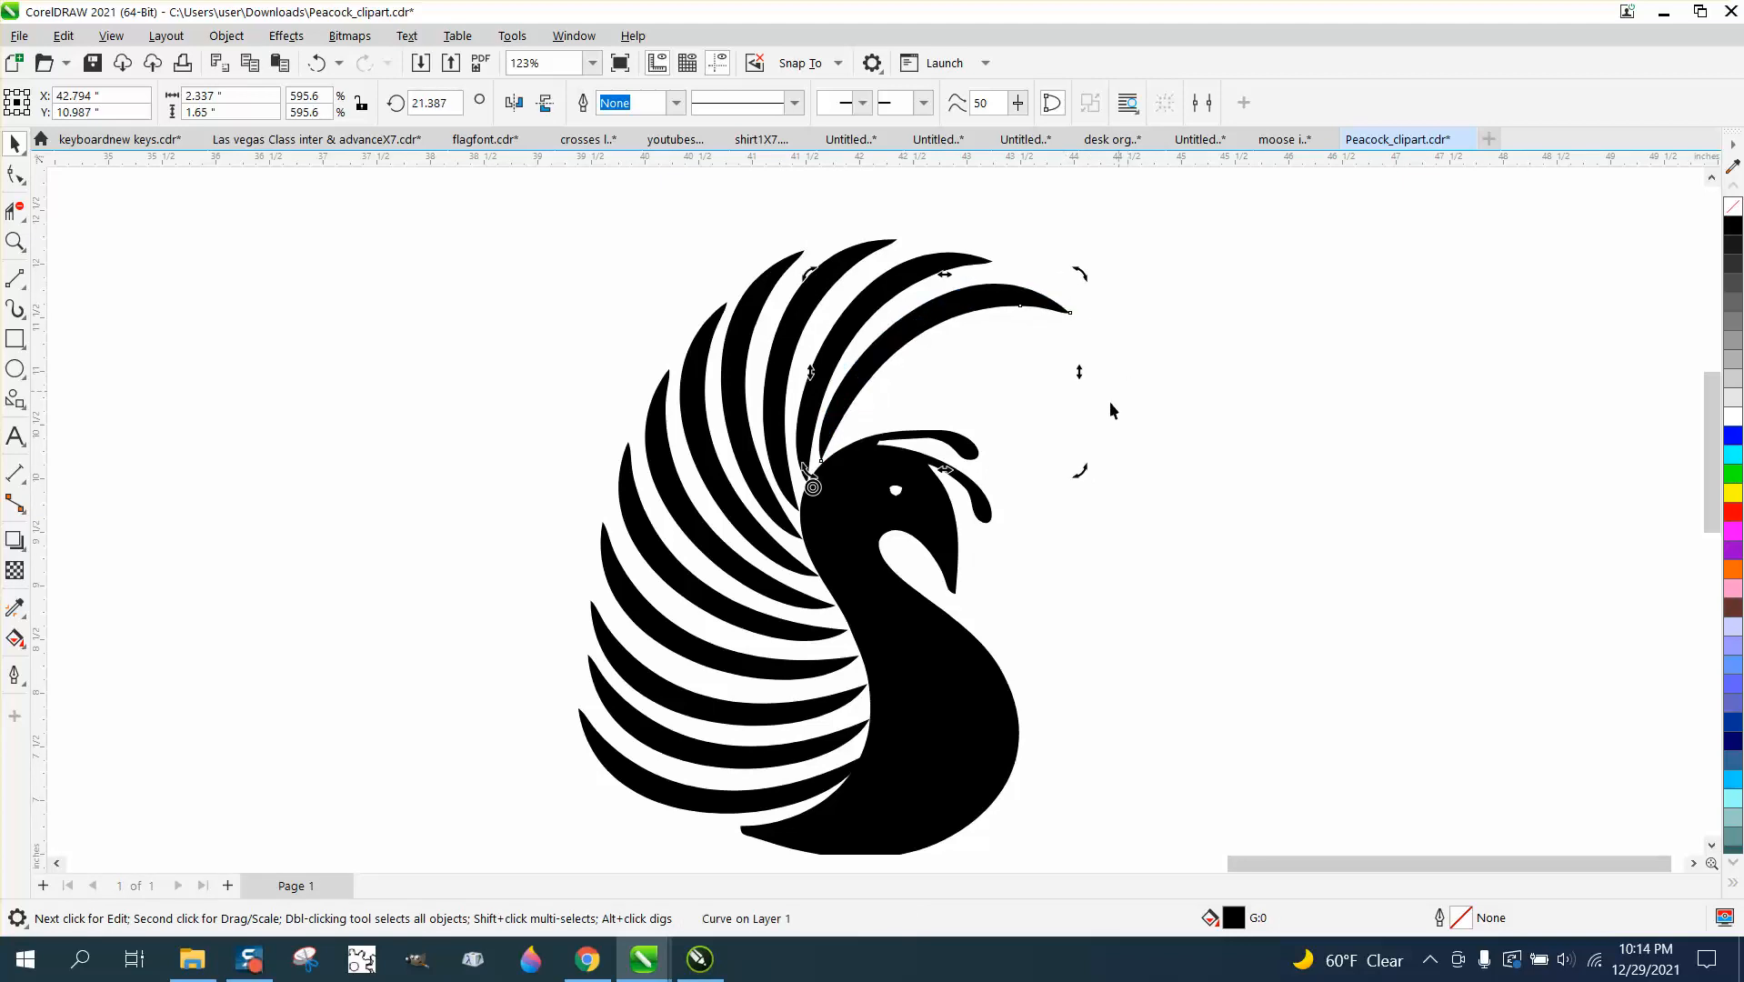
Duplicate the topmost feather 5 inches to the right and set the copy's rotation to 0
scroll(1071, 525, down, 2)
click(397, 475)
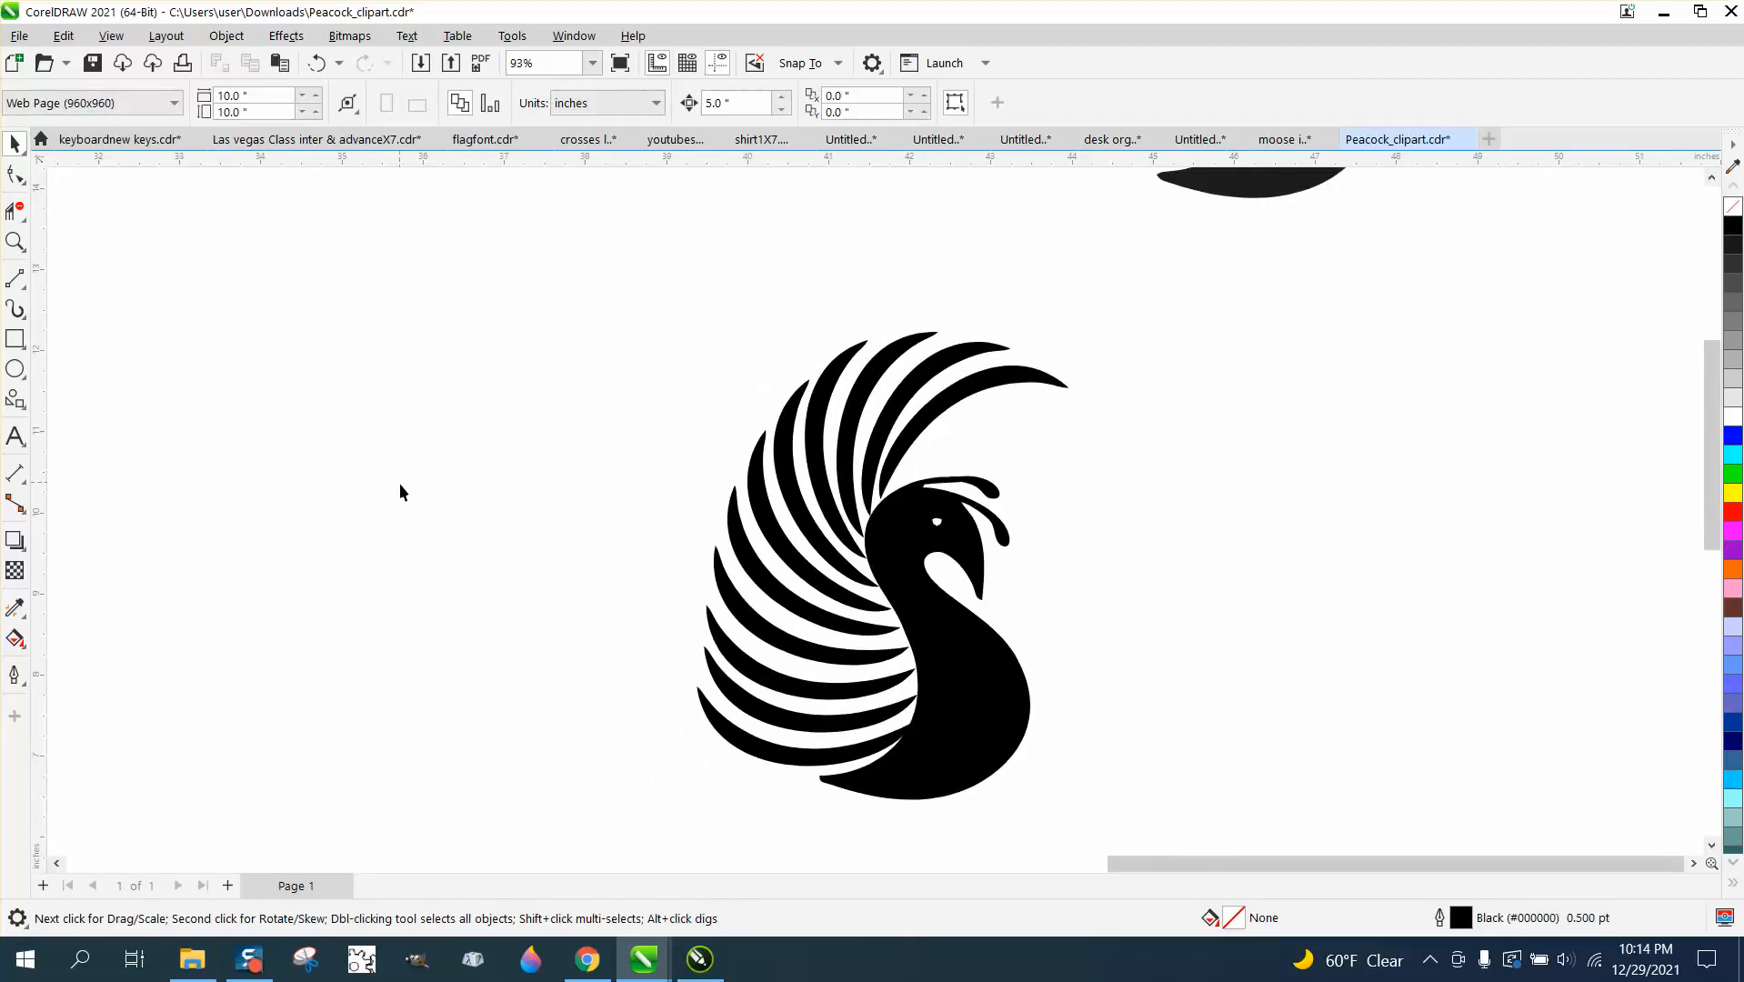
scroll(401, 491, down, 3)
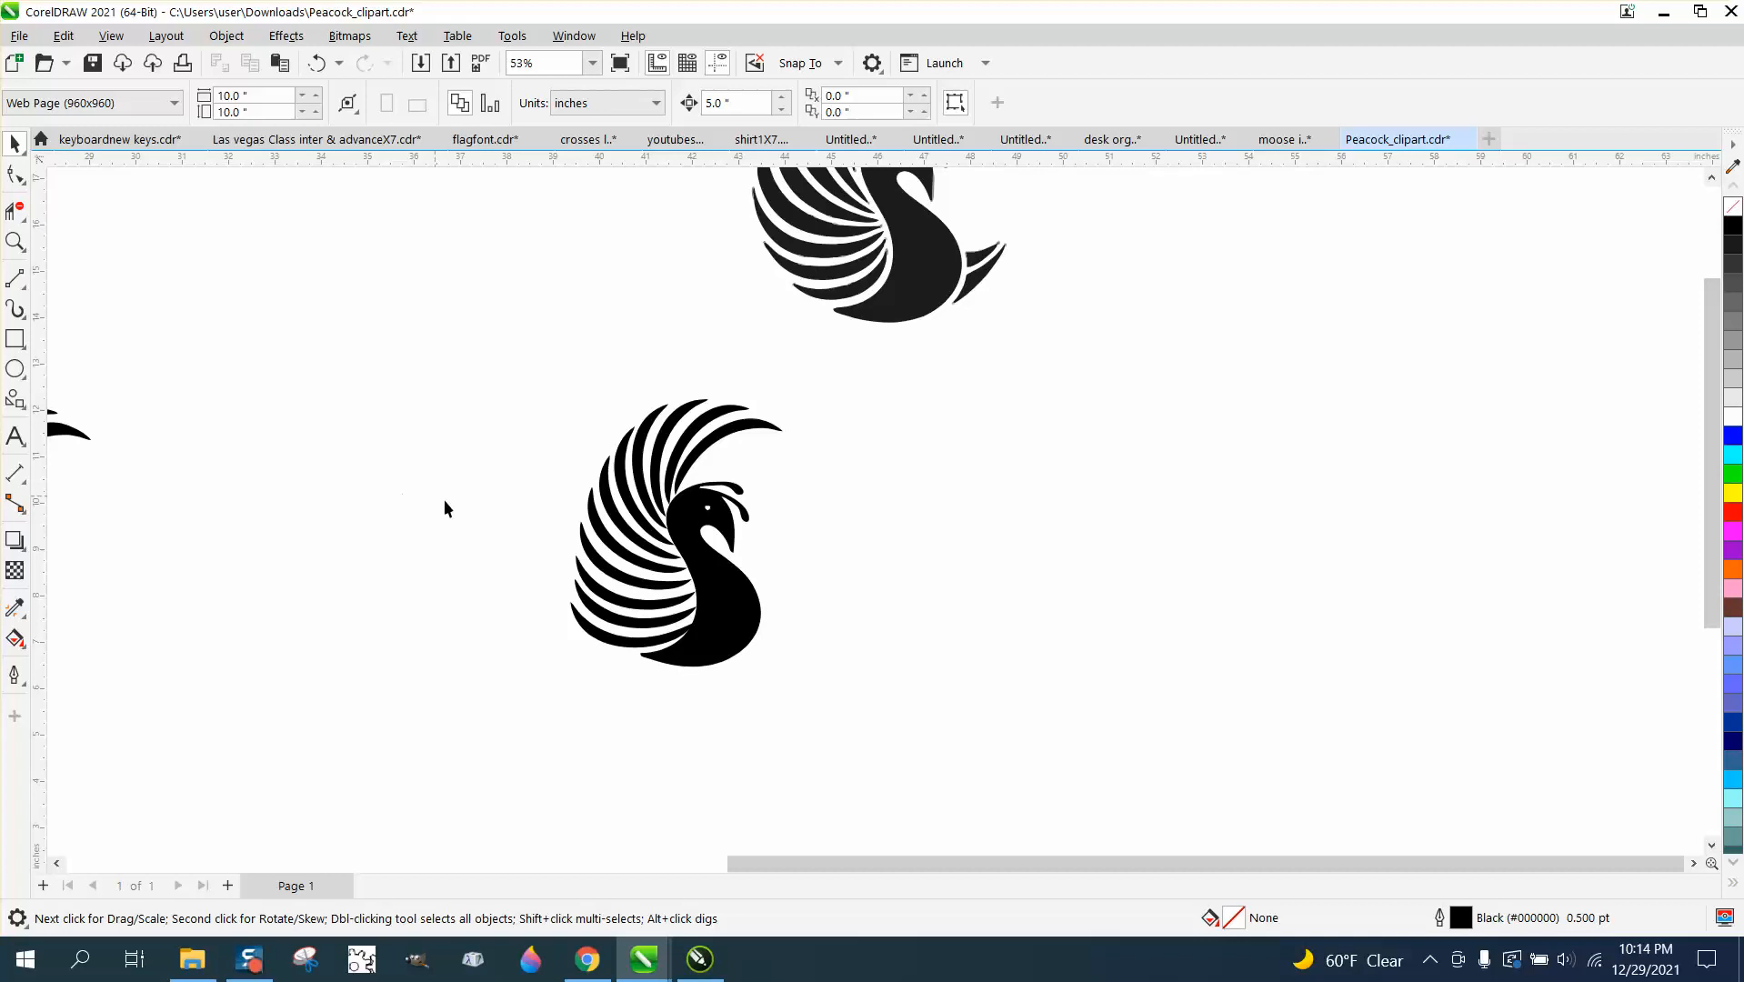
scroll(458, 522, down, 1)
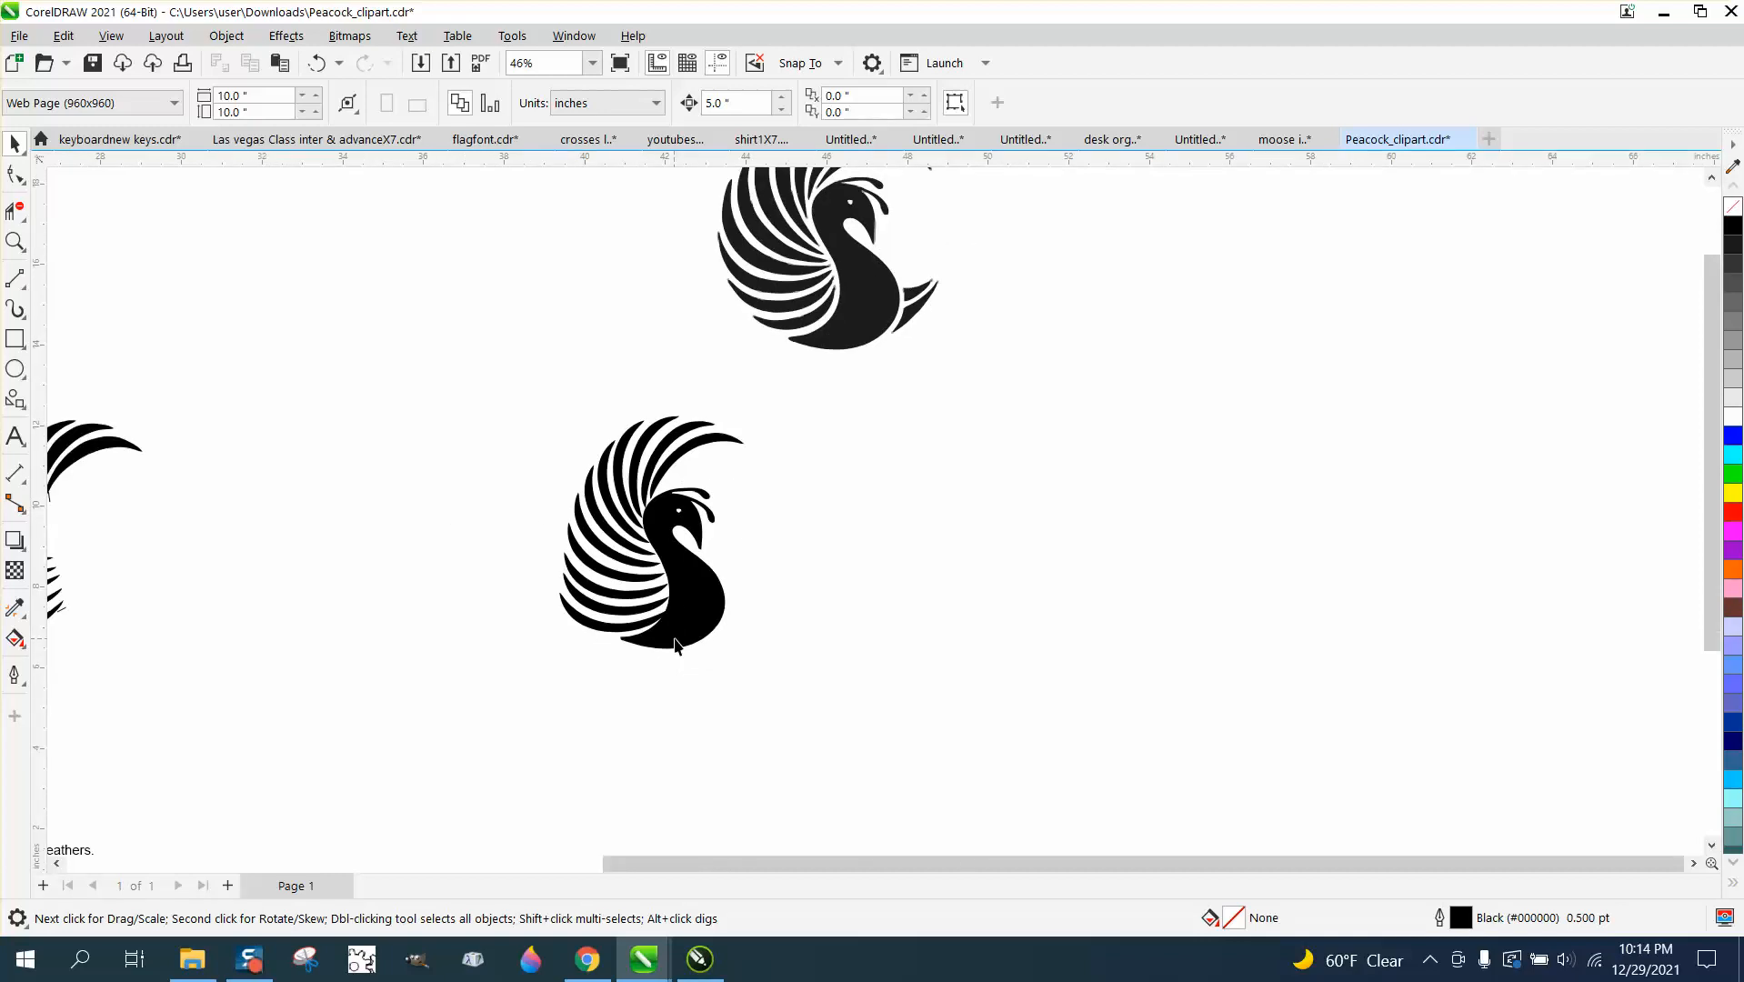
scroll(689, 491, down, 1)
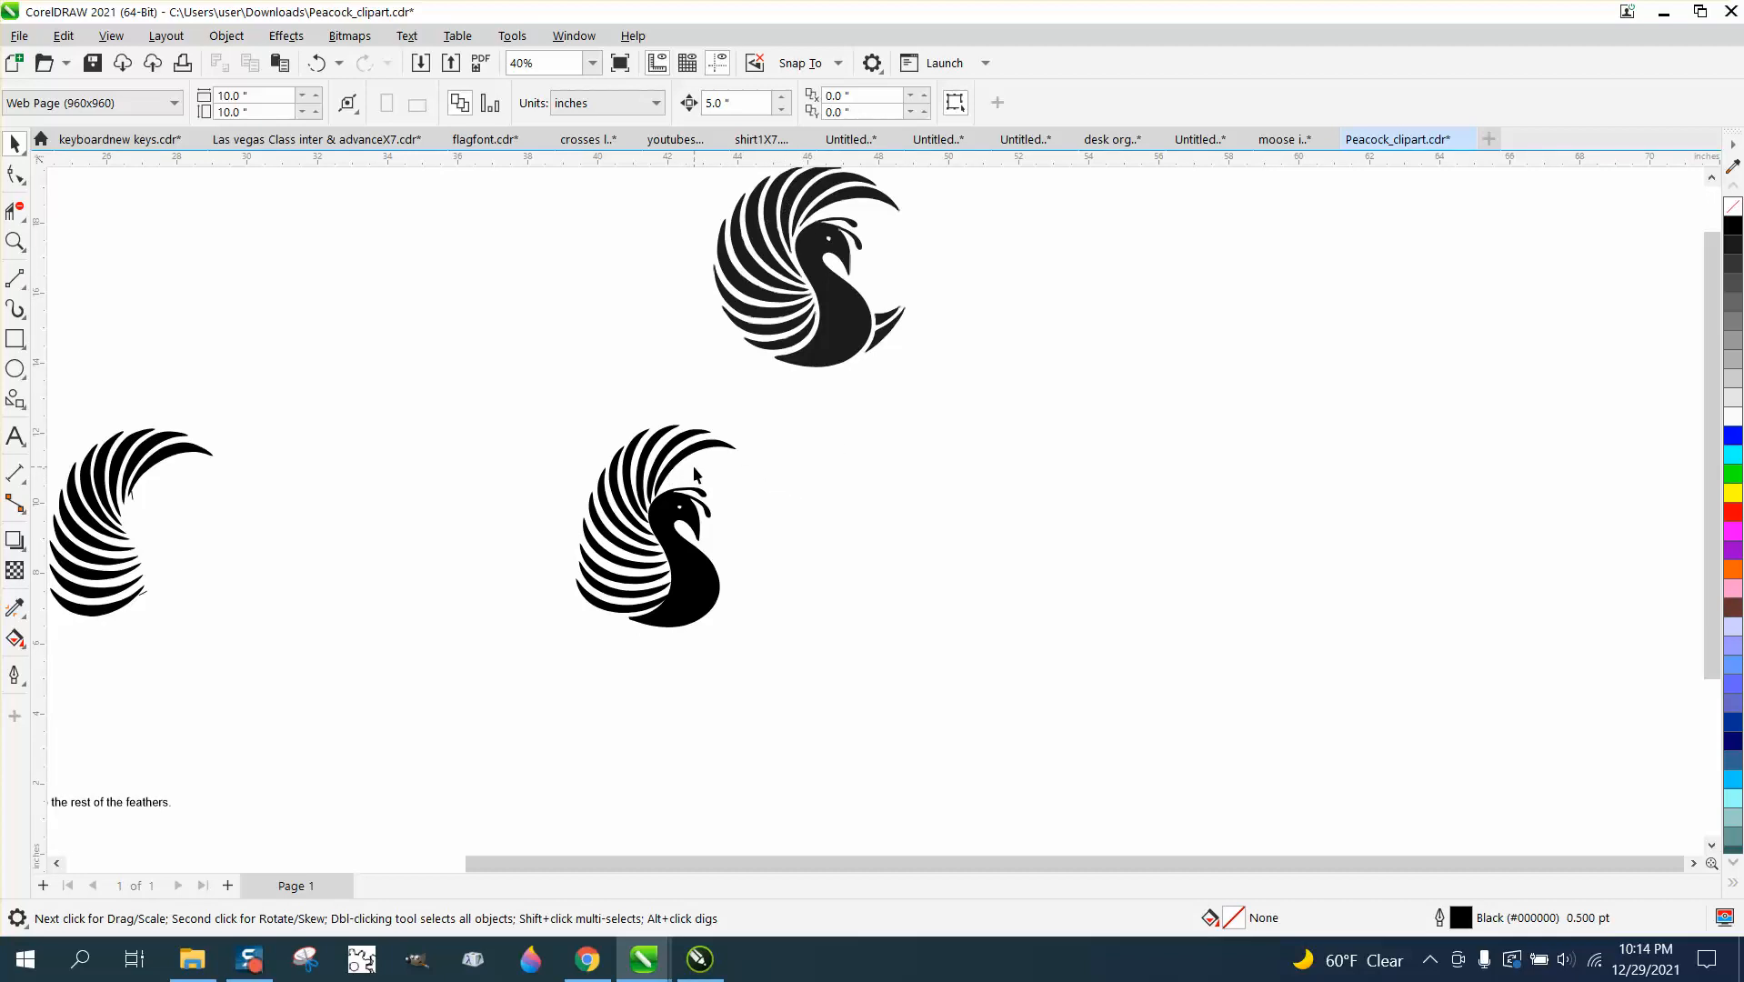
click(716, 449)
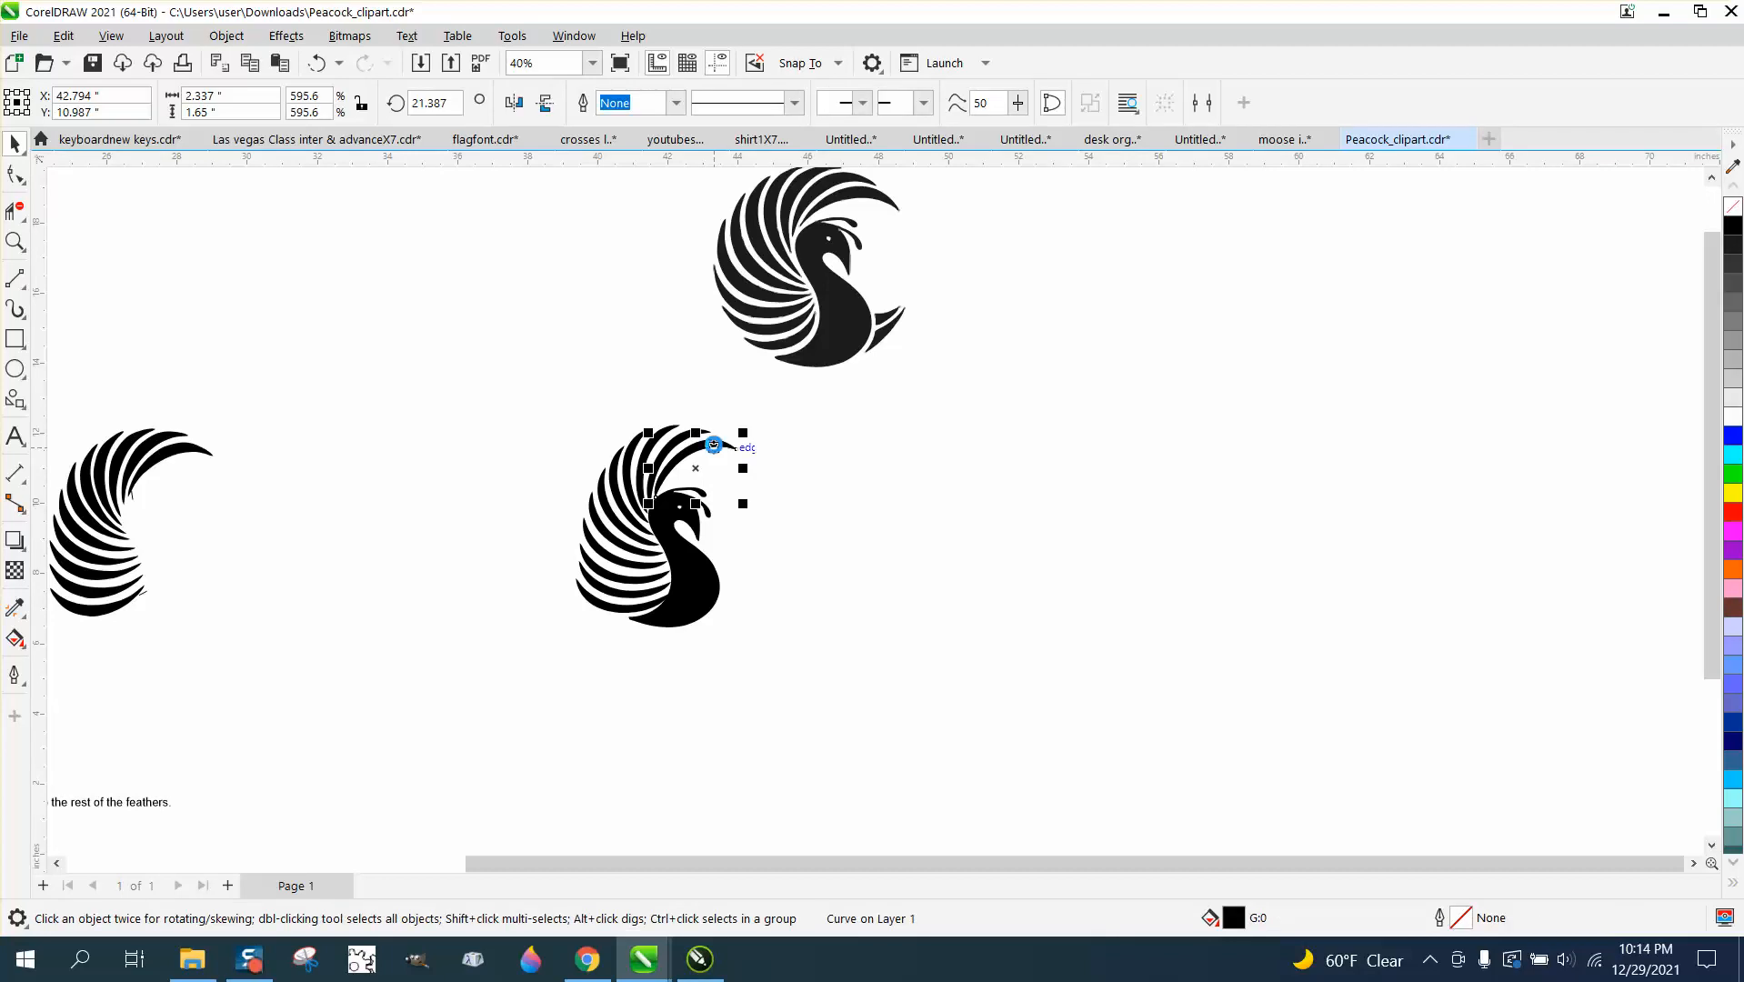
key(ctrl+d)
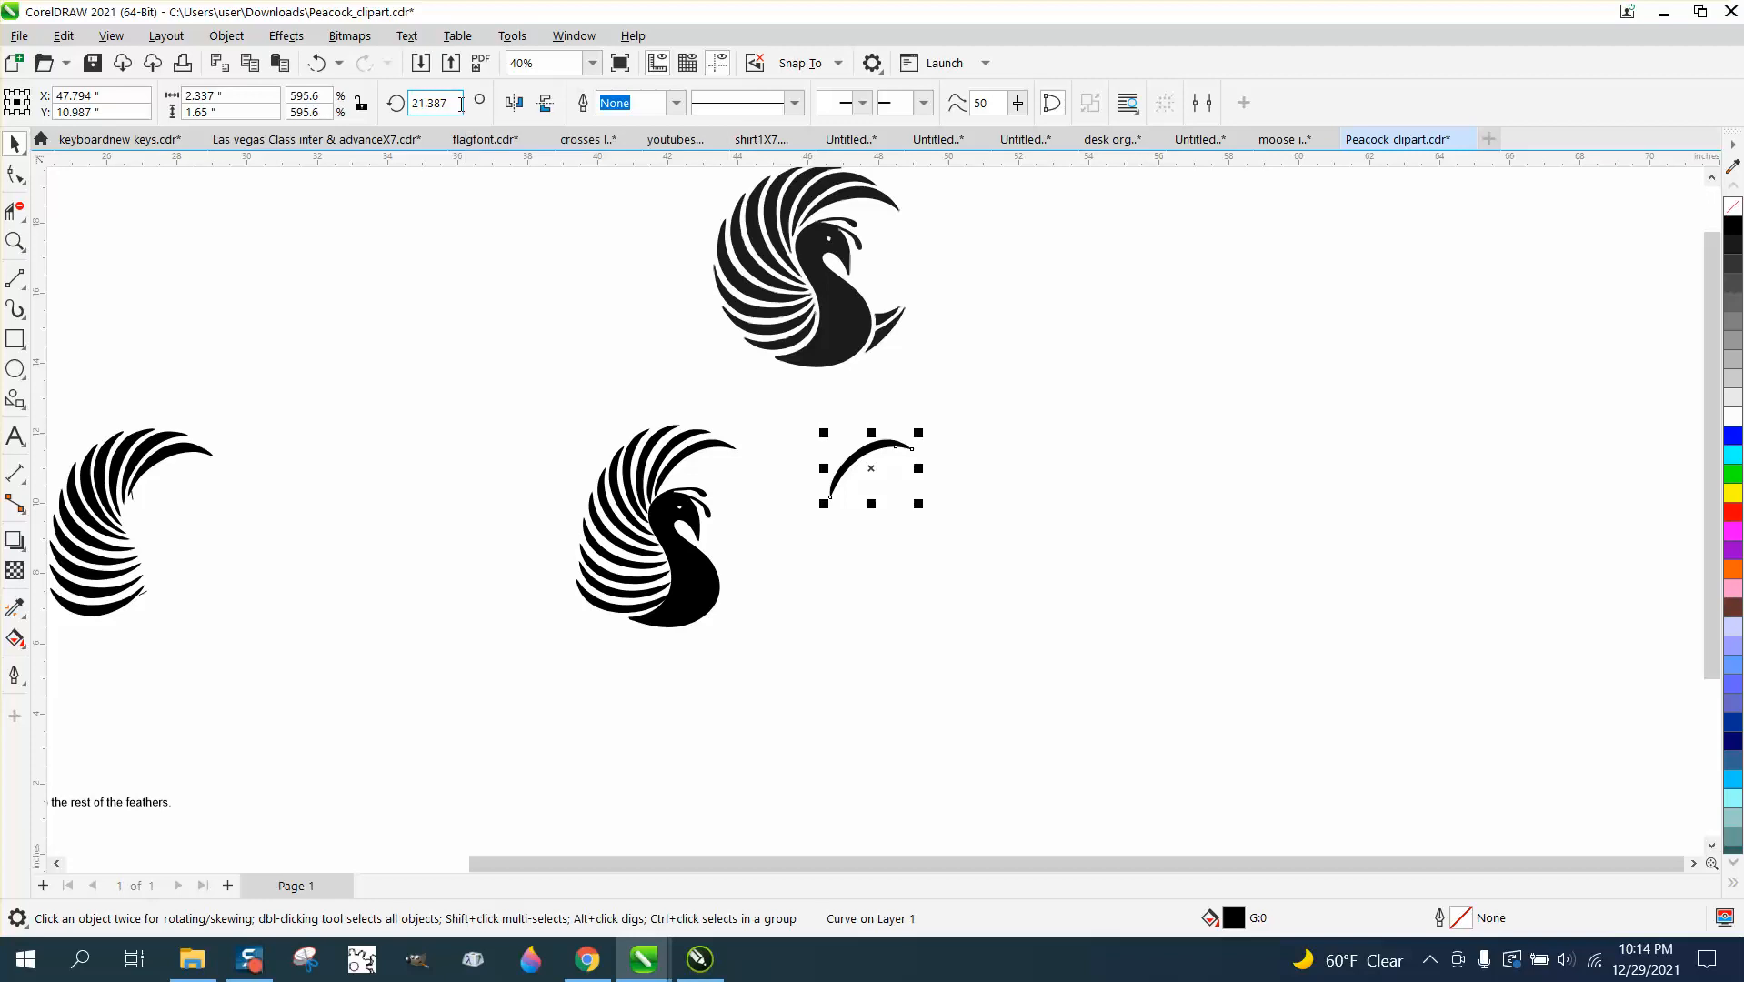
drag(457, 102, 371, 111)
text(0)
key(Return)
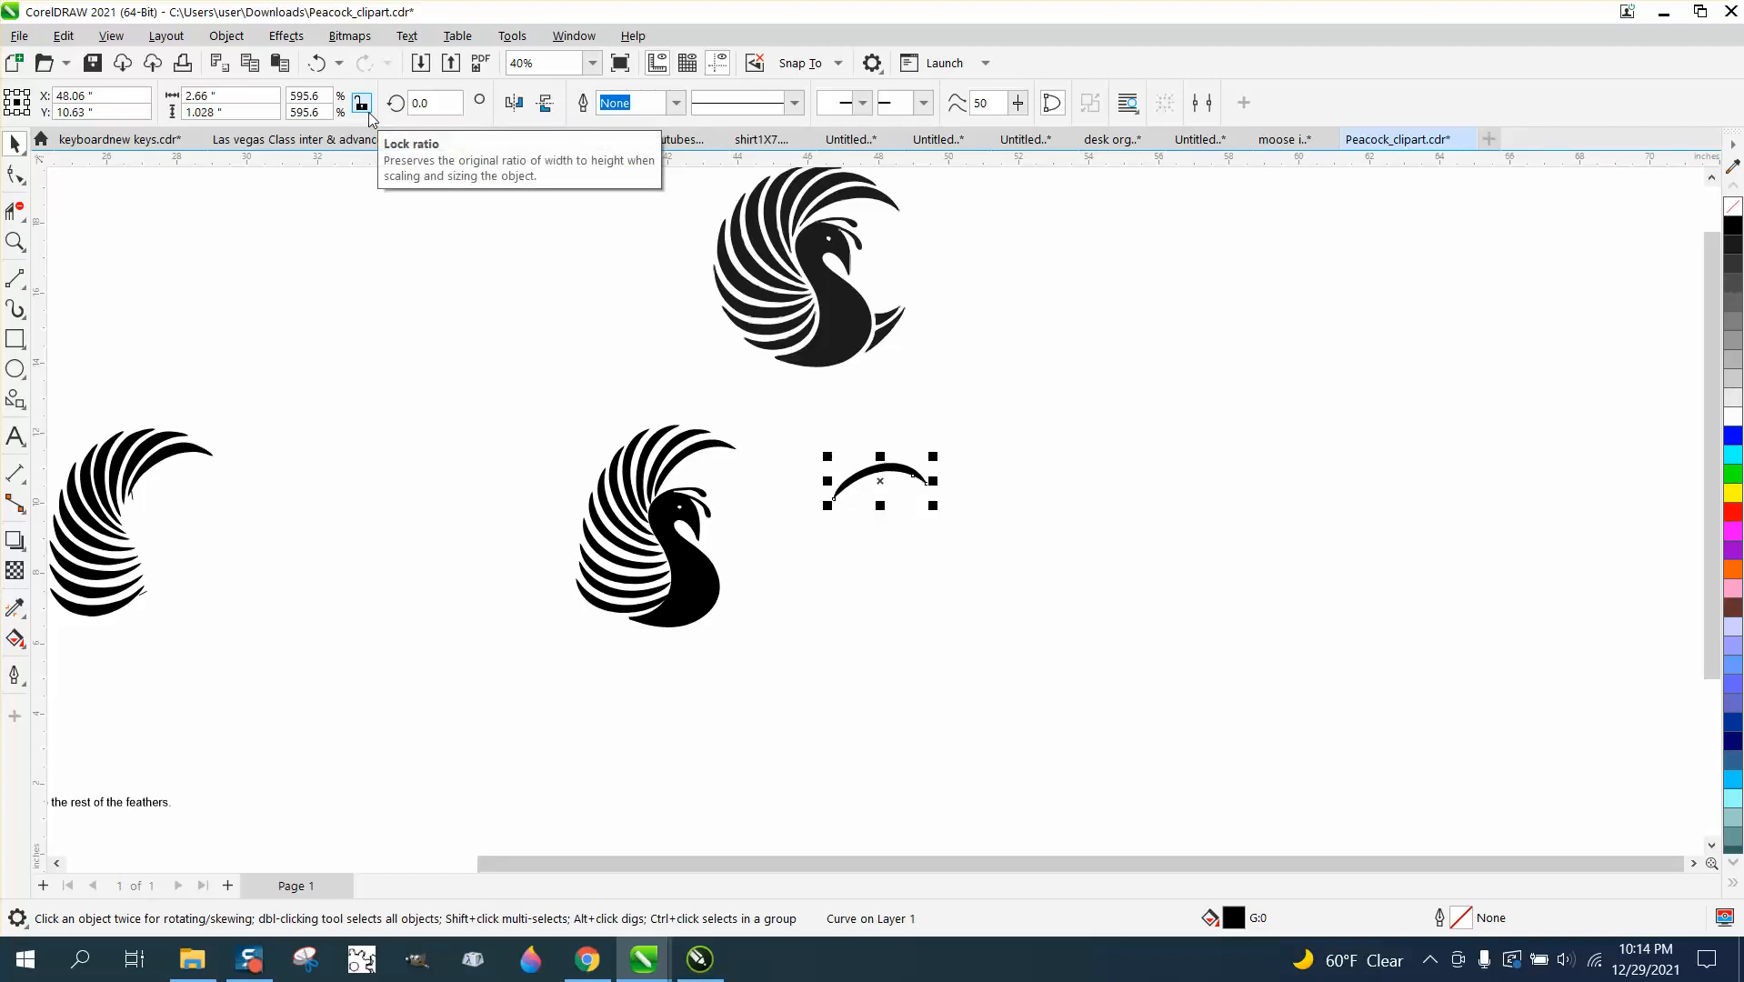
Move the original topmost feather 5 inches to the right and set its rotation to 0 so it overlaps the copy
click(702, 452)
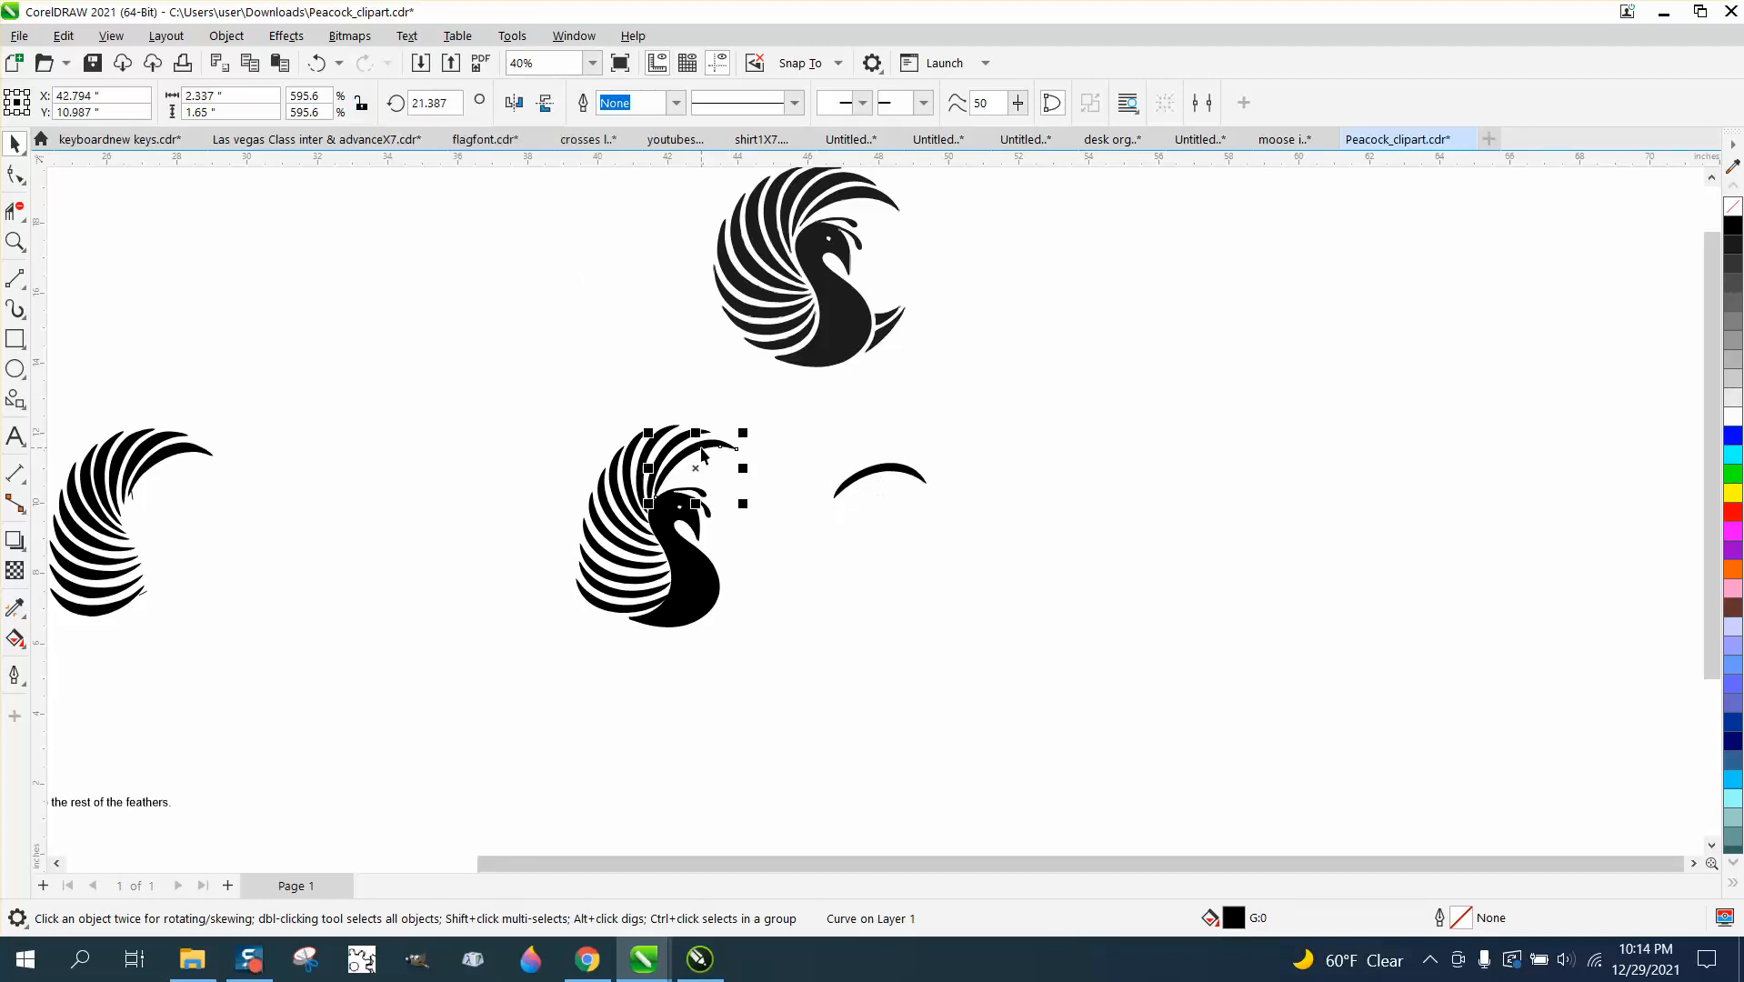
key(Right)
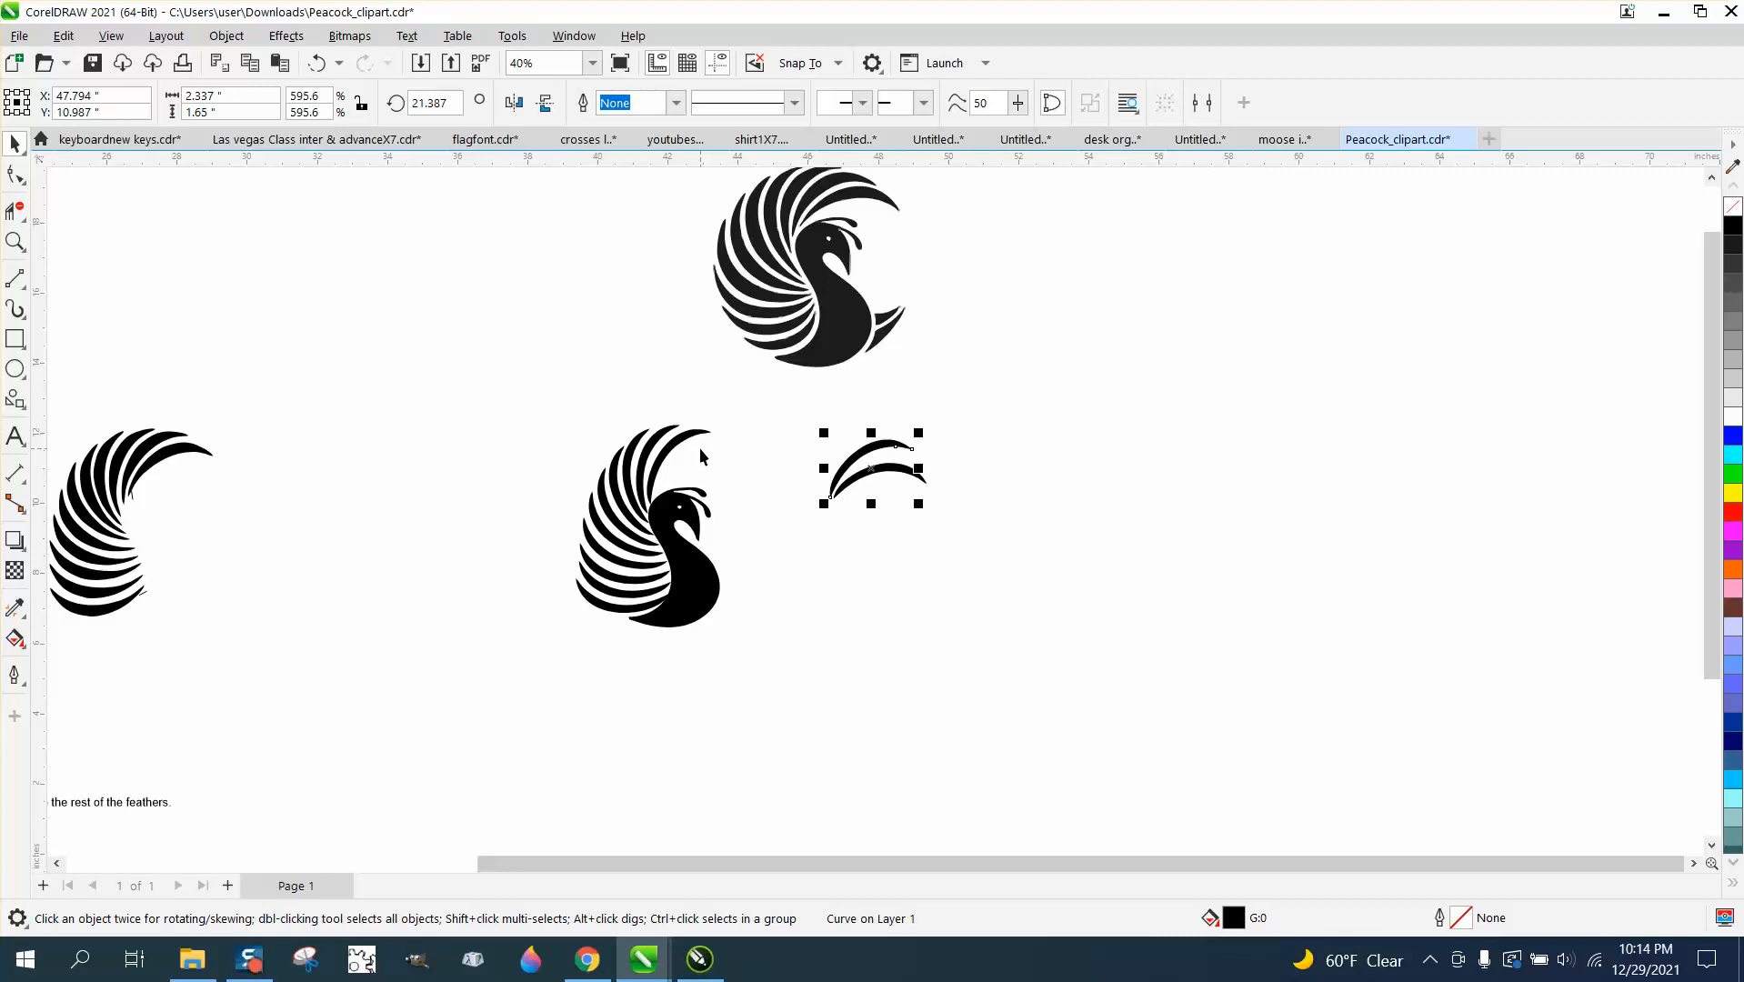
double_click(435, 103)
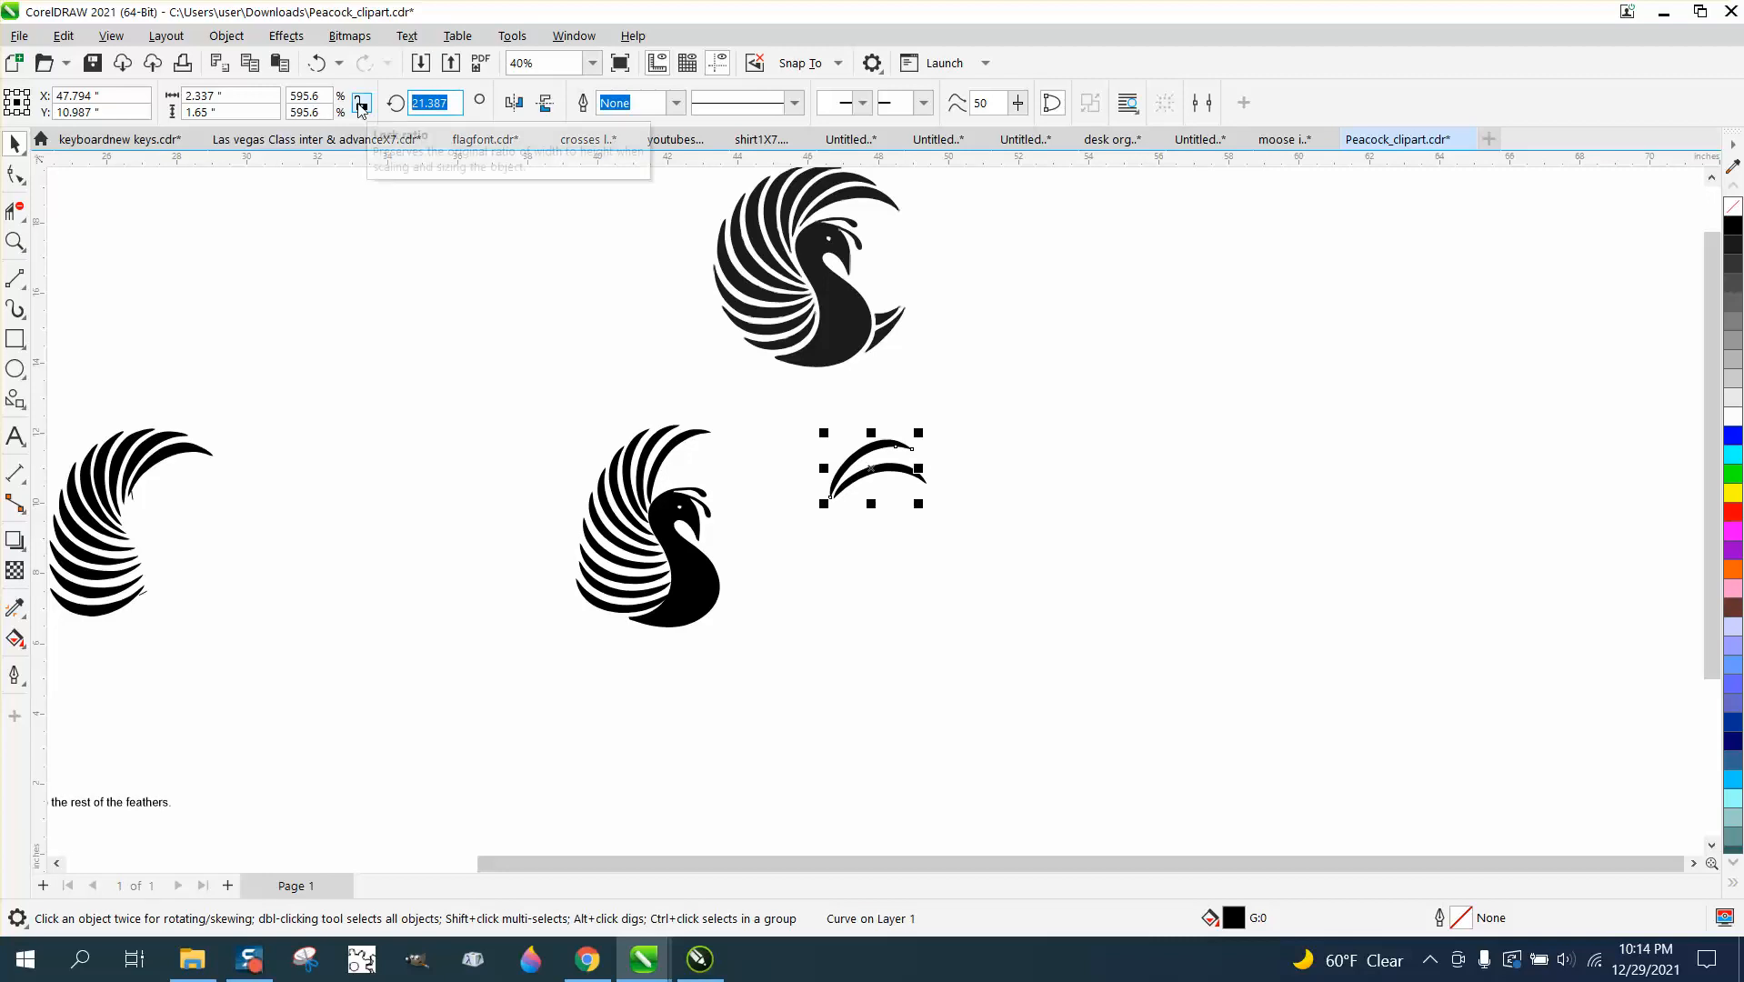
text(0)
key(Return)
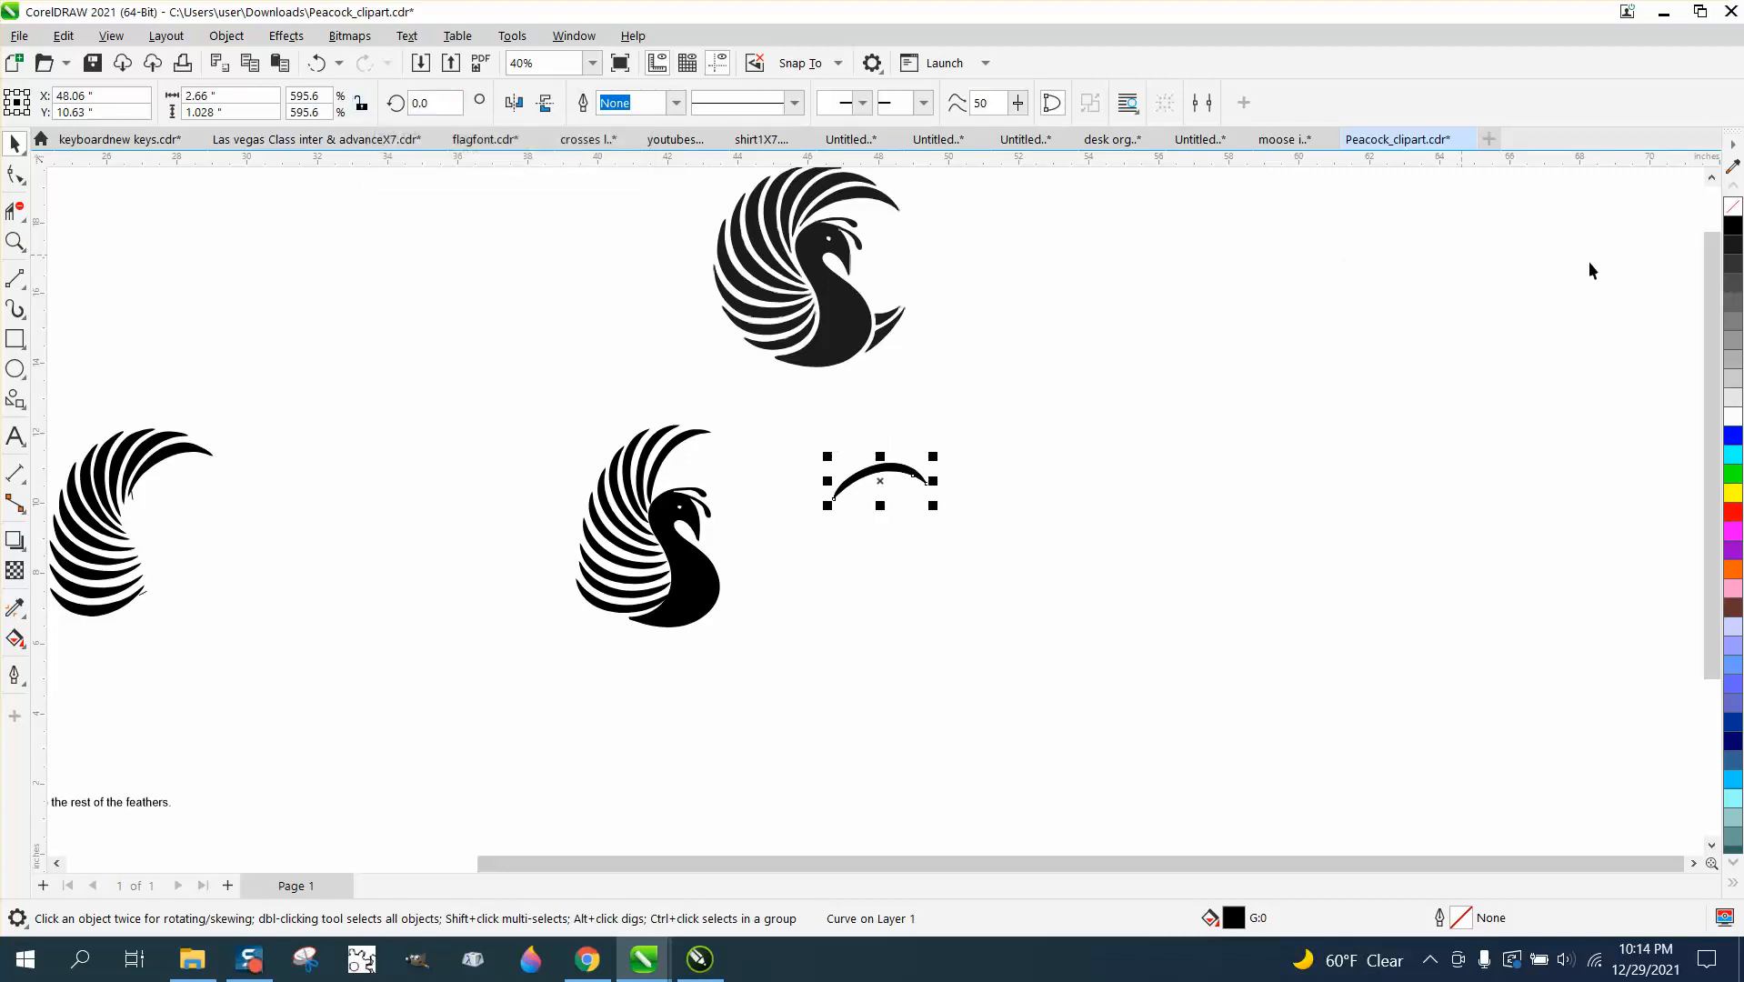
Fill the selected overlapping feather with yellow, pull the black feather aside for comparison, and undo that move
click(1734, 491)
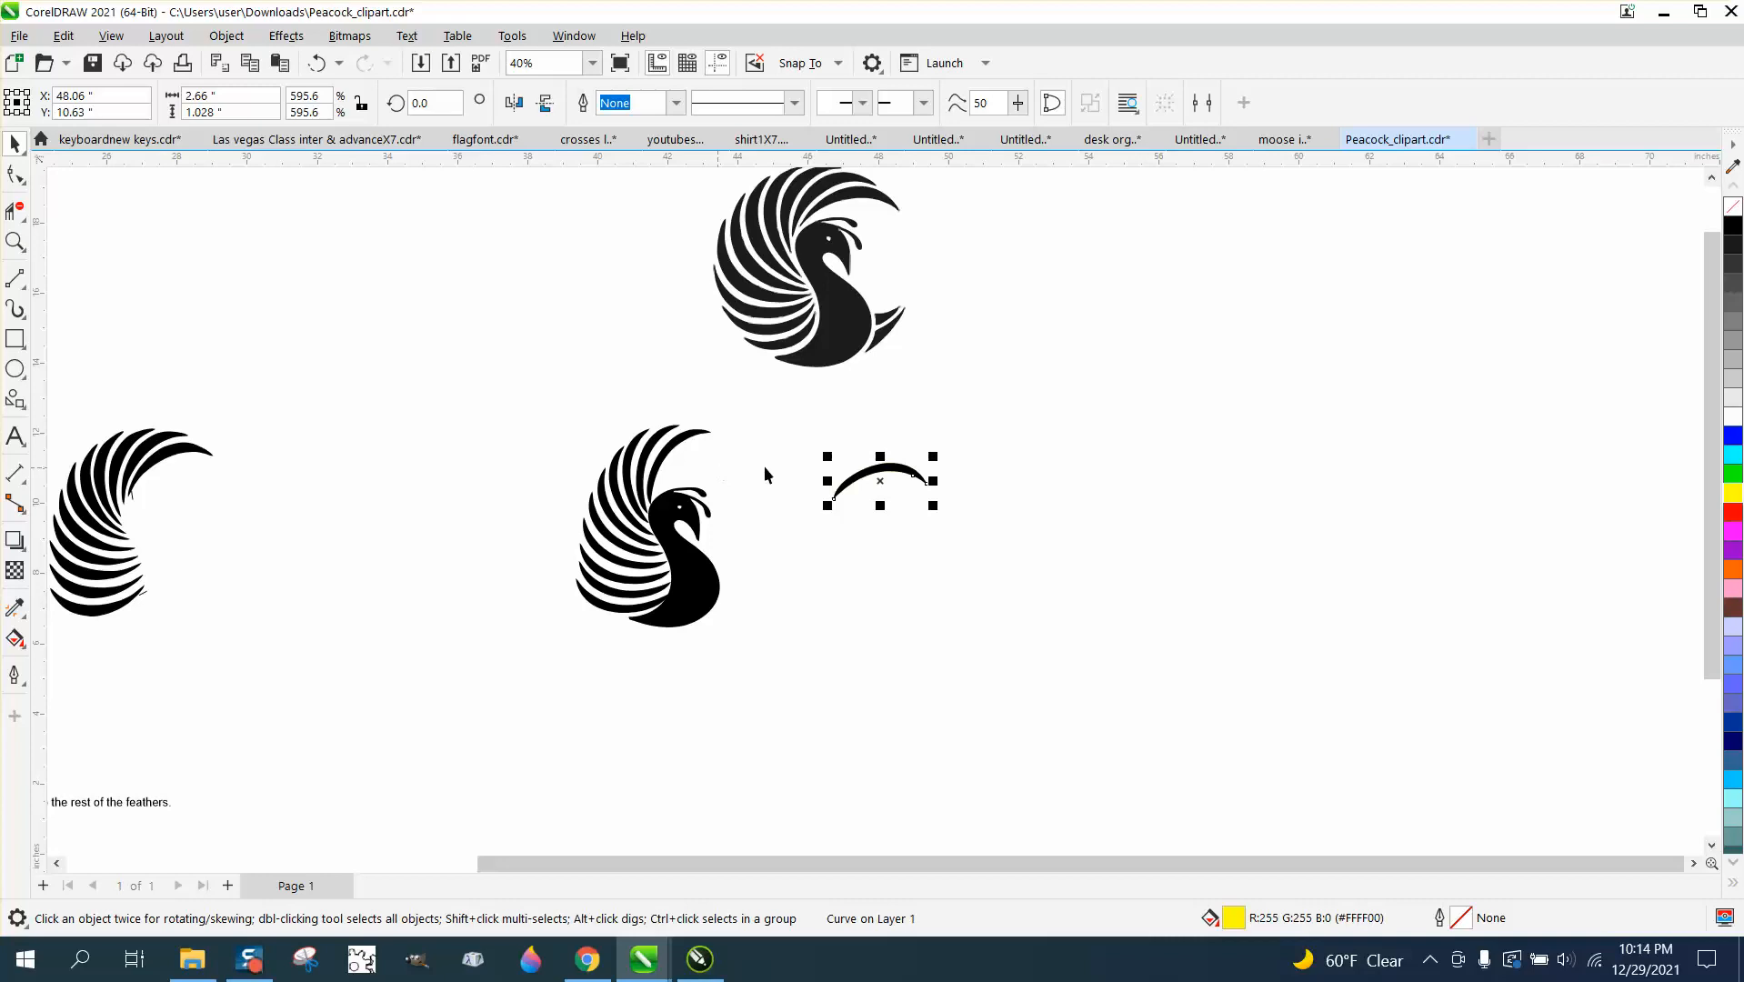
click(14, 241)
drag(810, 452, 1001, 544)
click(15, 143)
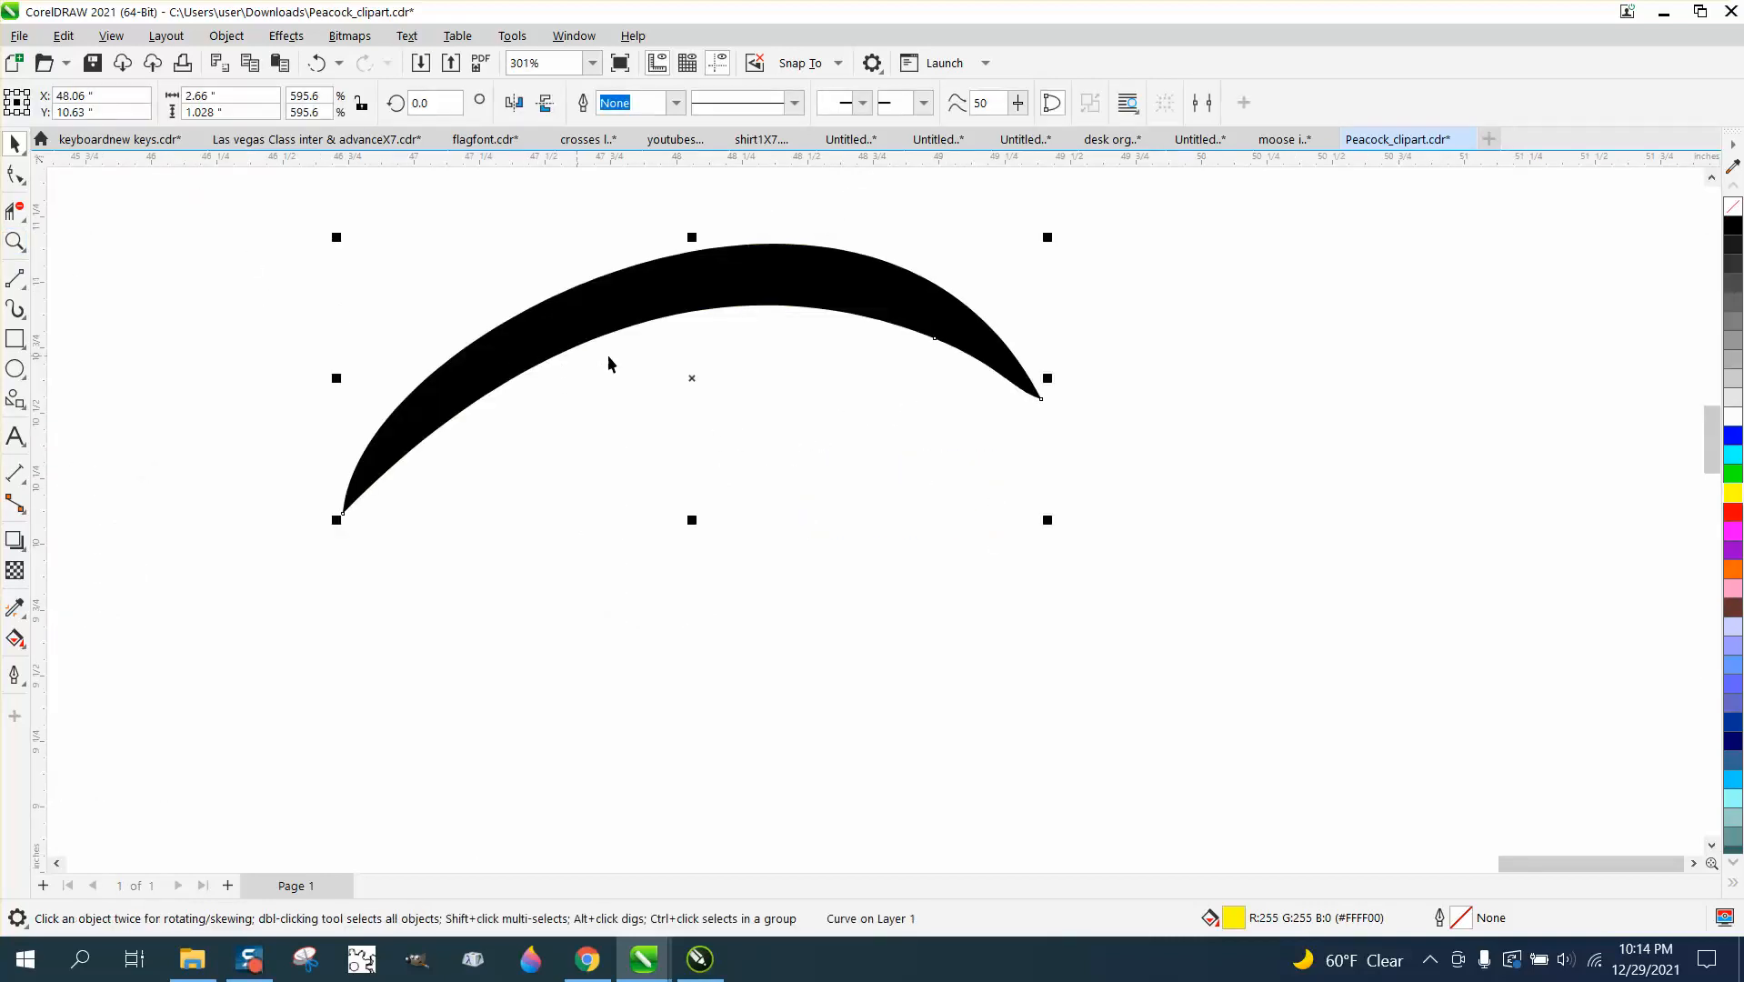
drag(659, 346, 691, 442)
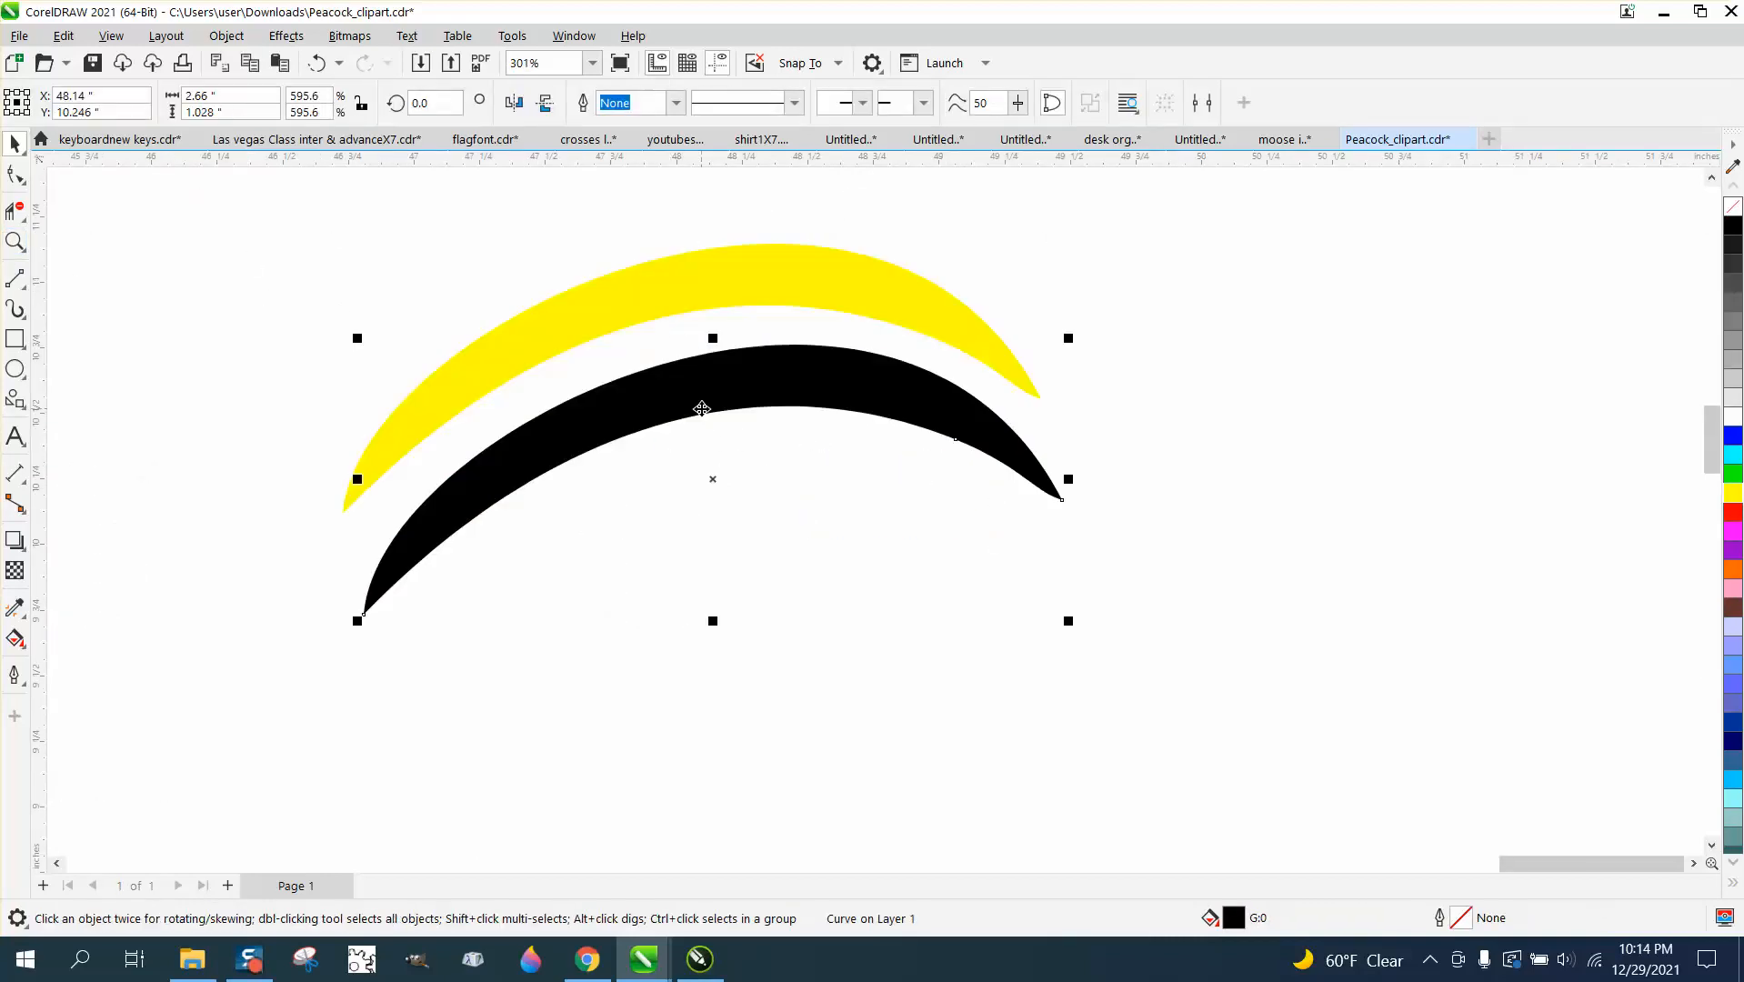
click(318, 64)
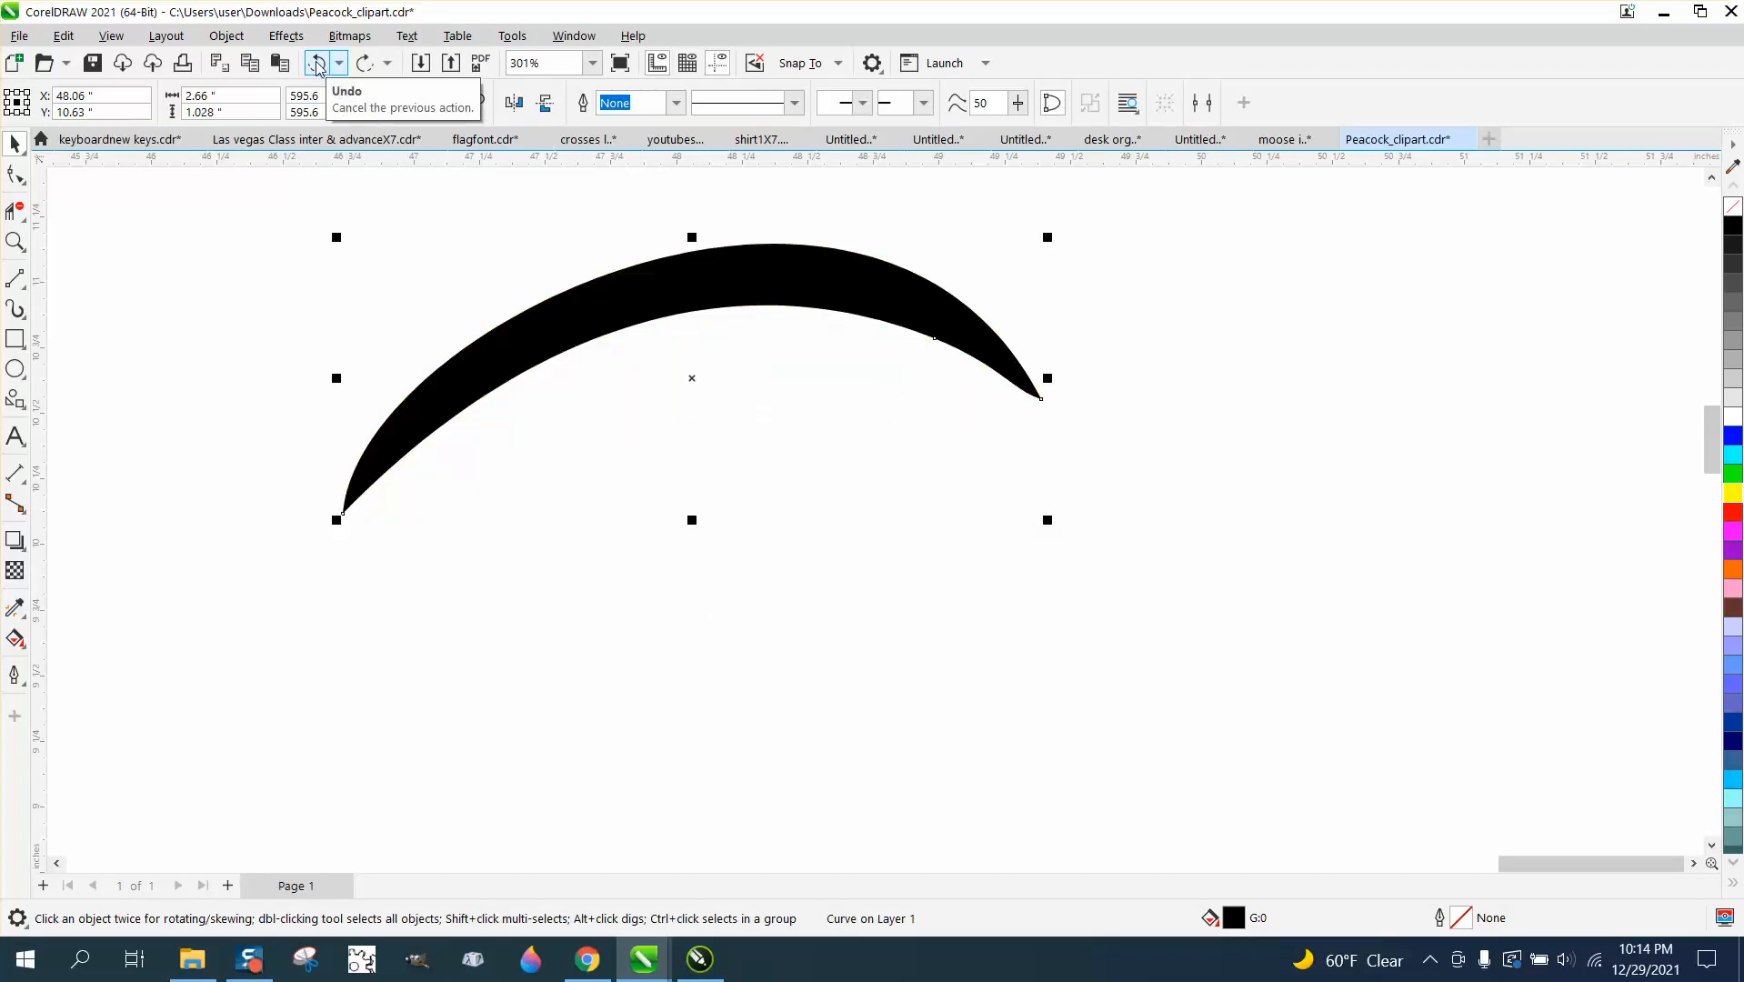
Order the black feather to the front of the page and to the back of the page, behind the yellow one
click(226, 35)
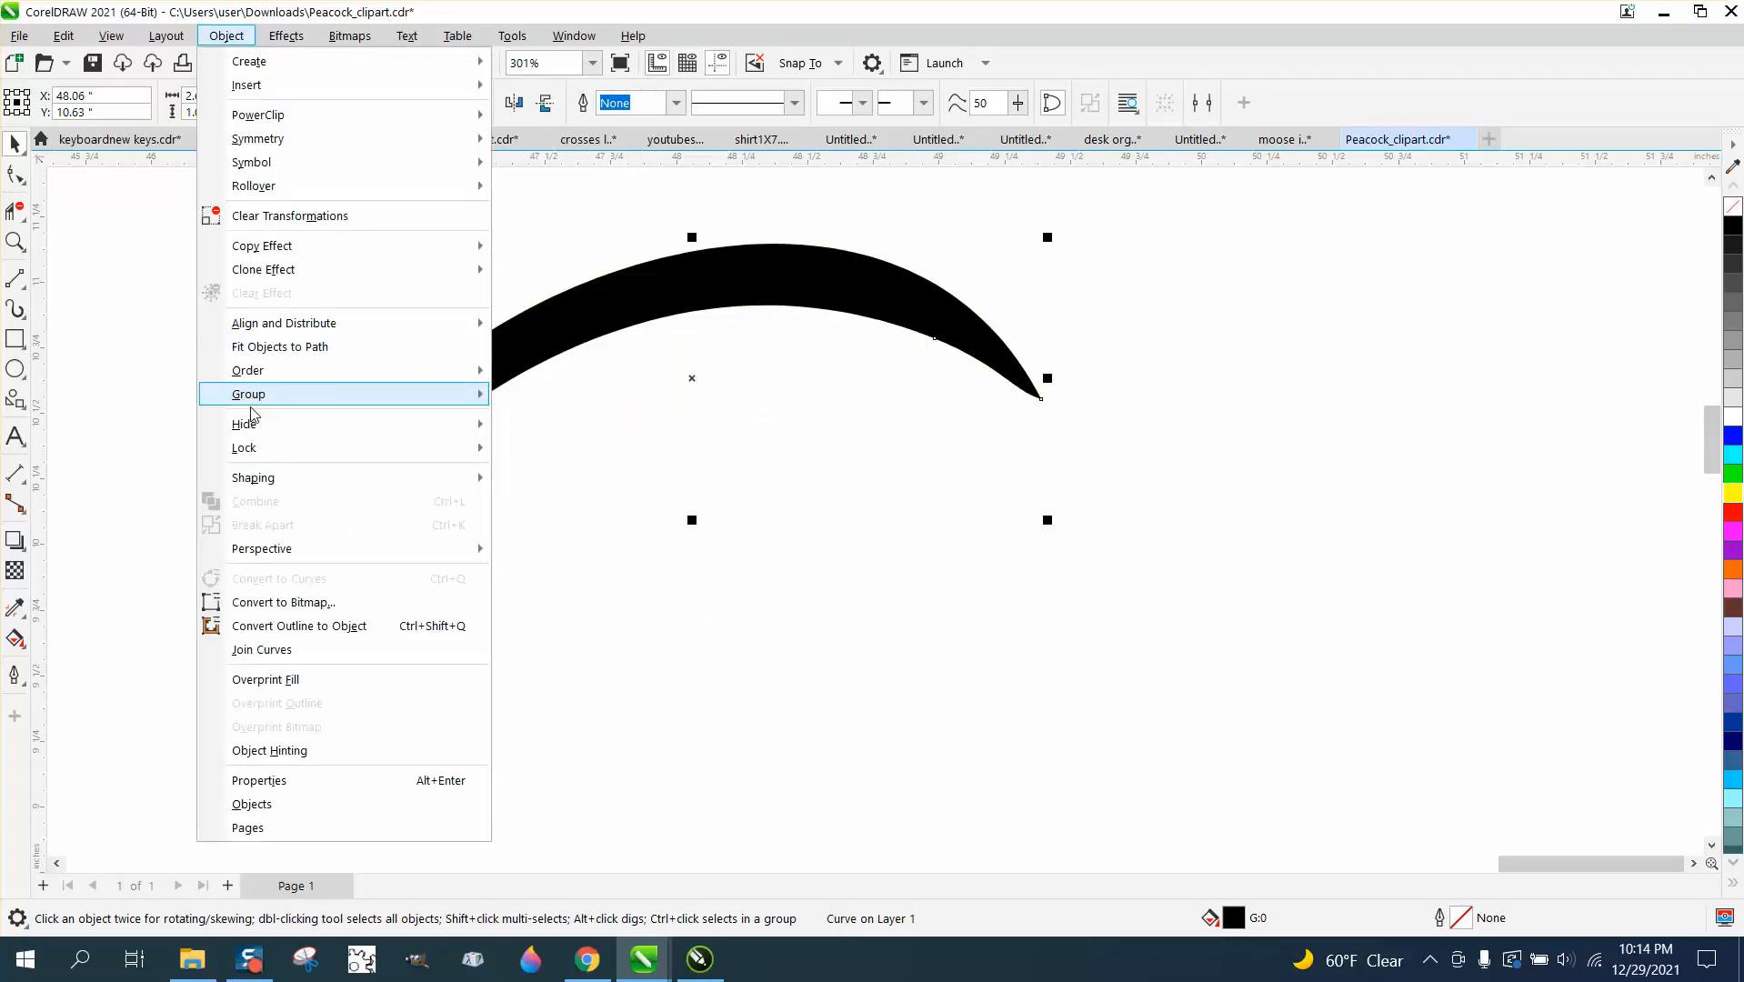
mouse_move(364, 373)
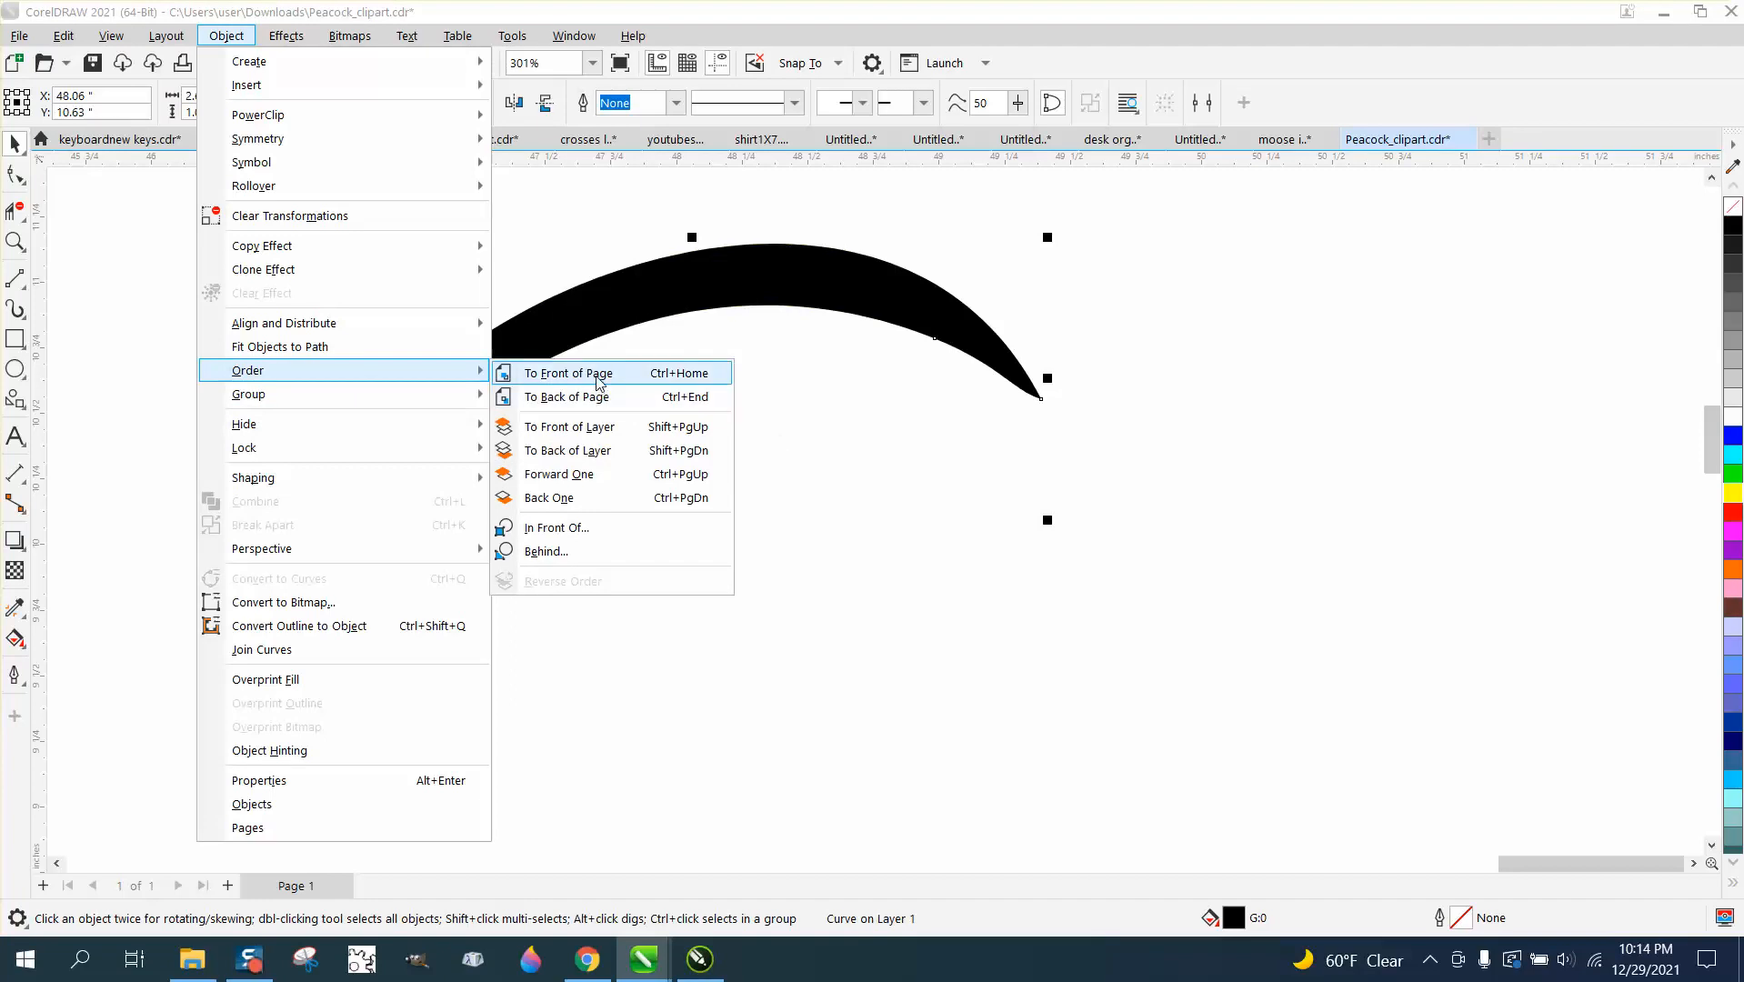
click(601, 382)
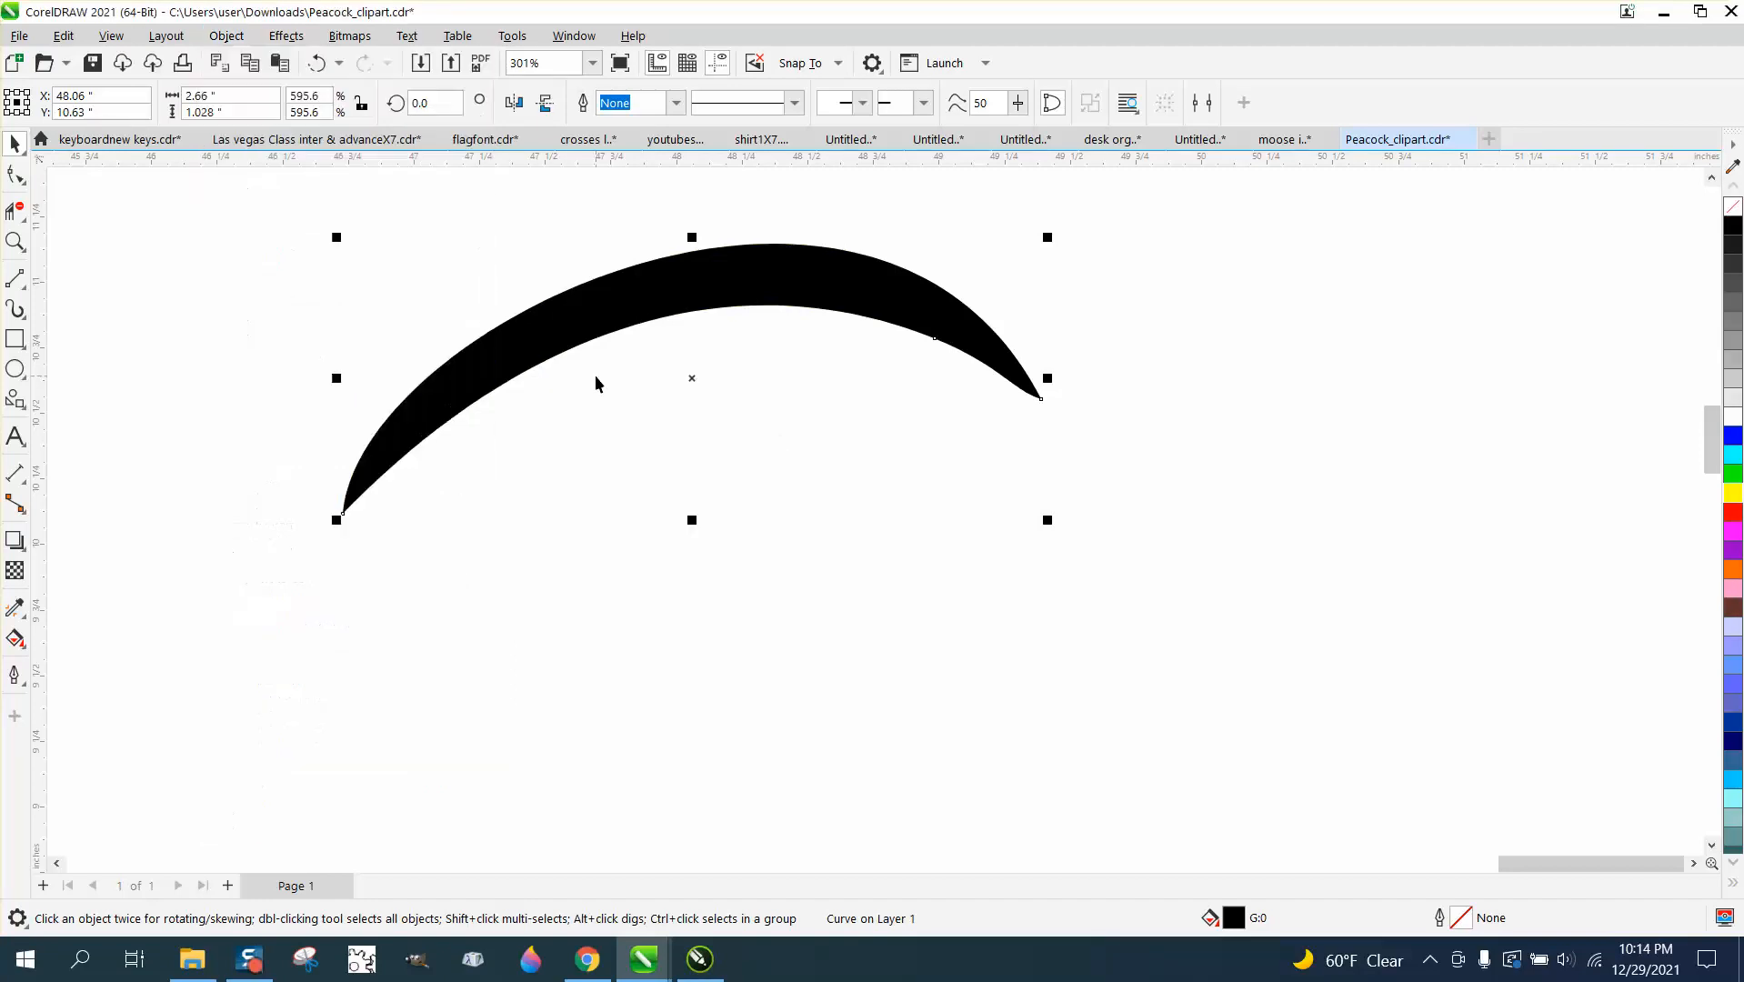
click(233, 36)
mouse_move(296, 382)
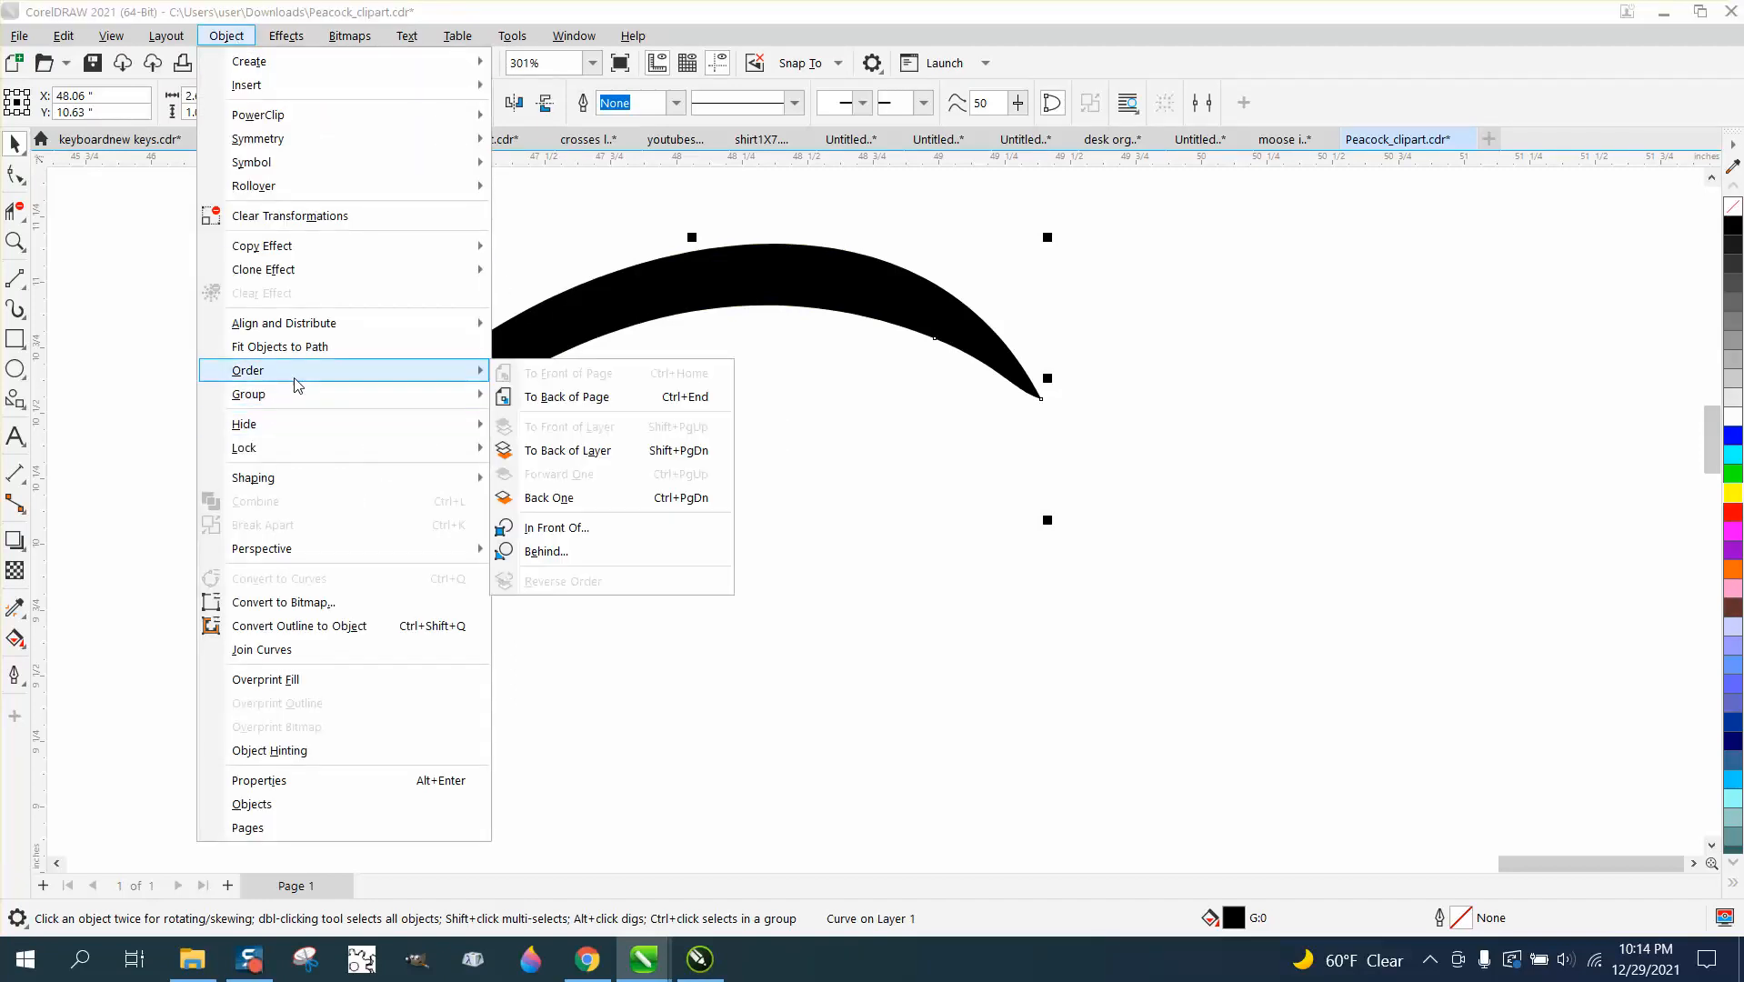
click(546, 400)
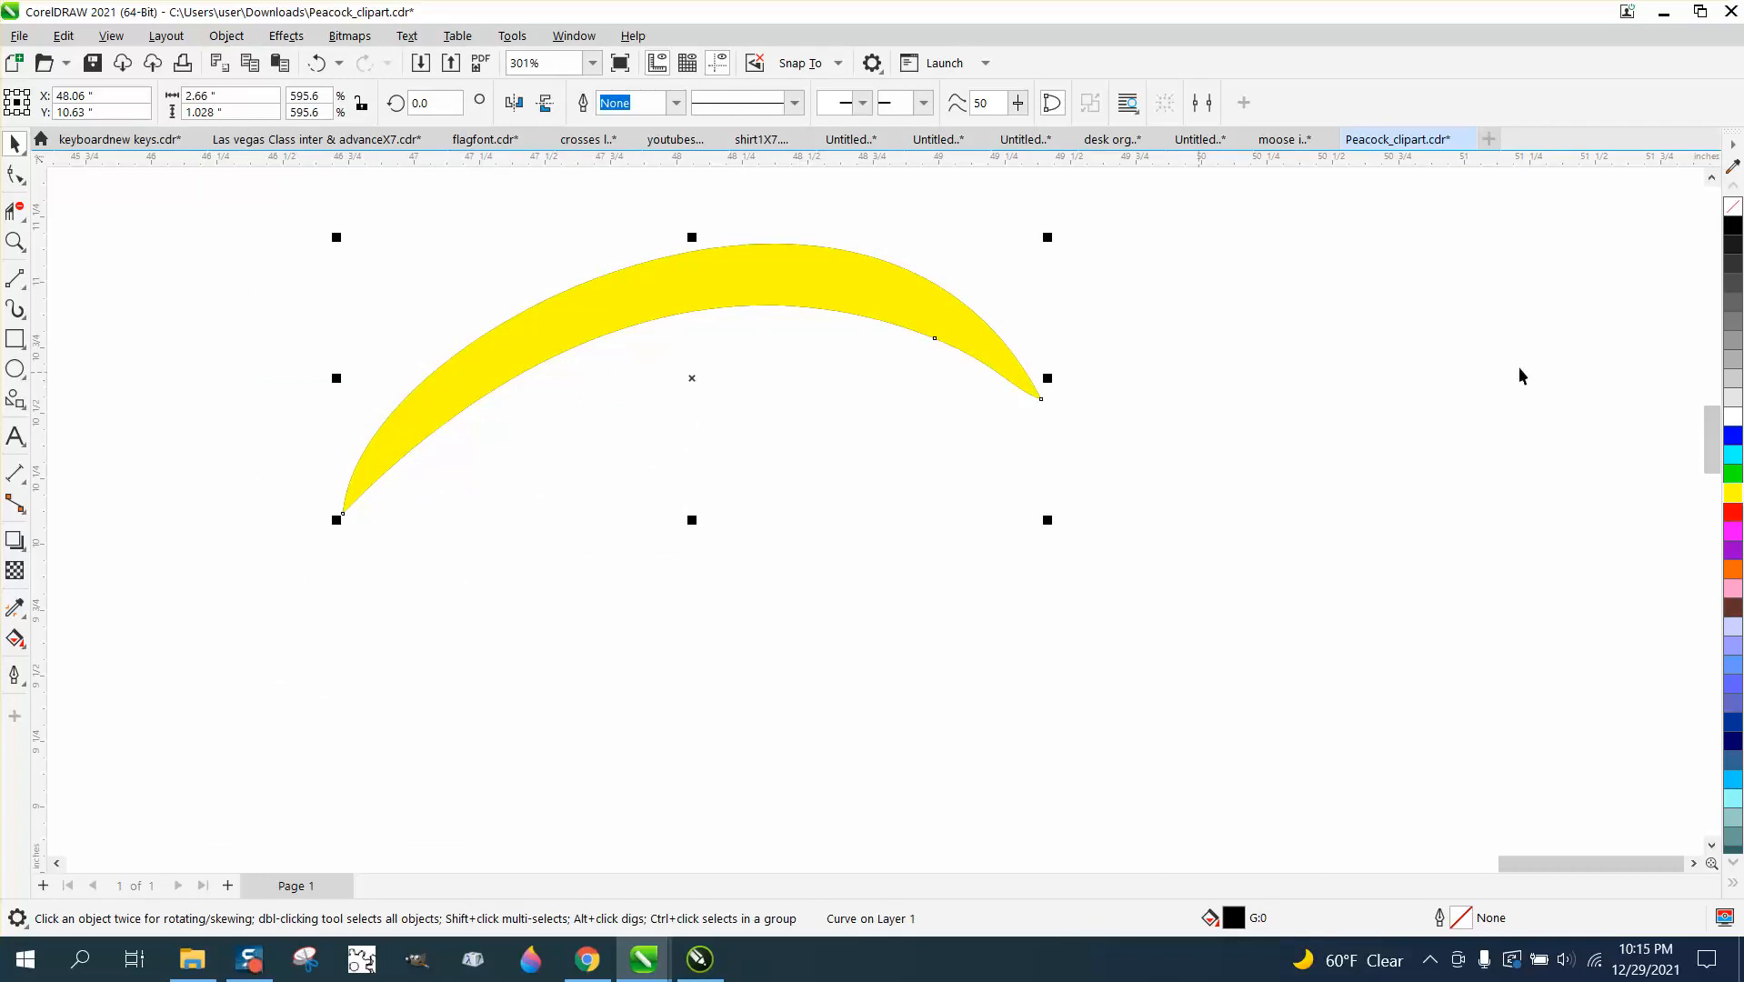
Remove the fill from the black feather and duplicate it 5 inches to the right
click(1735, 214)
key(ctrl+d)
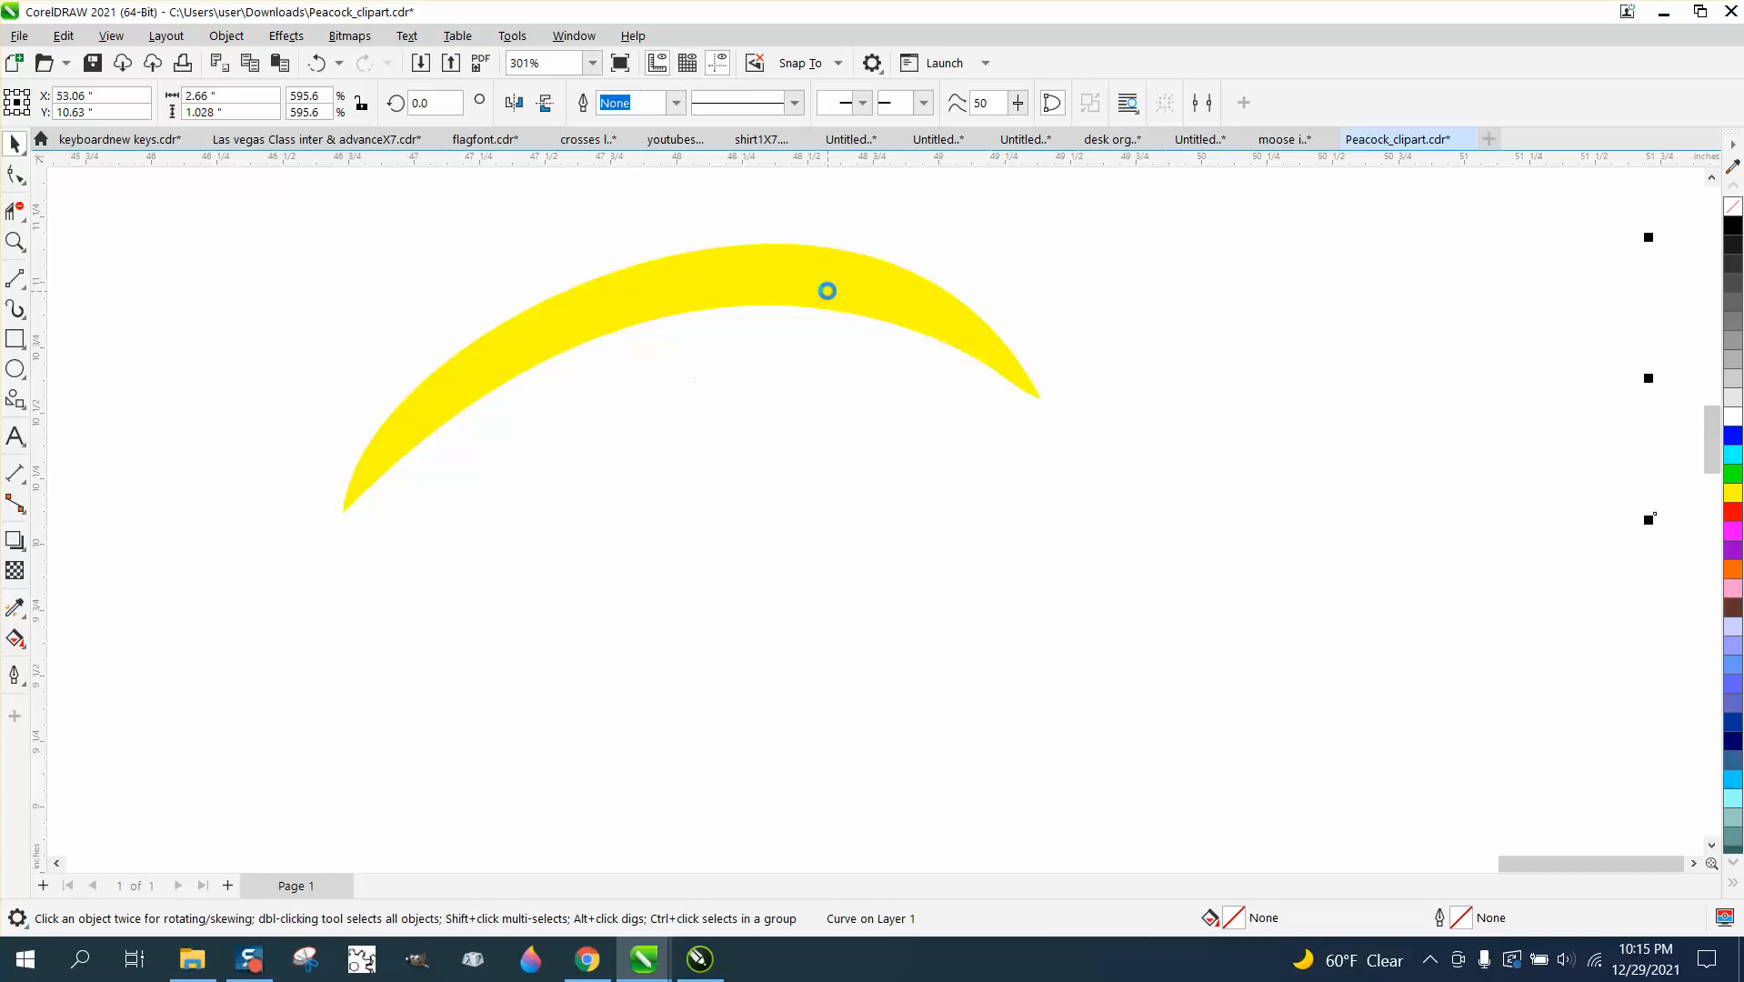
Remove the fill from the yellow feather
scroll(1009, 391, down, 1)
click(852, 324)
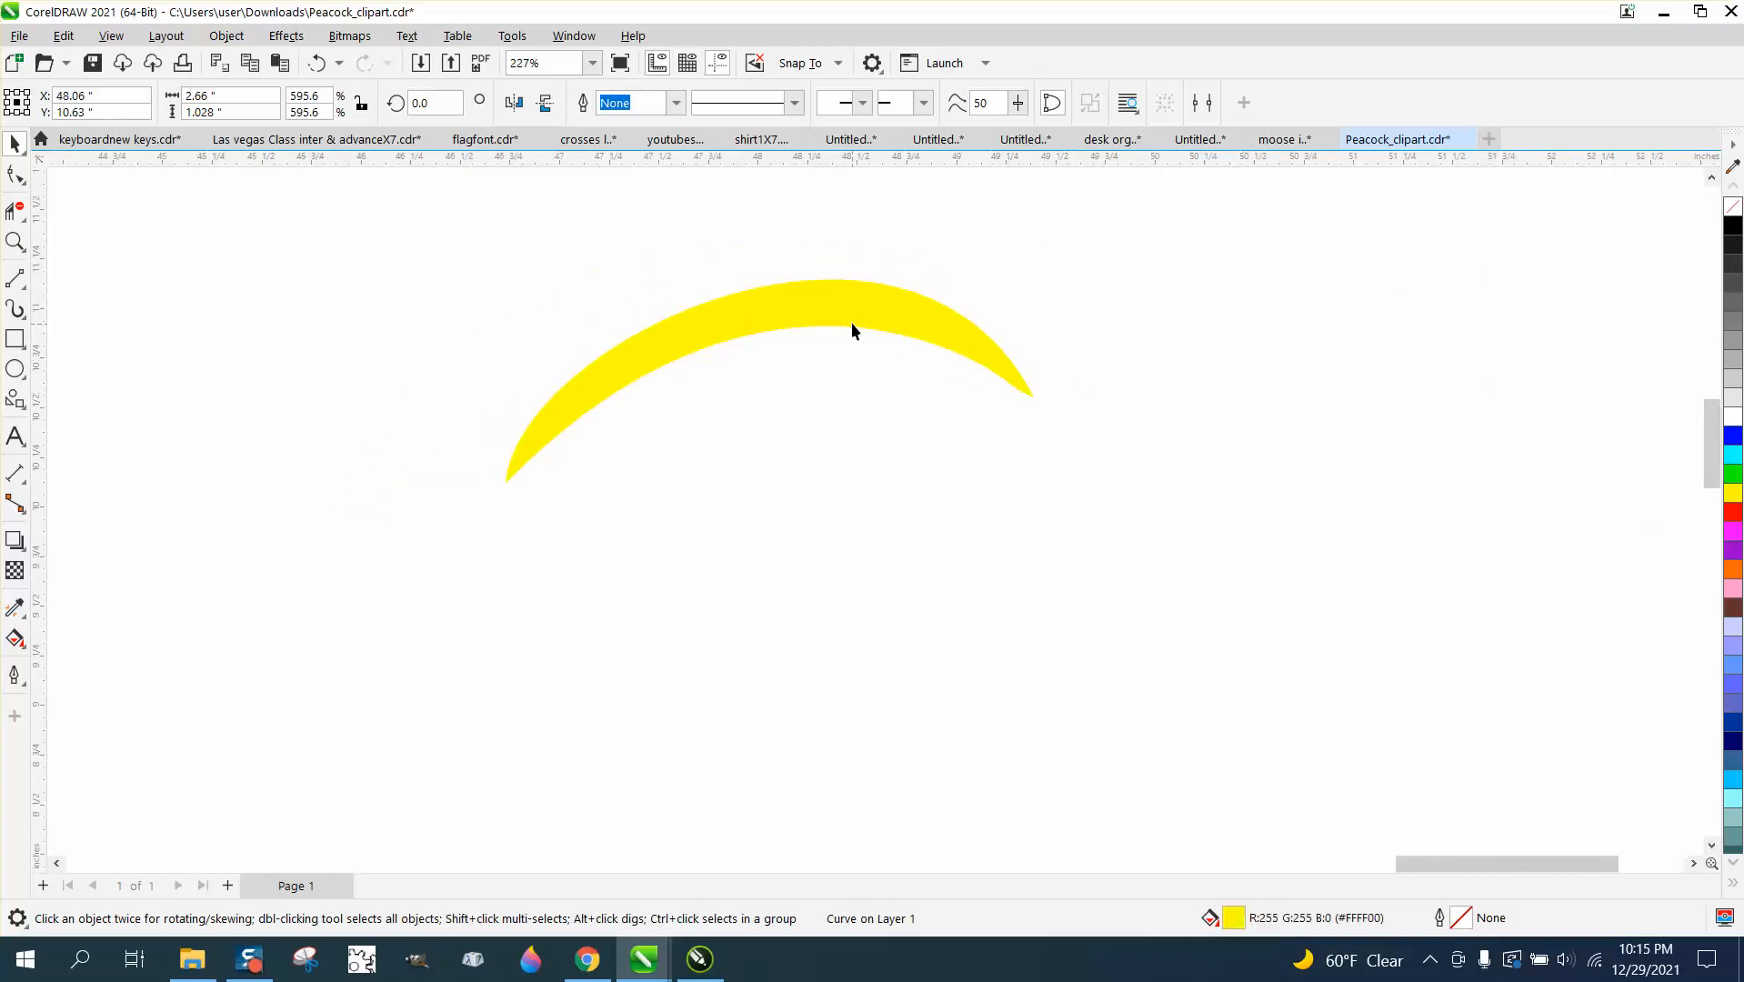
click(1733, 207)
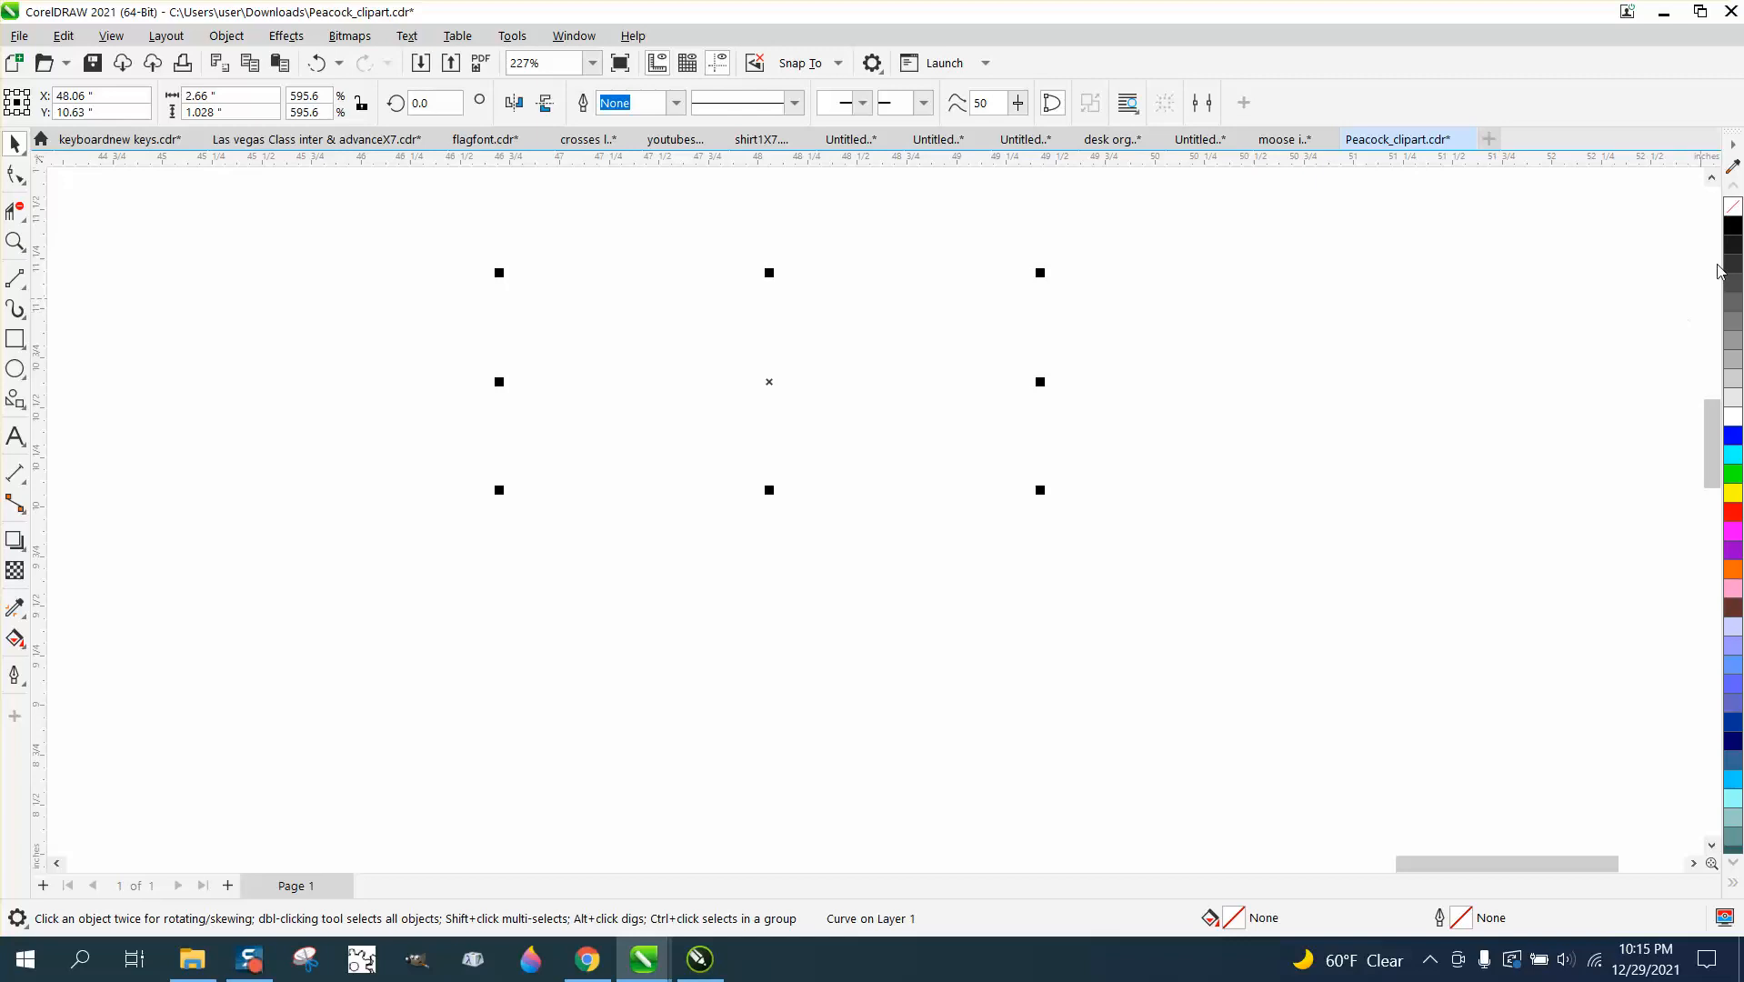
Outline the unfilled feather in black and its displaced copy in red, and move the red copy 5 inches left onto the black one
right_click(1733, 226)
click(1604, 352)
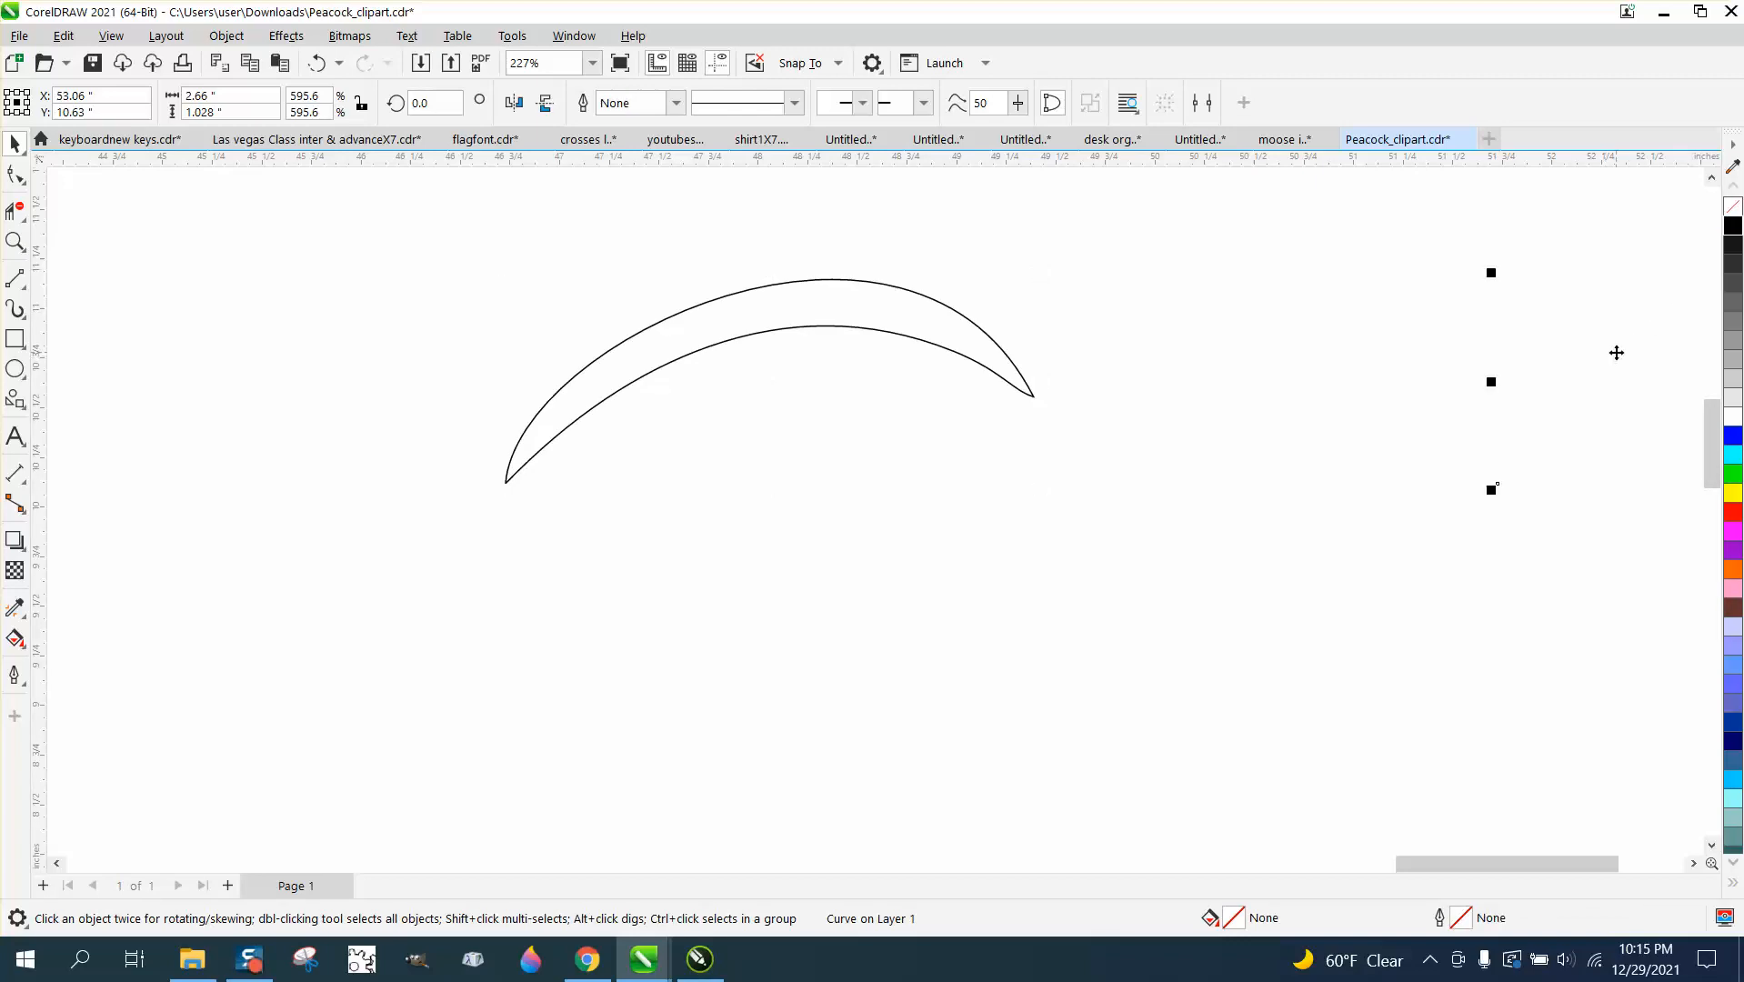
right_click(1732, 513)
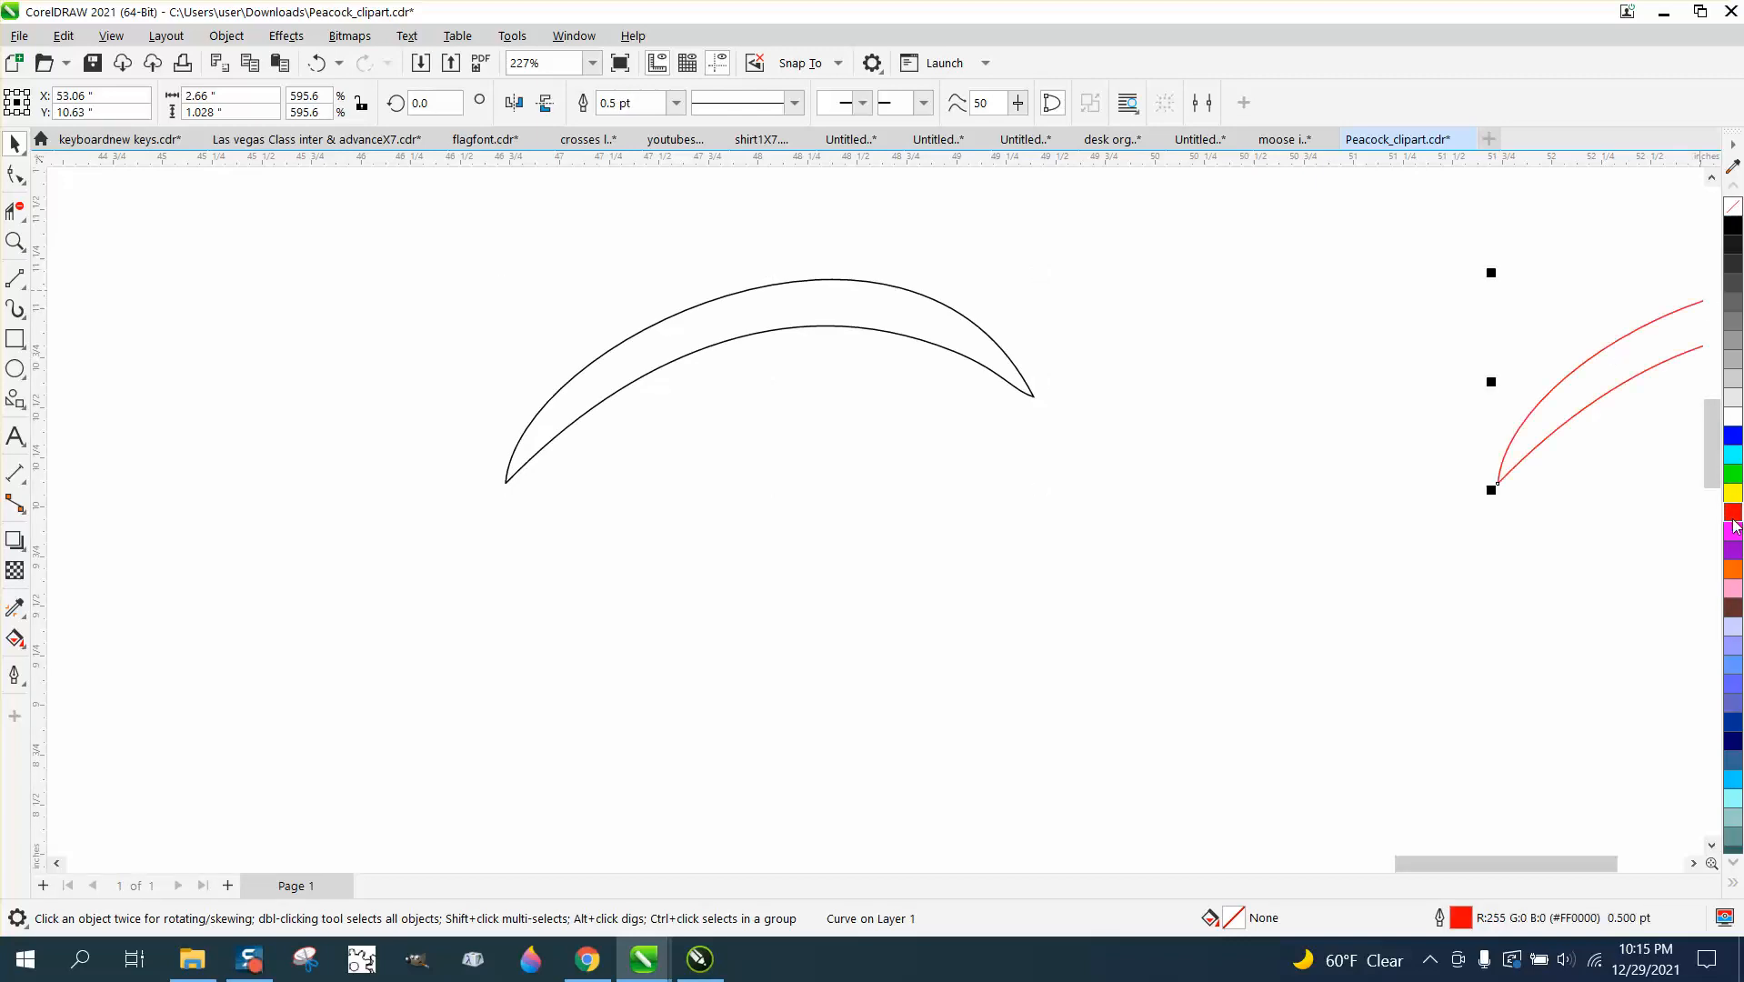
key(Left)
Smooth the jagged notch between the two crest plumes on the reworked peacock's head with the Smooth tool
scroll(1046, 518, down, 4)
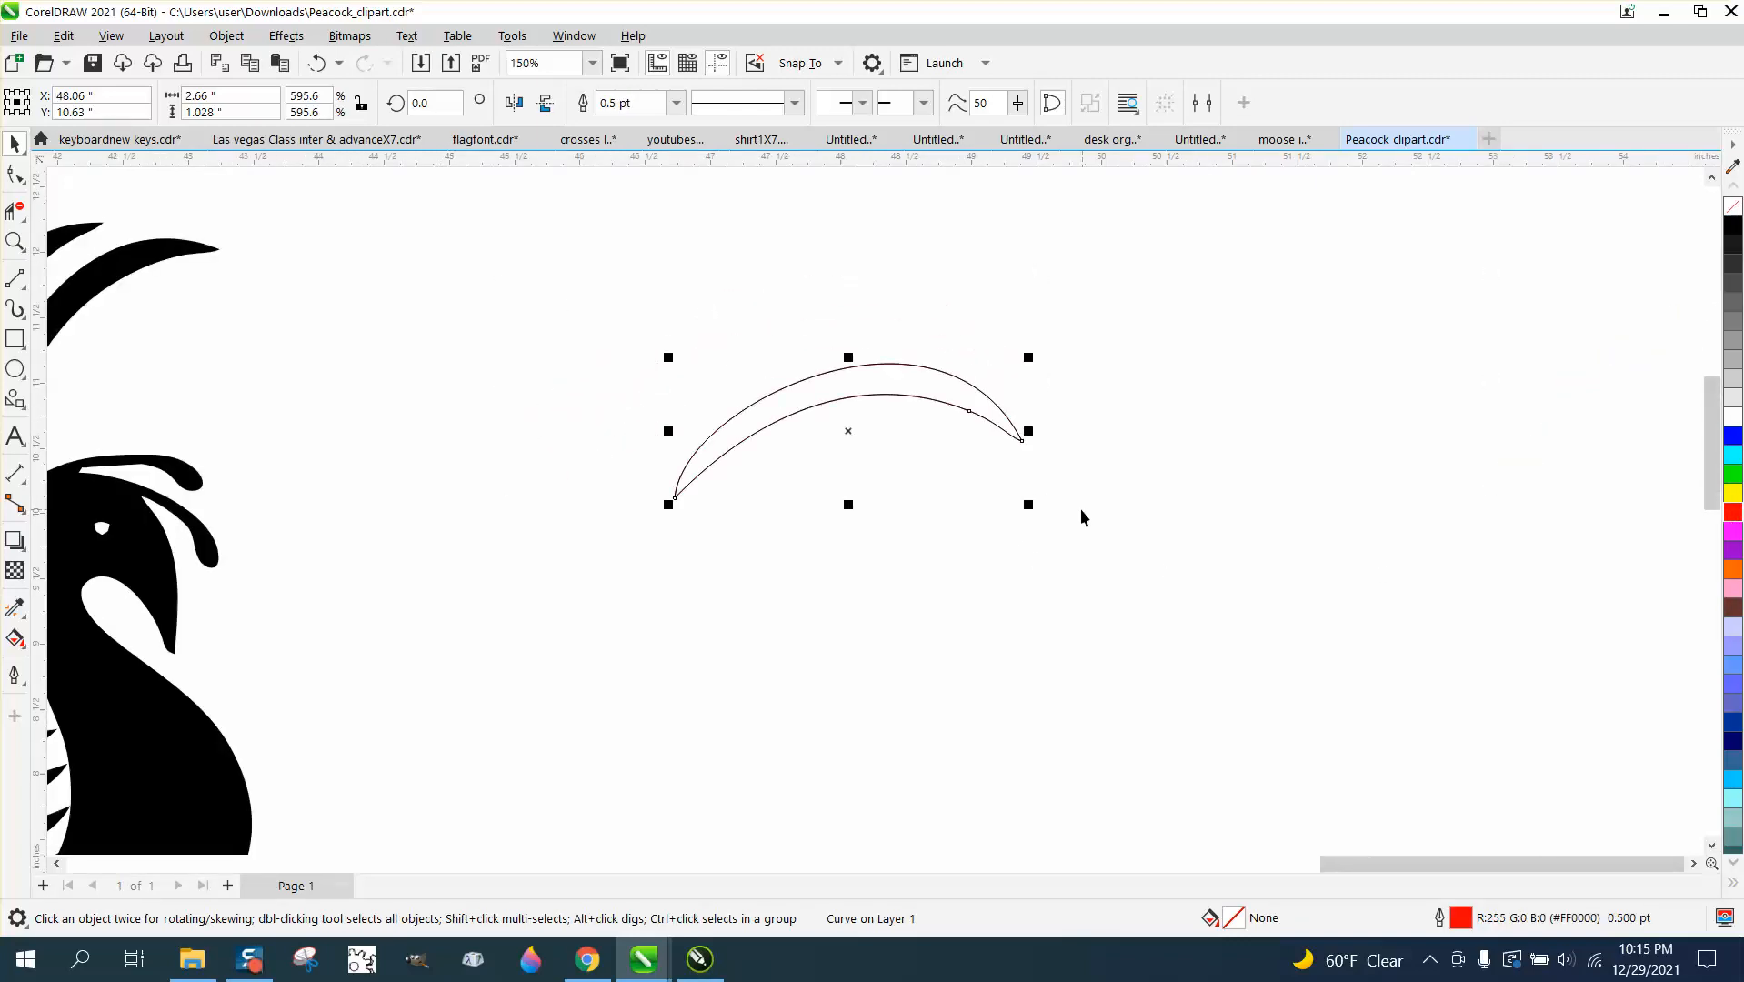
scroll(377, 577, down, 2)
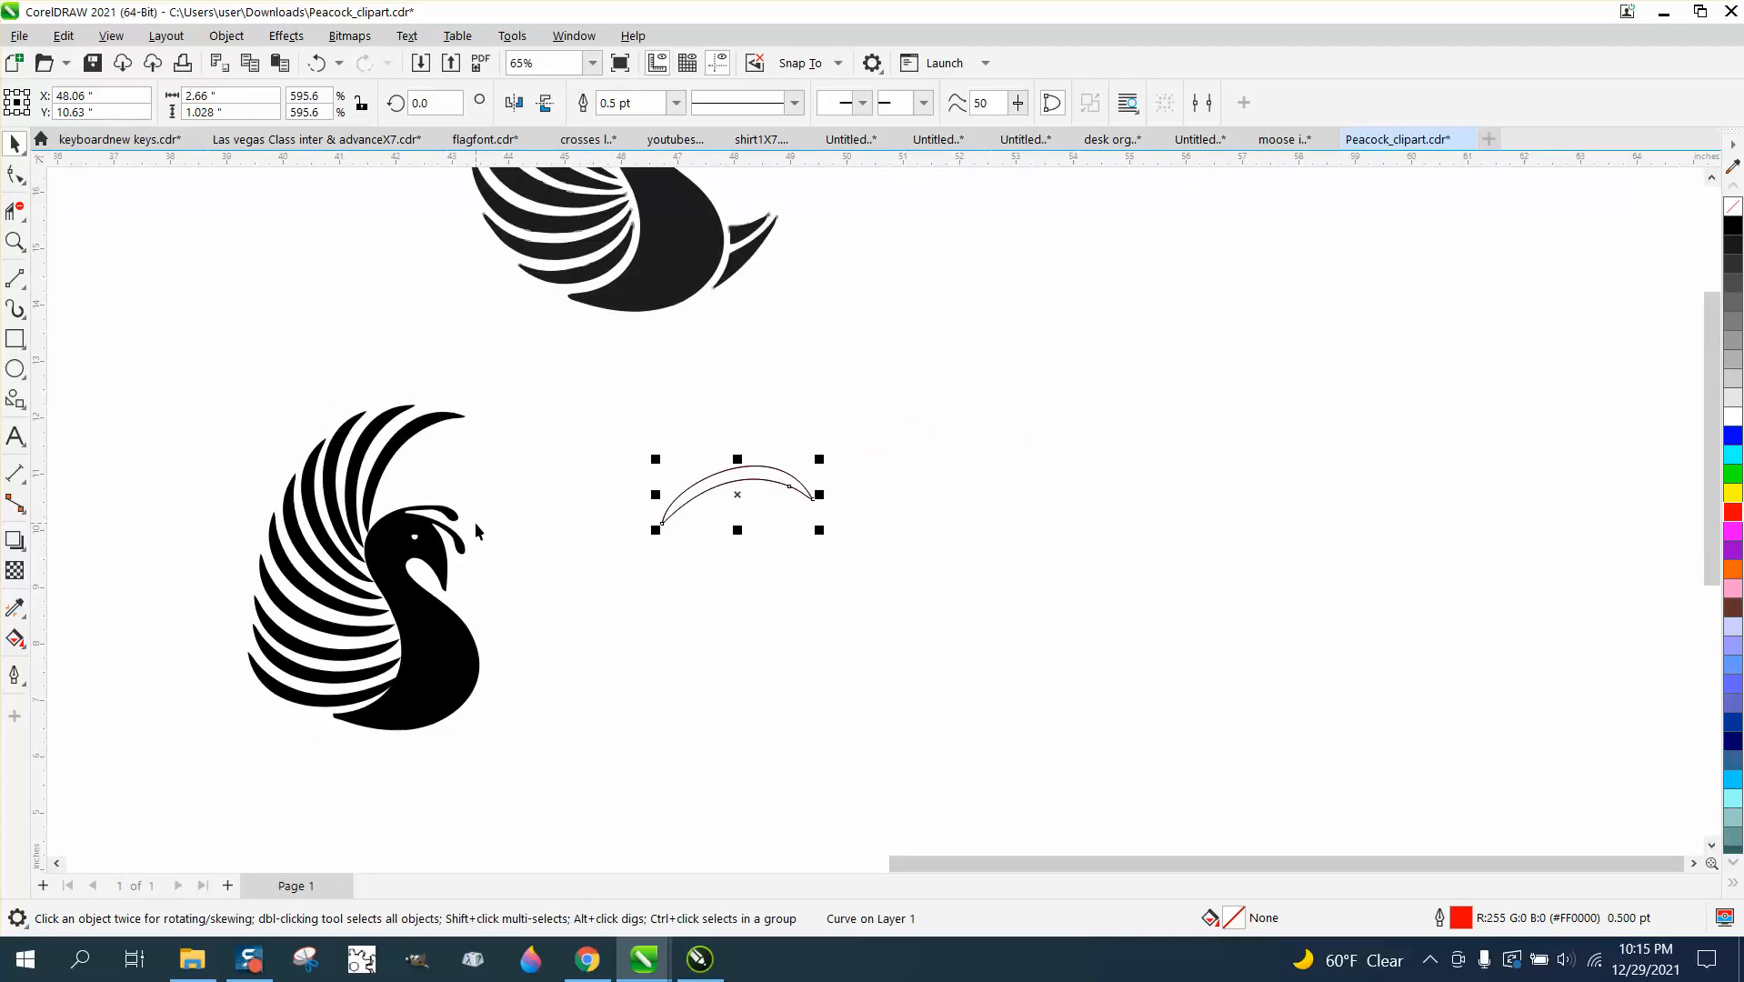
scroll(382, 520, down, 2)
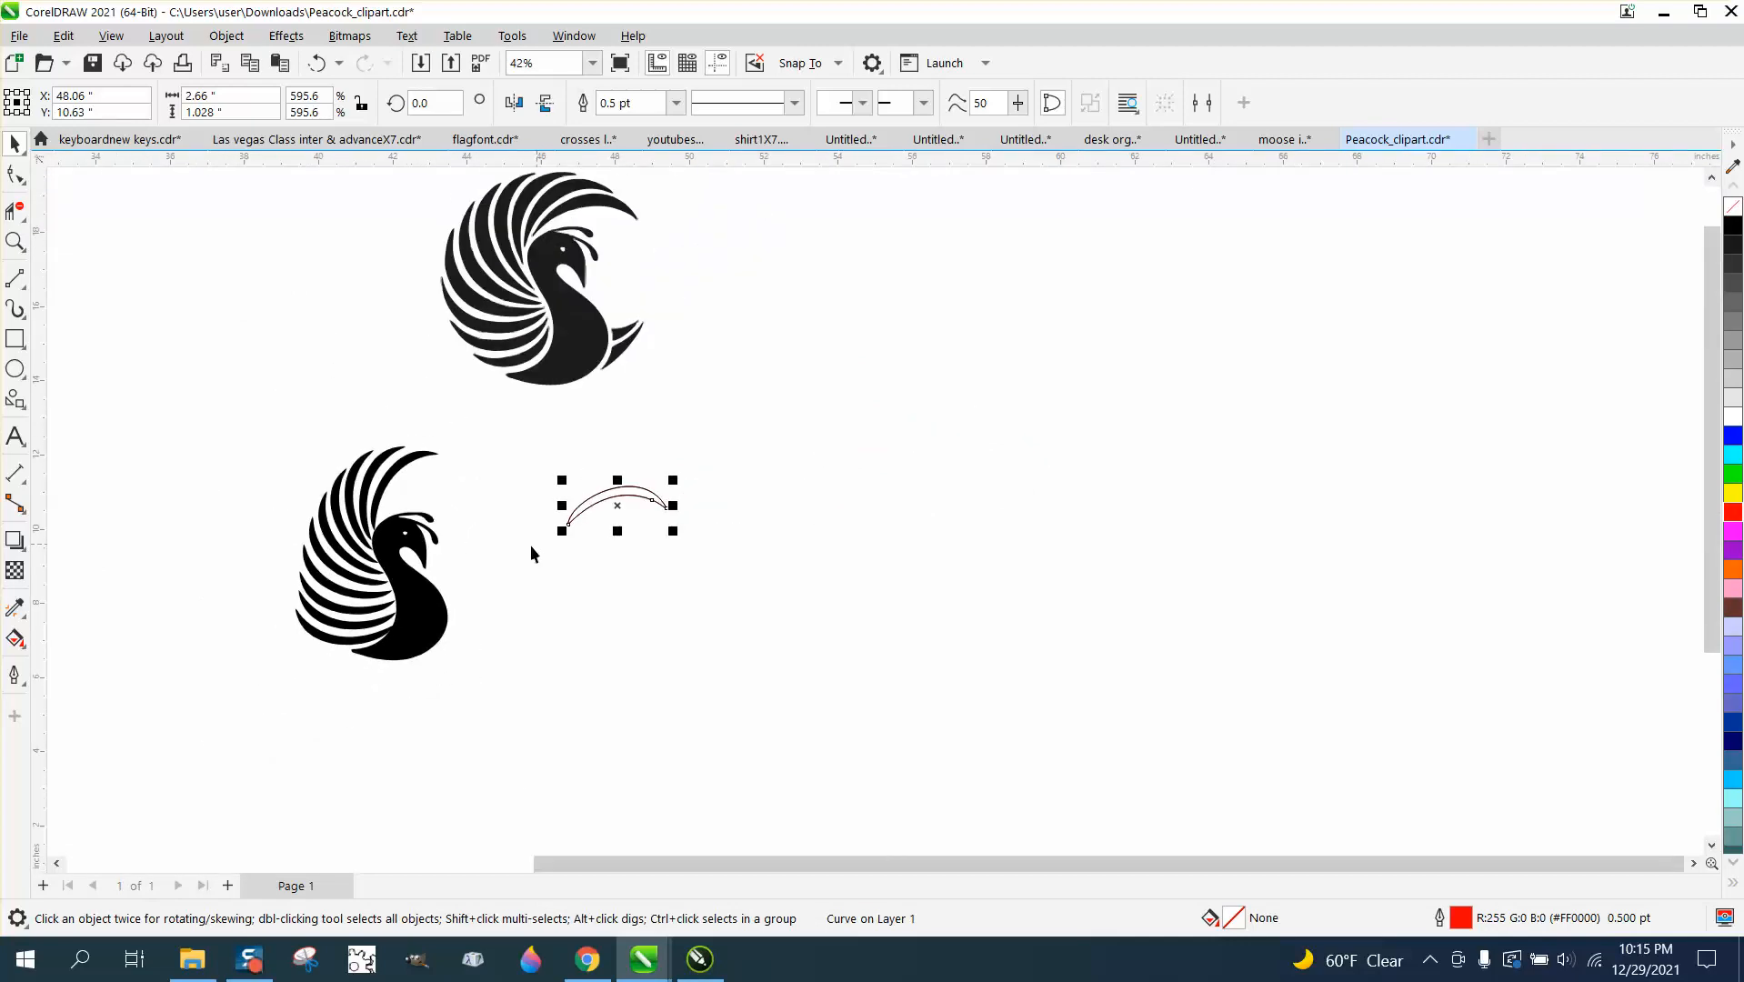
click(15, 241)
drag(285, 445, 578, 621)
right_click(600, 649)
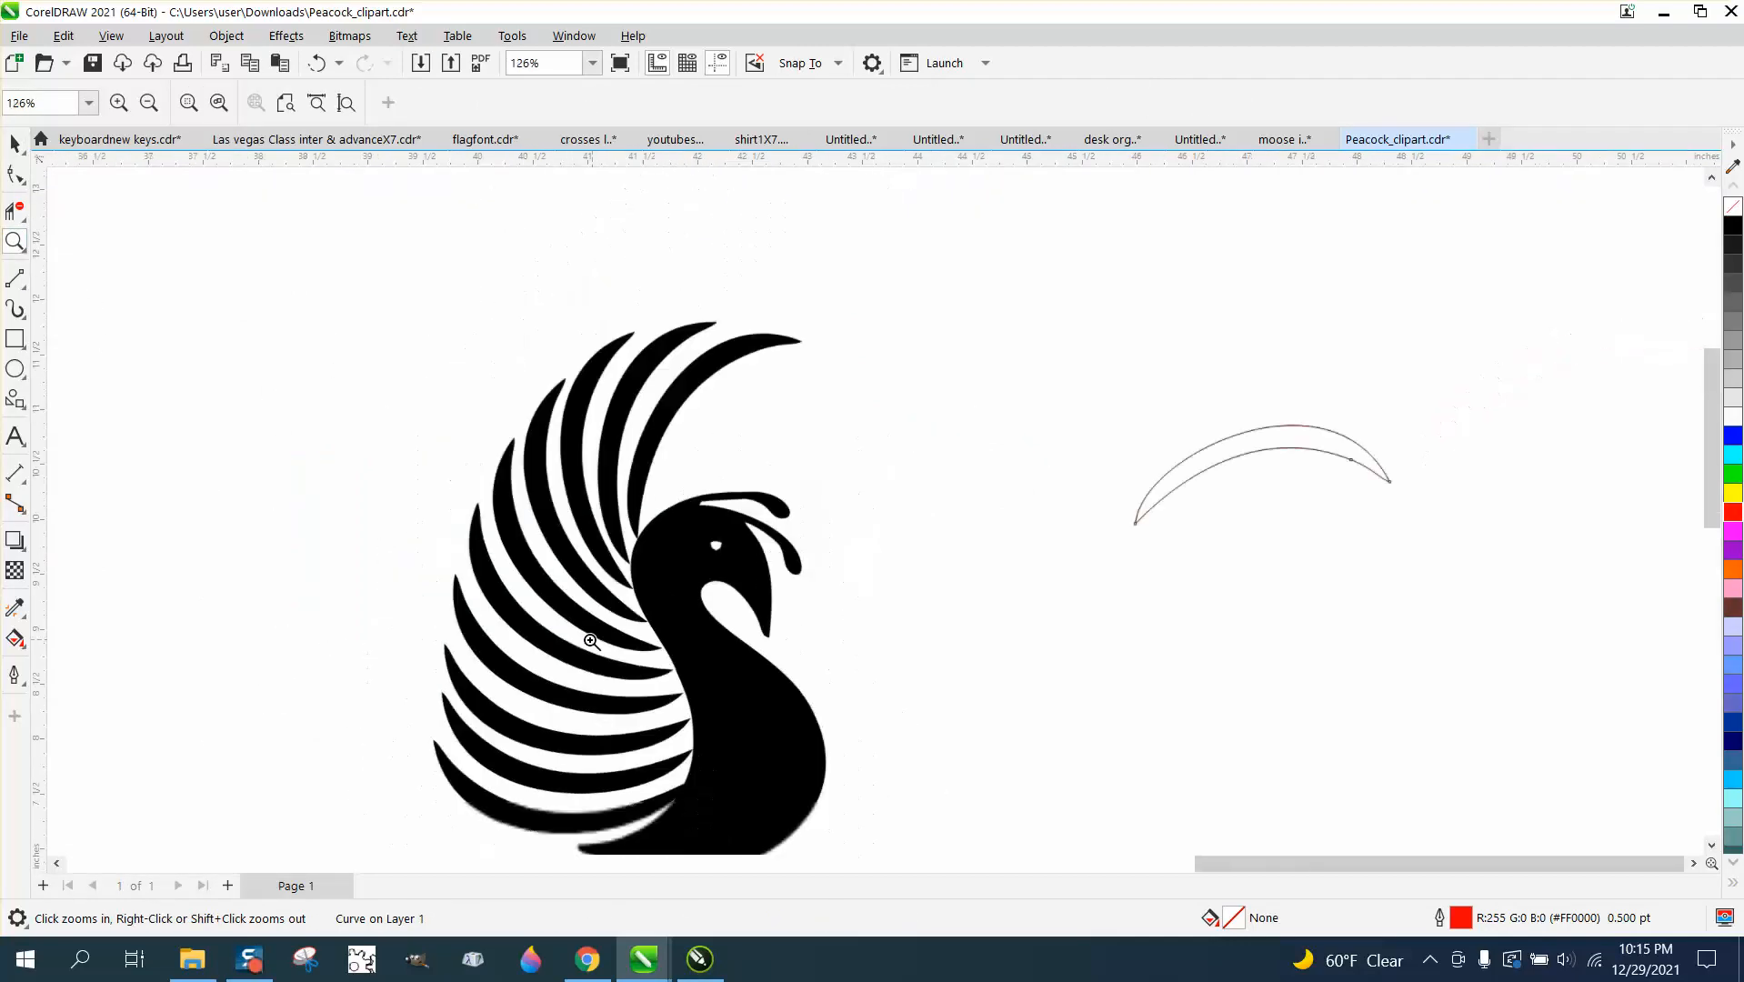
drag(653, 555, 728, 582)
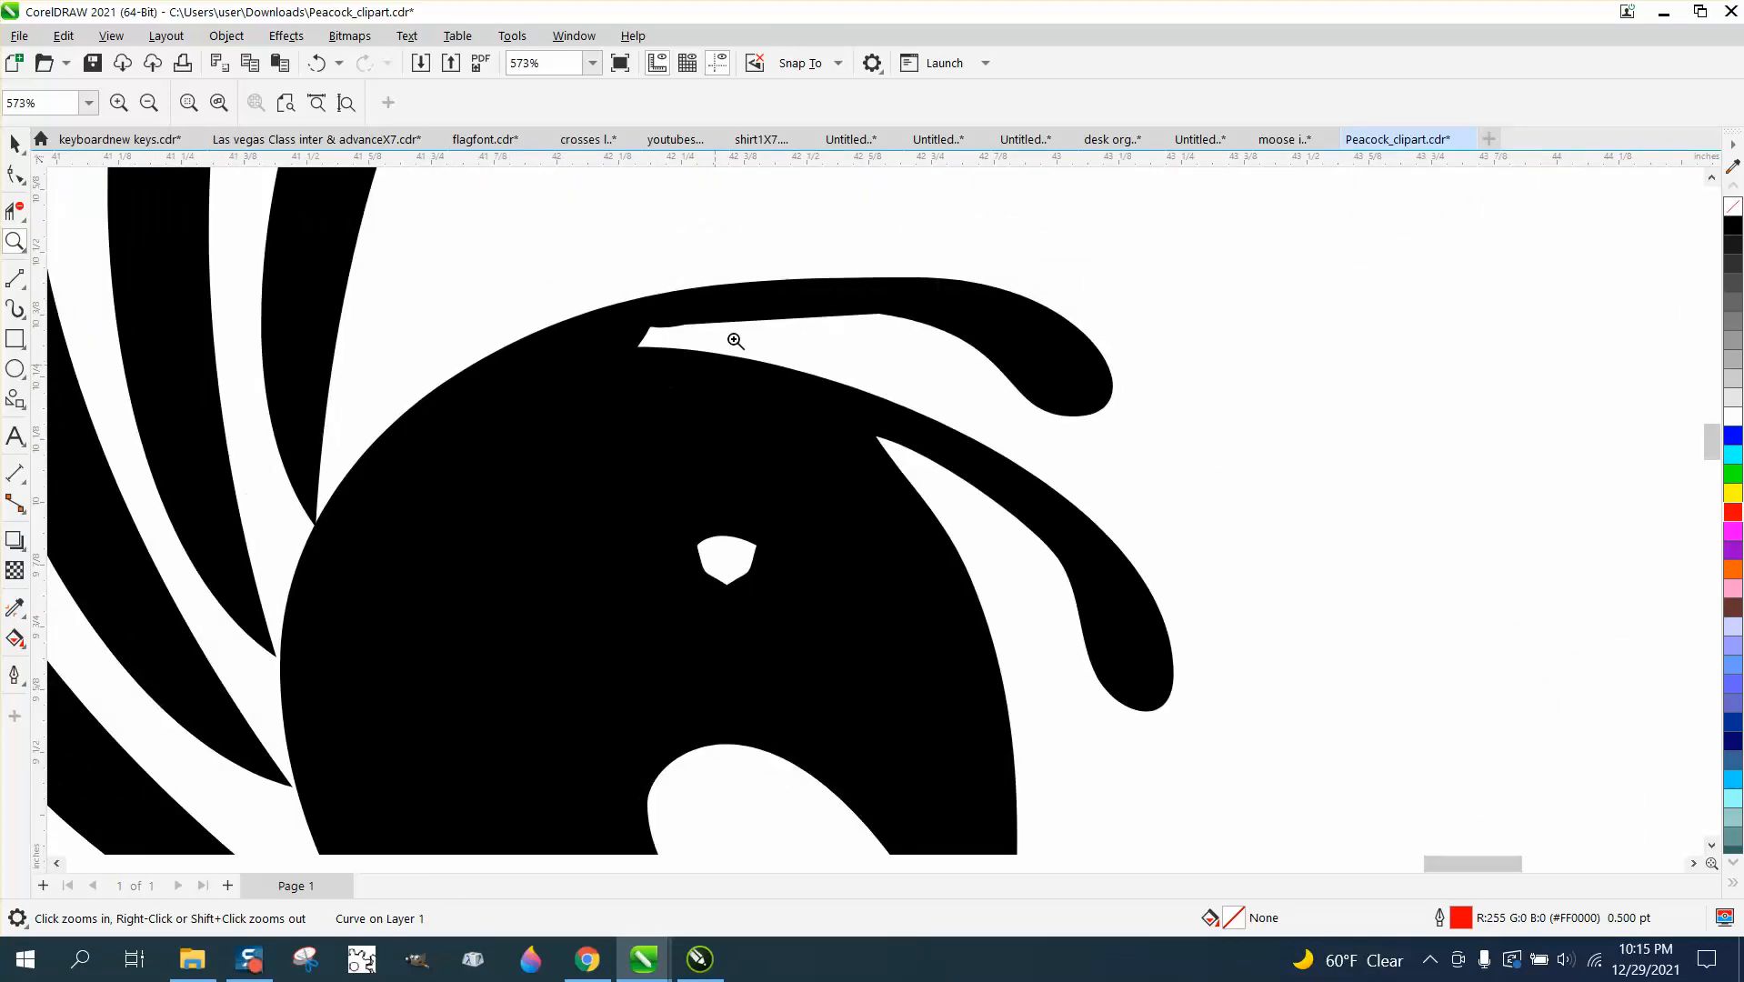
click(24, 185)
click(83, 205)
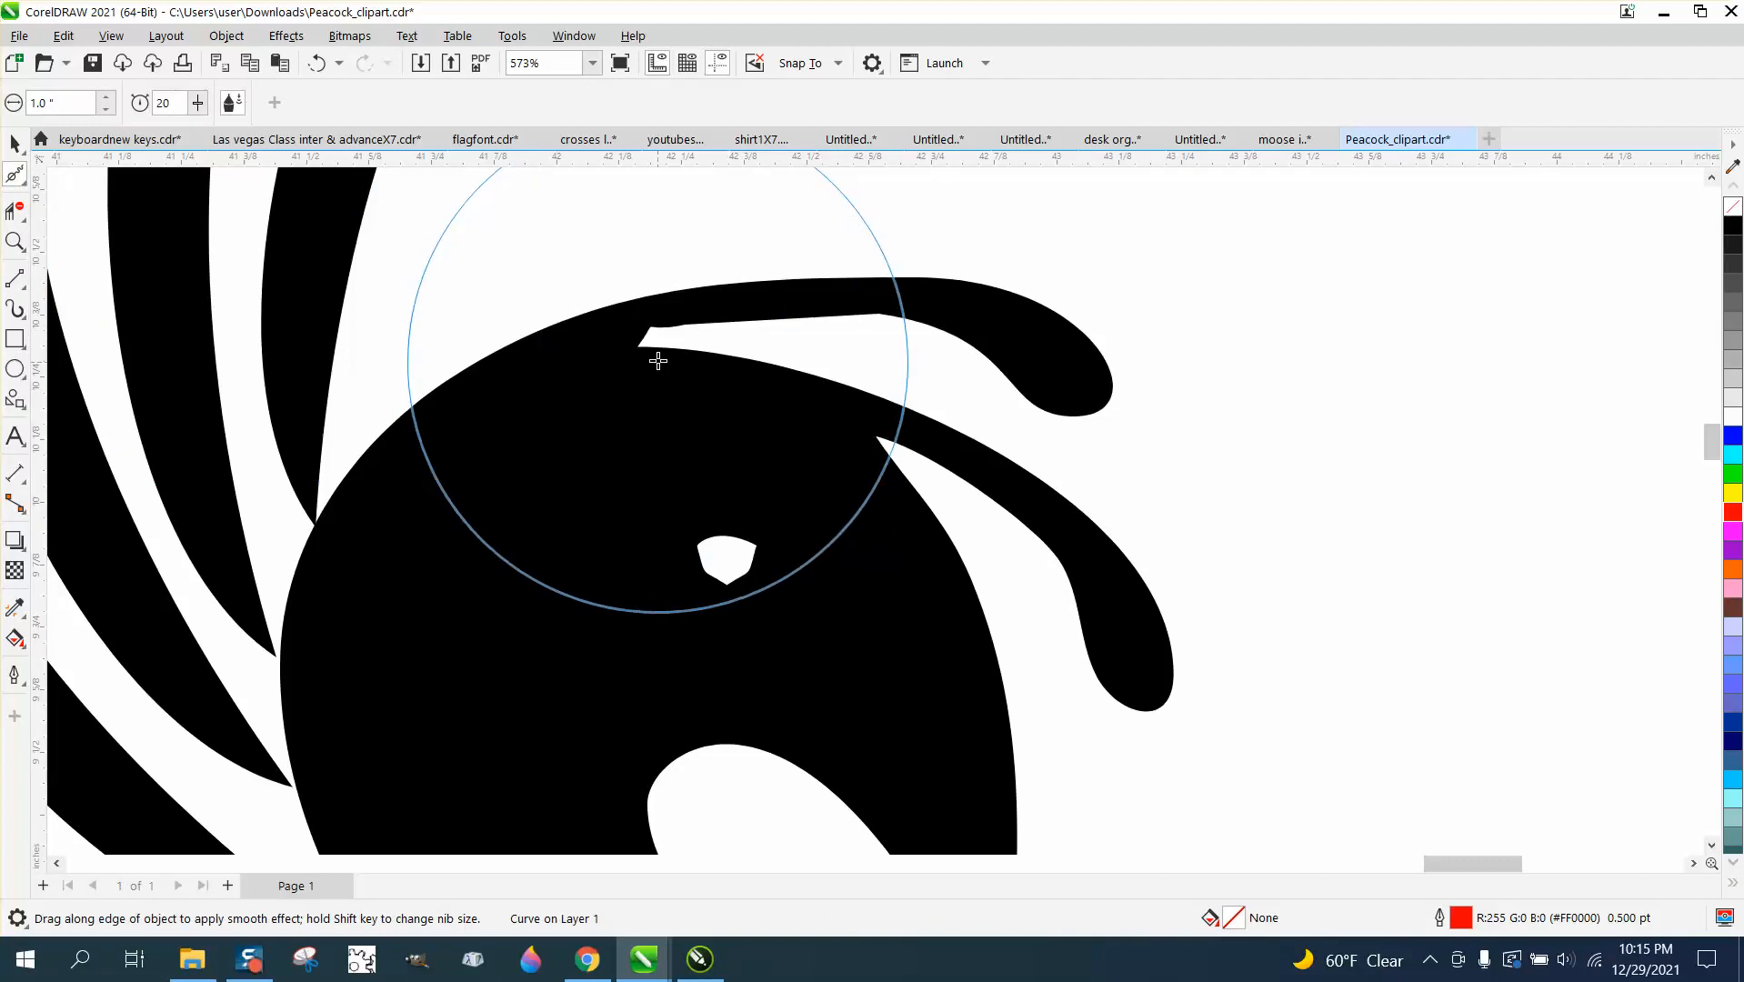
mouse_move(657, 334)
mouse_down()
mouse_move(665, 350)
mouse_move(654, 338)
mouse_up()
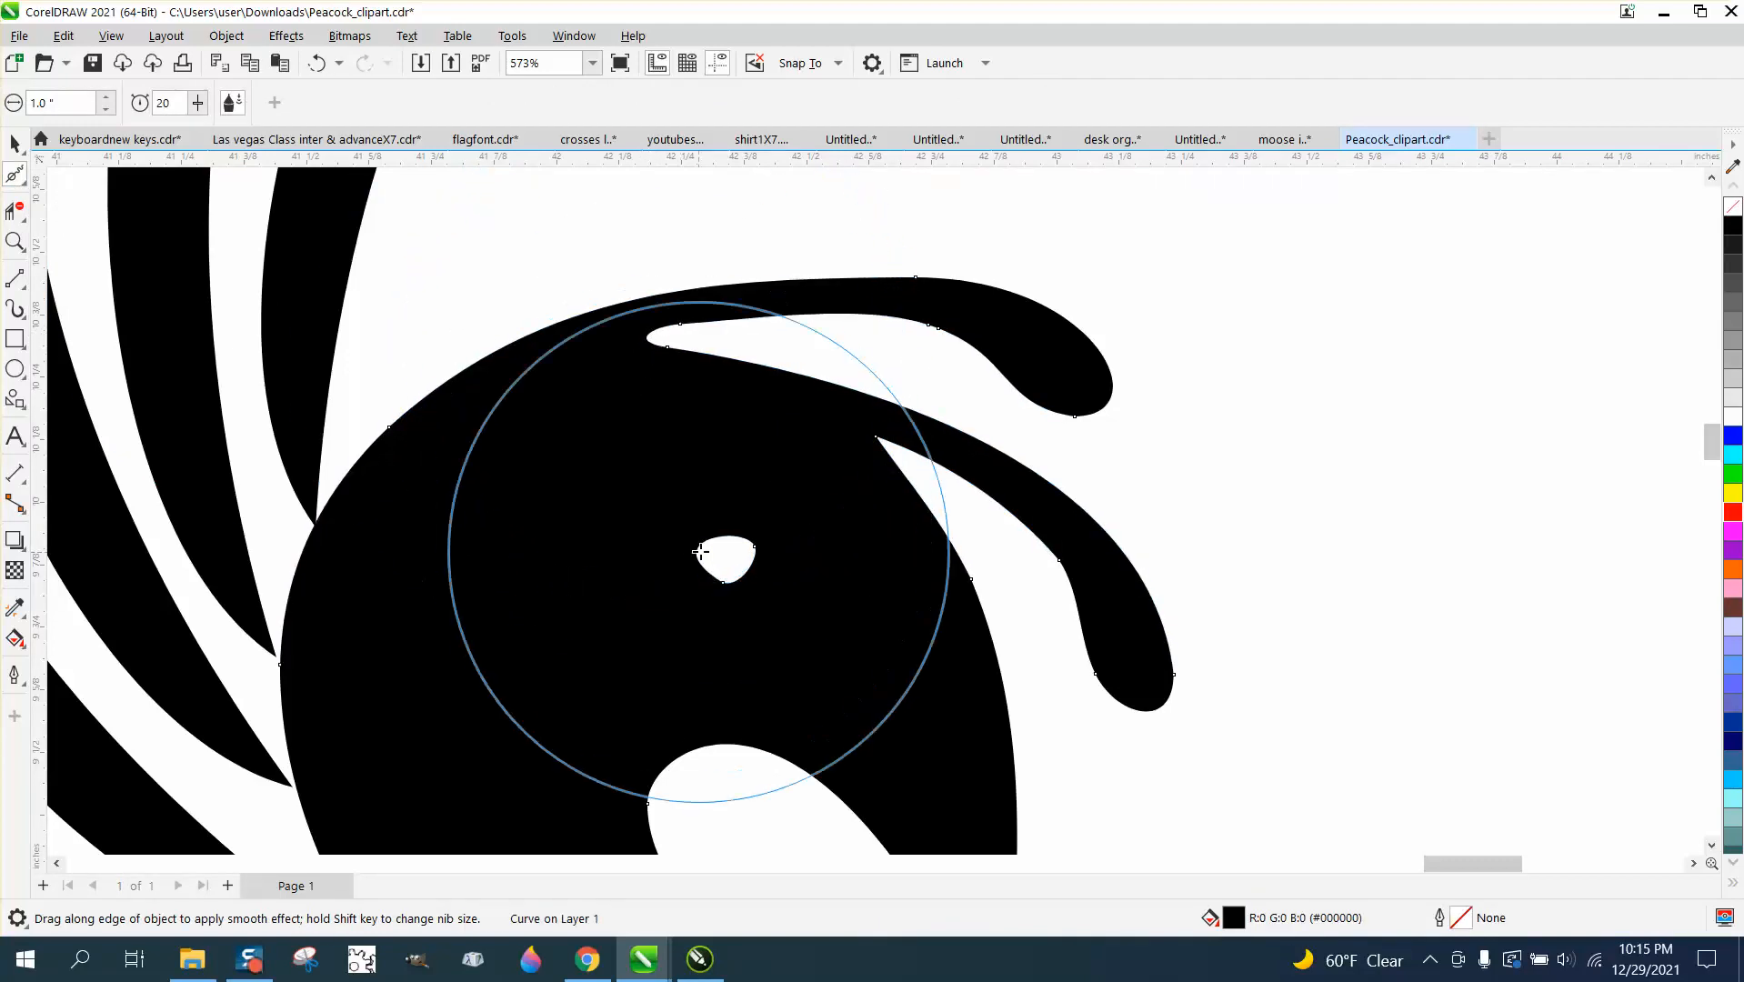
Smooth the angular eye cutout in the peacock's head into a rounded oval
click(742, 567)
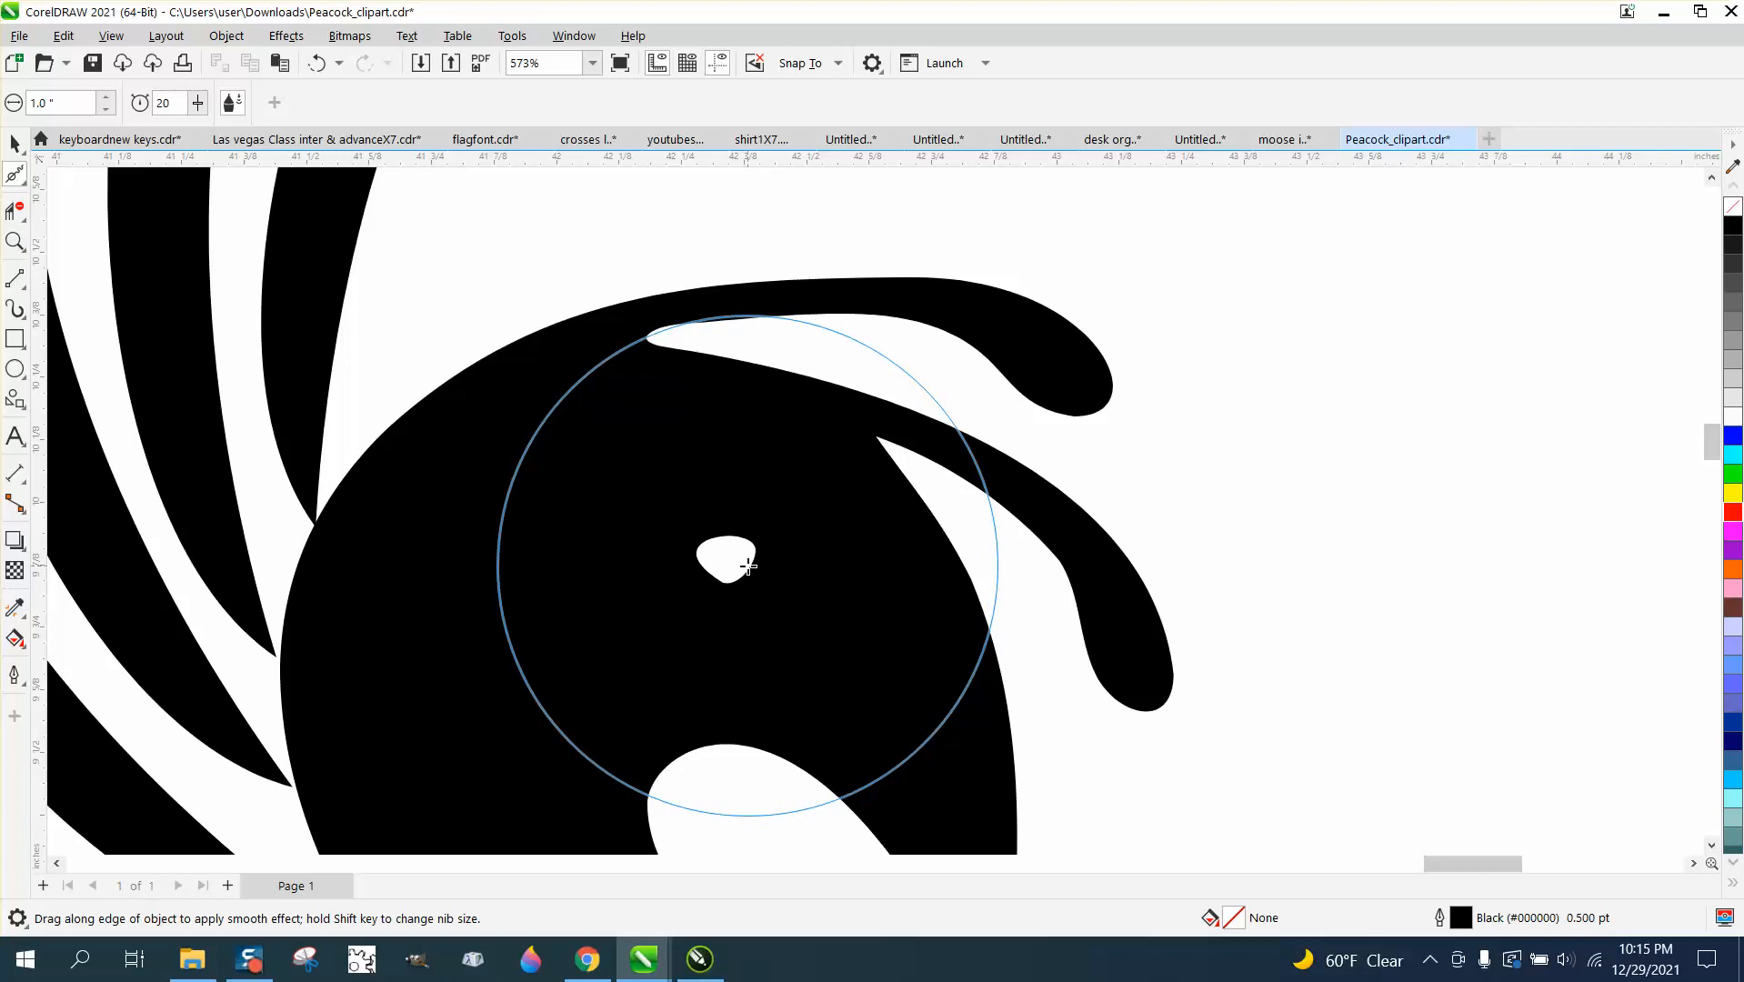
click(750, 568)
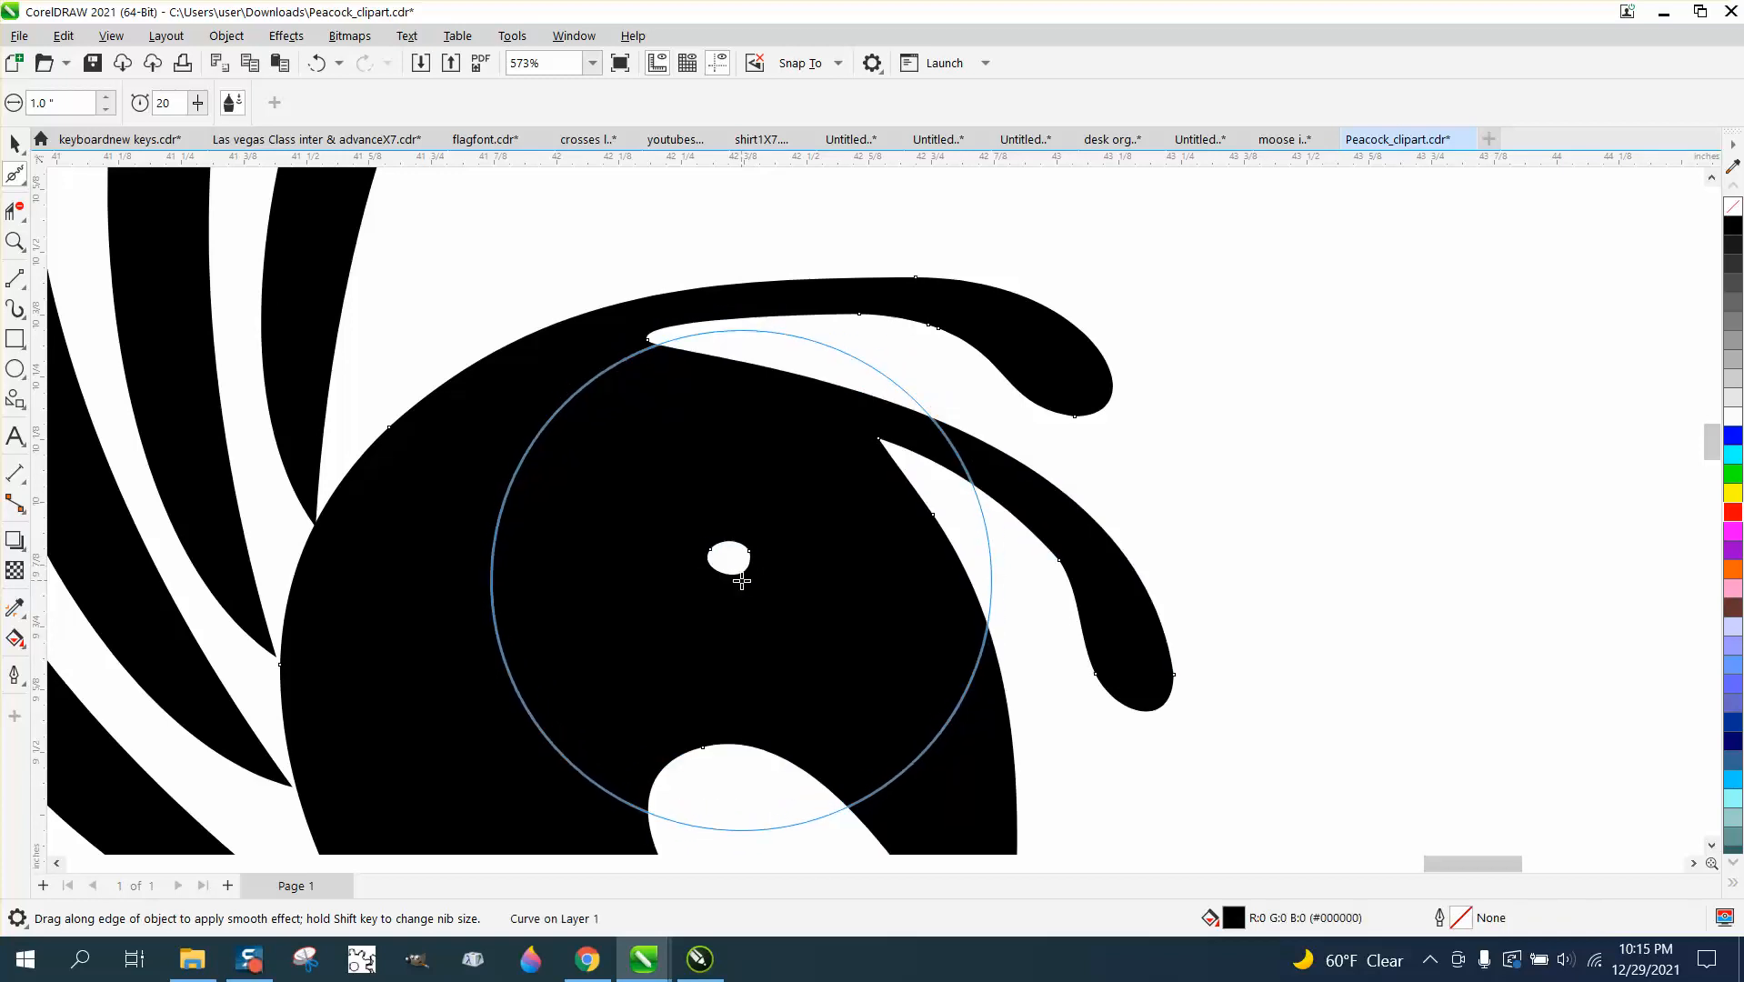
scroll(686, 587, down, 5)
scroll(830, 580, down, 2)
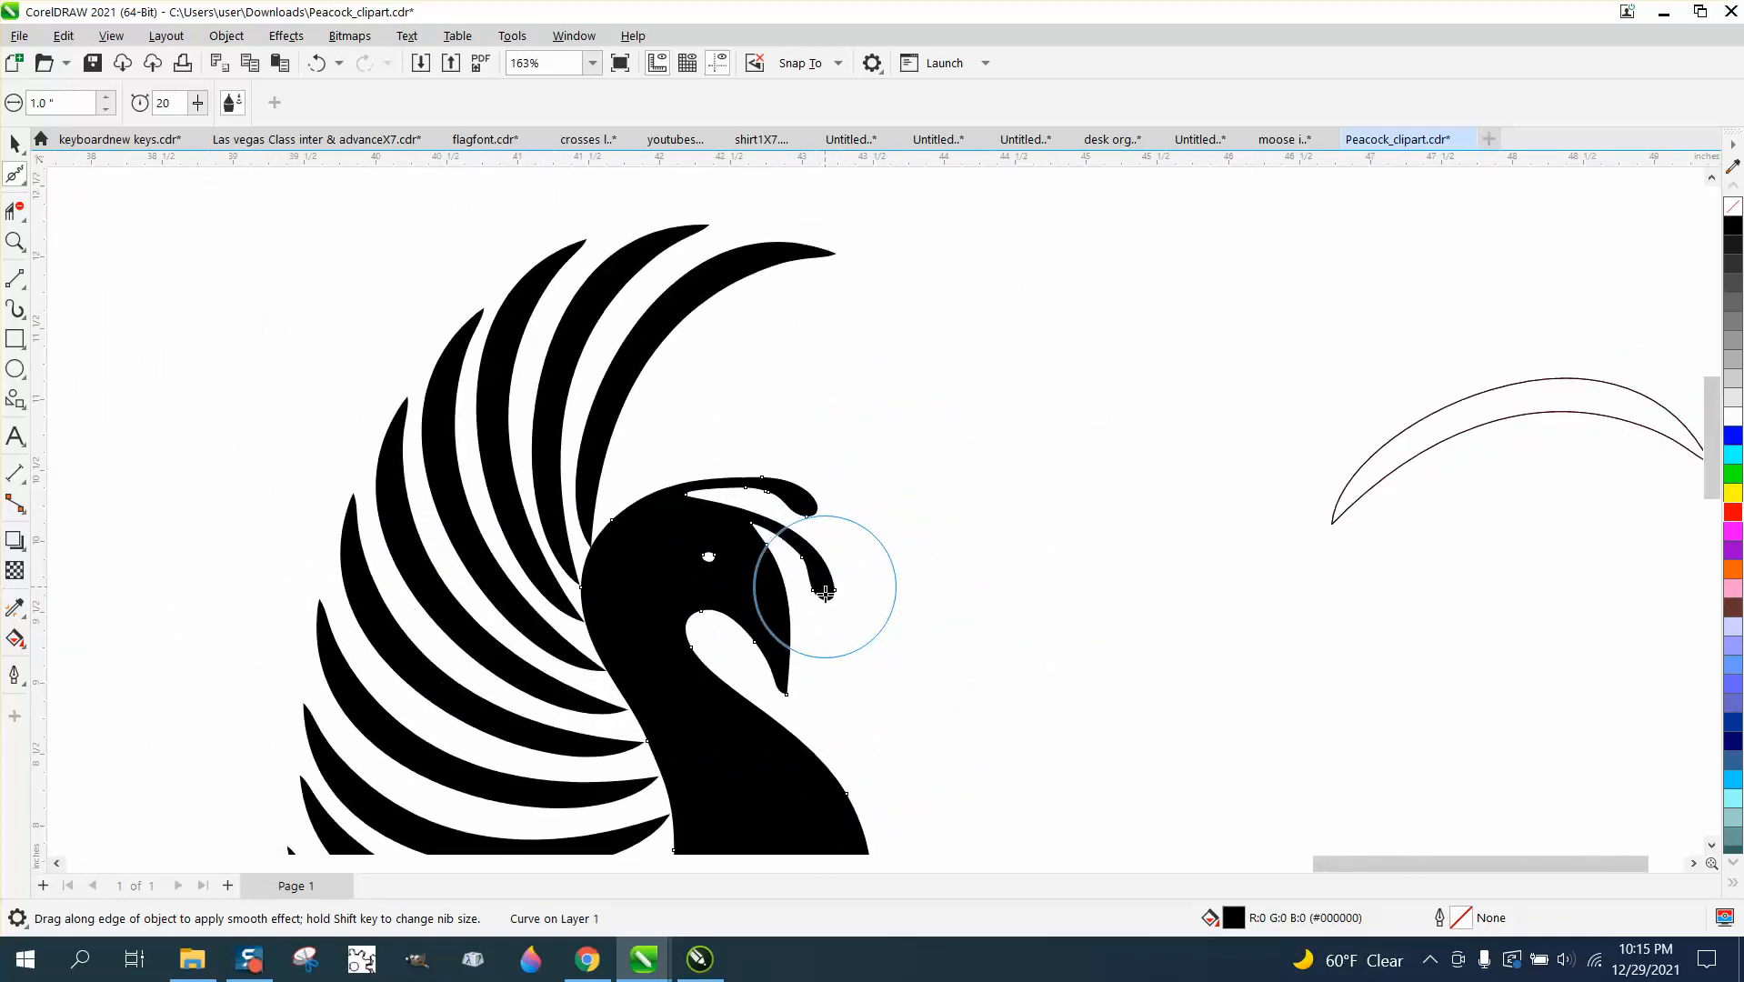
scroll(700, 658, down, 3)
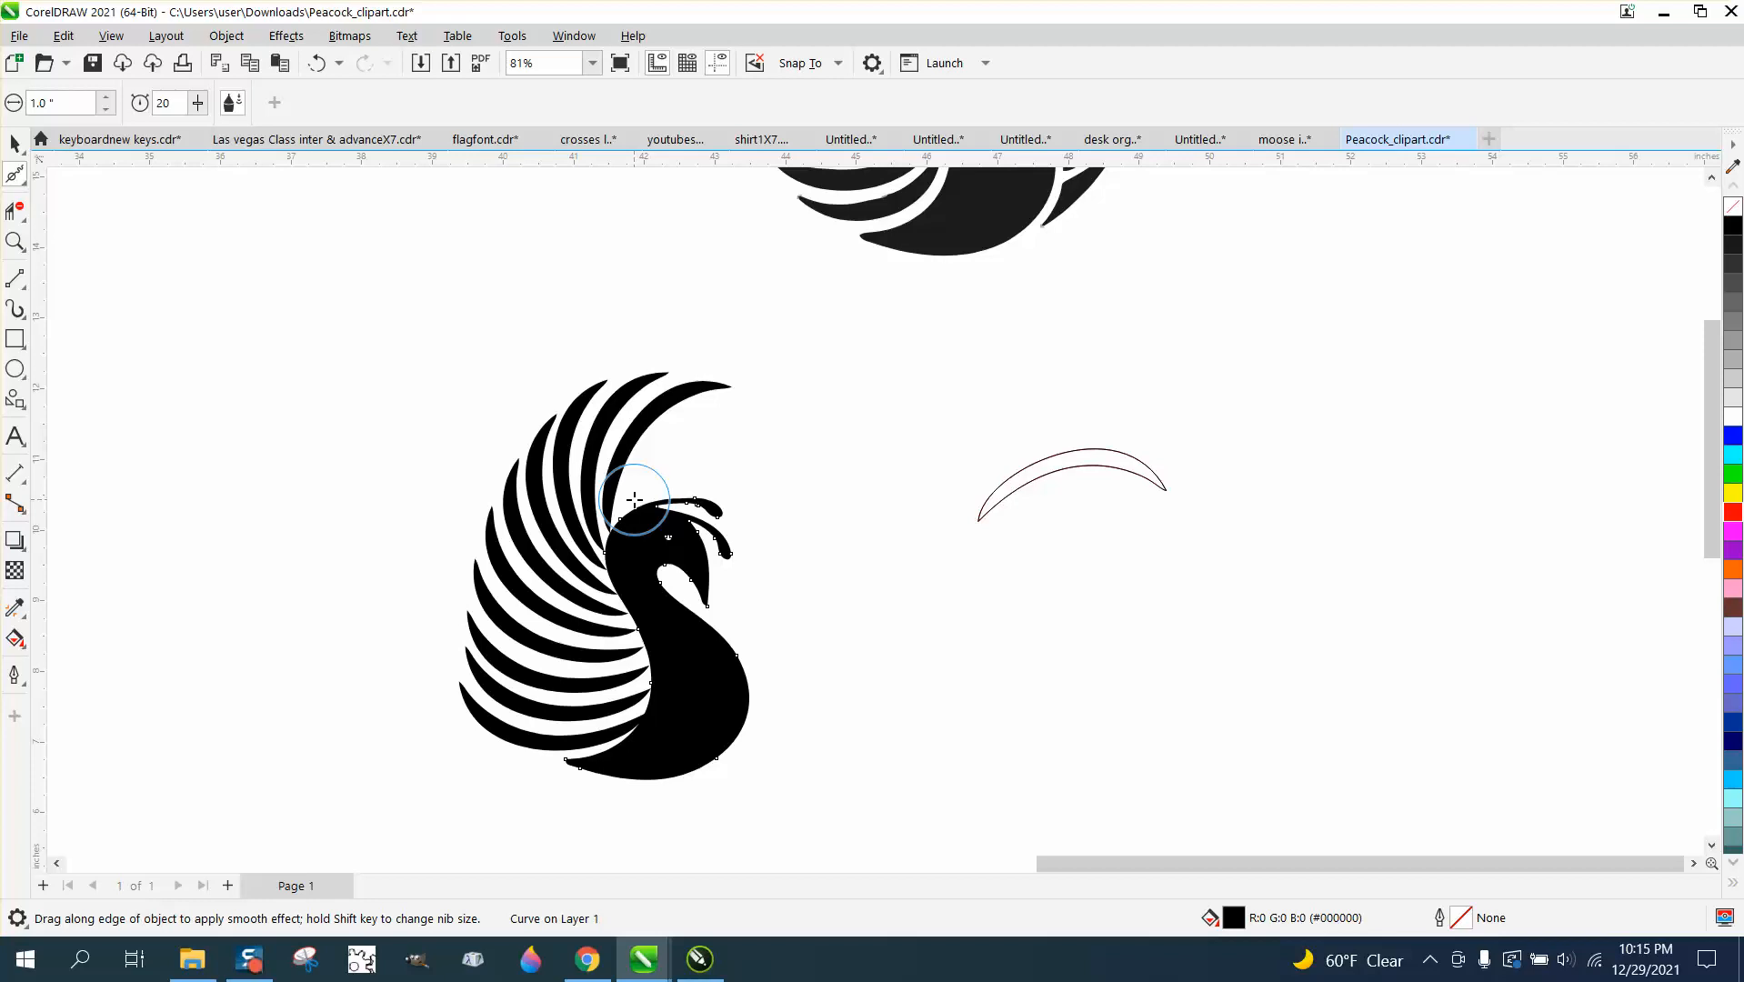